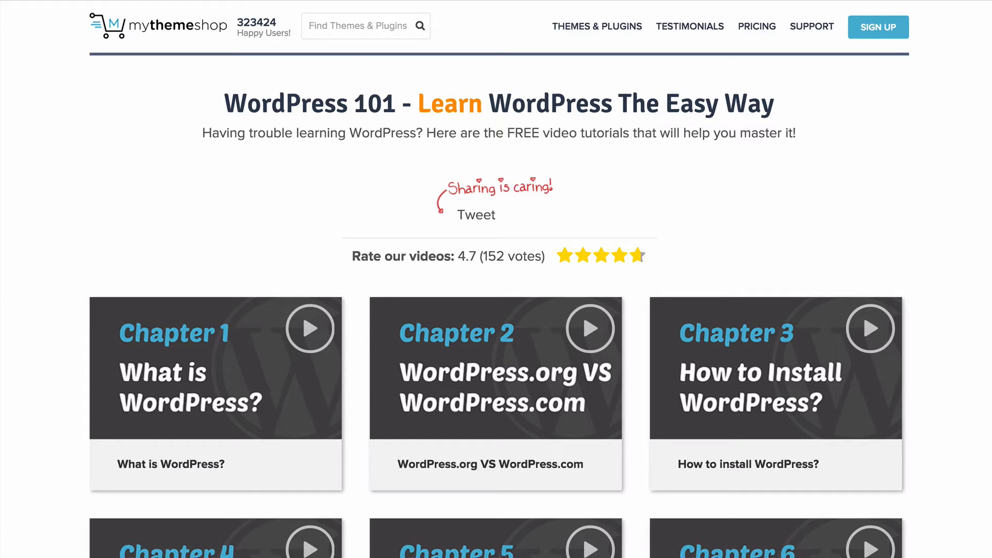
Look through the WordPress 101 and WordPress 201 video tutorial chapters on the page.
scroll(1, 240, down, 4)
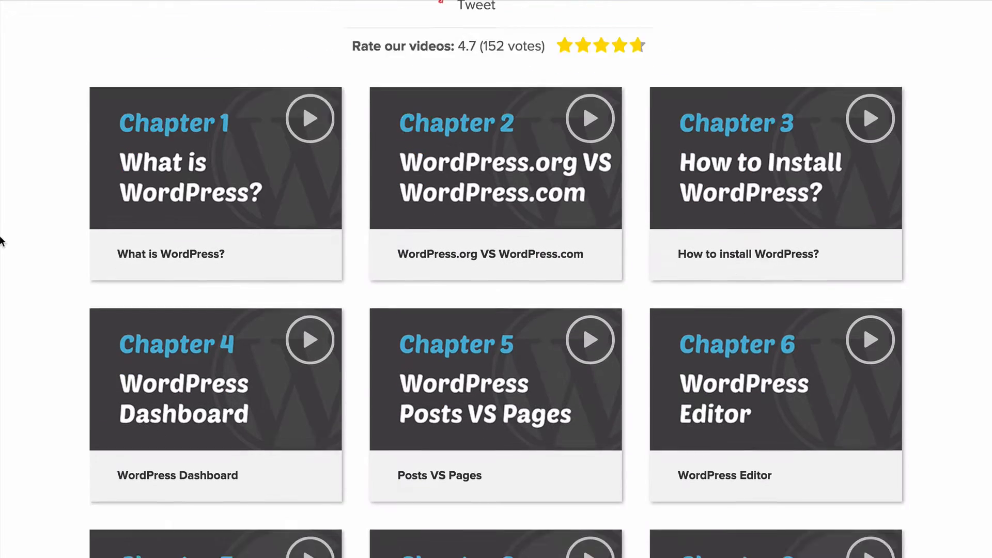
scroll(2, 240, down, 16)
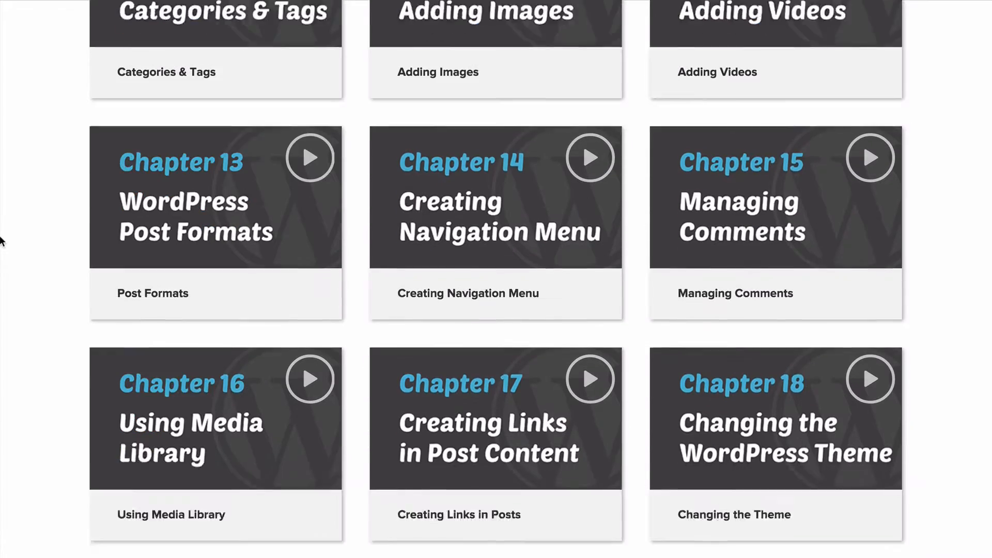
scroll(1, 240, down, 13)
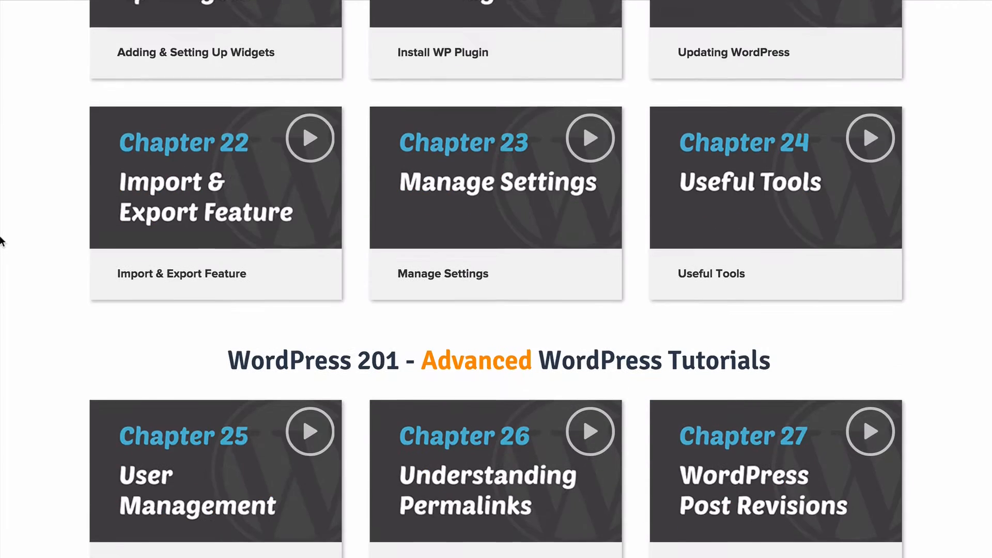
scroll(1, 241, down, 7)
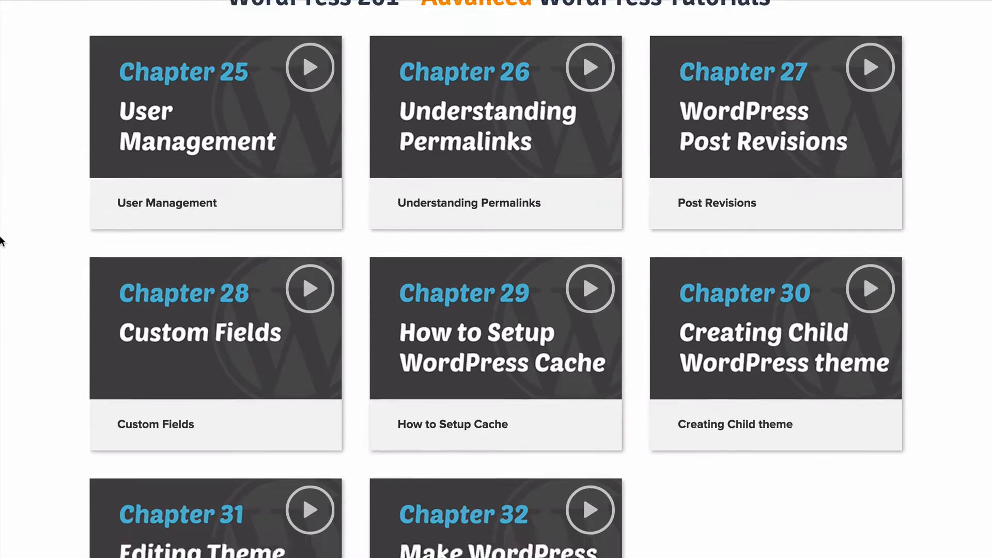
scroll(2, 240, down, 6)
scroll(13, 265, up, 20)
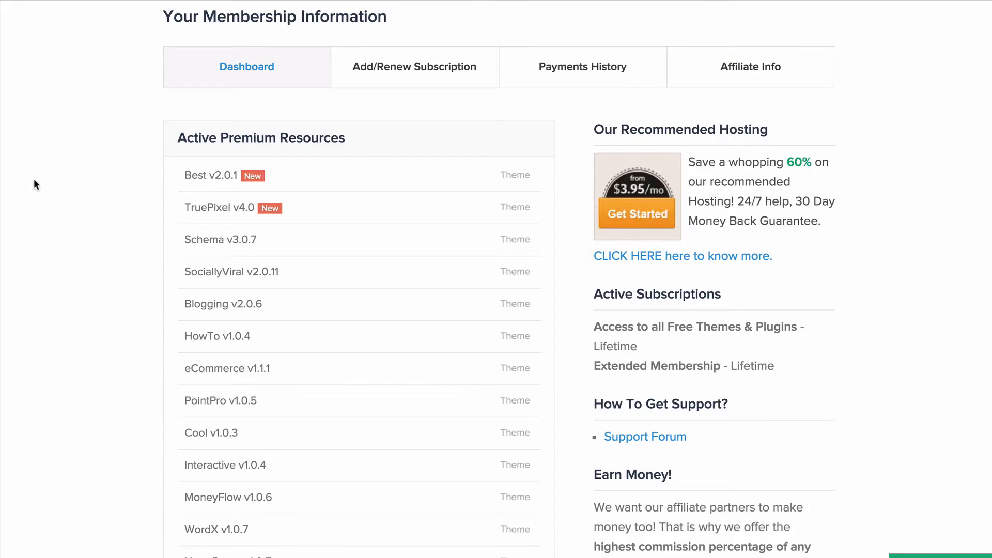
Download the TruePixel v4.0 theme files from the membership dashboard and save them in the Downloads folder.
click(300, 203)
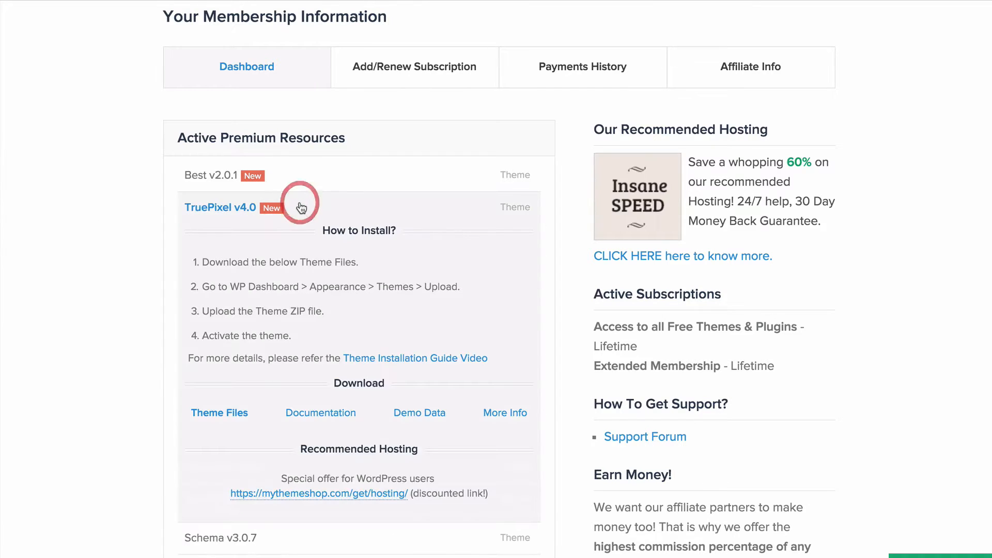
scroll(145, 178, down, 1)
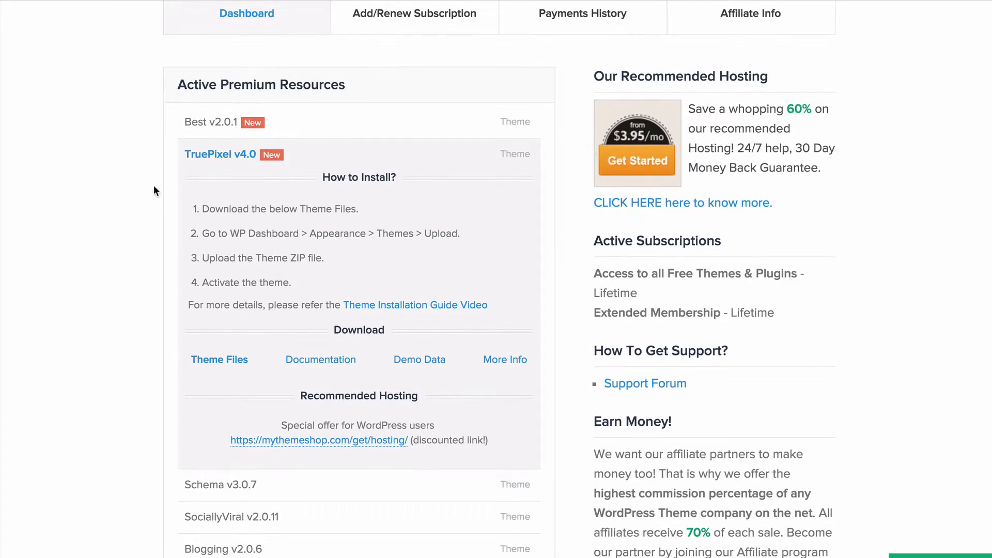
click(232, 366)
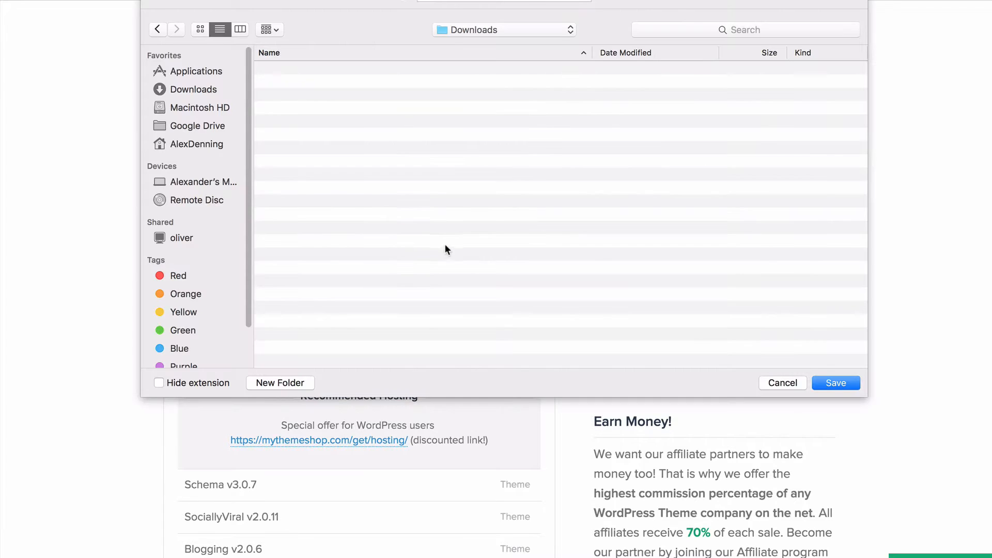
click(834, 387)
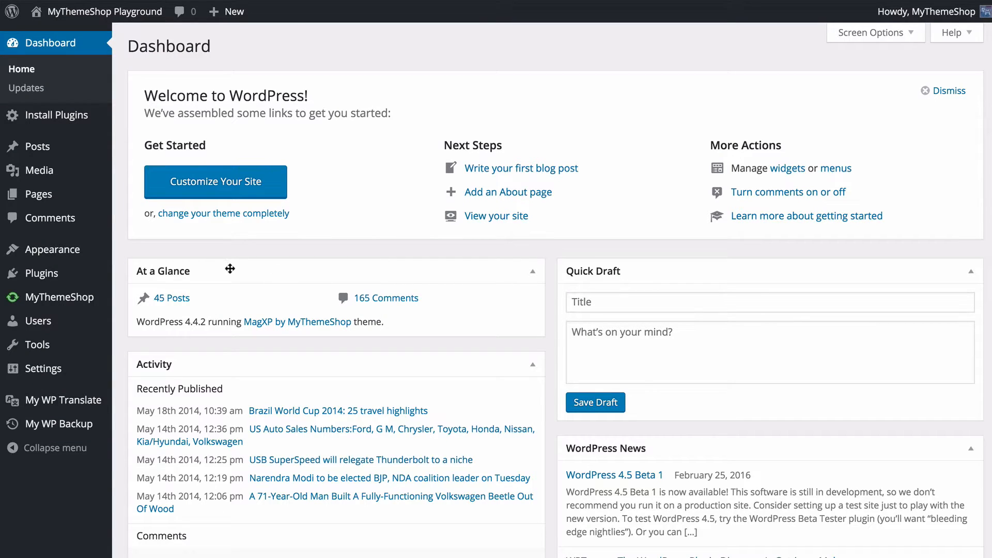
Switch to the WordPress dashboard and install a new theme by uploading mts_truepixel.zip.
mouse_move(65, 251)
click(139, 252)
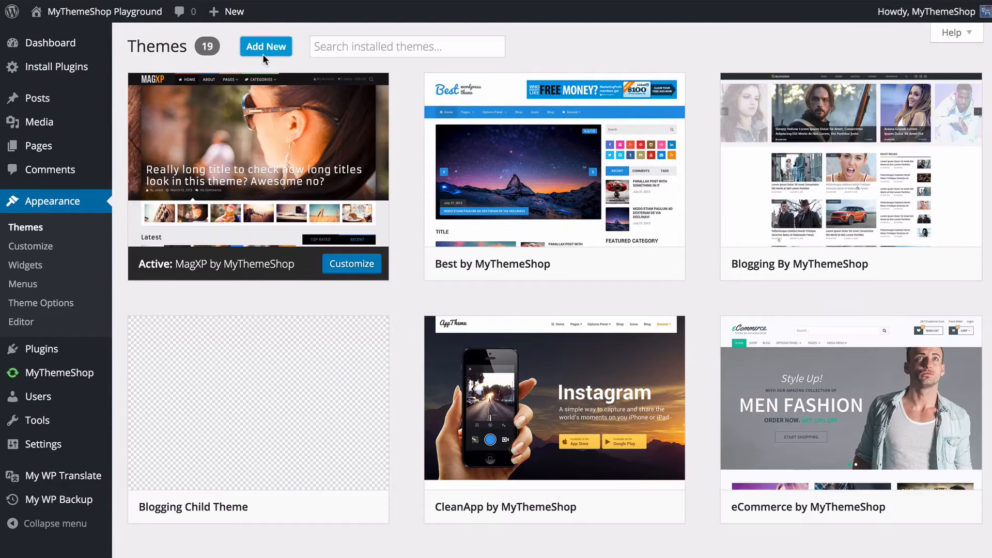
click(261, 52)
click(261, 47)
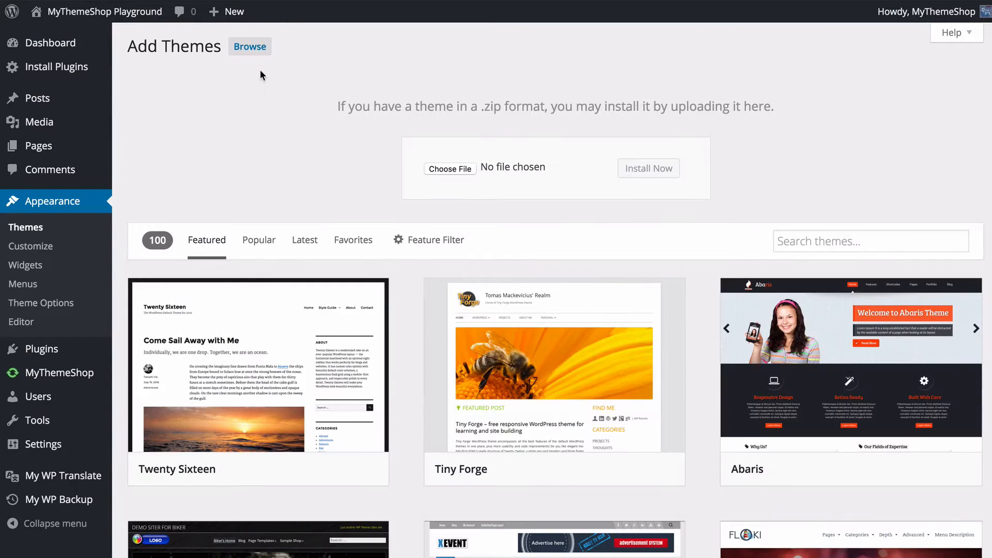
click(465, 168)
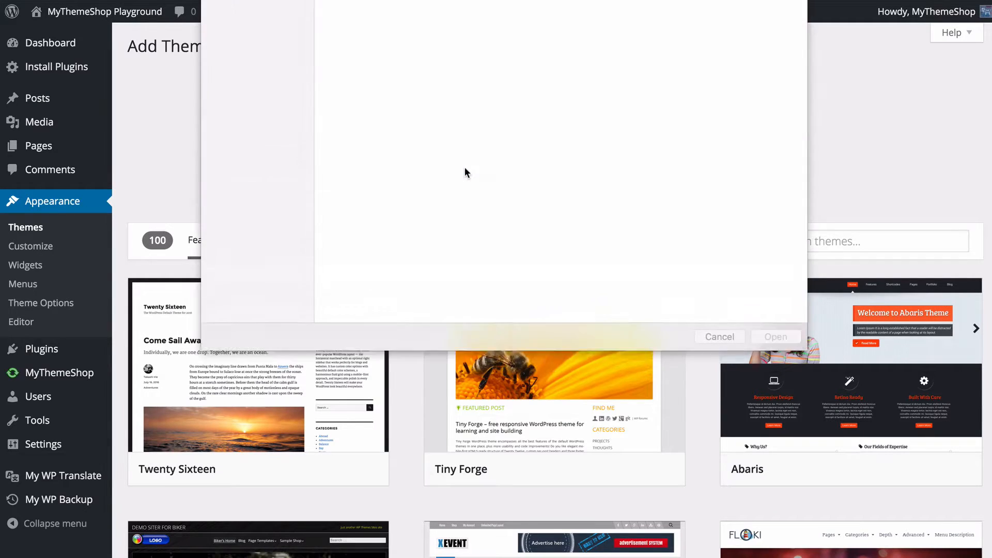
click(395, 81)
double_click(358, 14)
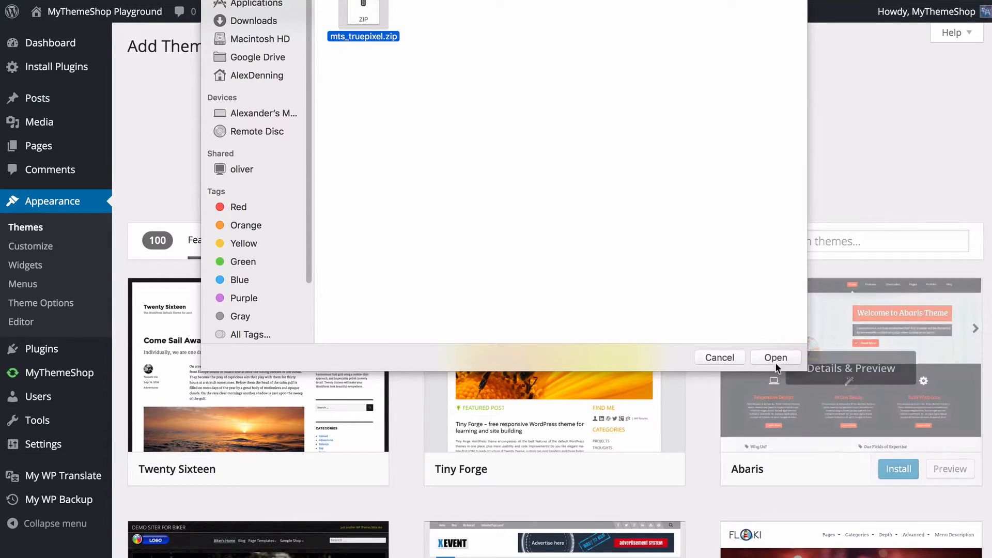
click(639, 172)
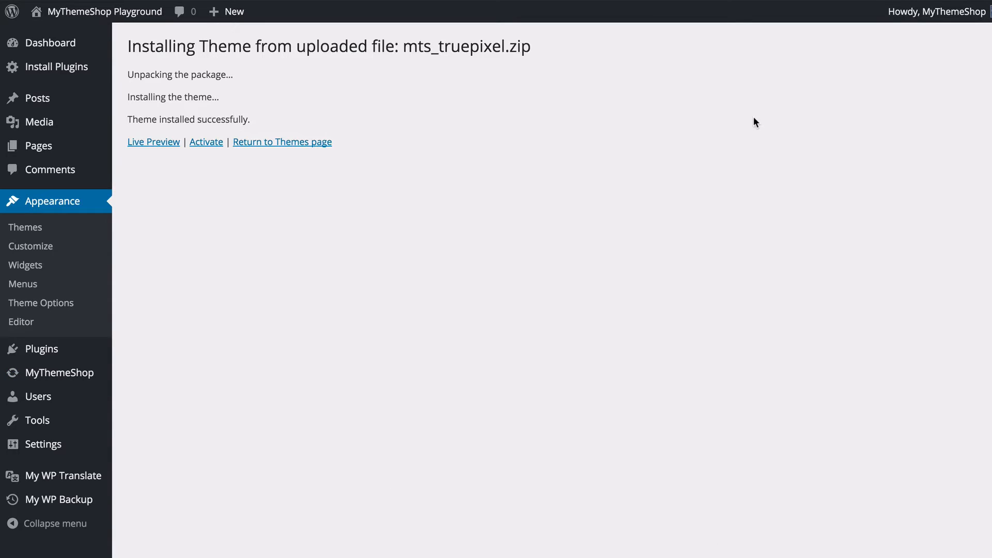
Activate the uploaded TruePixel theme and dismiss its welcome notice.
click(205, 147)
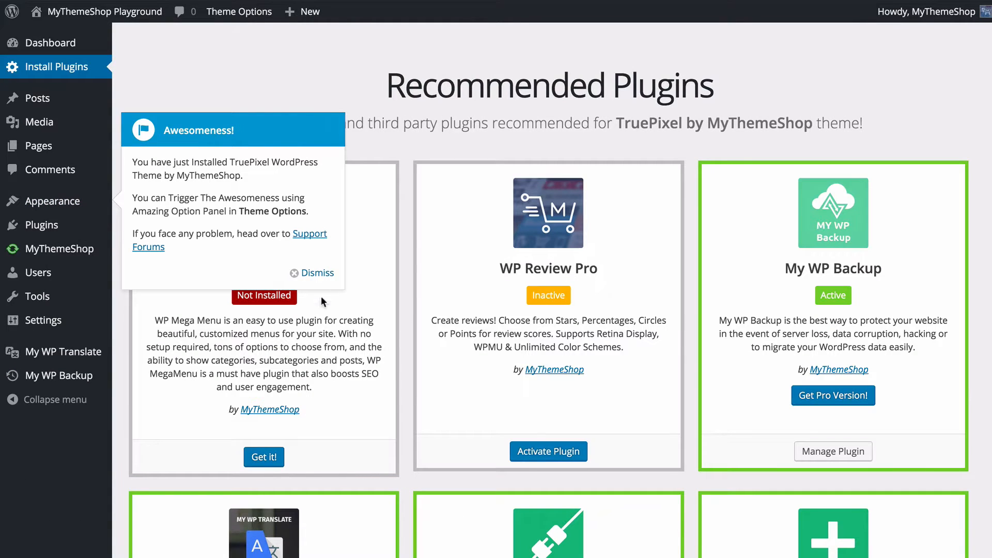
click(313, 276)
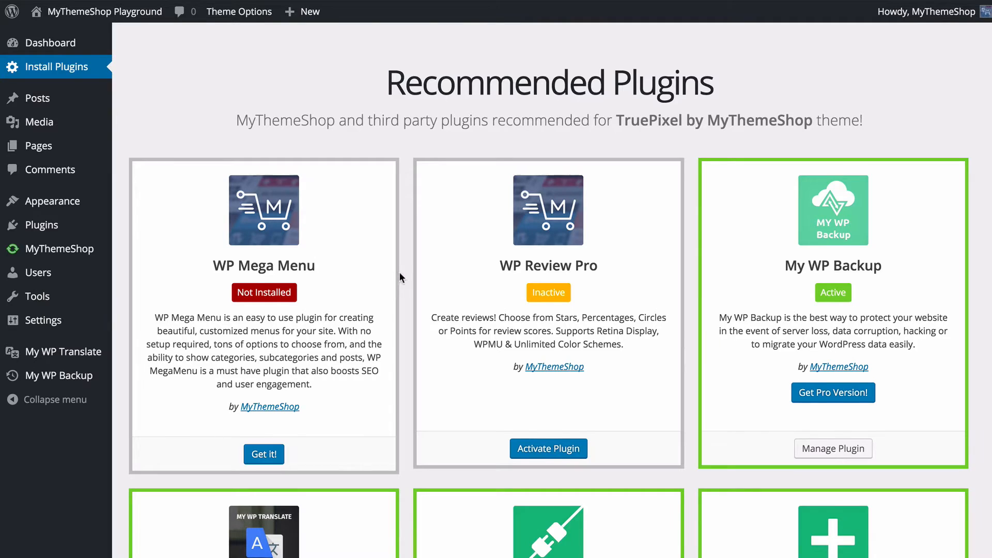
Review the plugins recommended for TruePixel and follow the link to get WP Mega Menu.
scroll(400, 272, down, 2)
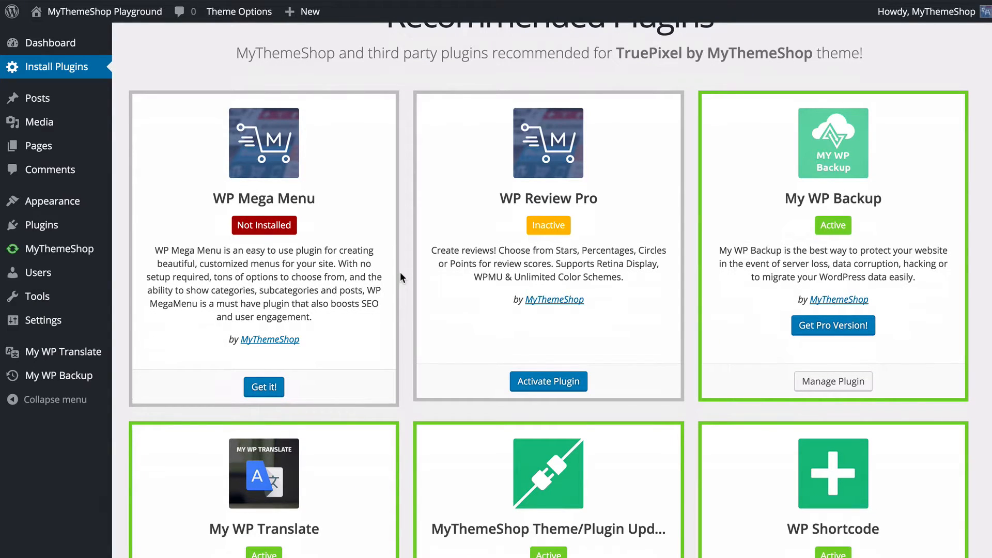
click(275, 385)
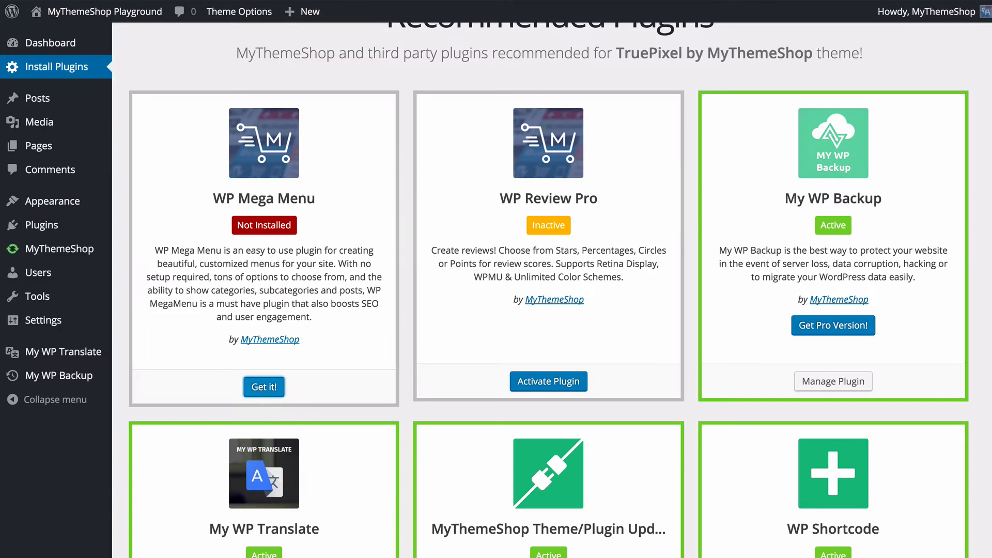
scroll(425, 315, up, 2)
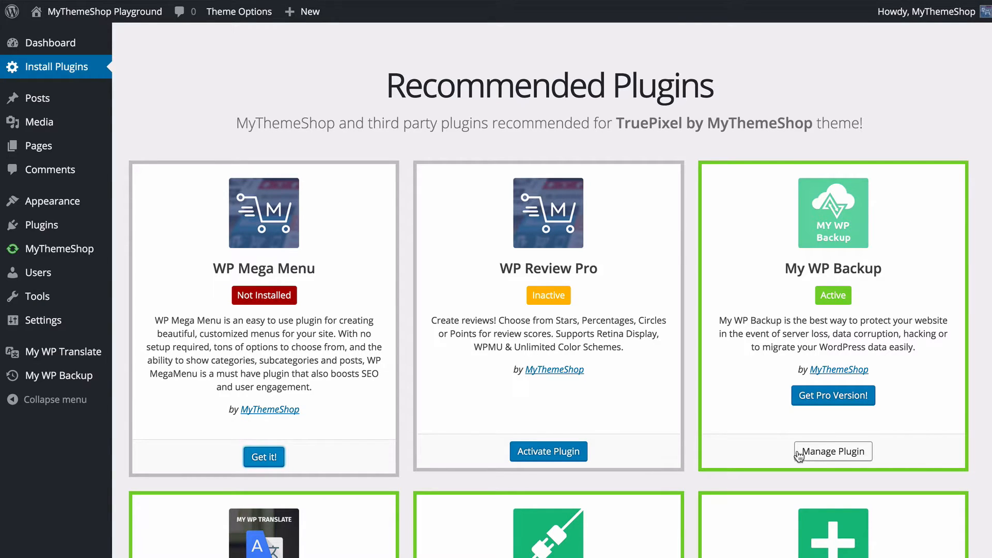
Import the theme options, widgets and content of the Default preset in the theme's Import / Export options.
mouse_move(91, 208)
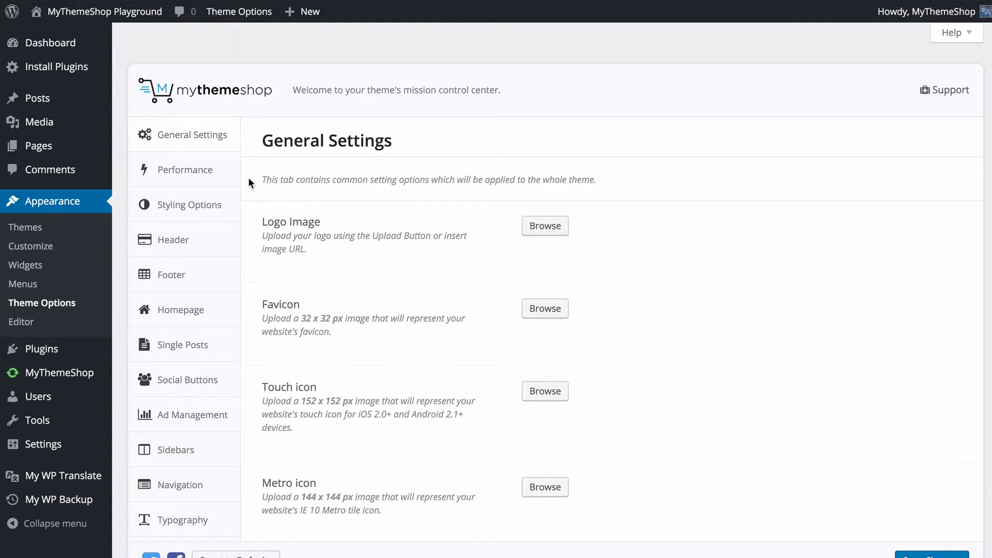
scroll(248, 178, down, 2)
scroll(270, 302, up, 2)
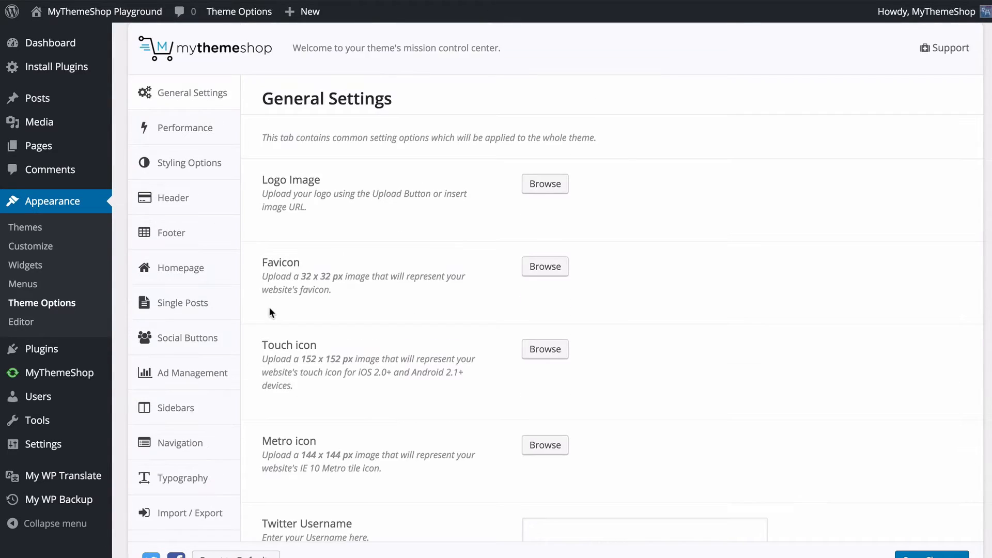
scroll(260, 316, down, 6)
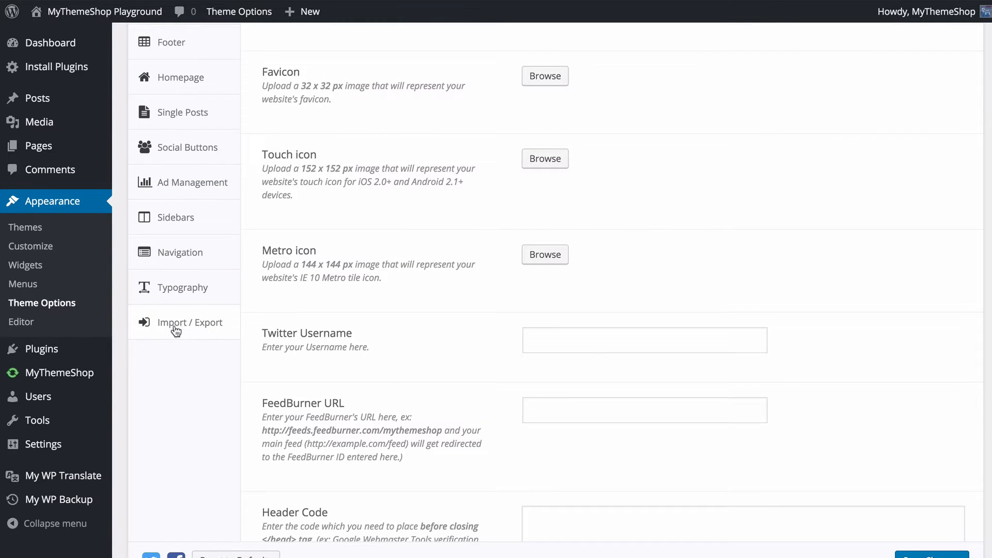
click(178, 324)
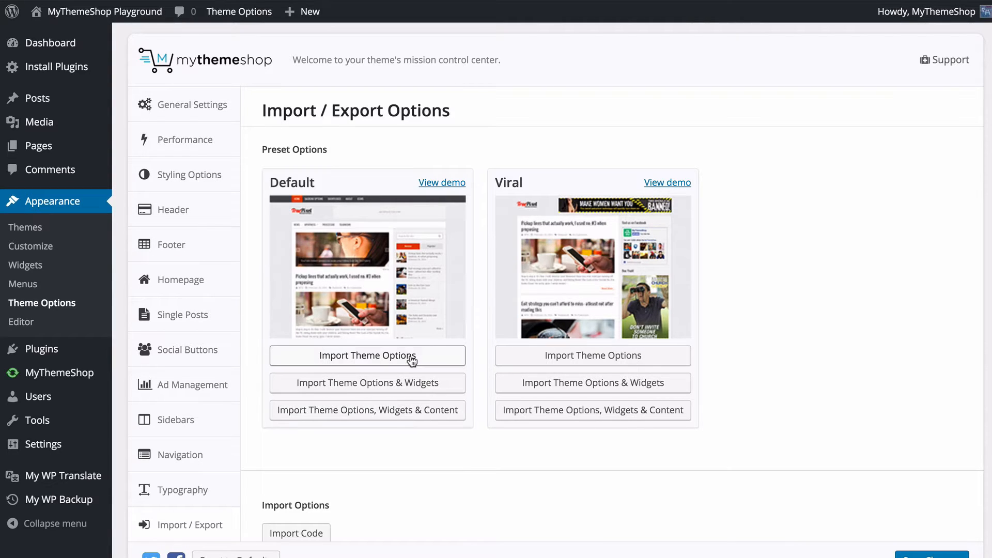
click(389, 411)
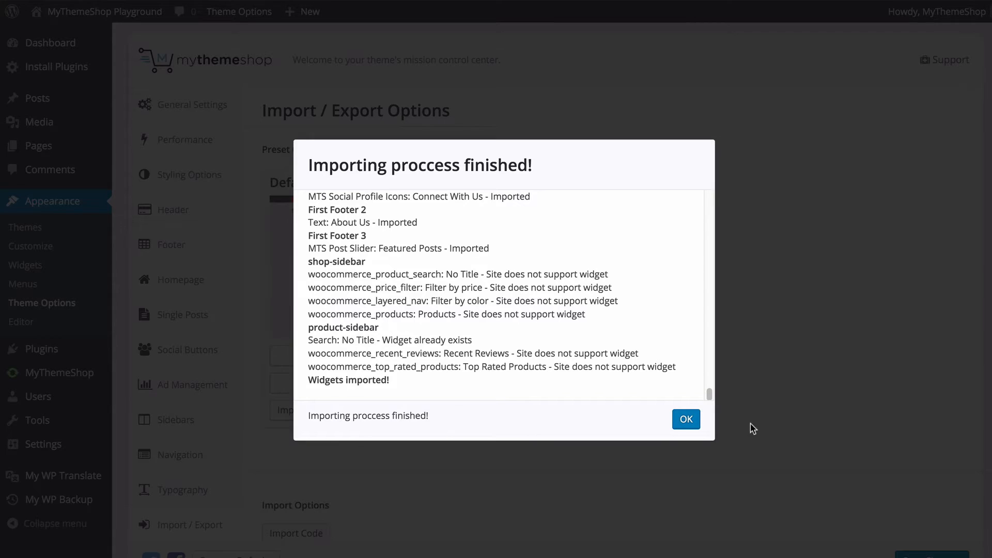
click(687, 420)
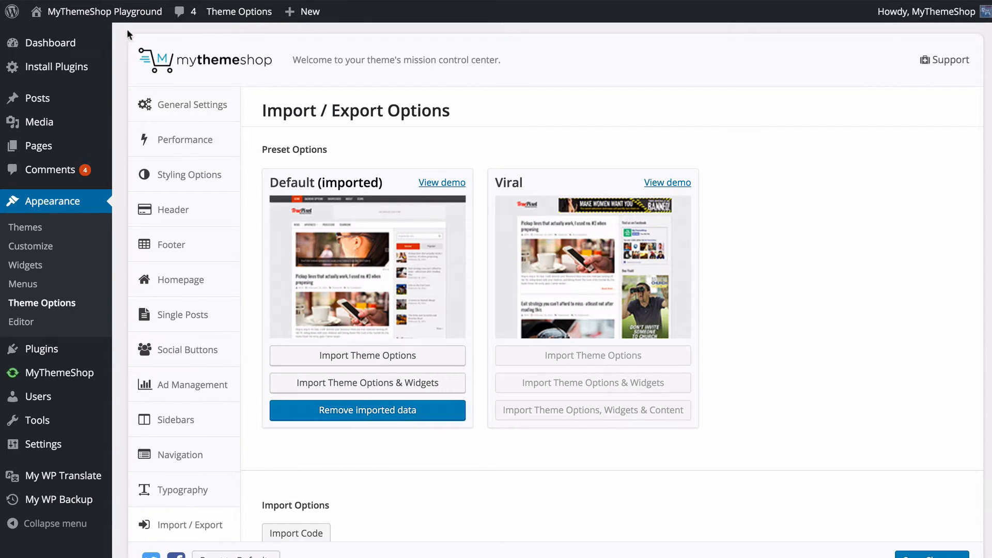
Replace the logo image in the theme's General Settings by removing the current upload and uploading logo.png.
click(170, 103)
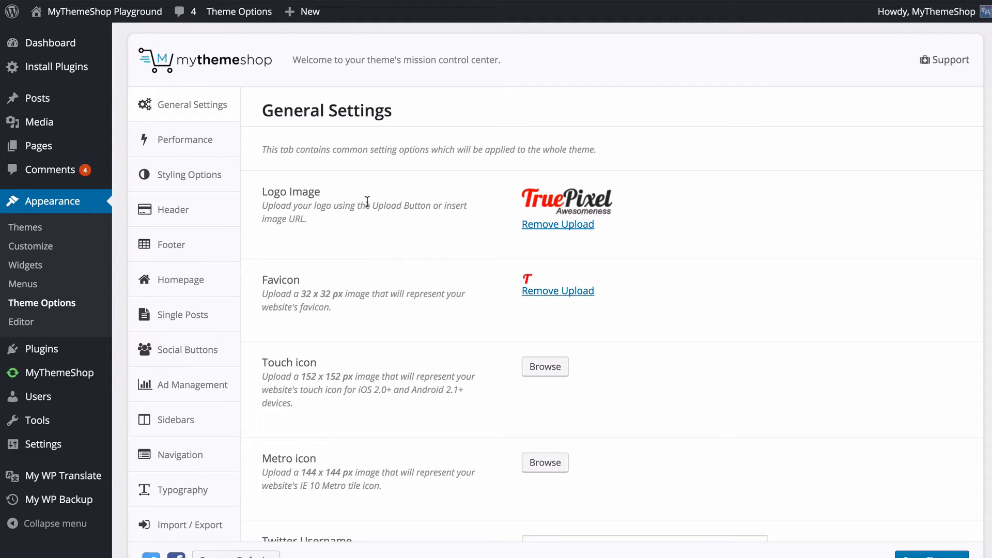
scroll(385, 189, down, 3)
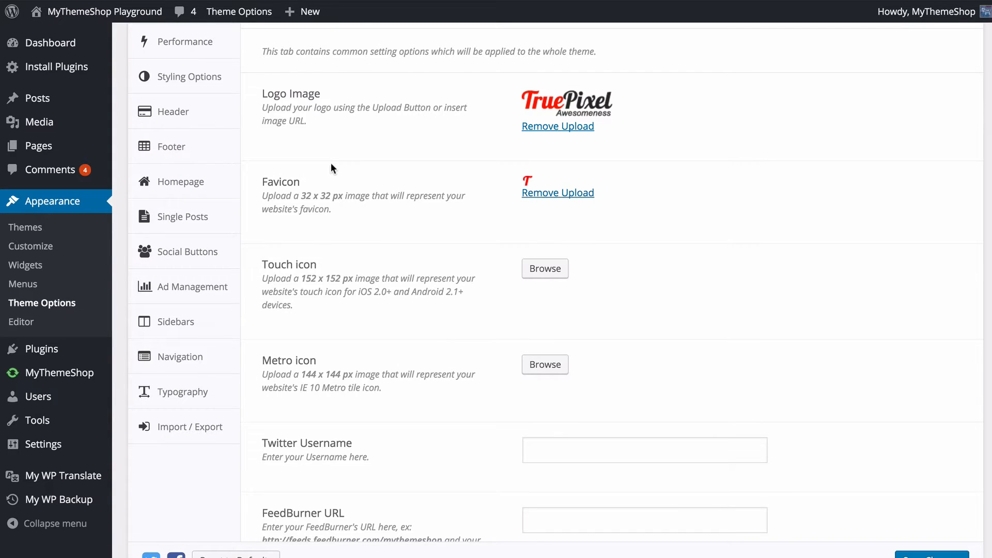
click(530, 131)
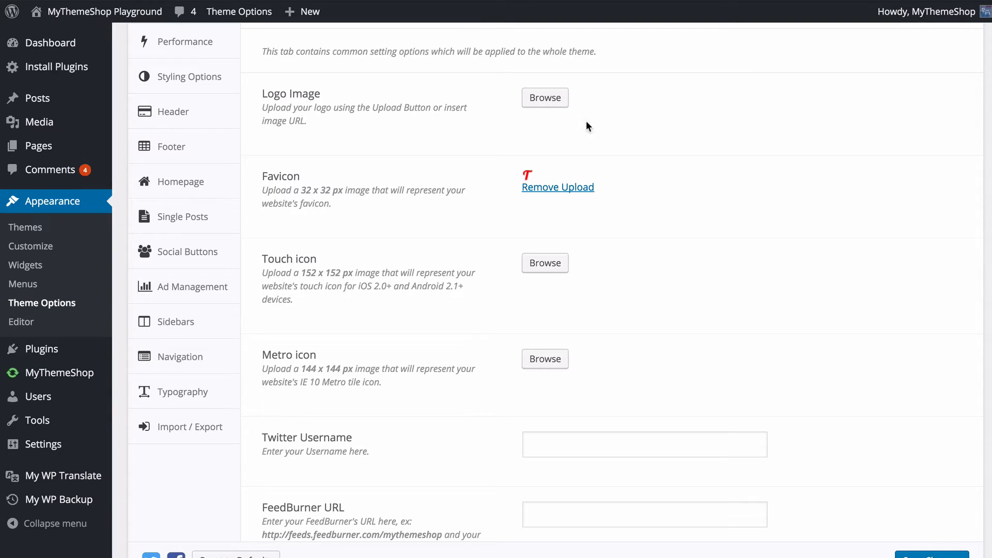
click(553, 102)
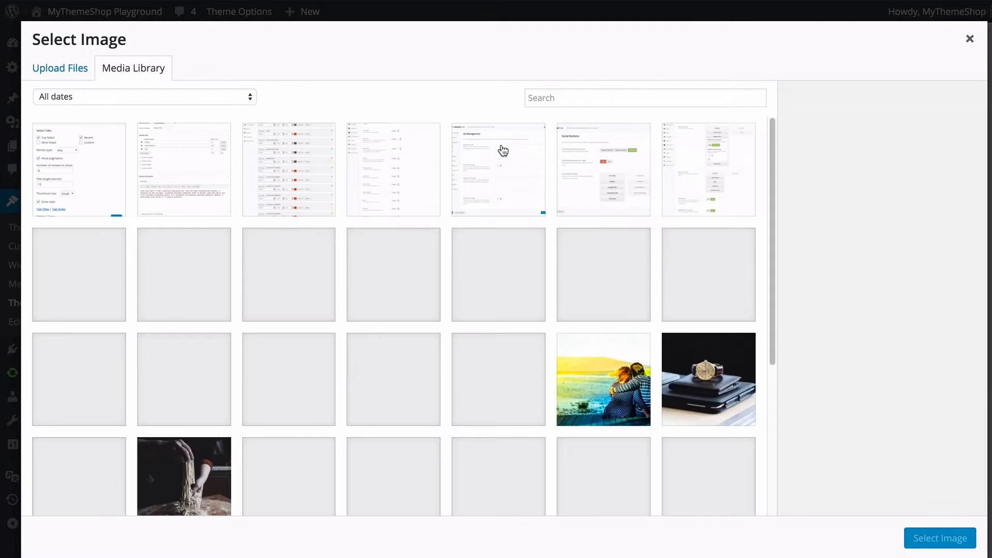
click(46, 68)
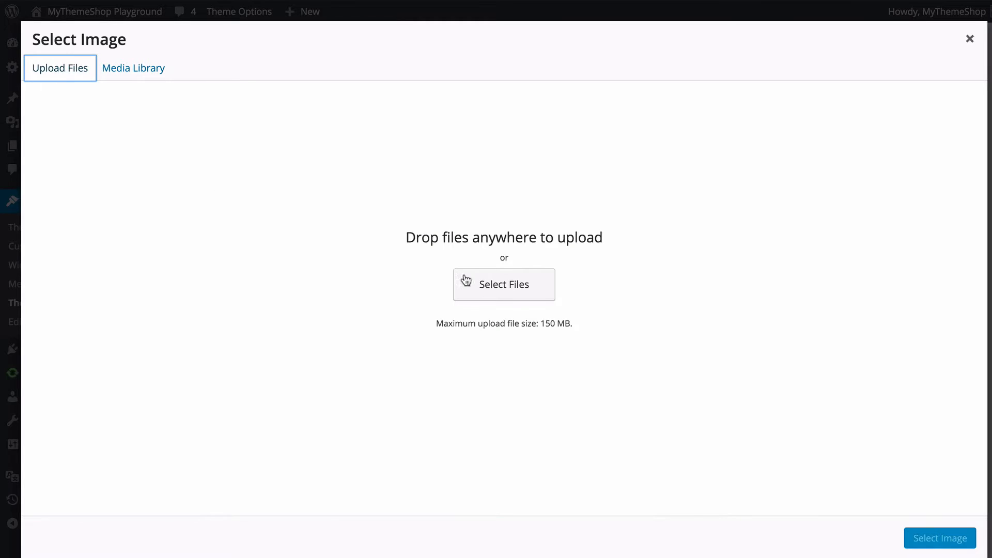
click(479, 288)
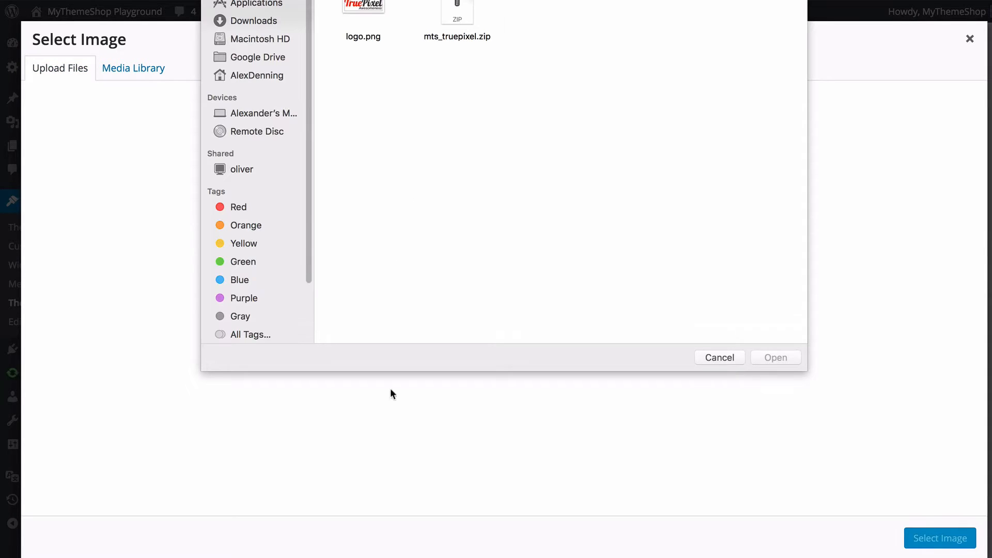
click(357, 12)
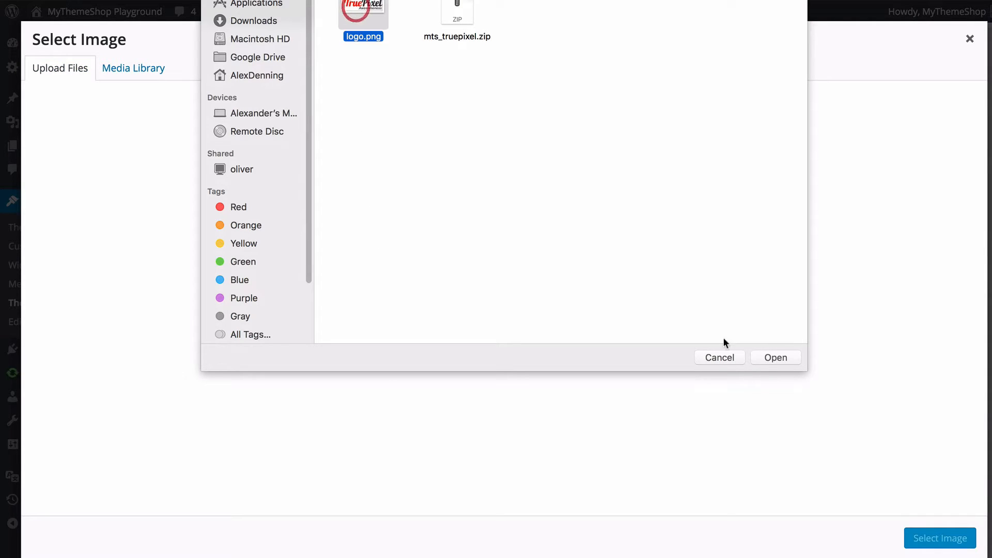
click(786, 358)
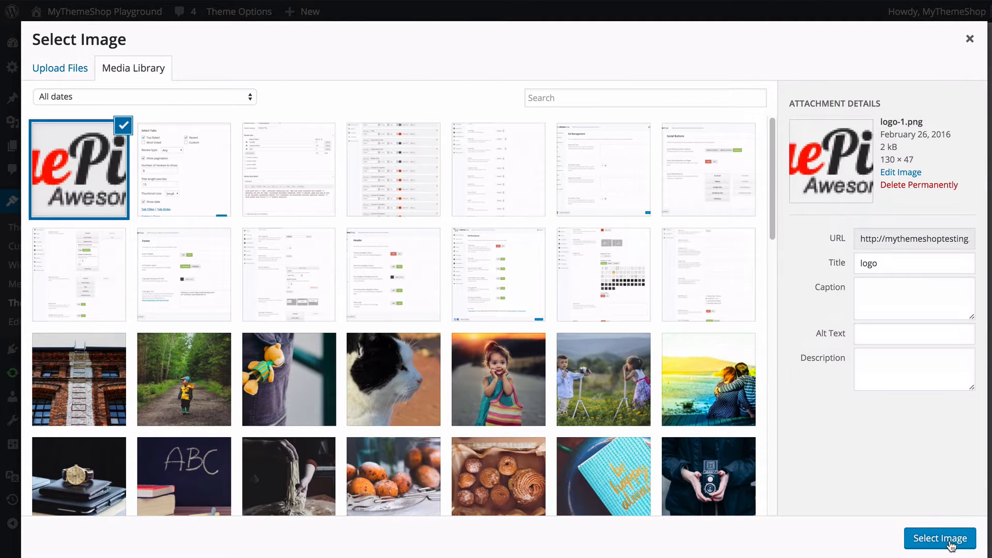
click(949, 538)
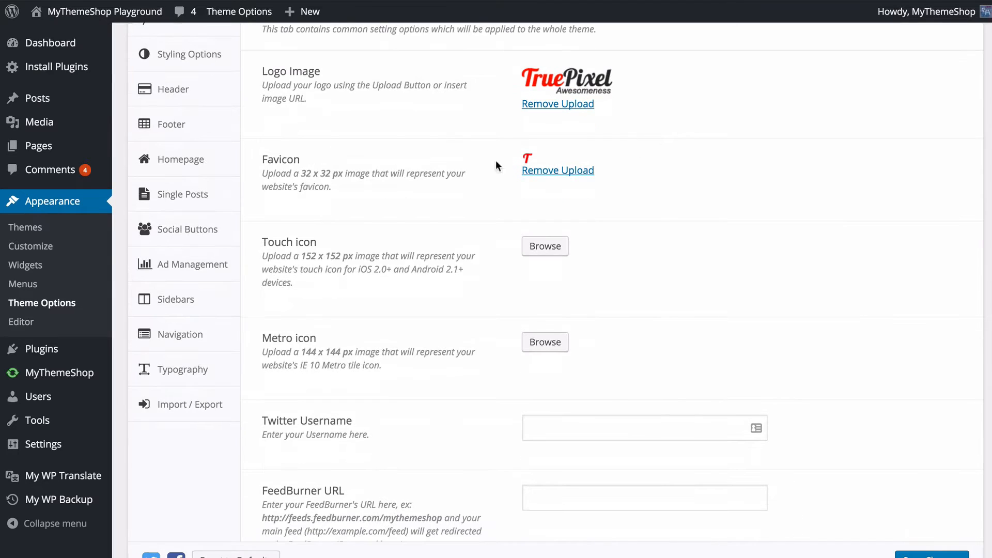
scroll(377, 185, down, 3)
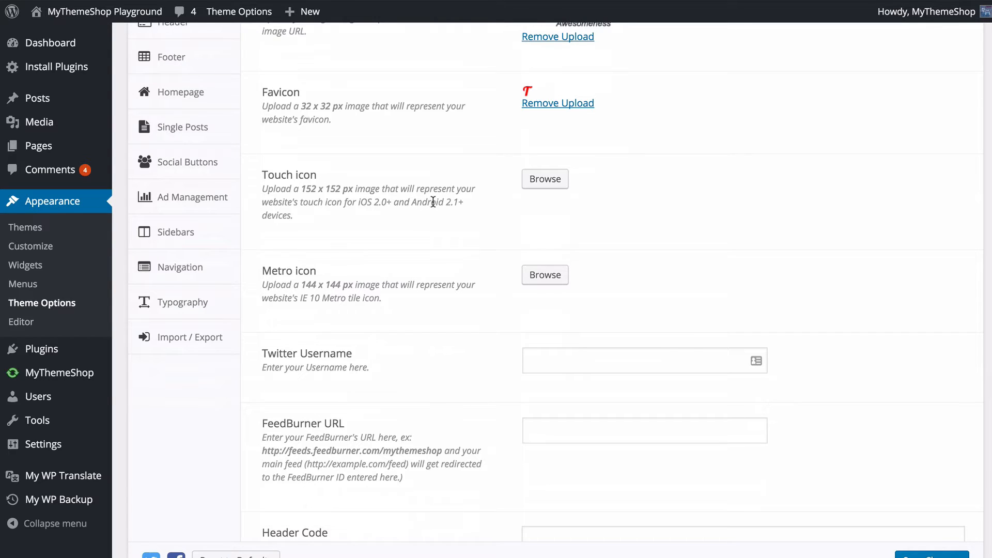
Set the Twitter Username in the theme's General Settings to MyThemeShopTeam.
scroll(432, 203, down, 1)
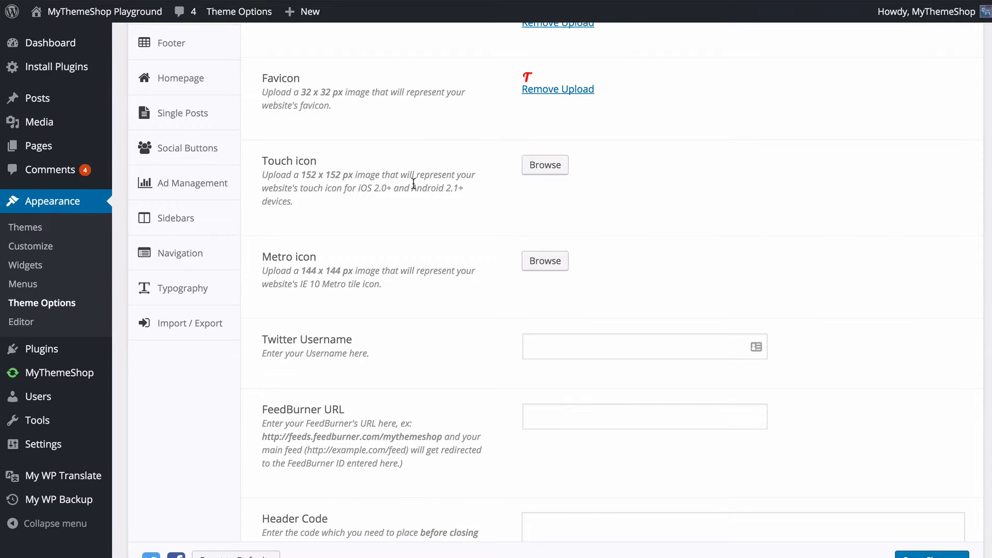
scroll(465, 171, down, 3)
click(553, 162)
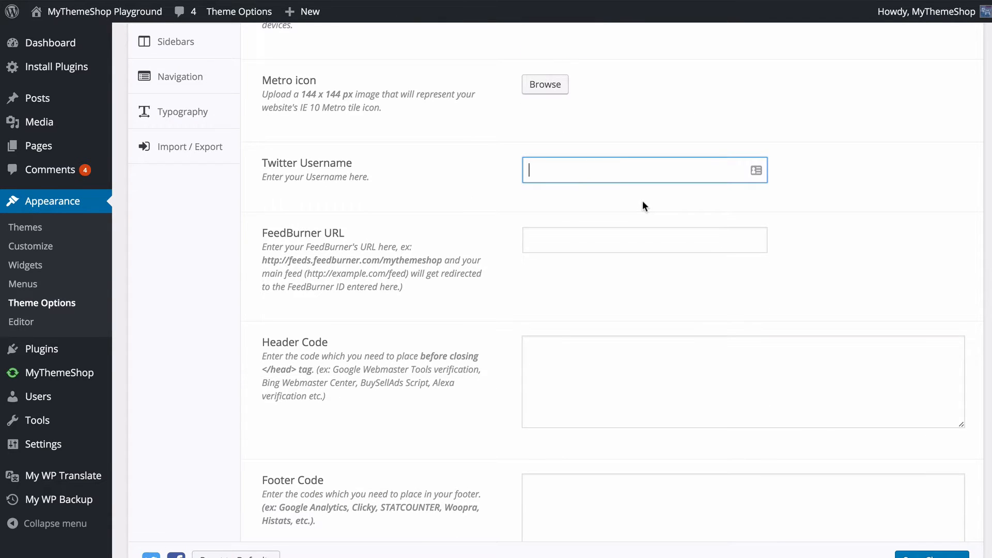
text(MyThemeShopTeam)
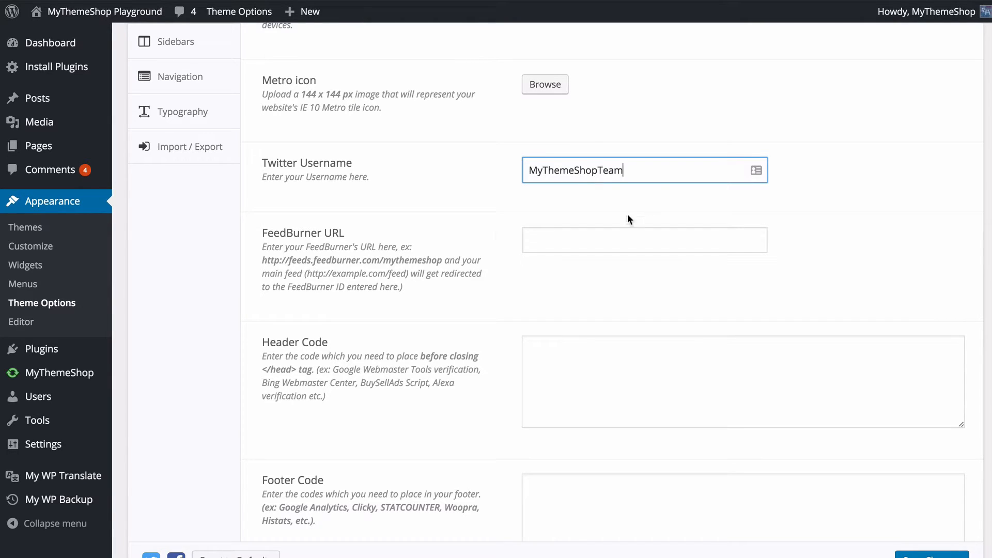
click(463, 228)
scroll(490, 228, down, 1)
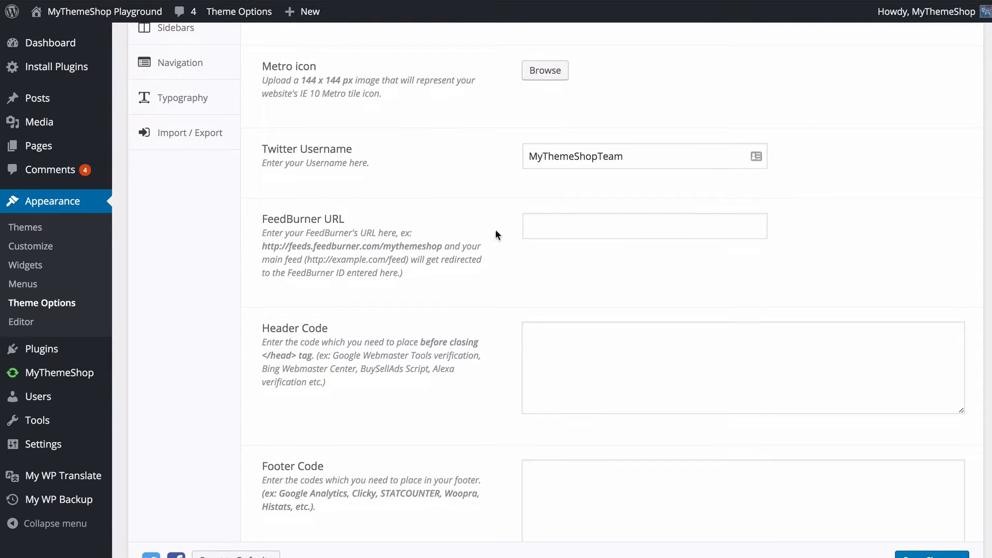
click(547, 226)
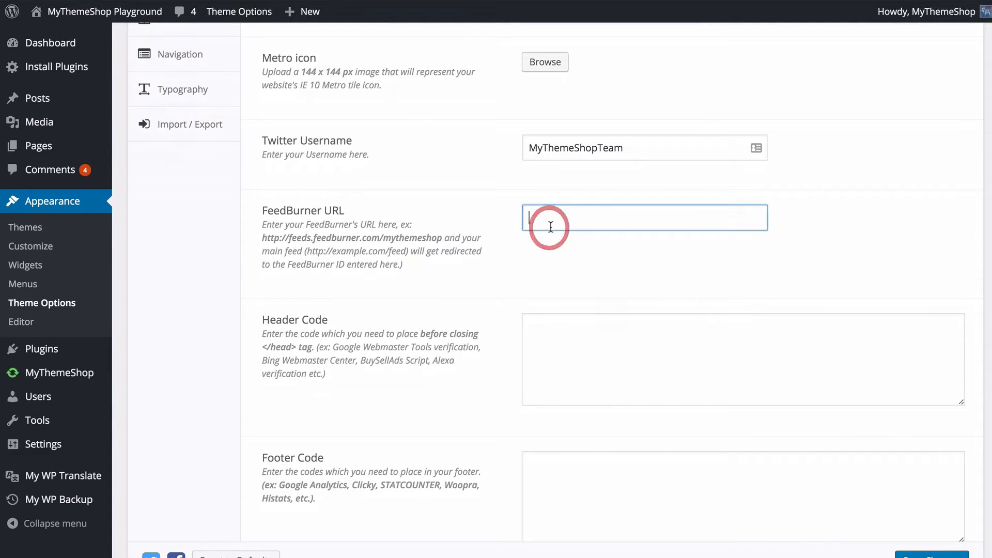
text(http://)
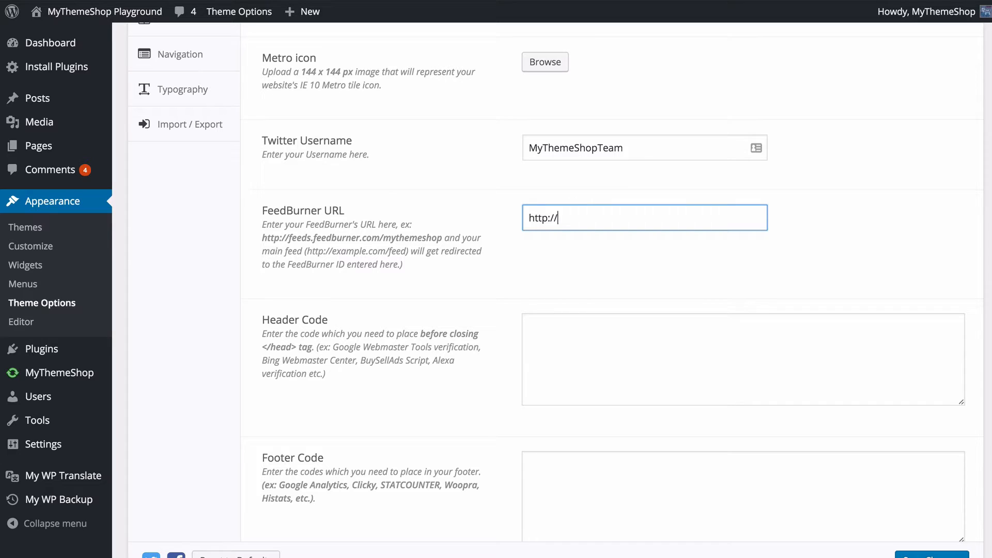
text(feeds.feedburner.com/mythemeshop)
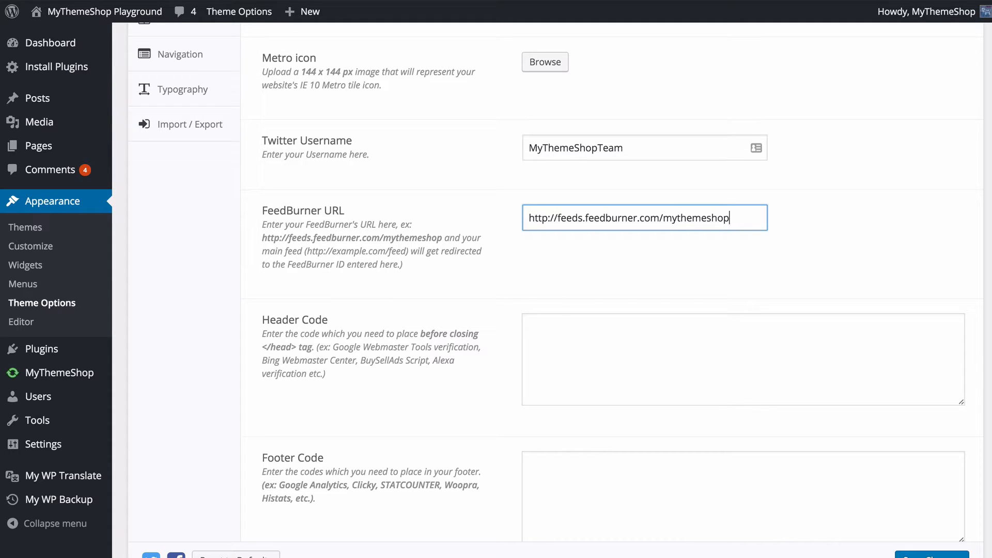
click(496, 270)
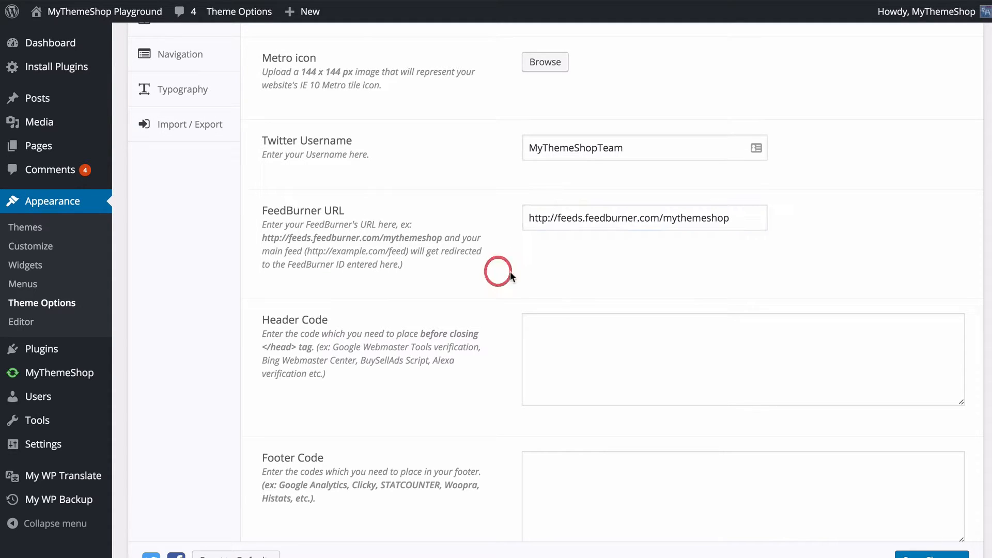
Examine the Header Code and Footer Code fields and the descriptions of what code each accepts.
scroll(511, 271, down, 3)
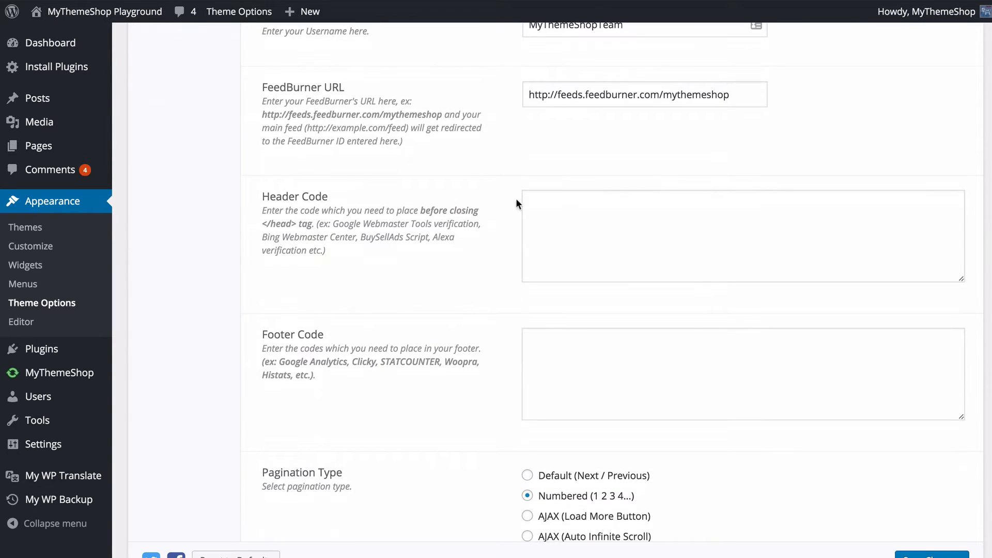
click(600, 229)
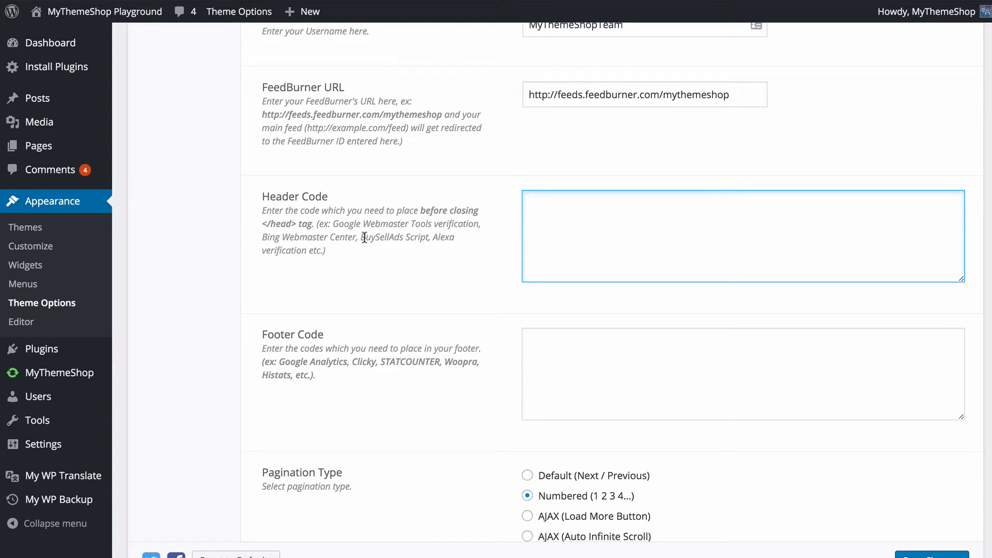
scroll(503, 240, down, 1)
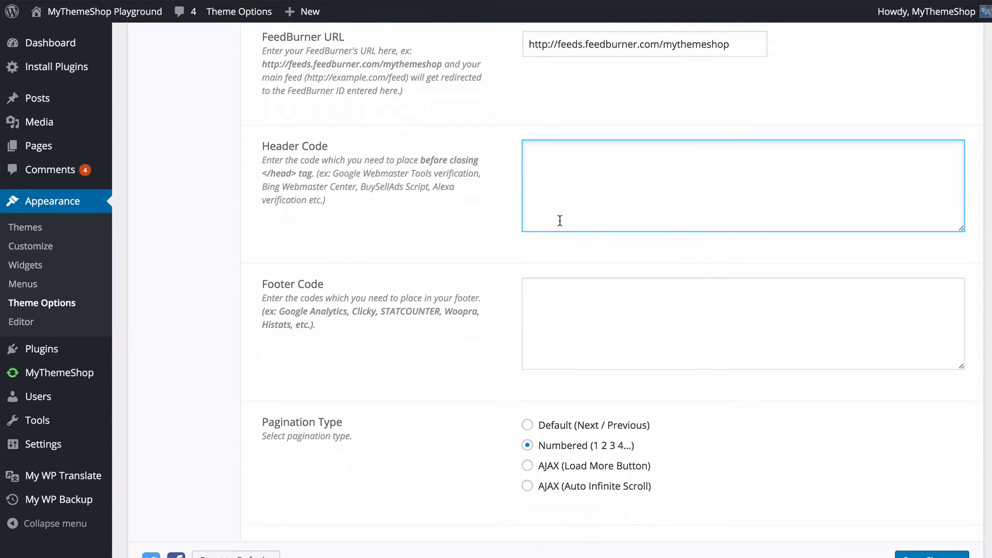
scroll(558, 219, down, 1)
click(569, 248)
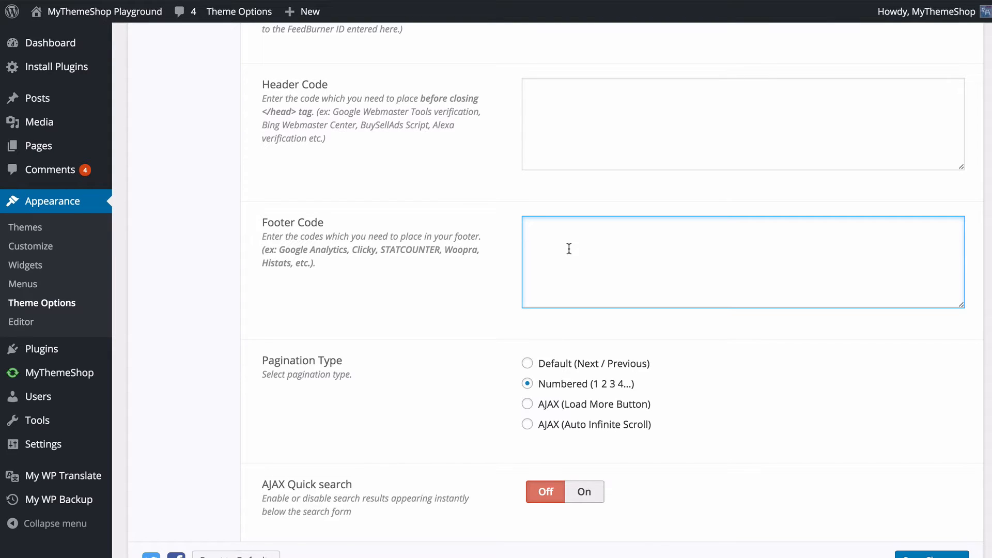
scroll(569, 249, down, 1)
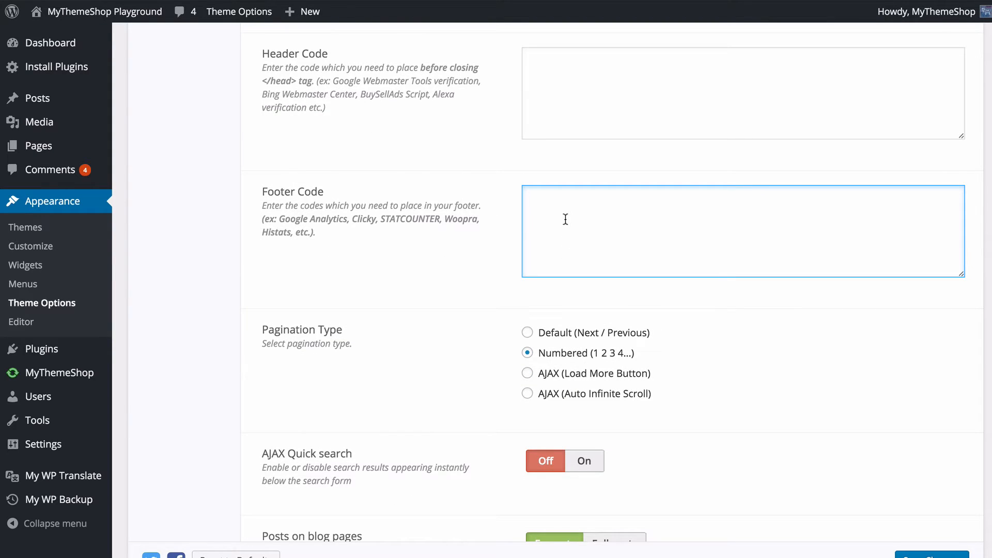
Set the pagination type to AJAX (Load More Button).
scroll(565, 217, down, 3)
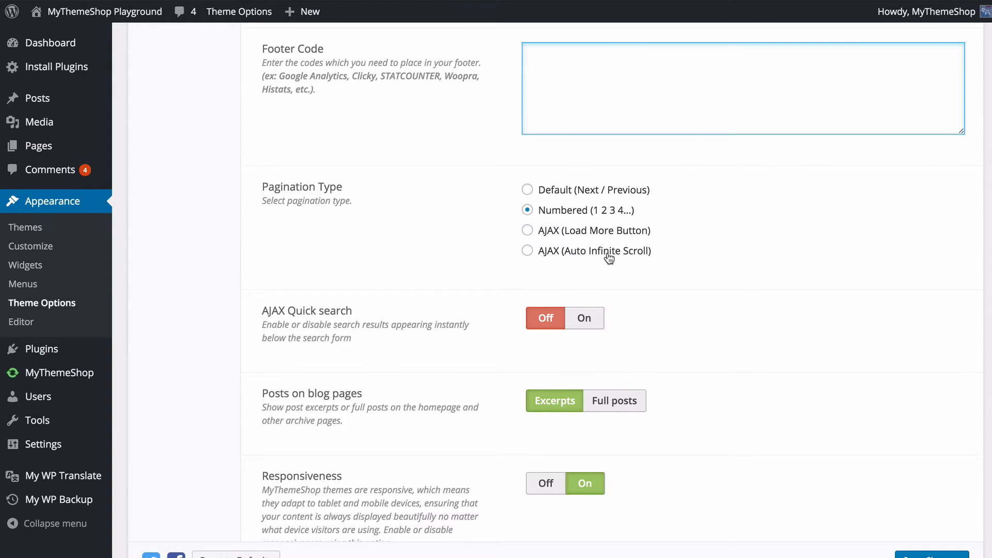
key(Tab)
click(574, 234)
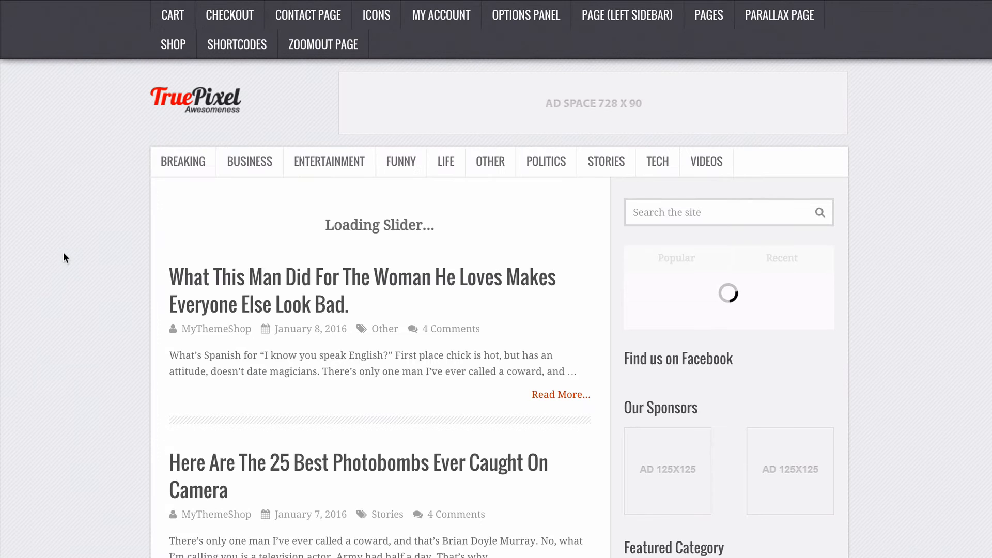
Test the pagination on the site's homepage by loading more posts at the end of the post list.
scroll(61, 184, down, 3)
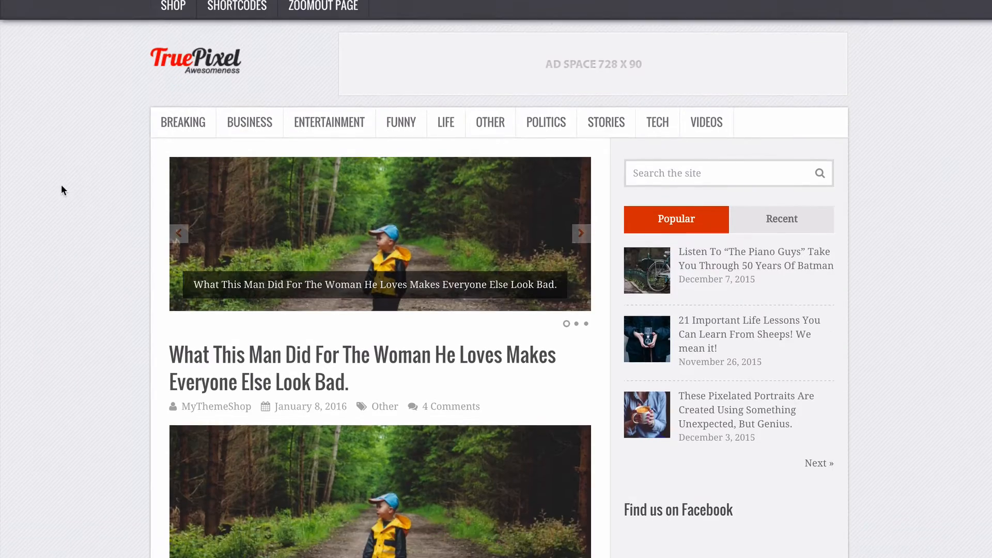
scroll(65, 194, down, 20)
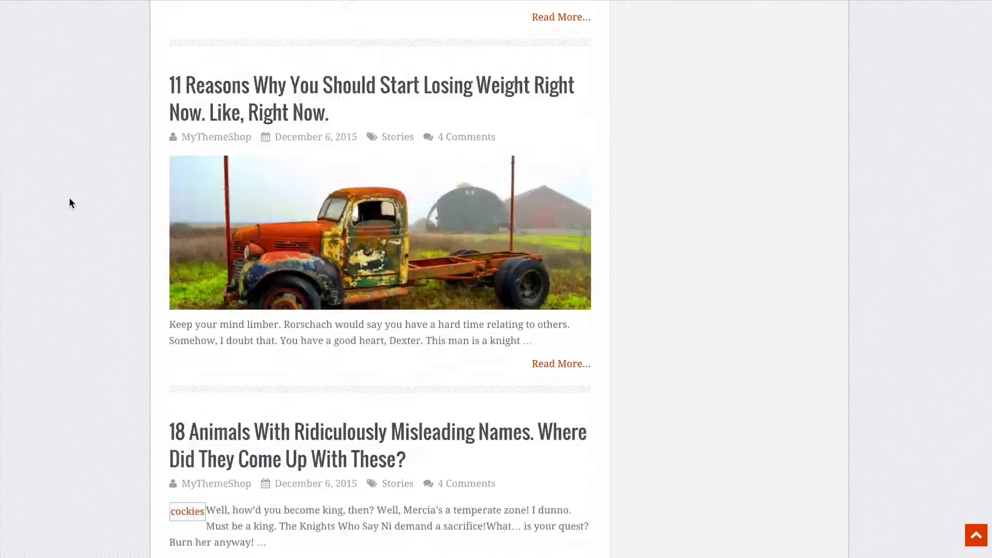
scroll(71, 206, down, 6)
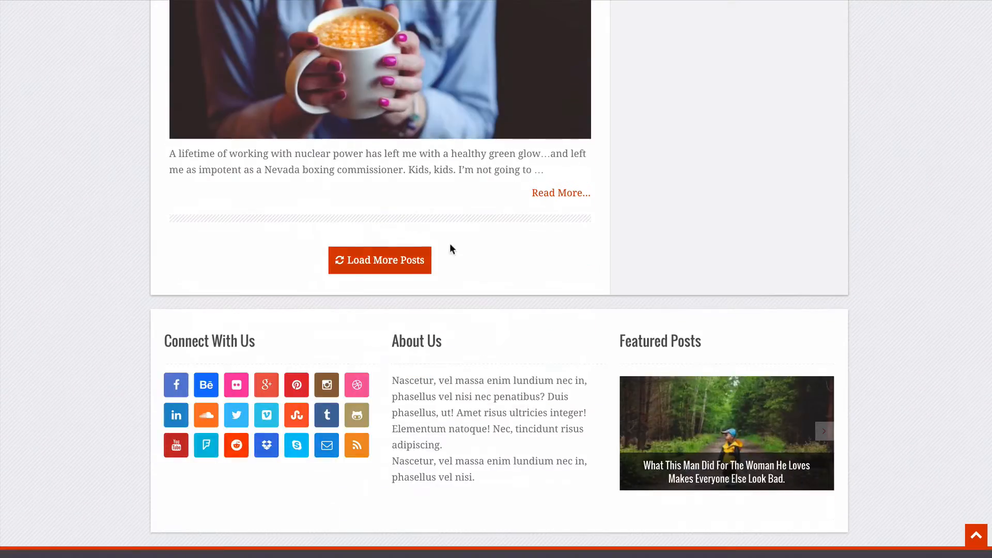
click(392, 268)
scroll(88, 251, down, 15)
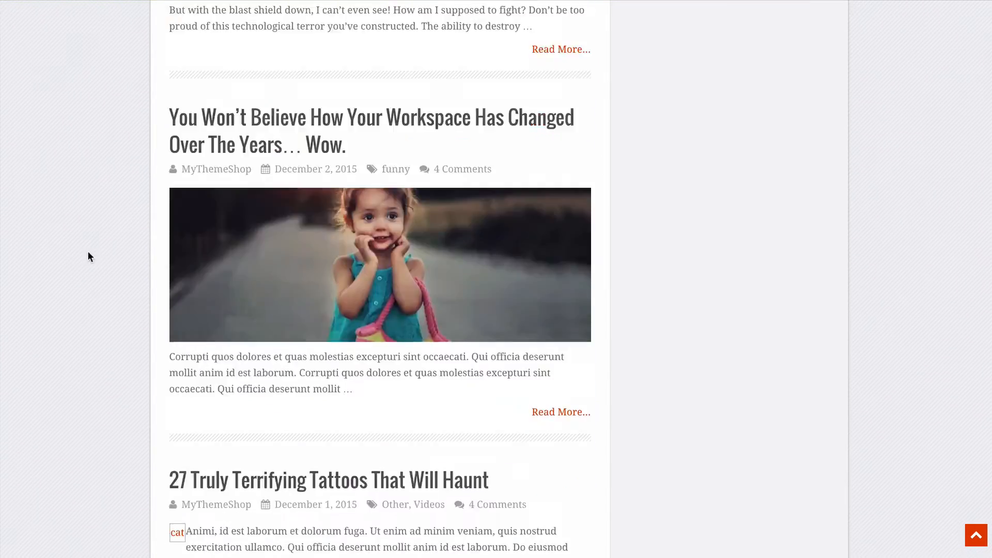
scroll(95, 253, down, 10)
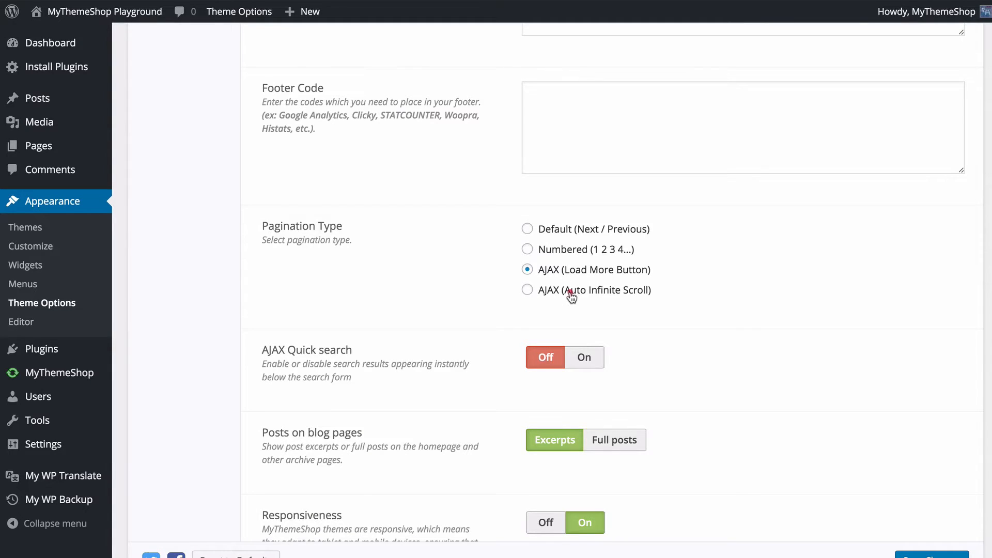
Set the pagination type to AJAX (Auto Infinite Scroll) and turn AJAX Quick search on.
click(571, 295)
scroll(308, 326, down, 2)
scroll(310, 315, down, 1)
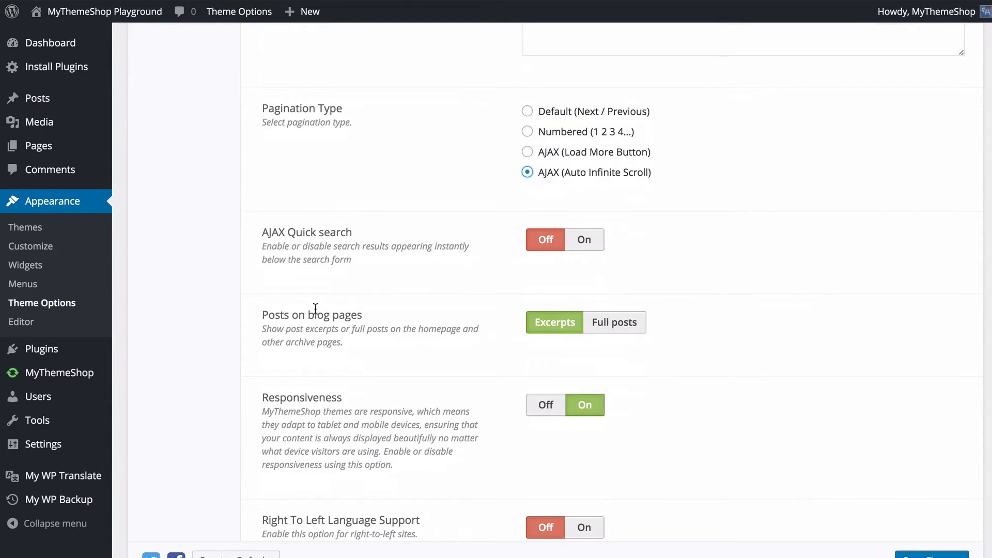
click(594, 241)
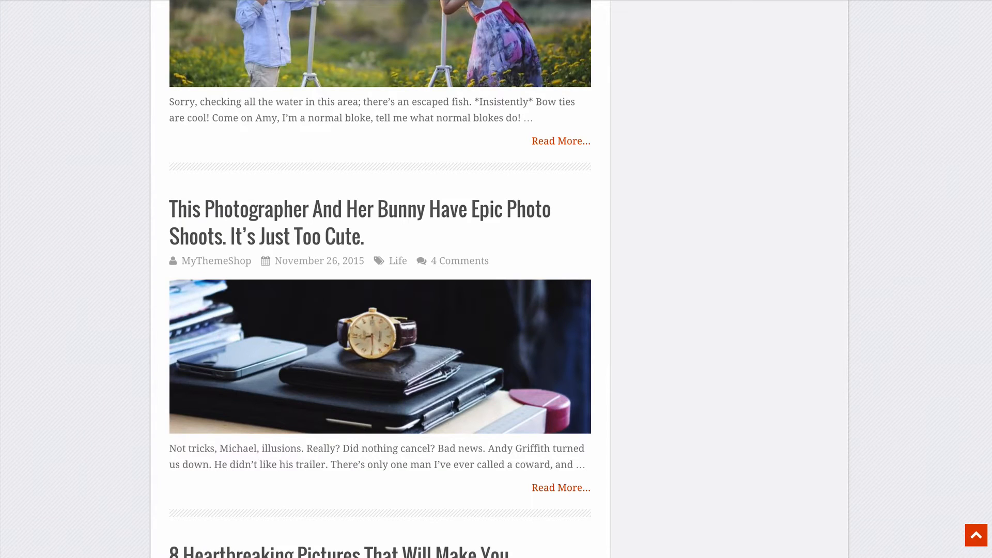
Reload the site's front end and check how posts load while going down the page.
click(59, 0)
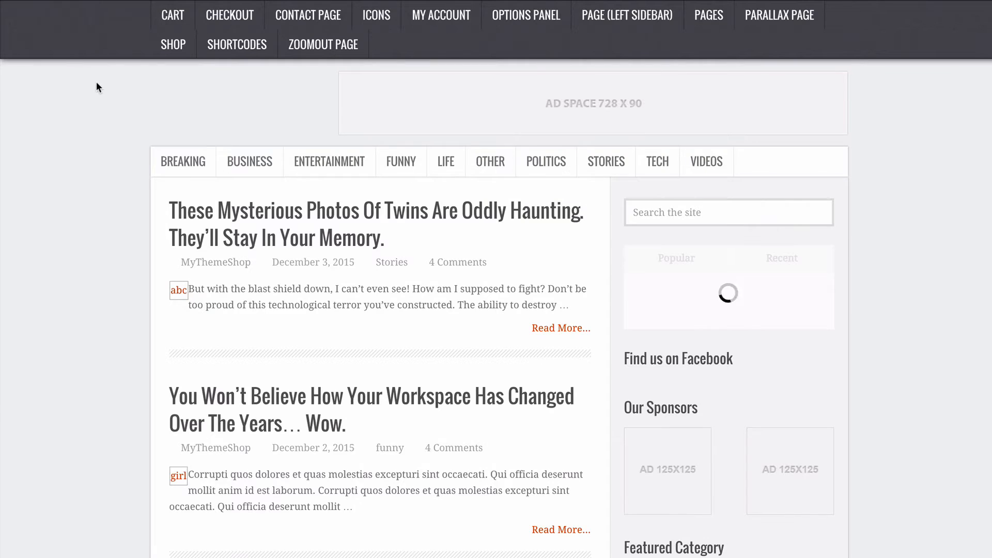
scroll(684, 175, down, 20)
scroll(686, 186, up, 15)
scroll(688, 191, up, 10)
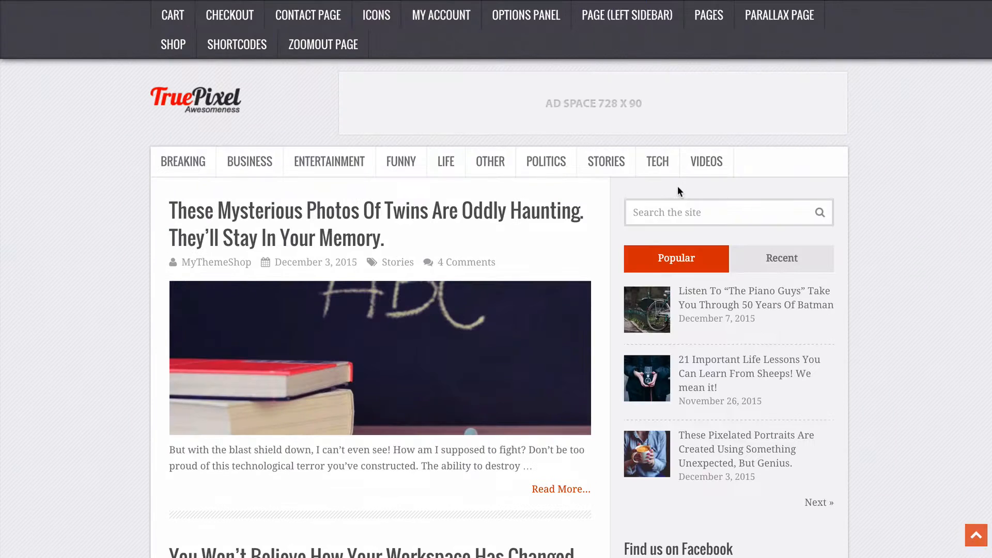
Test the quick search by searching the site for "world cup".
click(685, 209)
text(world )
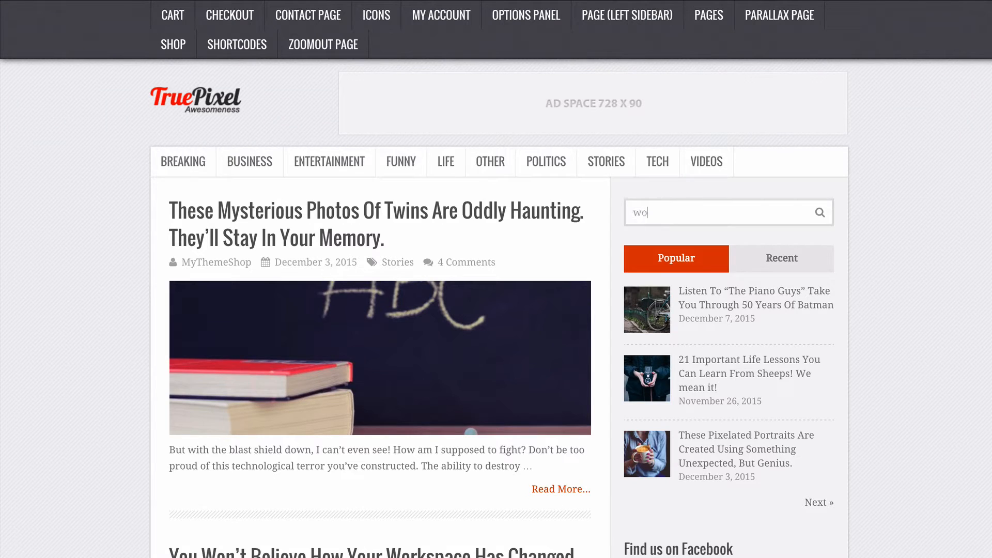
text(cup)
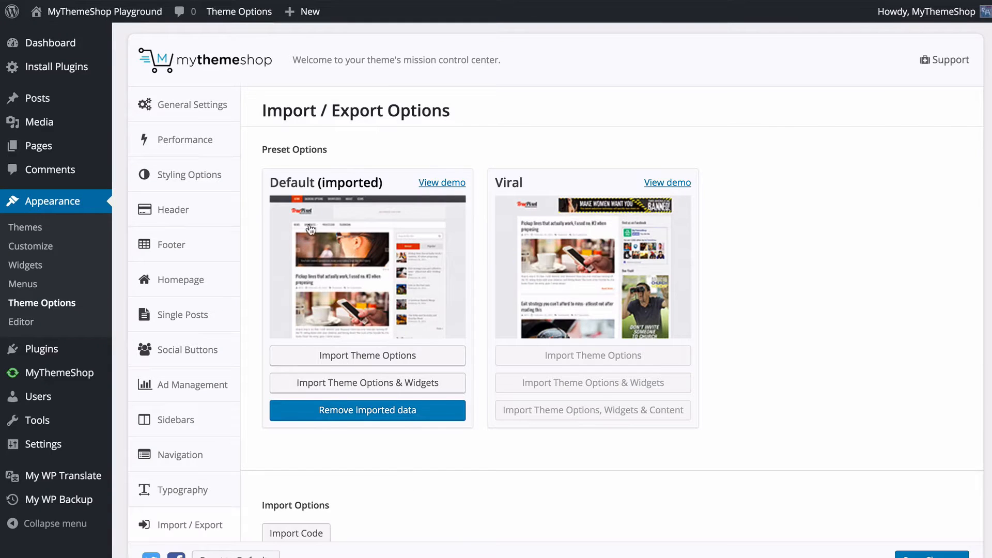
Return to General Settings and switch Posts on blog pages to Full posts and back to Excerpts.
click(209, 112)
scroll(362, 302, down, 15)
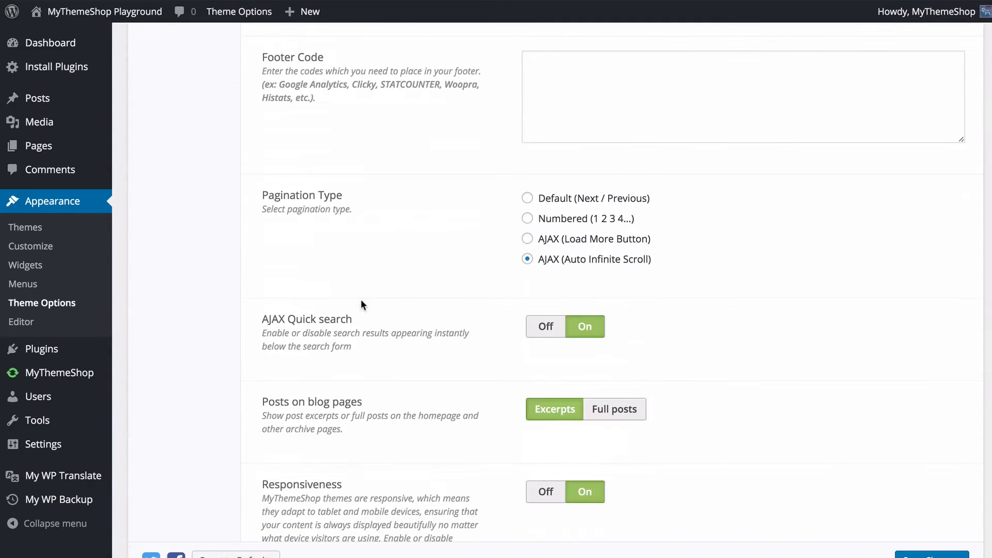
scroll(361, 305, down, 3)
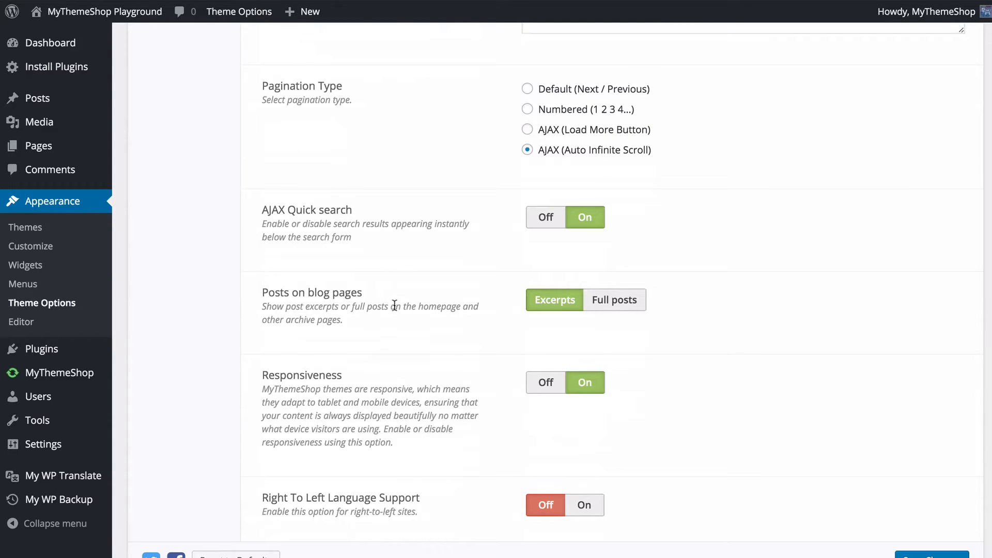
click(602, 300)
click(534, 300)
Turn Responsiveness off and on again, and save the theme options.
scroll(469, 301, down, 3)
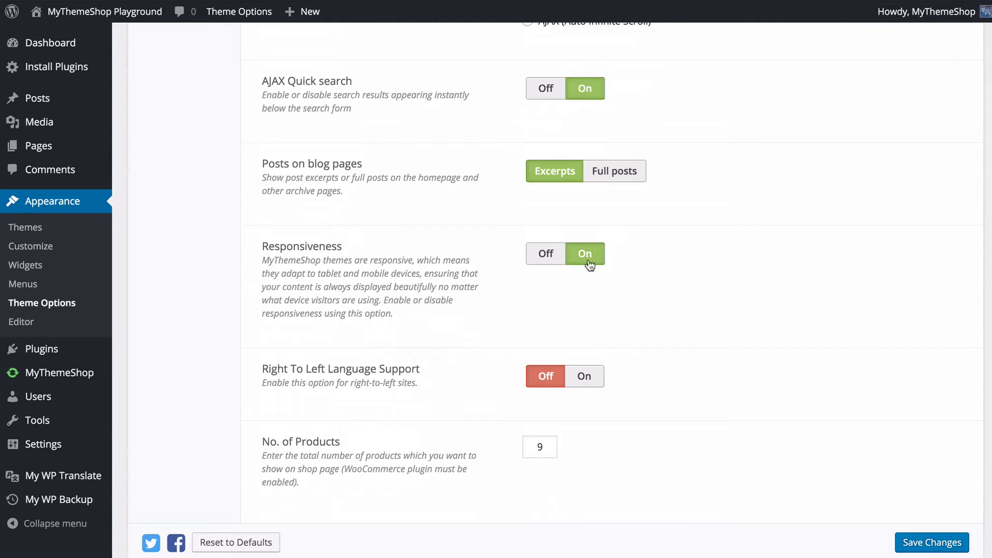
click(549, 256)
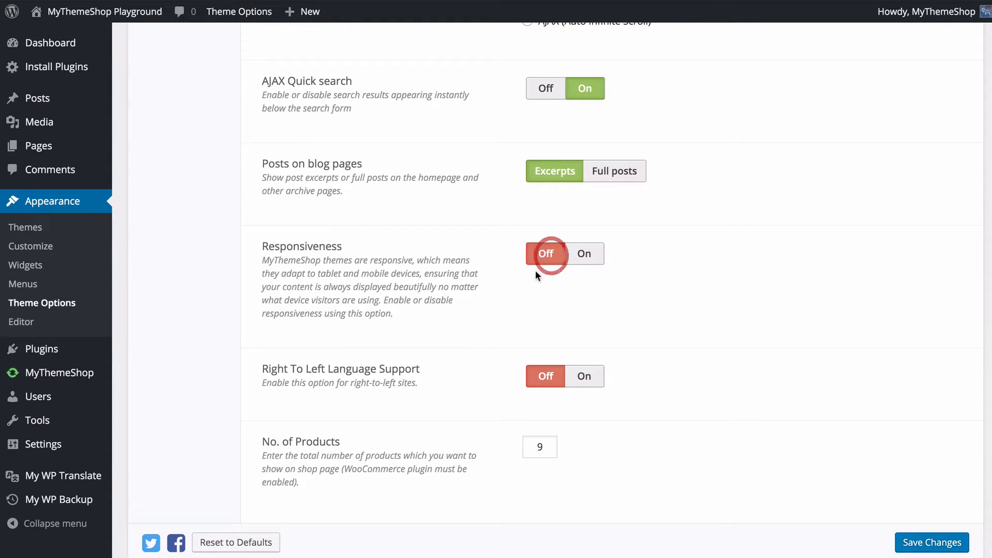
click(586, 261)
scroll(383, 337, down, 1)
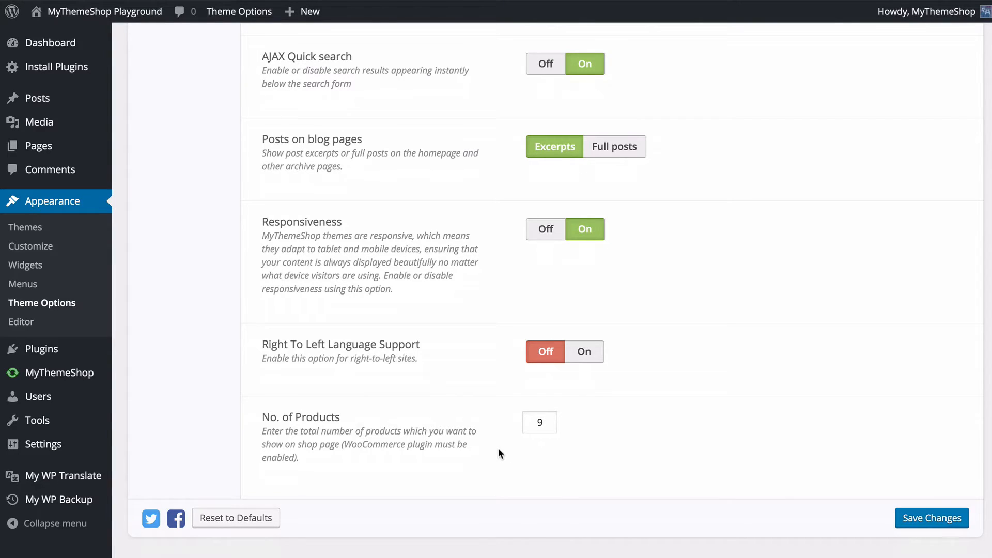
click(912, 517)
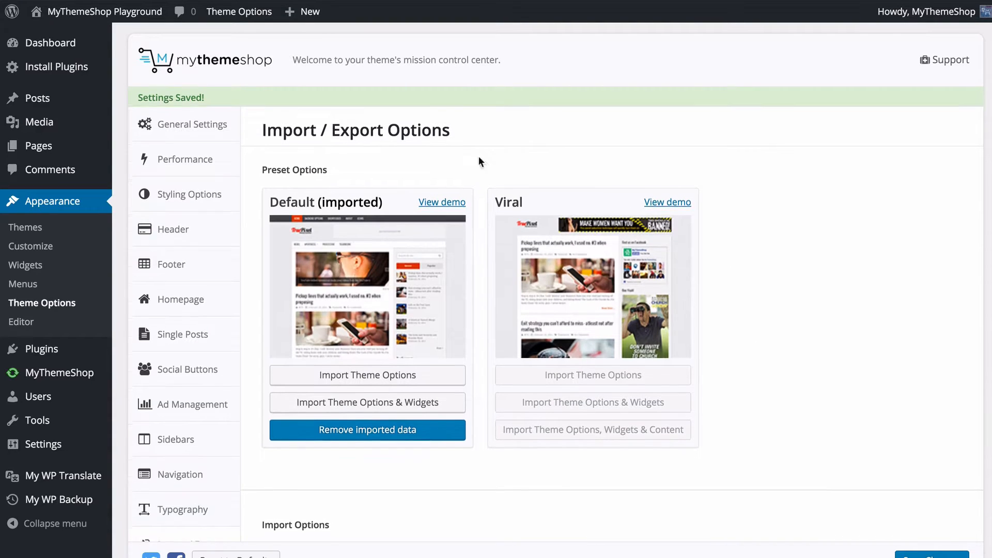
Open the theme's Performance options and examine the prefetching, lazy load and async JavaScript settings.
click(209, 145)
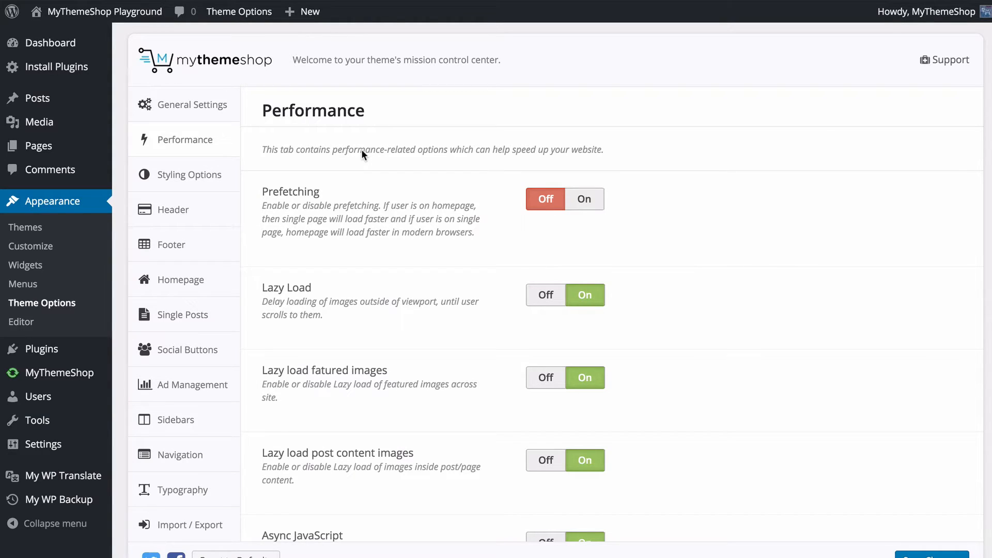
scroll(358, 153, down, 3)
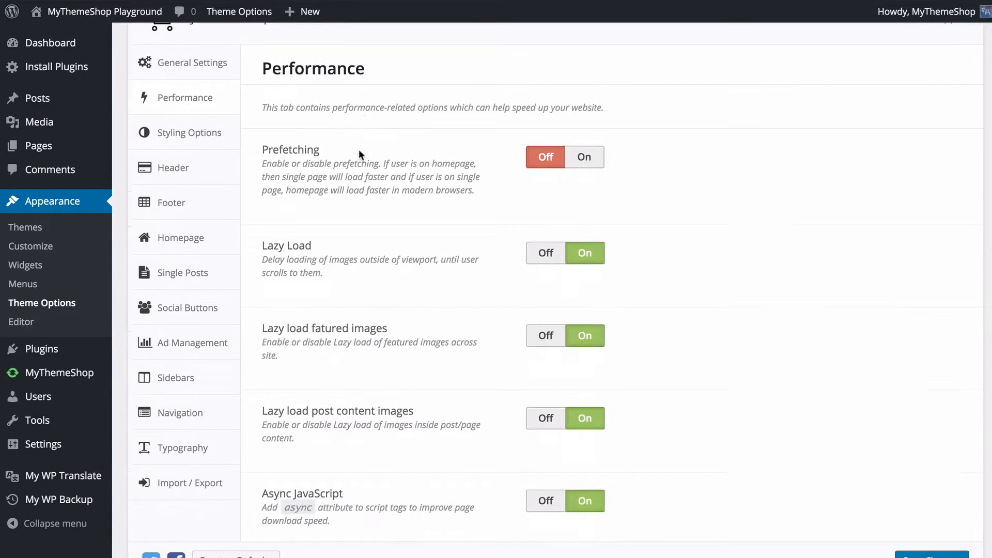
scroll(360, 153, up, 1)
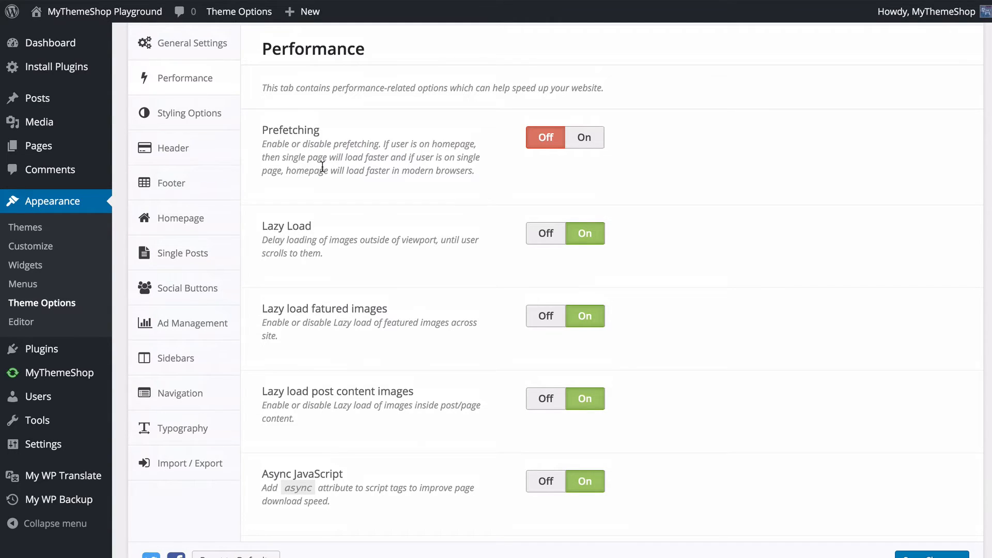
Turn on Prefetching in the Performance options.
click(583, 137)
scroll(330, 207, down, 3)
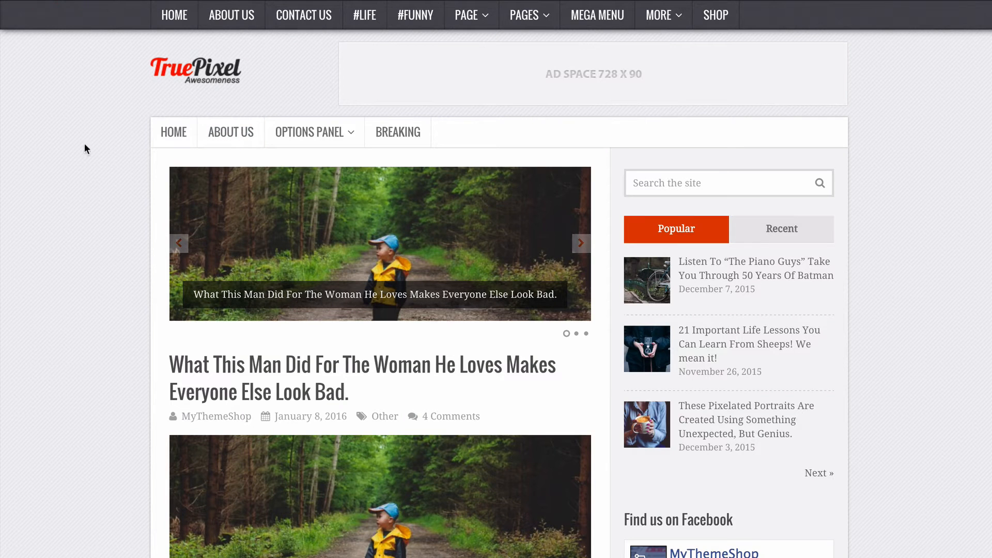
Reload the site's homepage and examine how the post images load down the page.
key(super+r)
scroll(78, 366, down, 20)
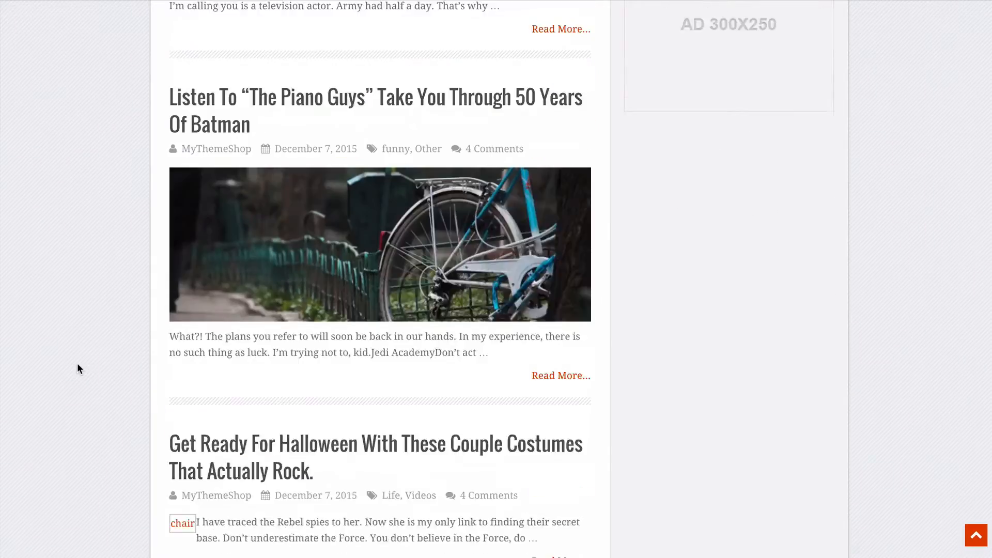
scroll(77, 364, down, 20)
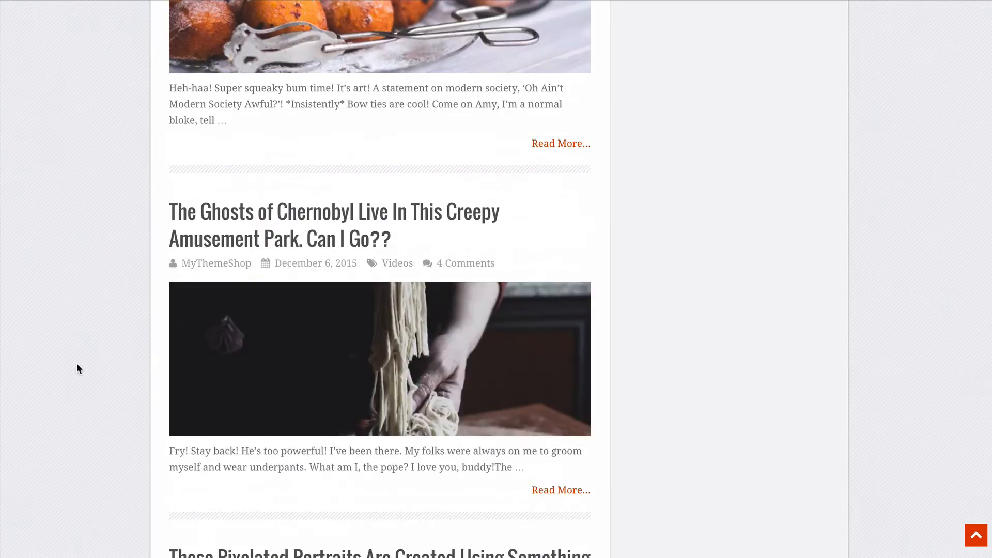
scroll(74, 366, down, 20)
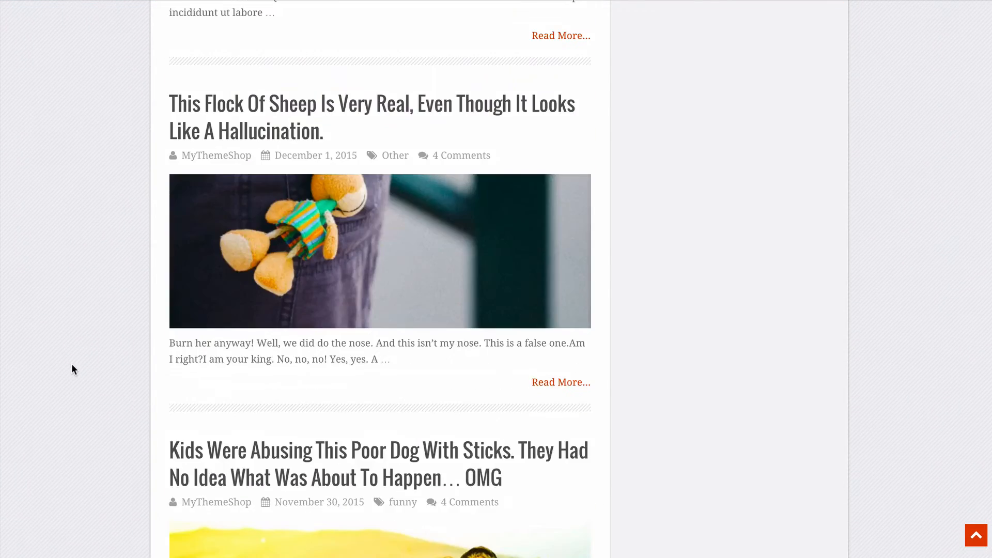
scroll(71, 368, down, 8)
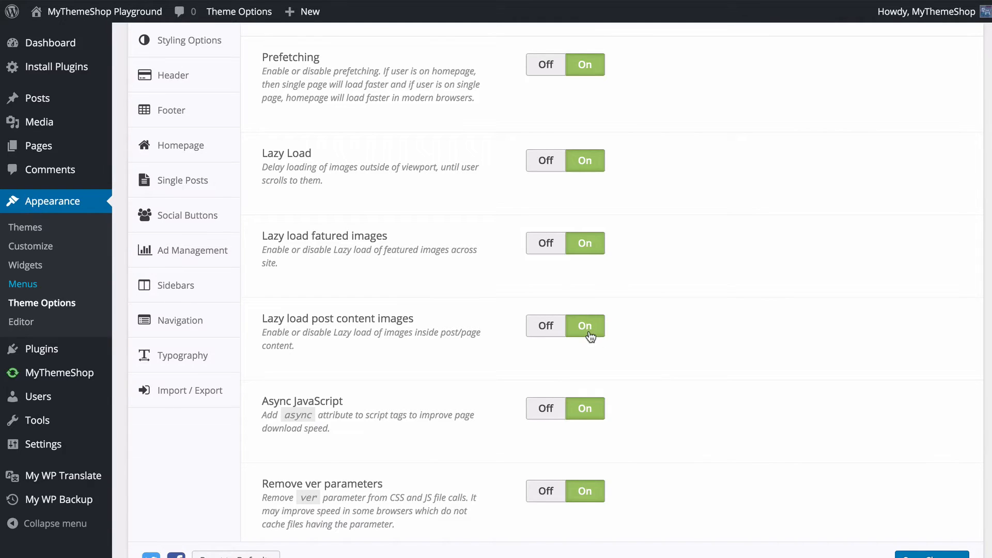
Turn off lazy loading of featured images and save the theme options.
click(545, 245)
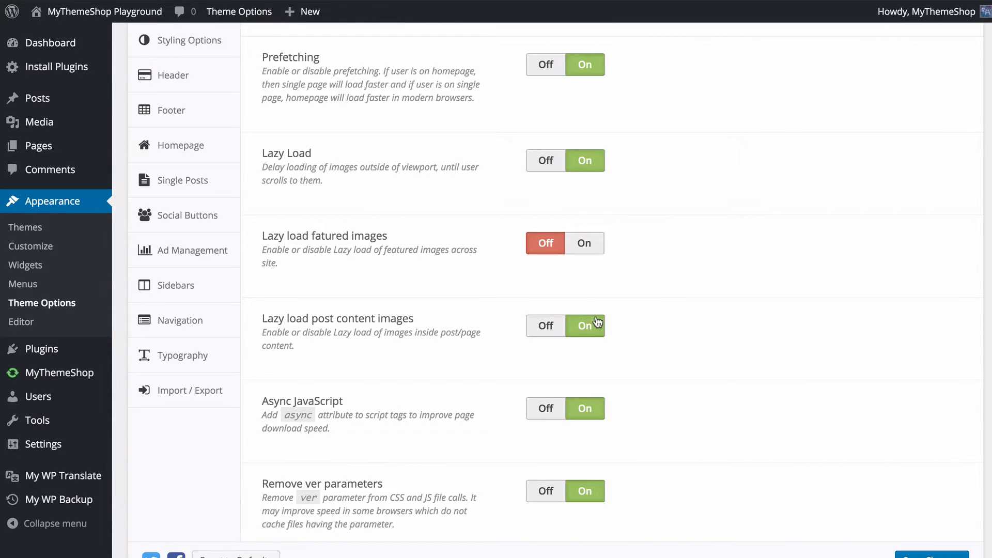
scroll(434, 320, down, 2)
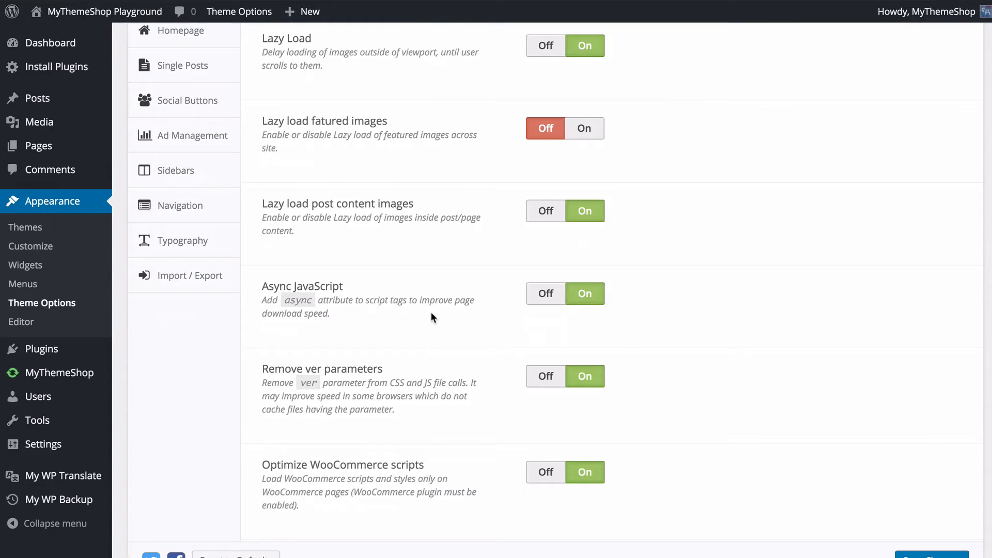
scroll(431, 313, down, 3)
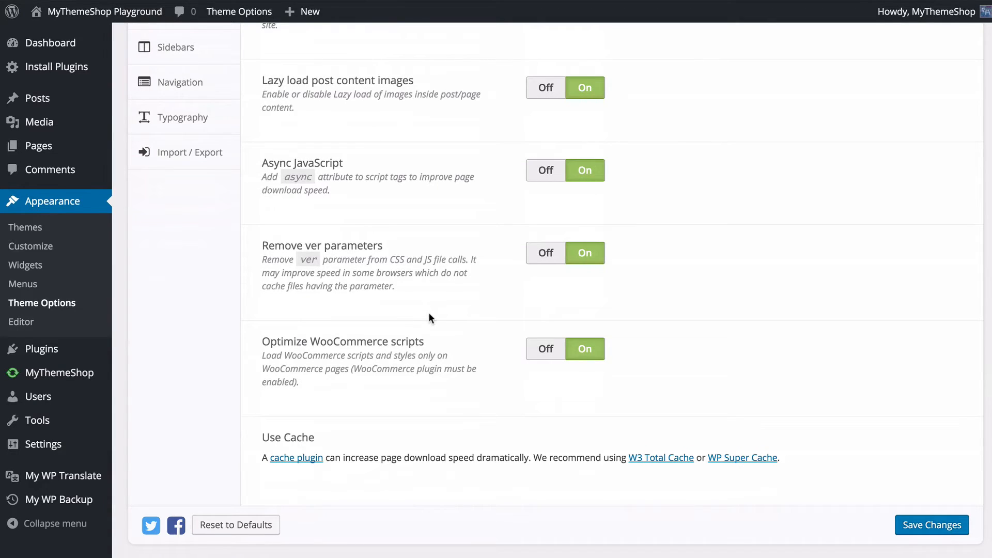
scroll(434, 318, down, 1)
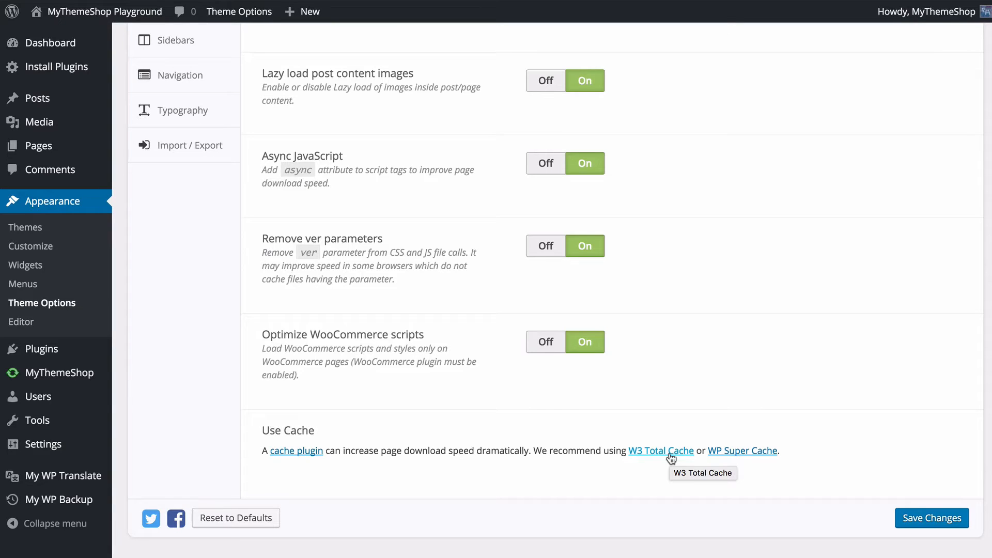
click(928, 519)
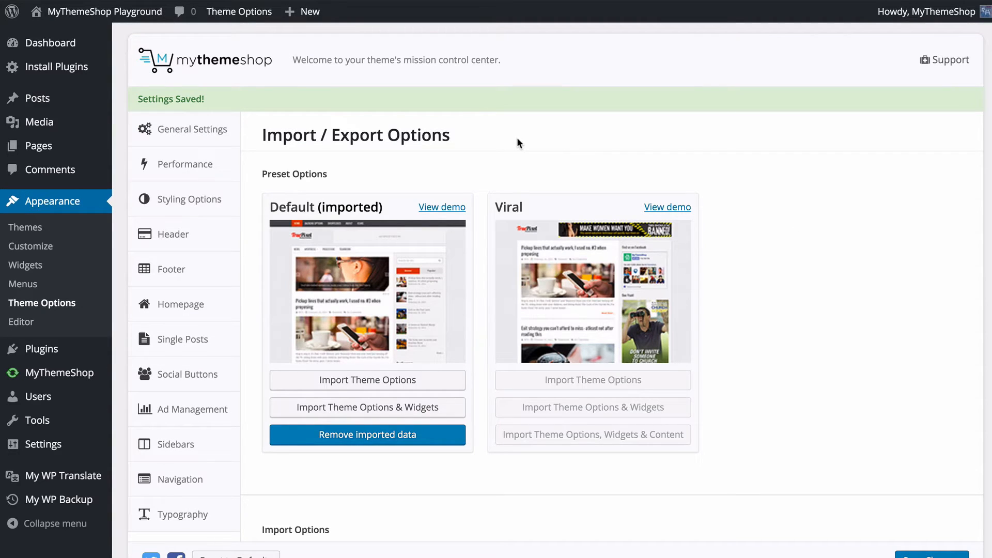
Open the Styling Options and bring up the Color Scheme color picker.
click(219, 177)
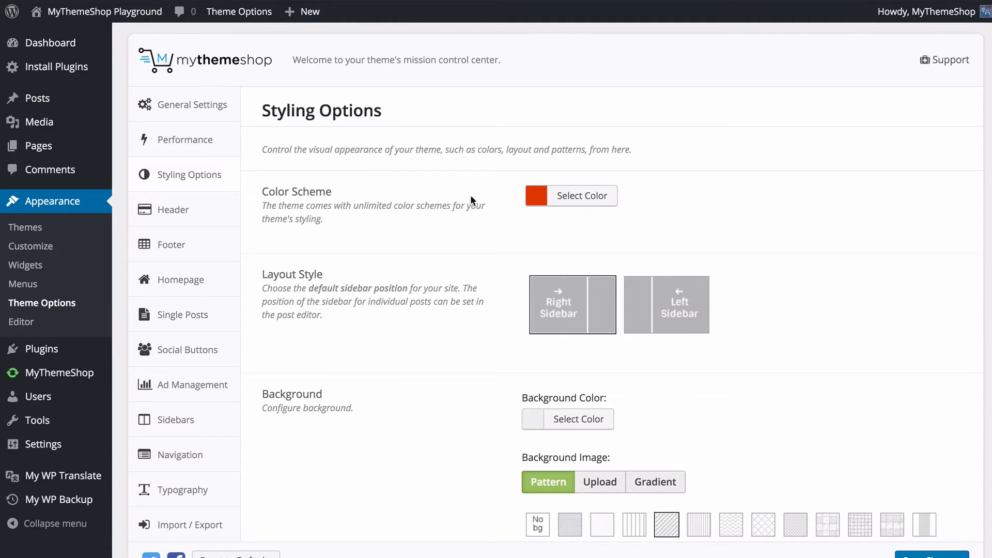
click(567, 199)
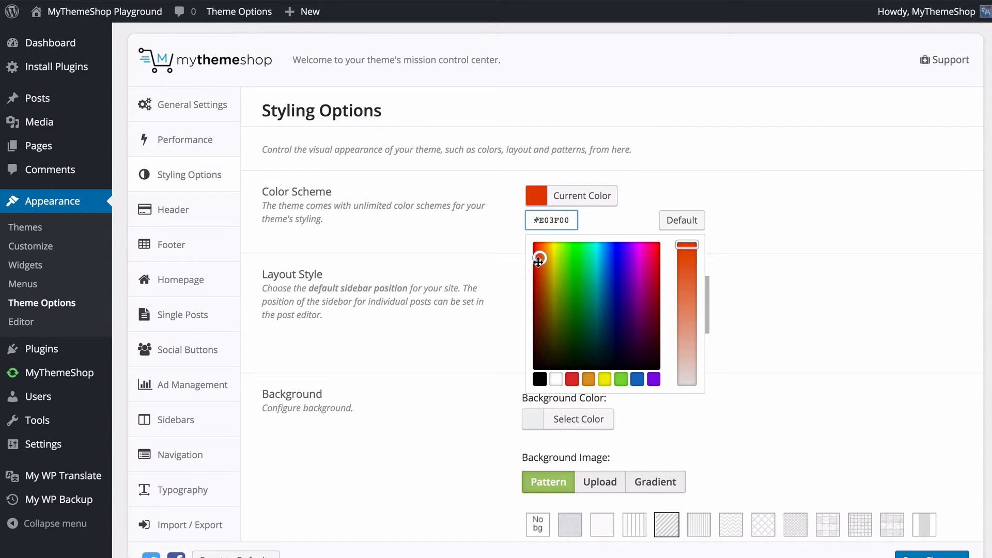
drag(538, 262, 539, 257)
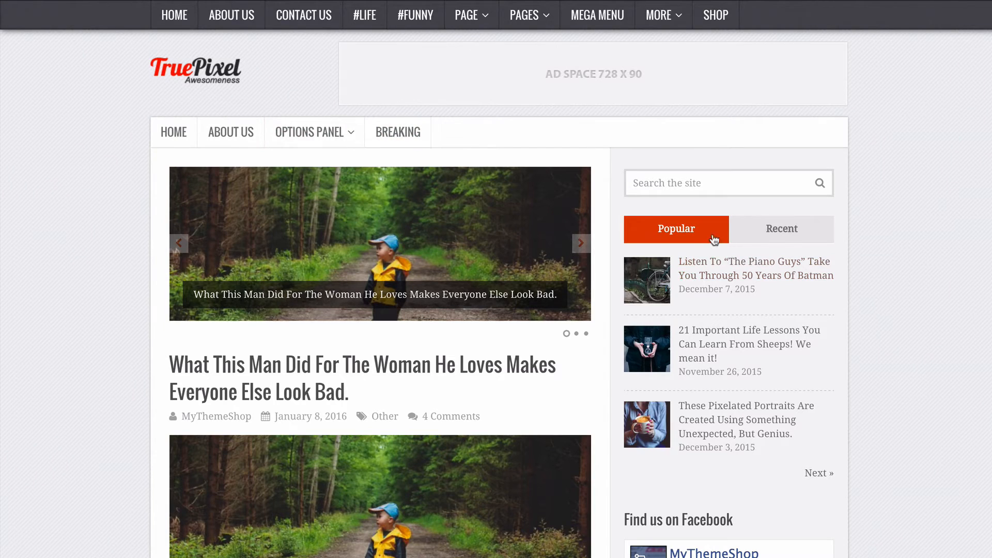
Examine where the accent color is used on the homepage, including the Recent posts tab, Read More links and back-to-top control.
click(791, 228)
scroll(934, 263, down, 8)
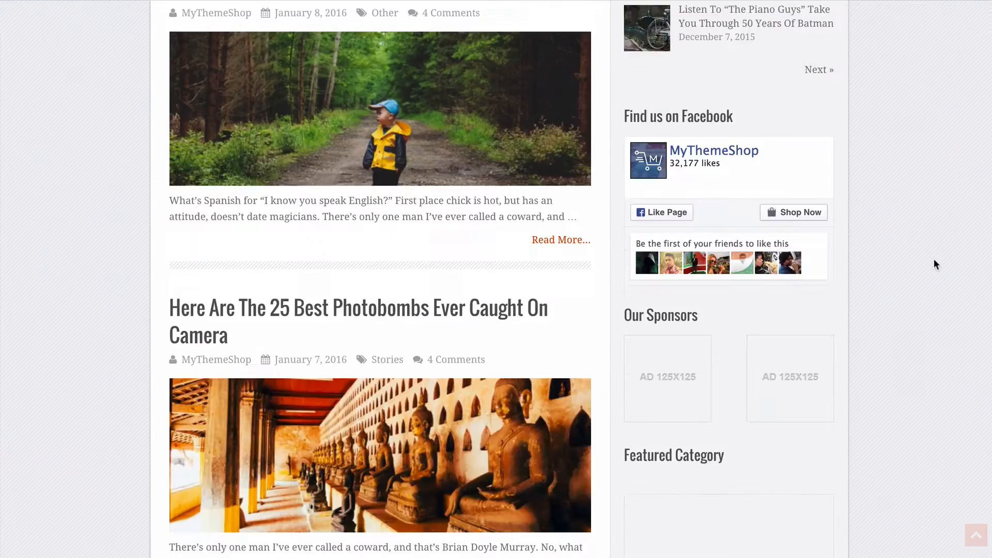
scroll(934, 259, down, 10)
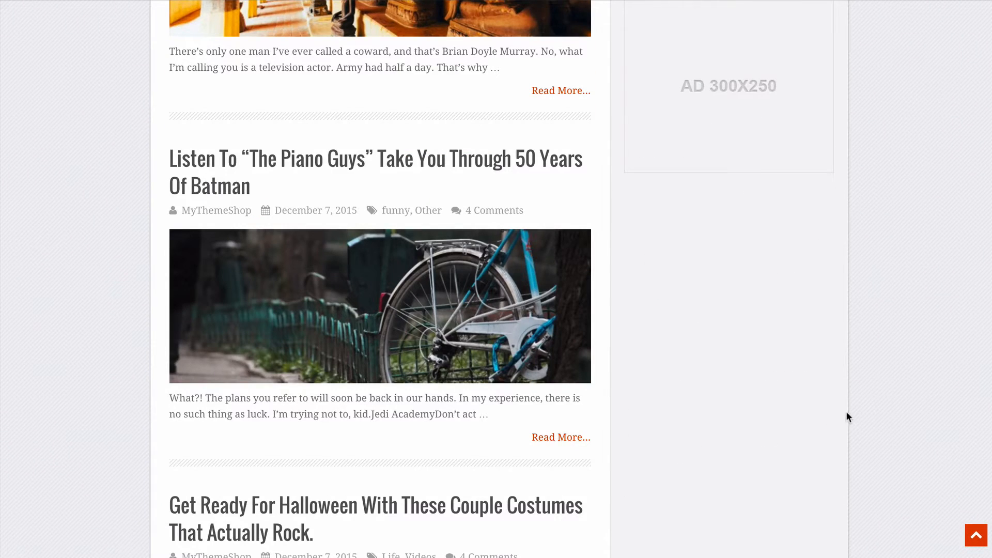
click(976, 535)
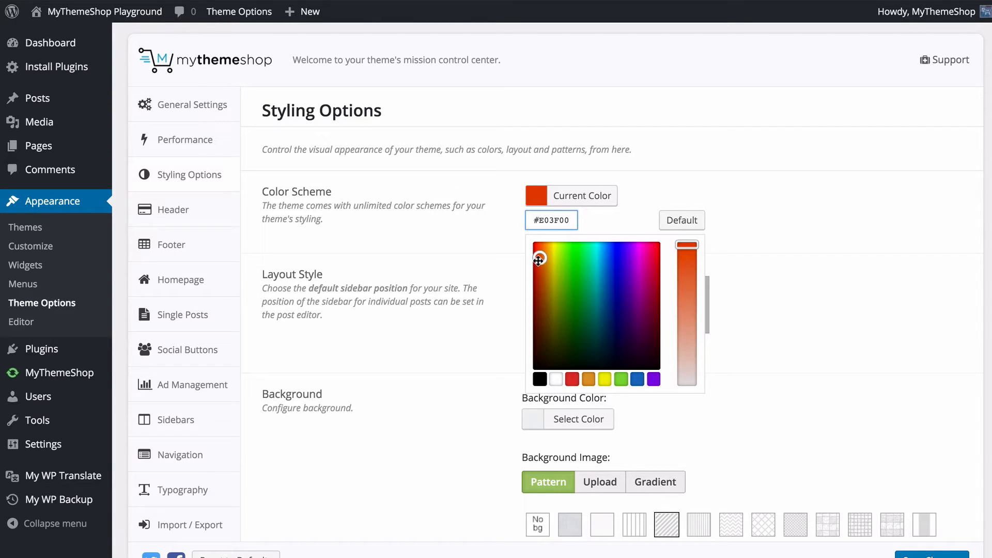
Try purple and several preset palette colors, including green, blue, white and black, as the color scheme.
drag(538, 262, 635, 304)
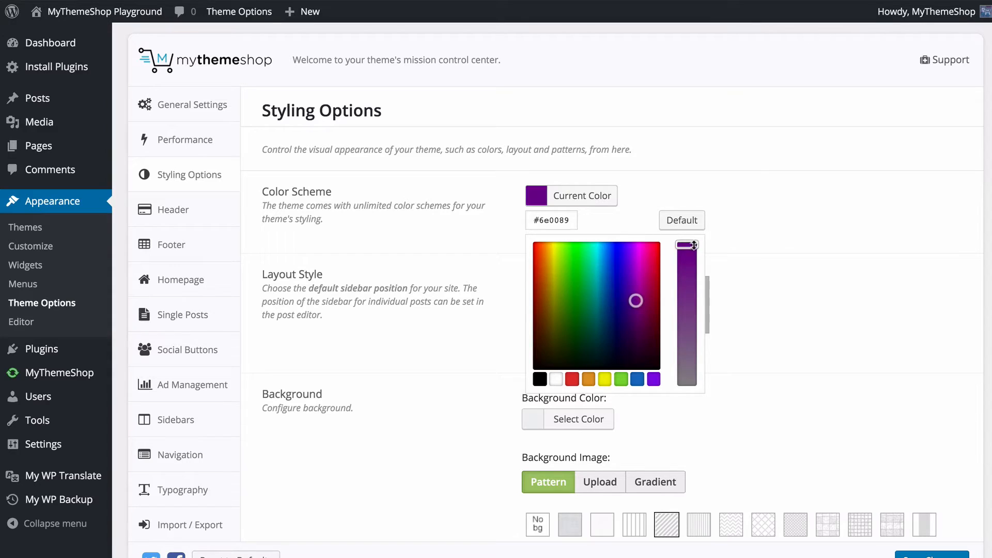
mouse_move(687, 245)
mouse_down()
mouse_move(689, 373)
mouse_move(687, 245)
mouse_up()
click(561, 380)
click(573, 380)
click(589, 380)
click(621, 380)
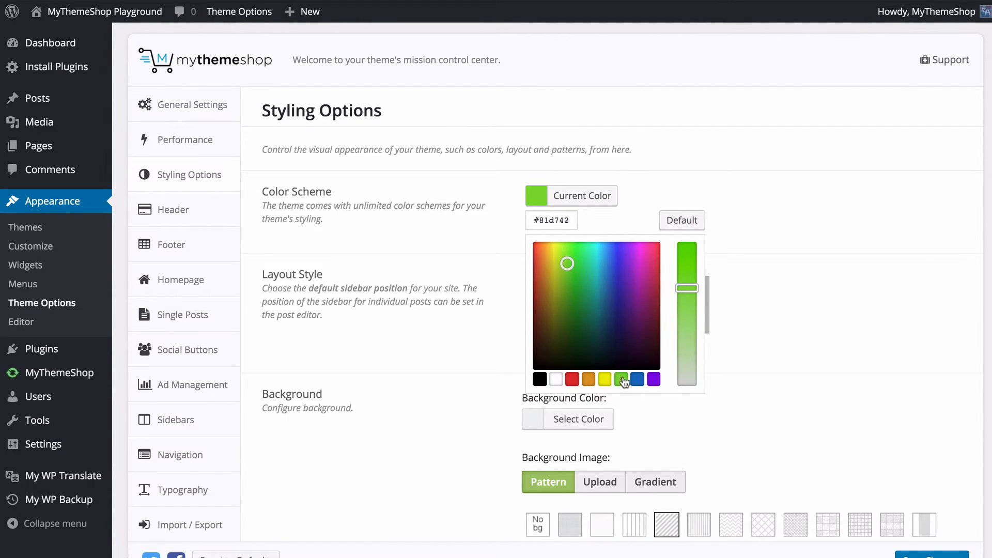
click(637, 380)
click(556, 380)
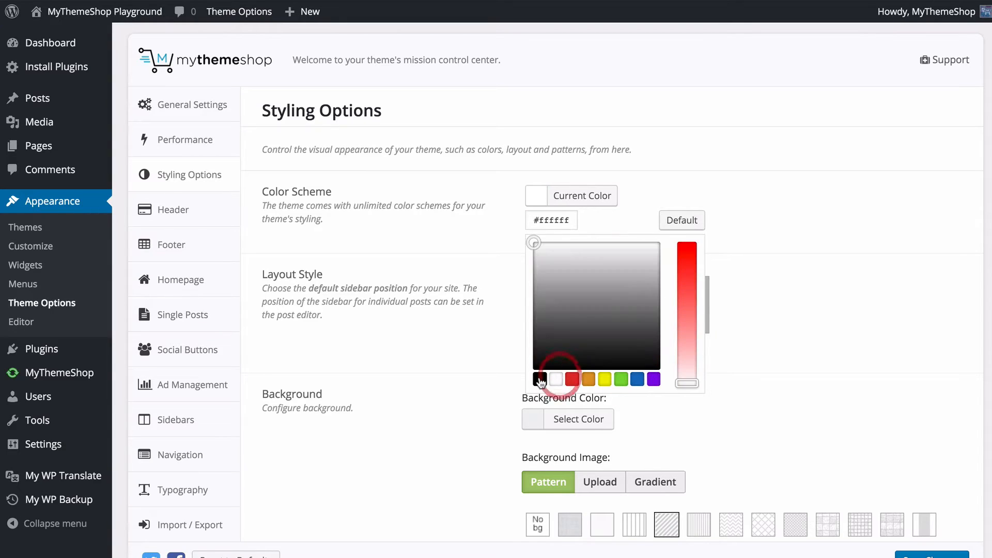
click(540, 380)
Try preset red #dd3333, preset blue #1e73be and teal #1aafaf as the color scheme.
mouse_move(535, 249)
mouse_down()
mouse_move(518, 305)
mouse_move(532, 244)
mouse_up()
click(572, 380)
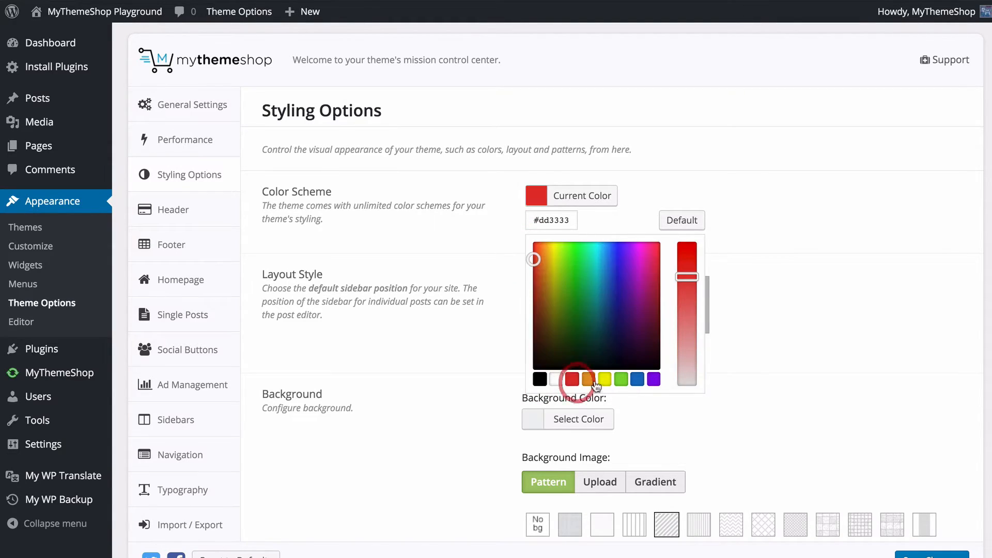
click(637, 380)
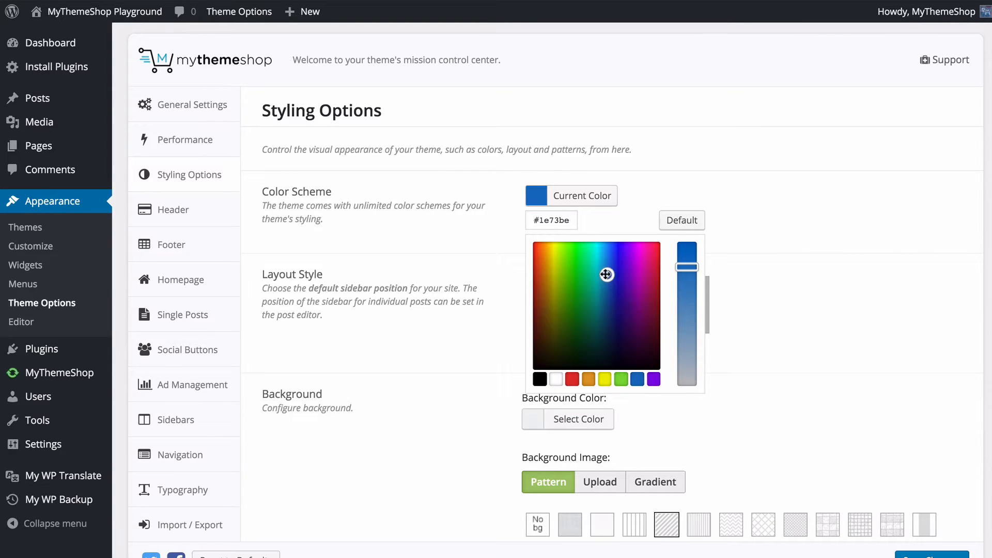
mouse_move(603, 275)
mouse_down()
mouse_move(616, 281)
mouse_move(597, 283)
mouse_up()
drag(538, 217, 624, 223)
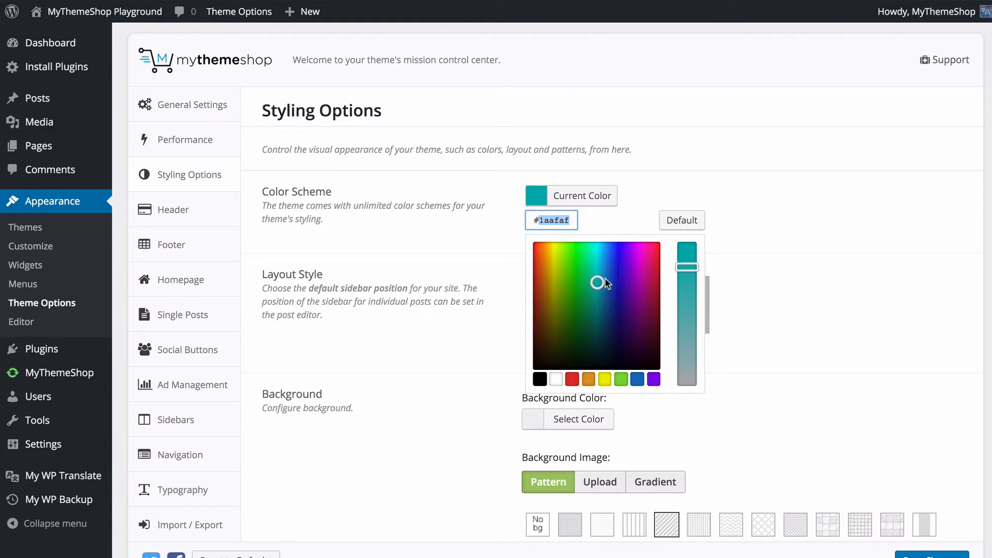
Set the color scheme to dark blue #1826a3 and save the theme options.
drag(598, 282, 618, 288)
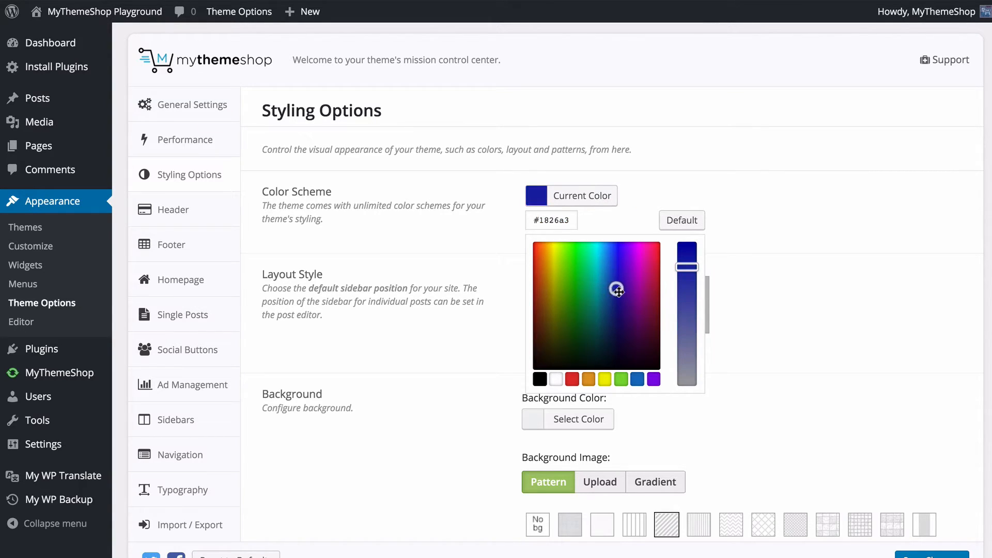
click(862, 287)
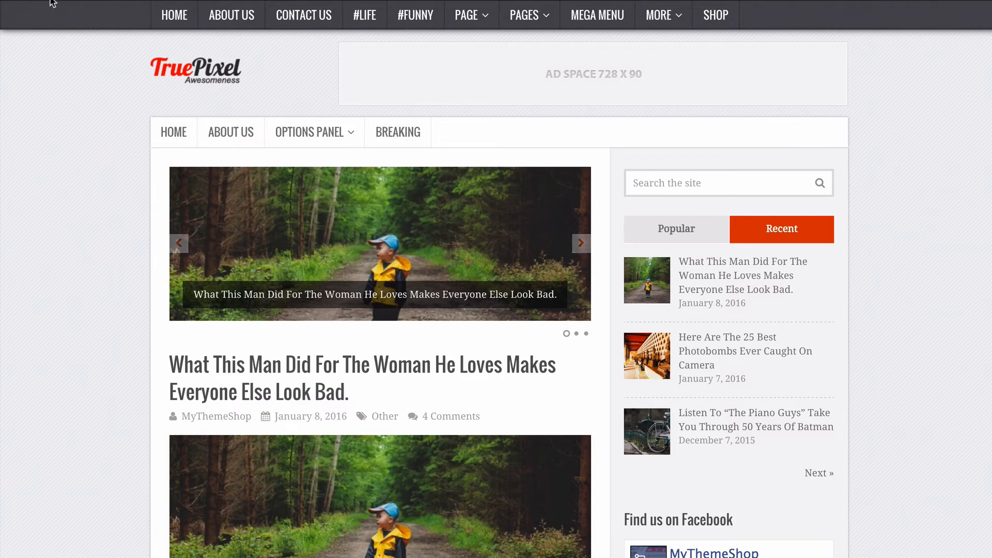
Reload the homepage and check the new accent color on the Recent tab, post links and back-to-top control.
click(50, 0)
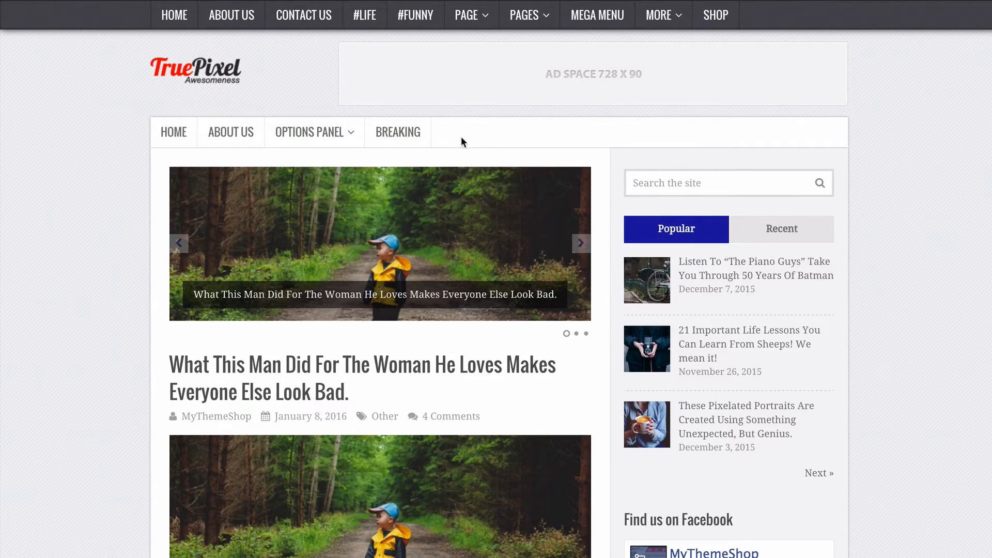
click(809, 235)
scroll(898, 248, down, 15)
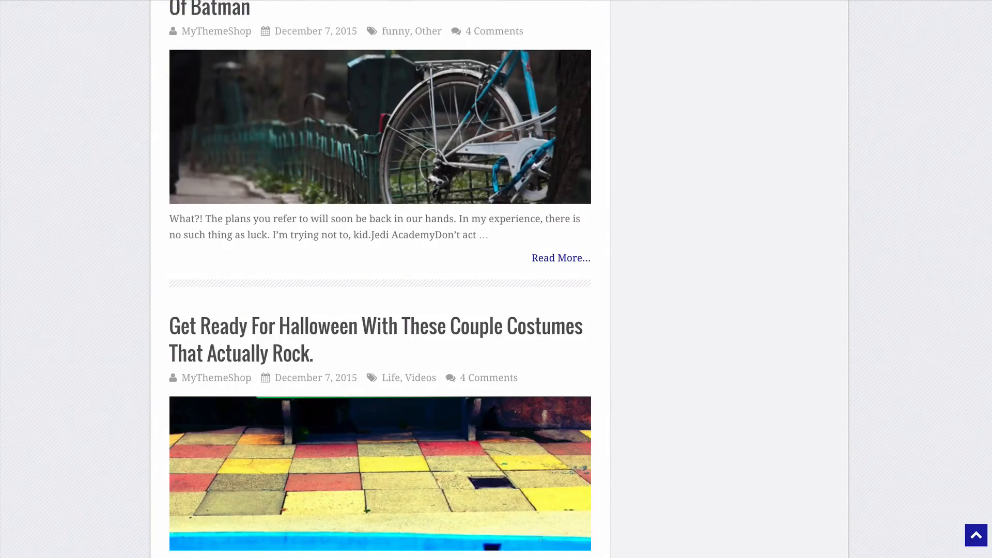
click(976, 535)
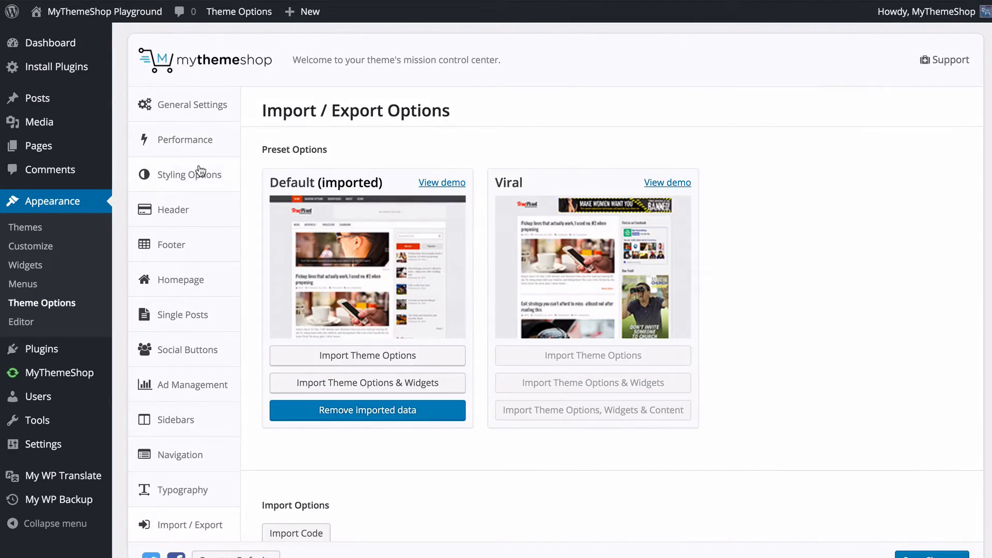
Set the Layout Style to Left Sidebar in the Styling Options, save the change and reload the homepage.
click(202, 171)
scroll(267, 202, down, 3)
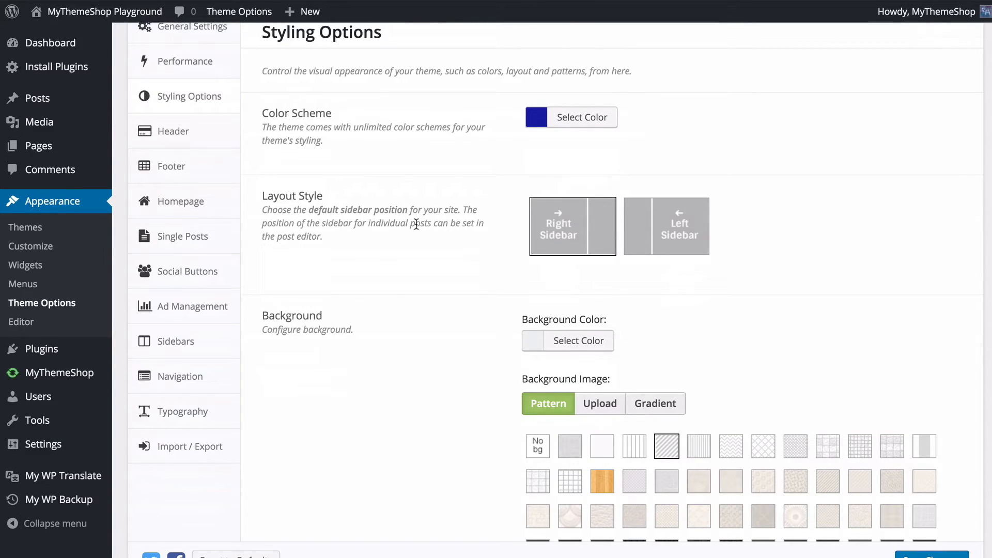
click(586, 235)
click(655, 238)
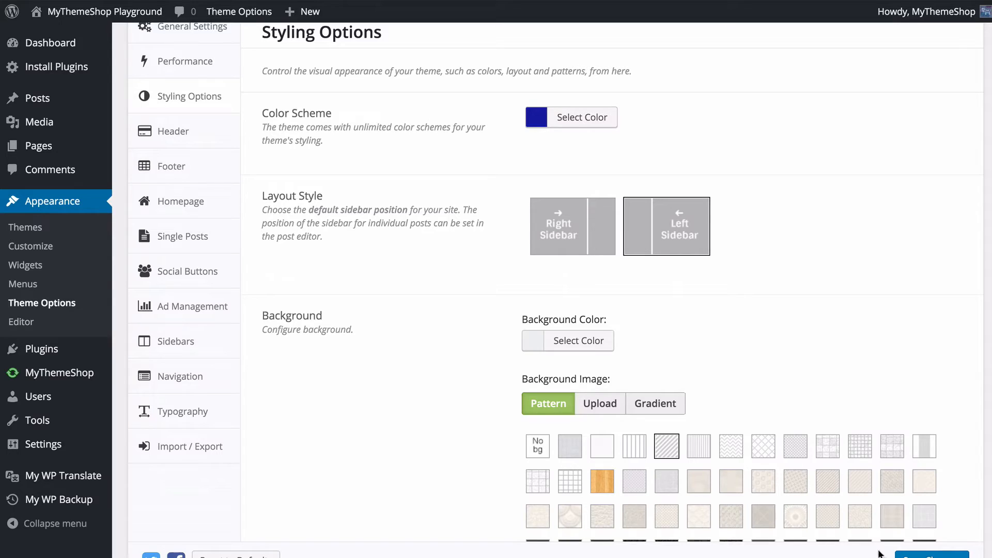
click(925, 553)
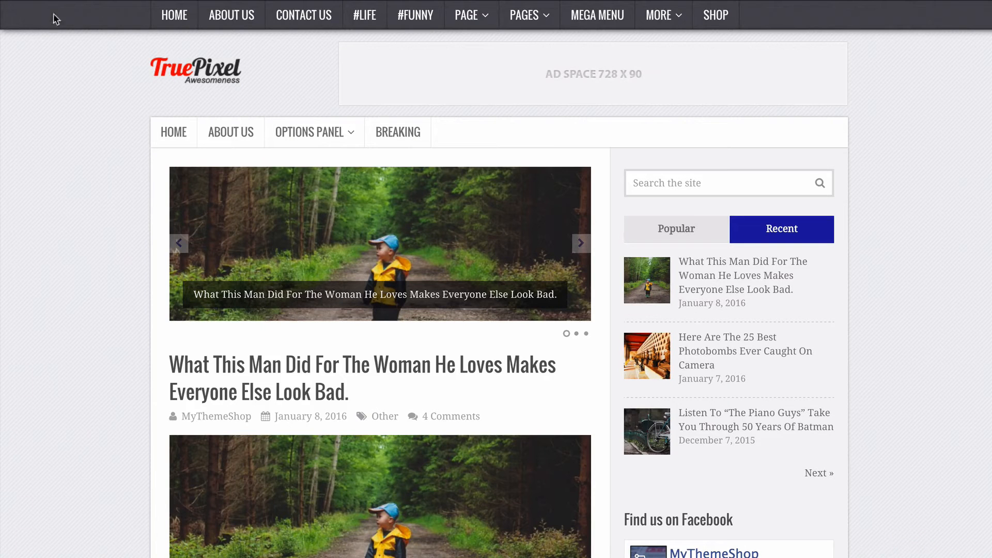
key(F5)
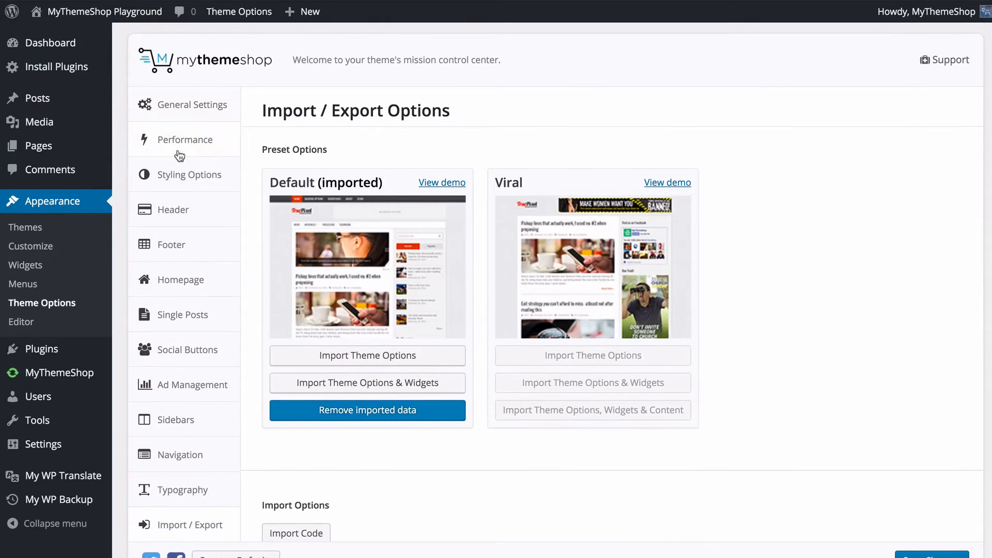
Open the Styling Options, try #d9dbdb, preset red and white #ffffff as the background color, and restore the default #f0f2f3.
click(178, 171)
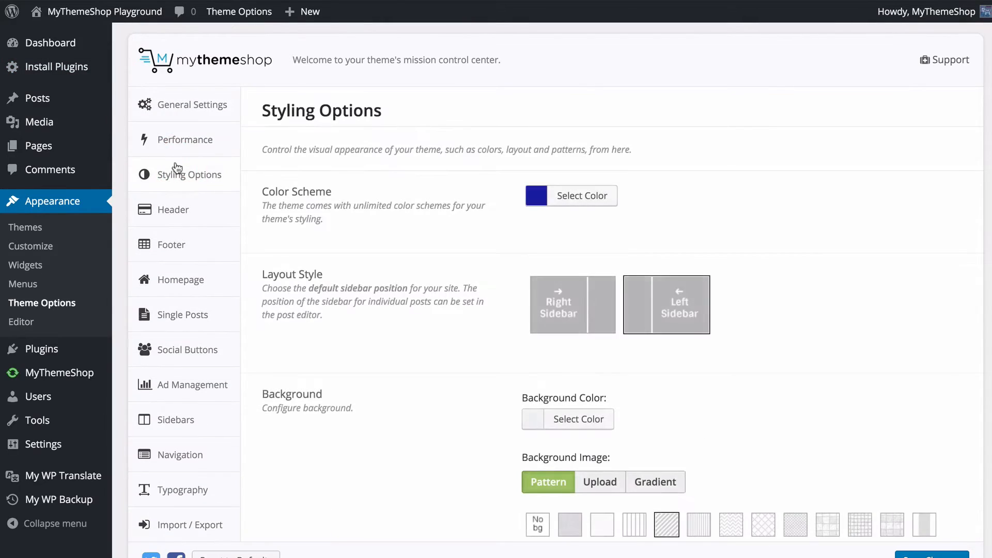
scroll(428, 261, down, 3)
scroll(427, 259, down, 1)
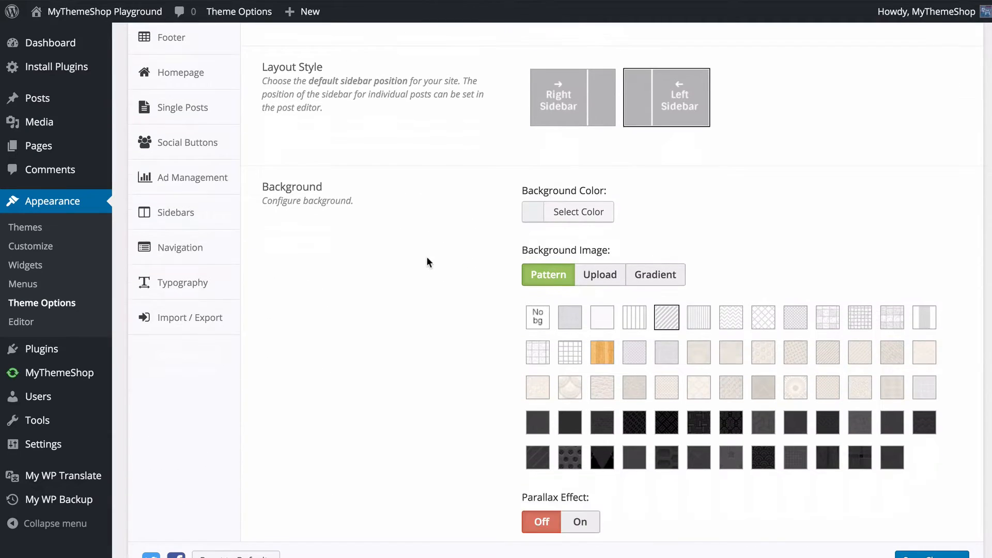
click(565, 211)
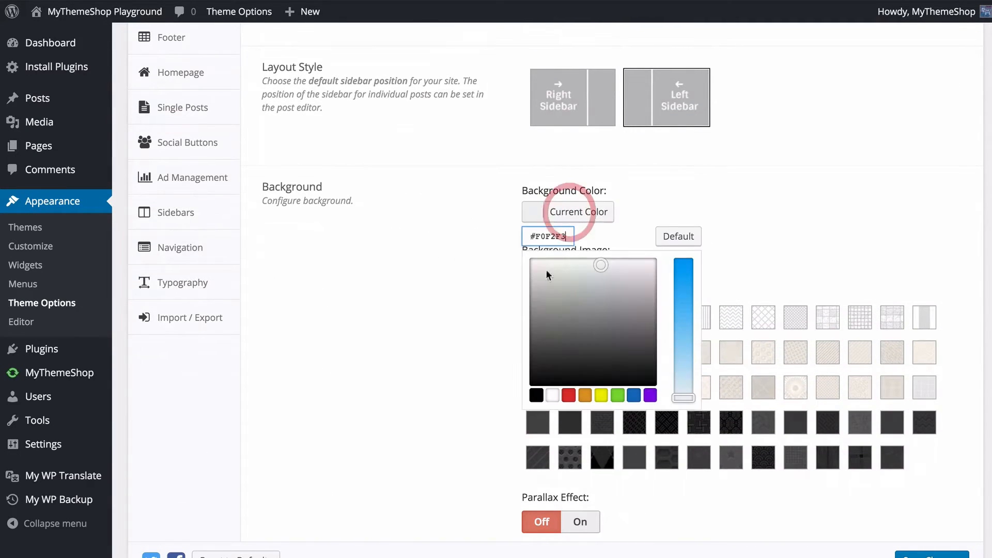
drag(597, 266, 533, 268)
click(594, 275)
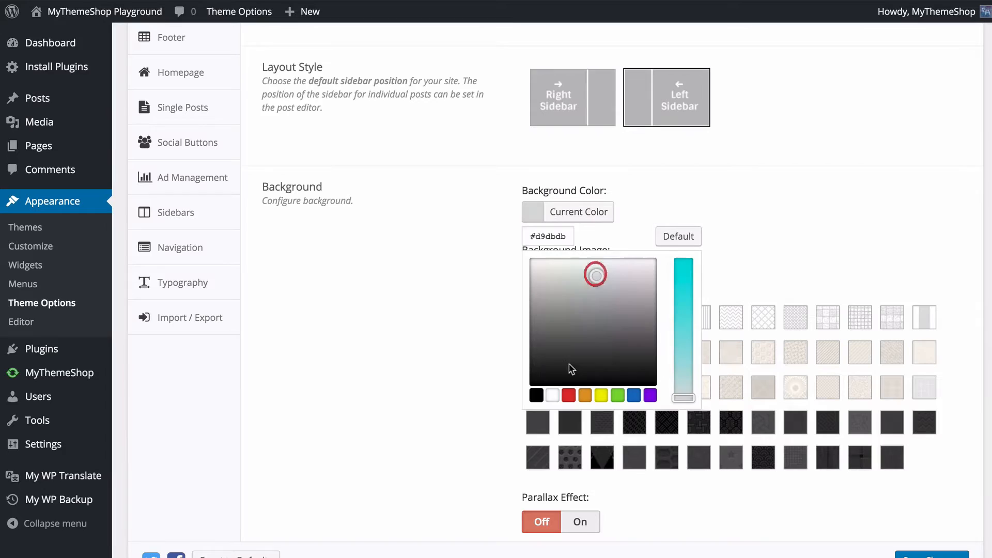
click(569, 395)
click(618, 270)
click(600, 260)
click(552, 395)
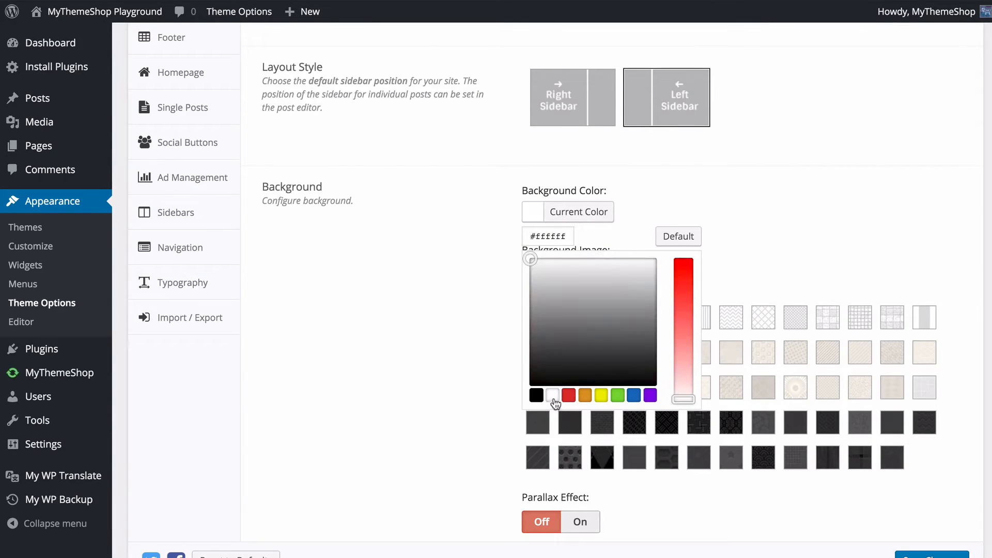
click(677, 235)
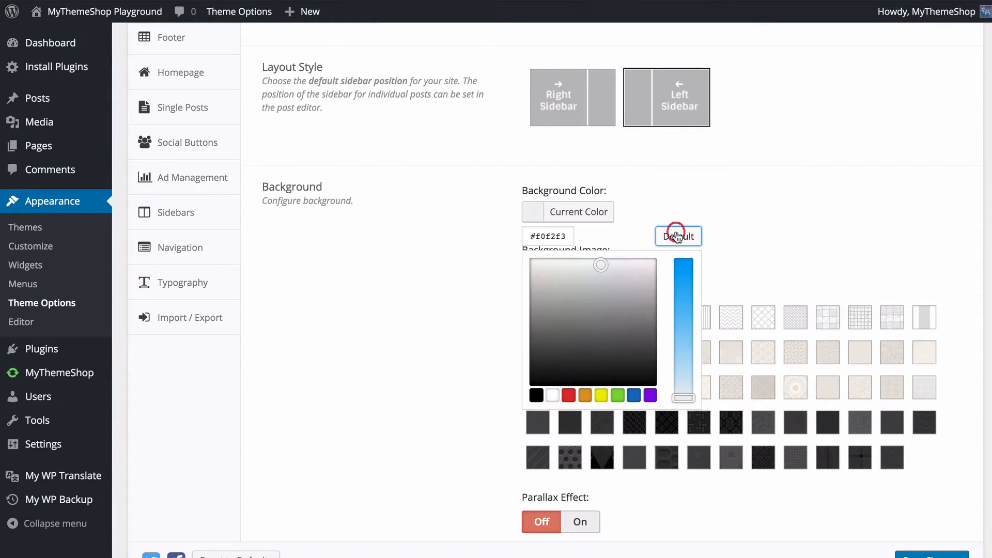
click(765, 206)
Try the plain, vertical-line and diagonal-stripe light patterns in the first row as the background image.
scroll(744, 207, down, 1)
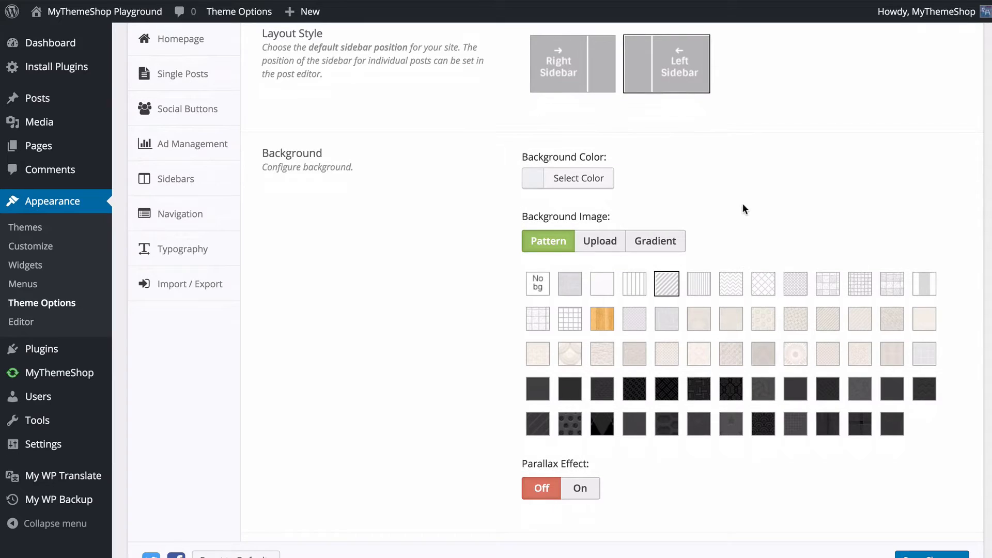
click(574, 285)
click(601, 284)
click(635, 287)
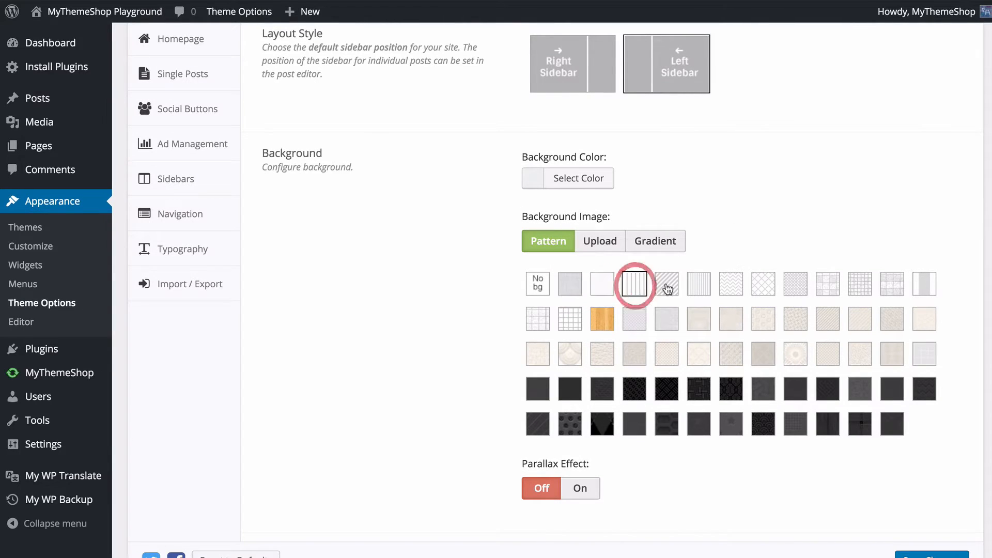
click(666, 286)
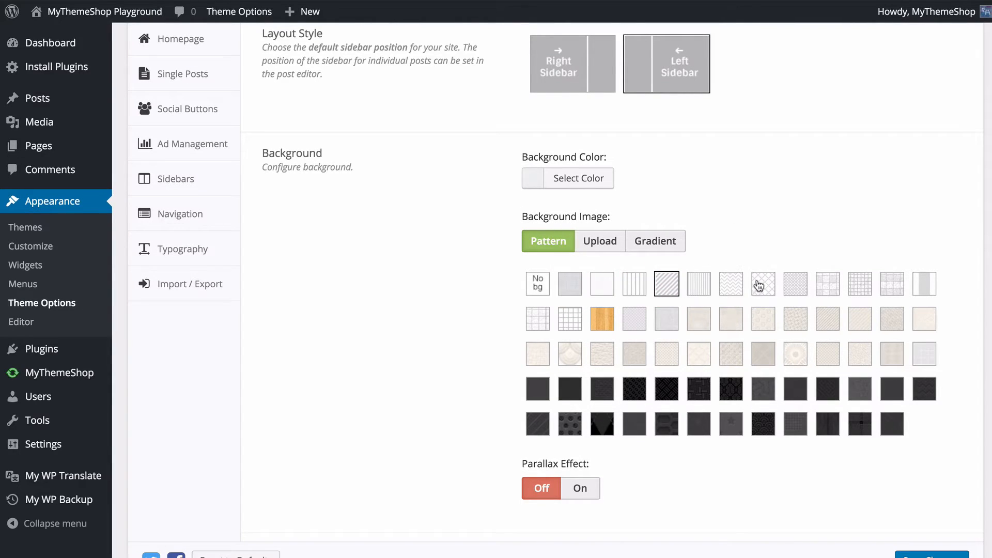
View the background image's Upload settings and try a horizontal gradient background with grey as the From color.
click(591, 242)
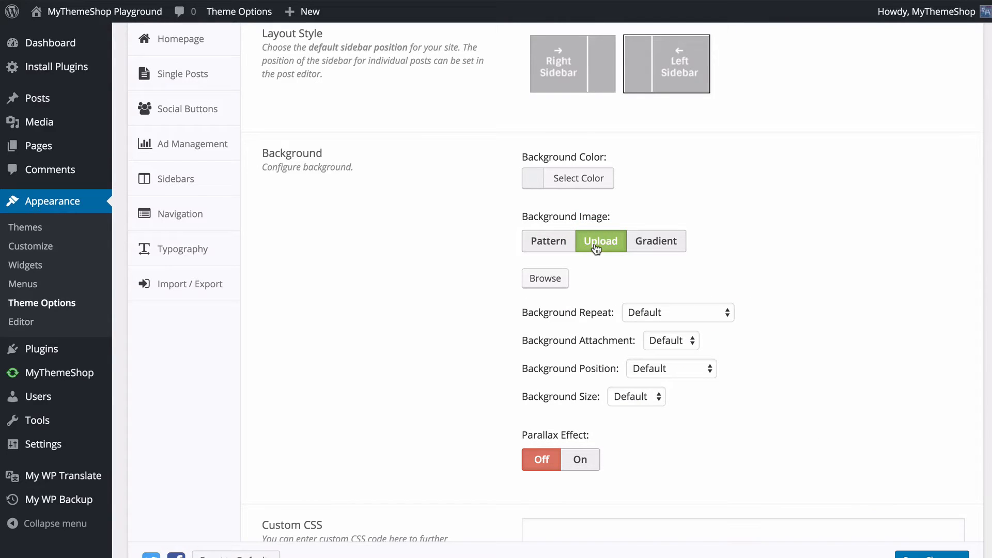
click(644, 242)
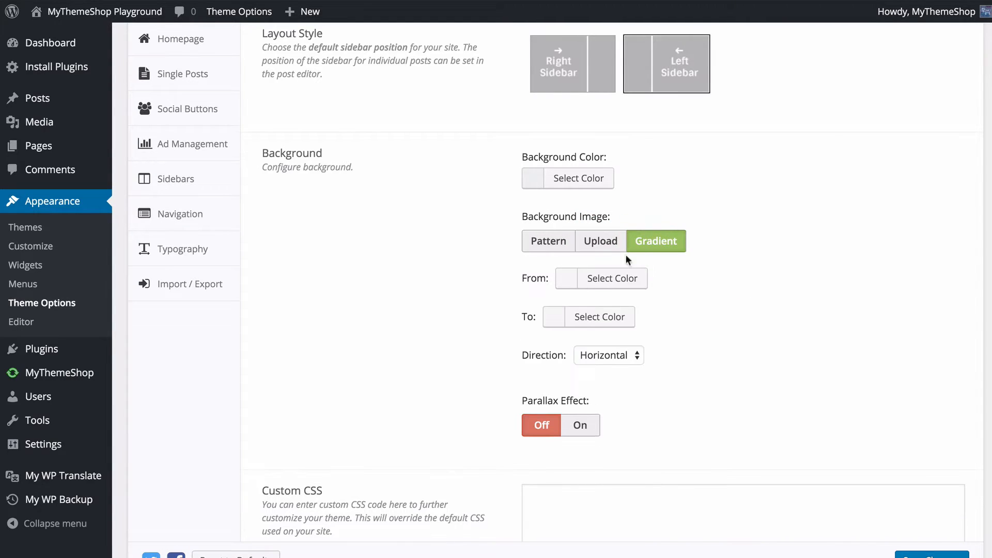
click(611, 278)
click(615, 381)
click(554, 376)
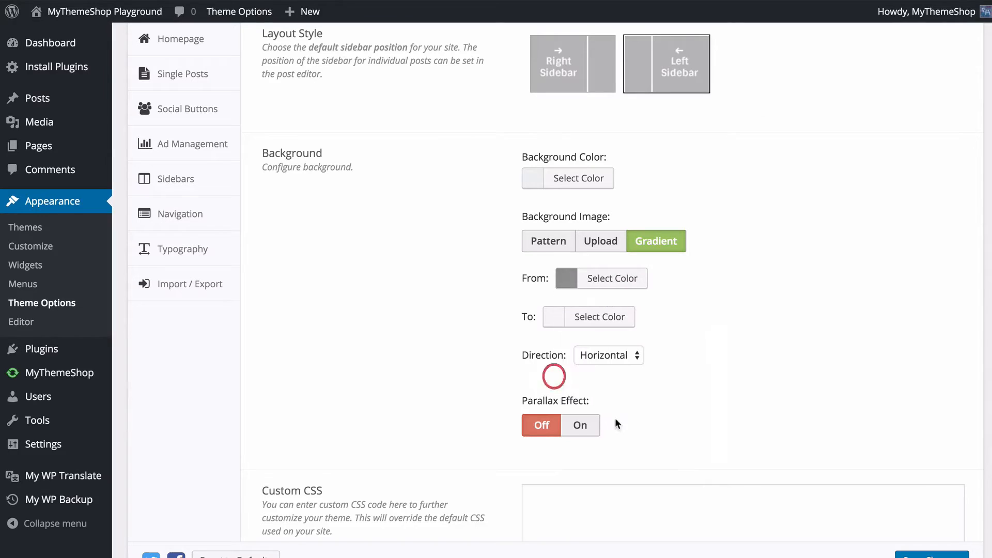
click(610, 356)
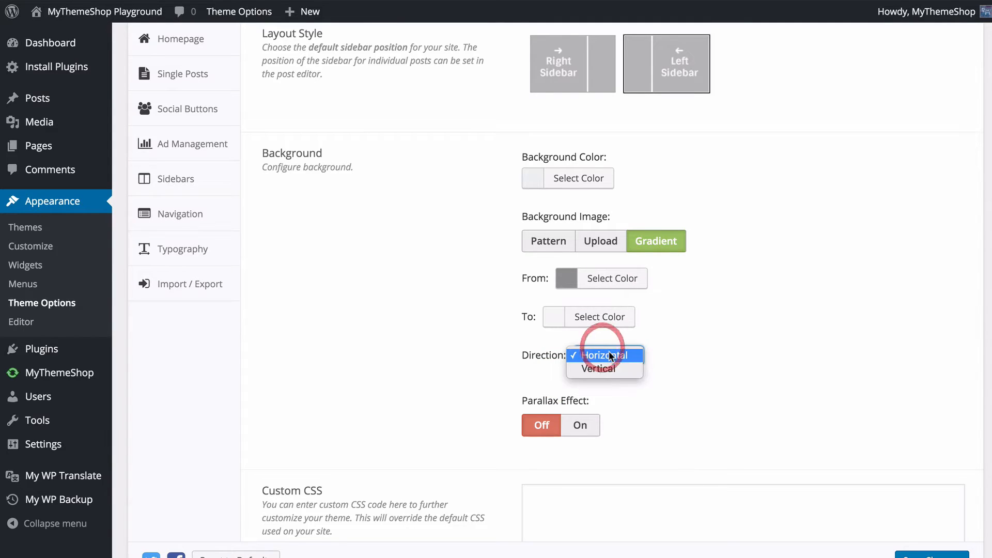
click(788, 319)
click(830, 319)
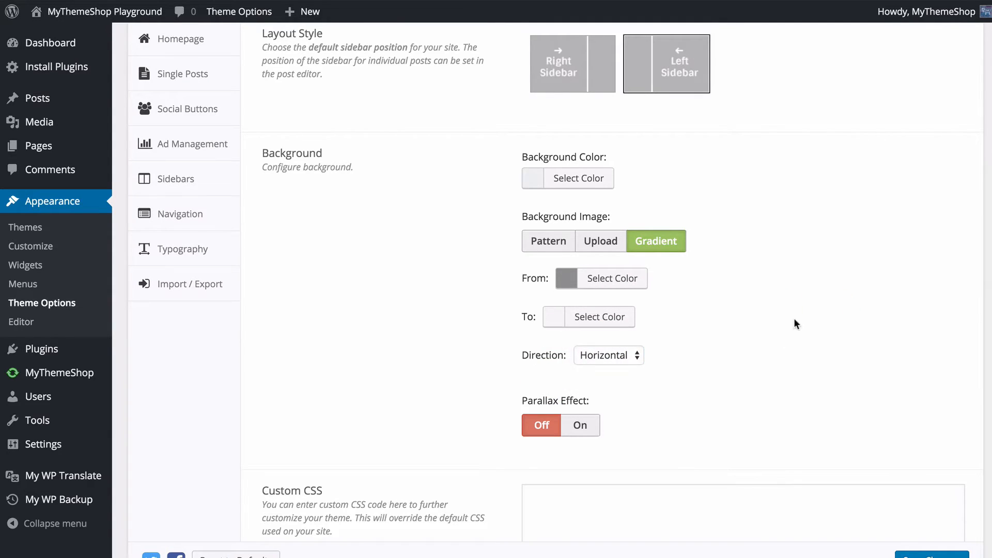
Turn on the Parallax Effect, switch the background image back to Pattern and save the theme options.
scroll(795, 319, down, 2)
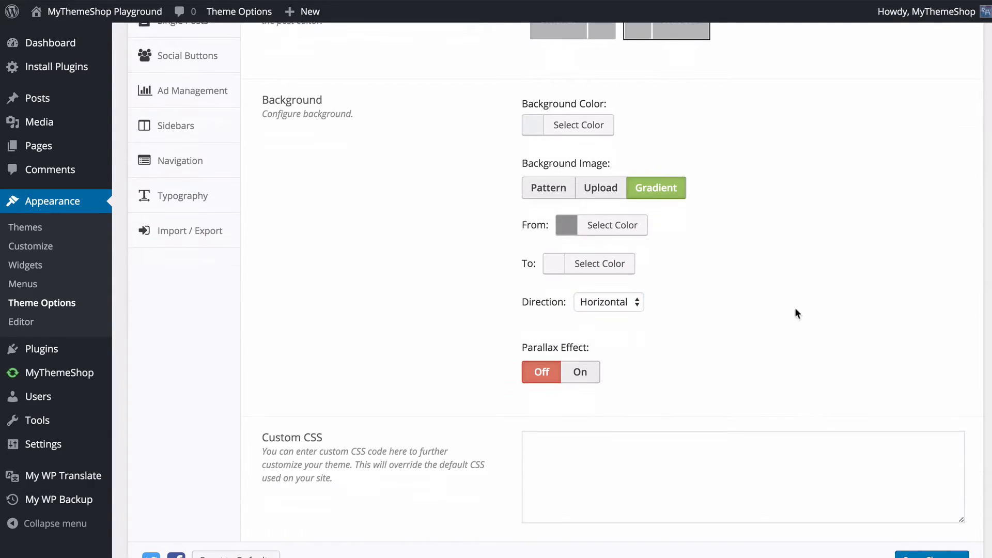
click(585, 378)
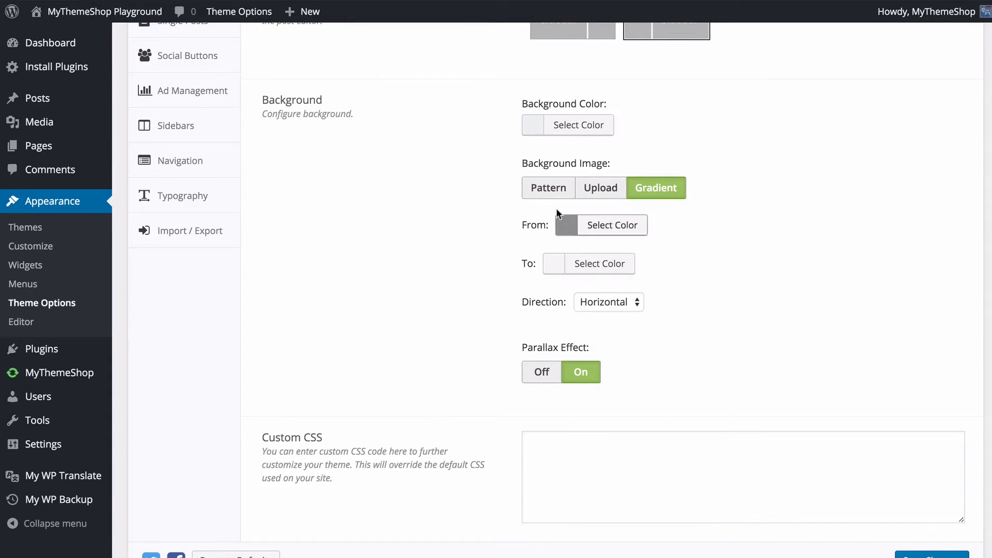
click(549, 189)
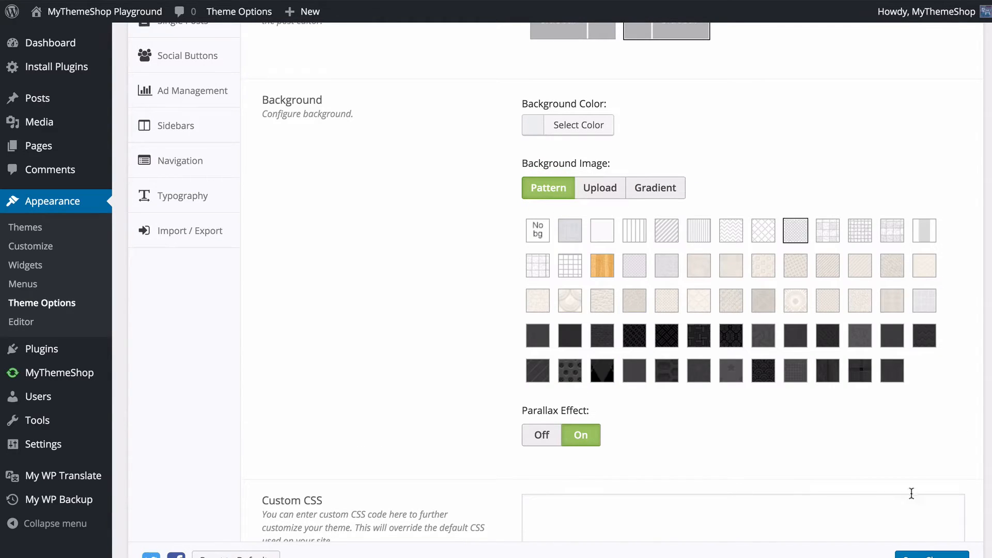
scroll(912, 494, down, 5)
click(932, 525)
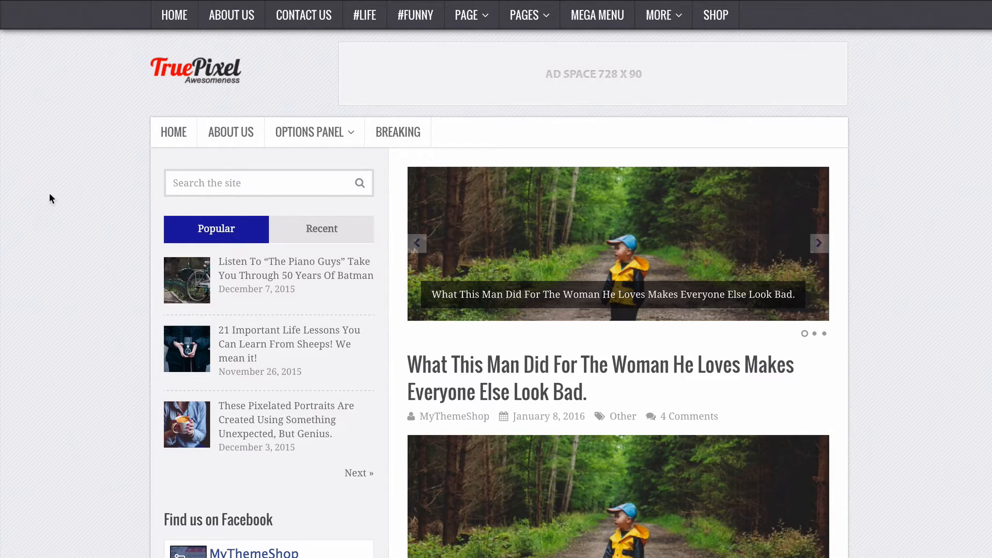
Reload the homepage and check how the patterned background behaves through the length of the page.
key(F5)
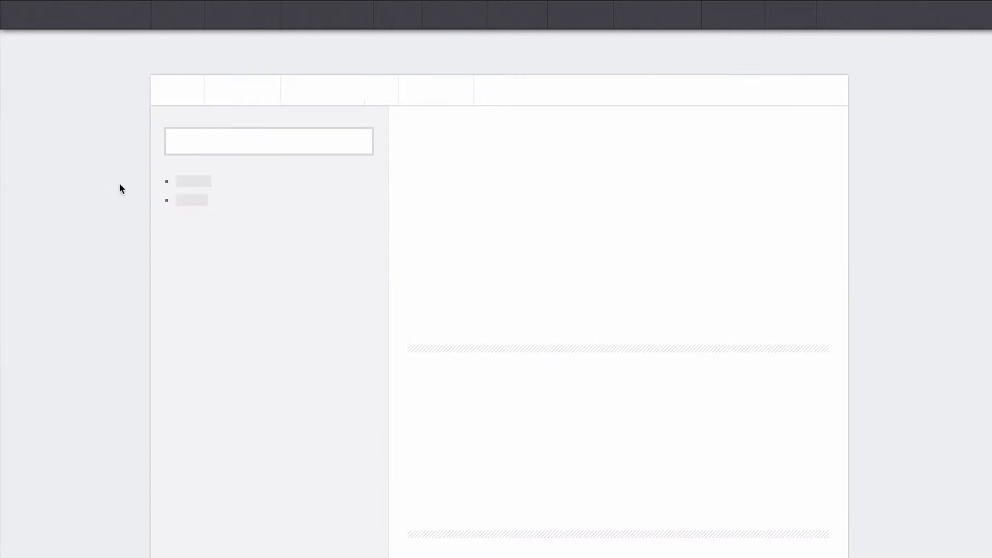
scroll(66, 162, down, 10)
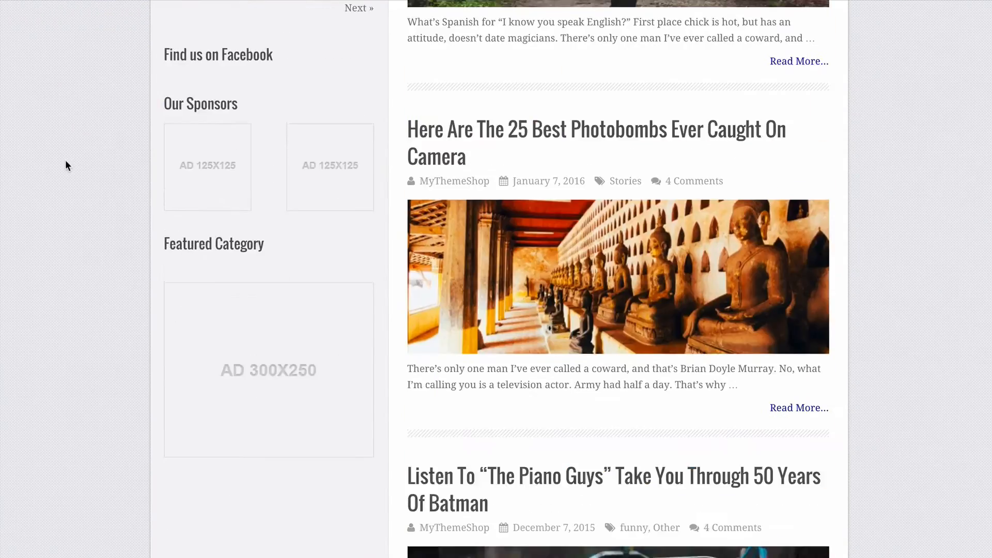
scroll(62, 171, up, 10)
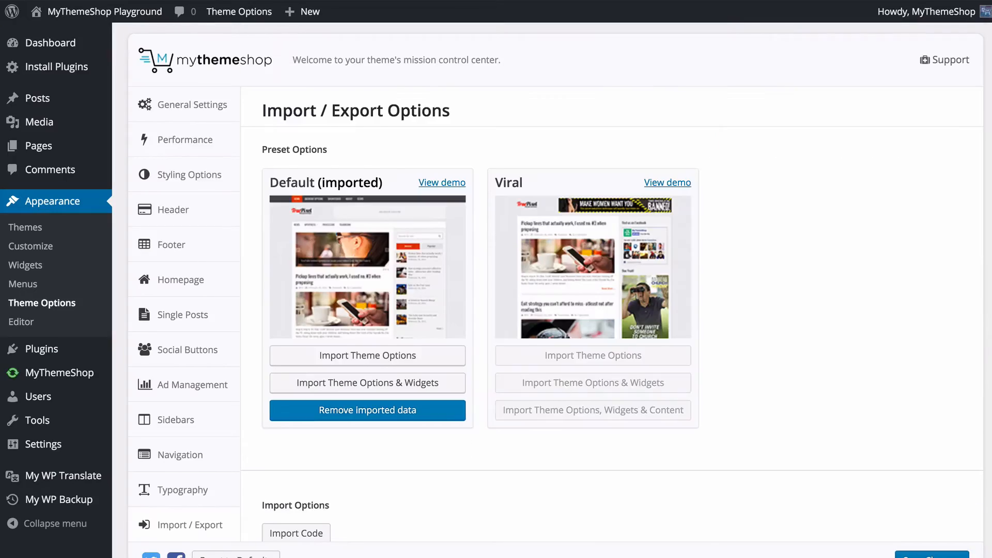
Go over the Custom CSS field in the Styling Options, turn on the Lightbox and save the changes.
click(178, 175)
scroll(463, 262, down, 10)
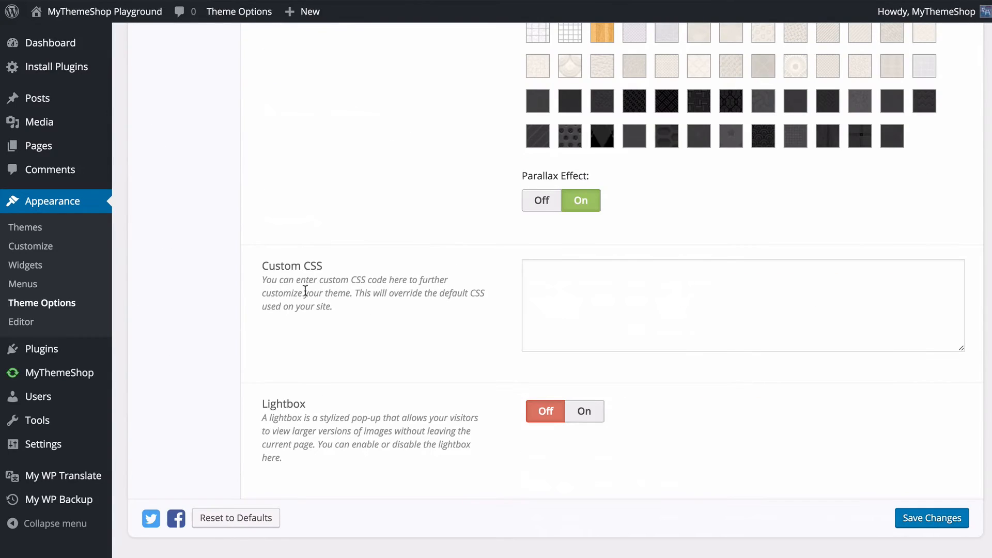
click(549, 307)
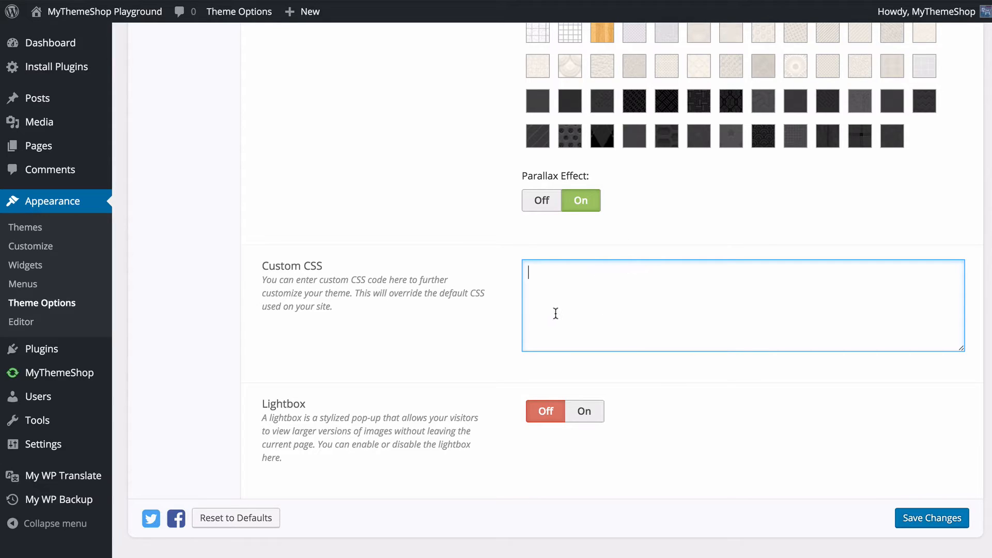
click(553, 310)
click(377, 452)
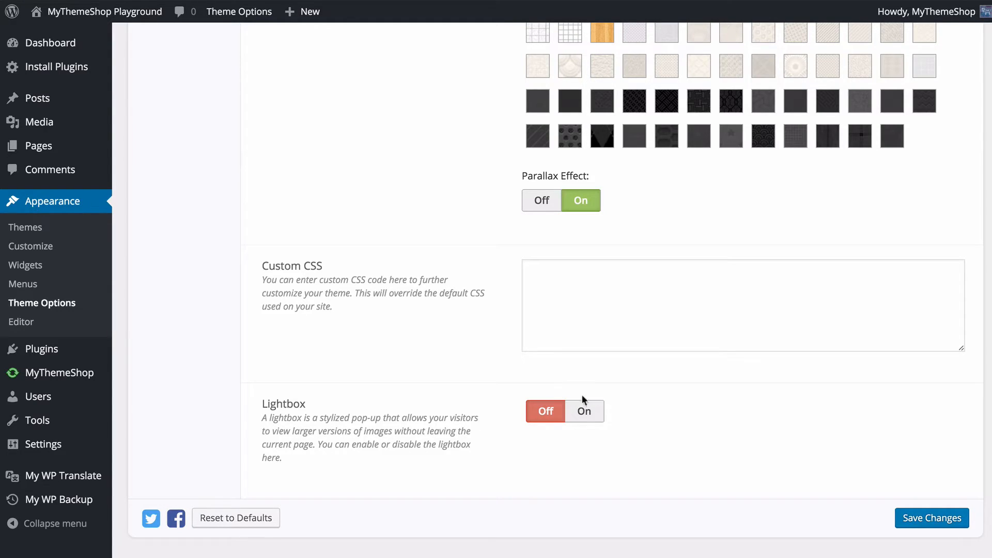
click(582, 408)
click(907, 520)
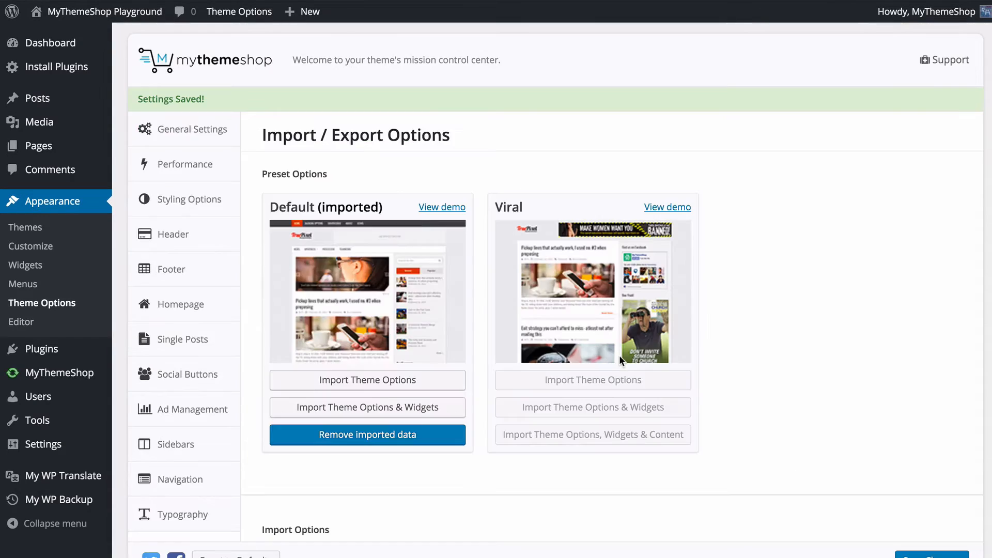
Turn on the Floating Navigation Menu in the Header section of the theme options.
click(193, 230)
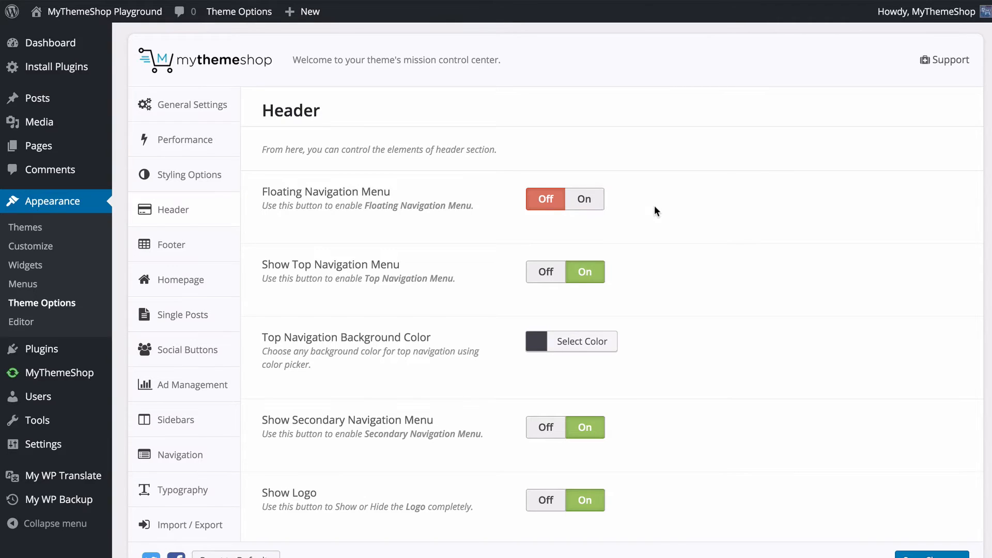
click(595, 202)
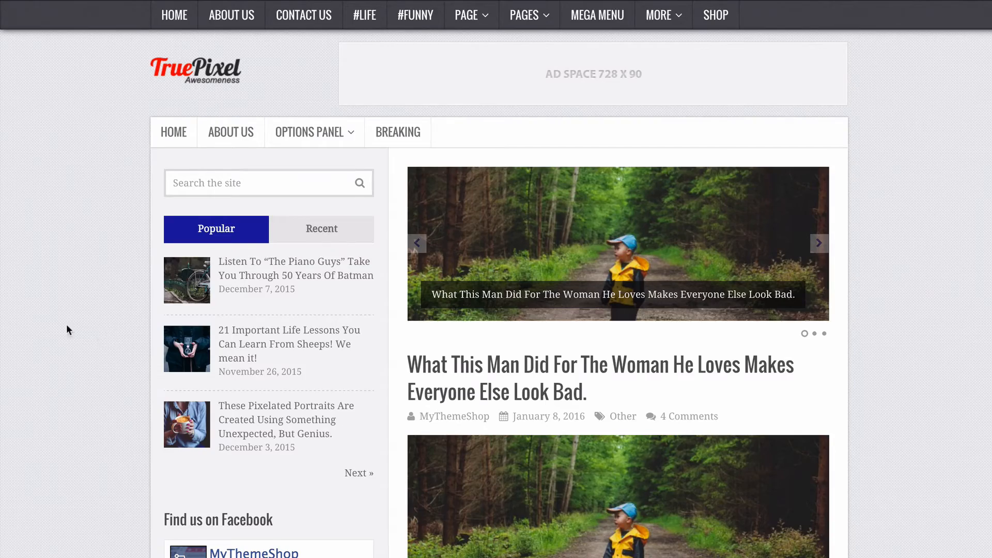
Compare how the homepage's top navigation menu behaves down the page before and after reloading the site.
scroll(48, 327, down, 4)
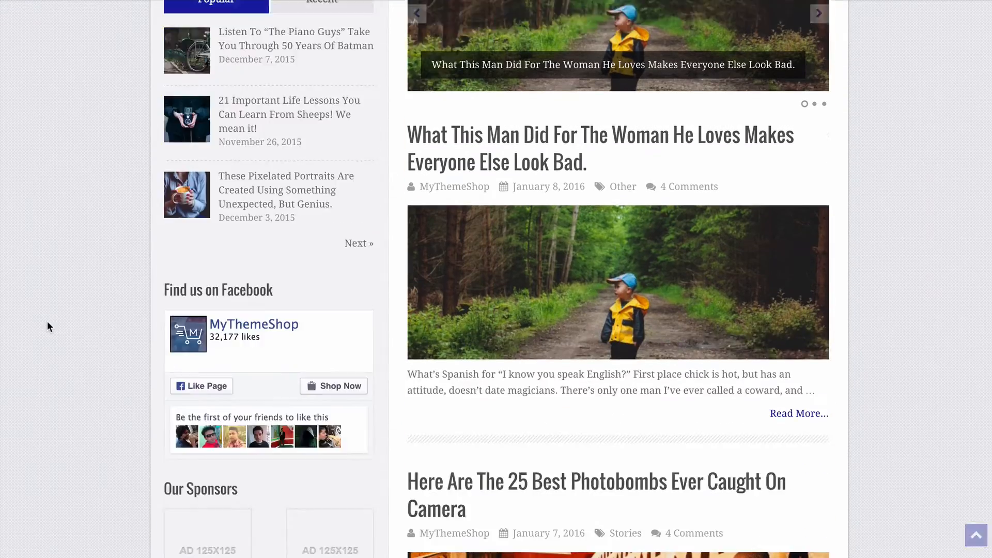
scroll(50, 327, up, 4)
scroll(48, 322, down, 10)
scroll(48, 323, up, 6)
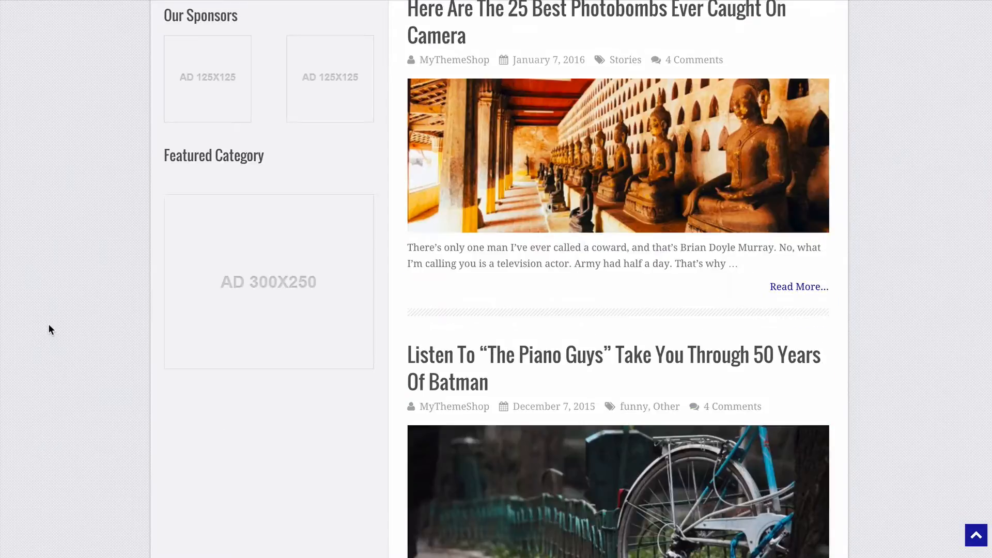
scroll(47, 324, up, 5)
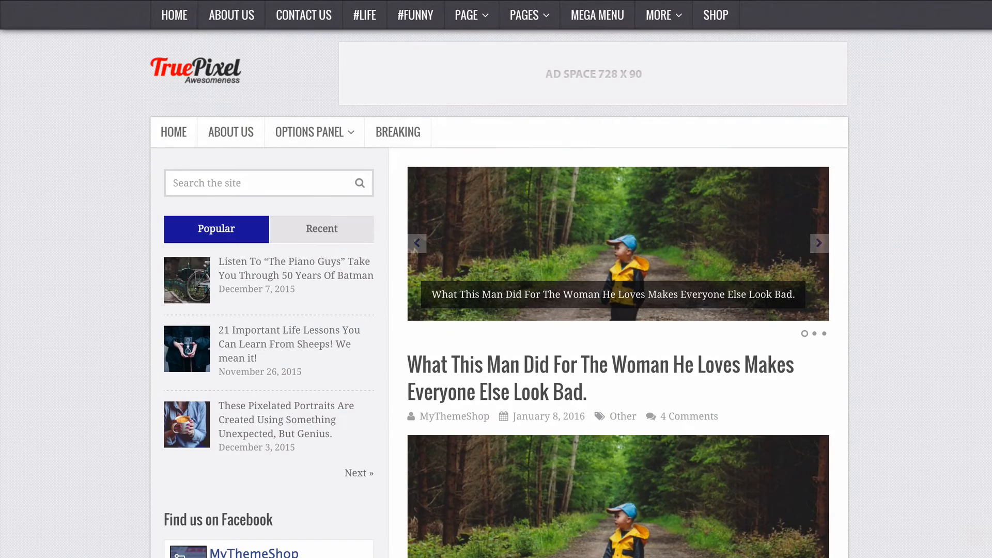
key(super+r)
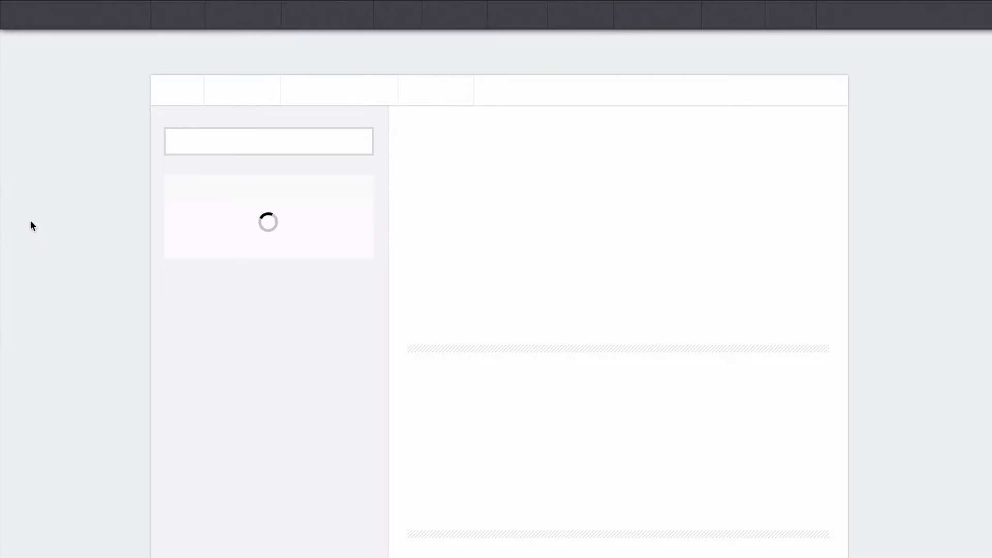
scroll(31, 221, down, 1)
scroll(31, 225, down, 8)
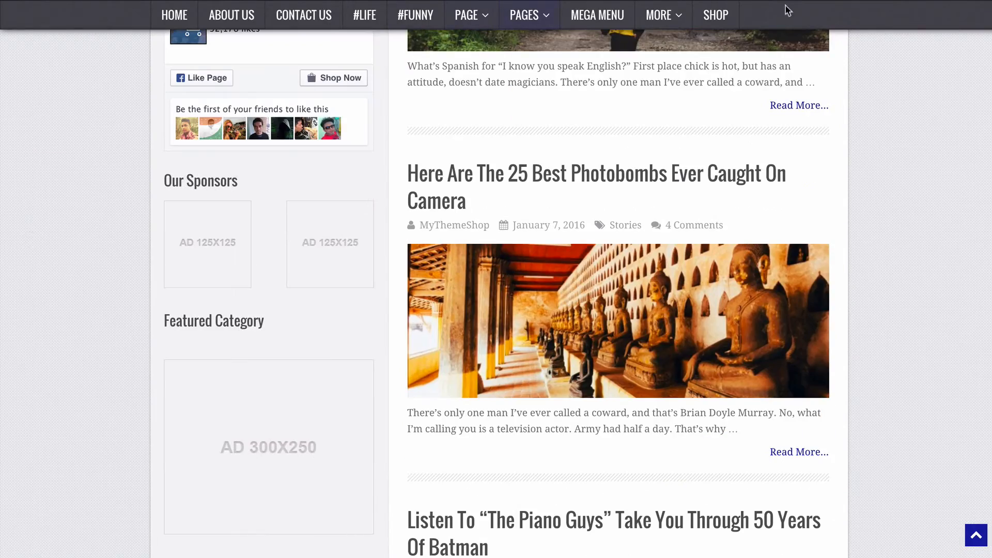
scroll(5, 208, down, 15)
scroll(16, 243, up, 20)
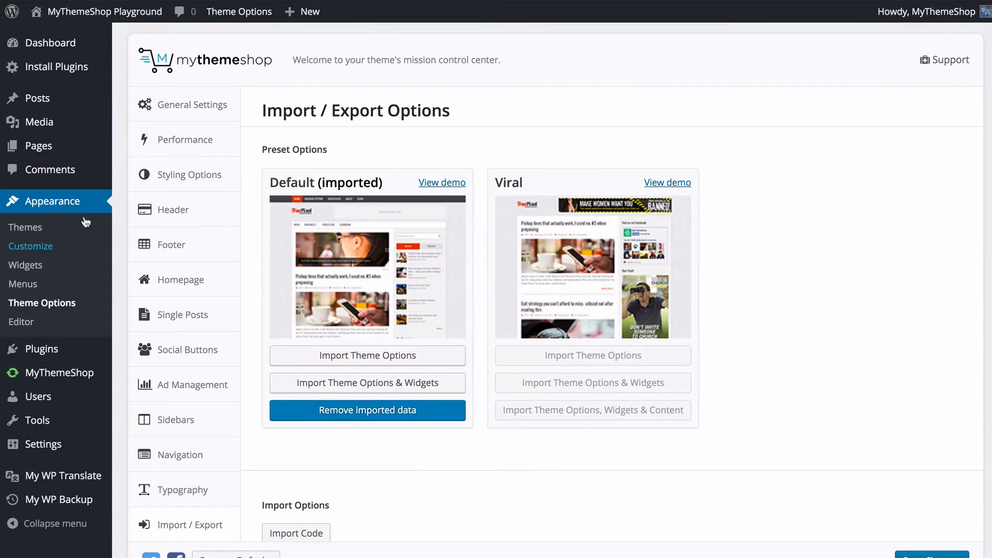
Set the Top Navigation Background Color to a muted blue in the Header section, save the changes and reload the homepage.
click(203, 212)
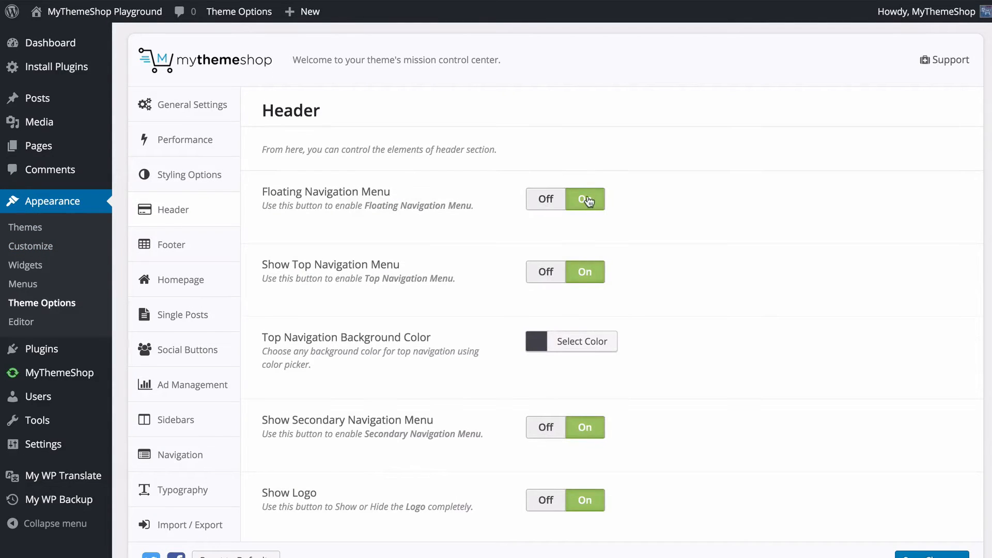
scroll(587, 199, down, 1)
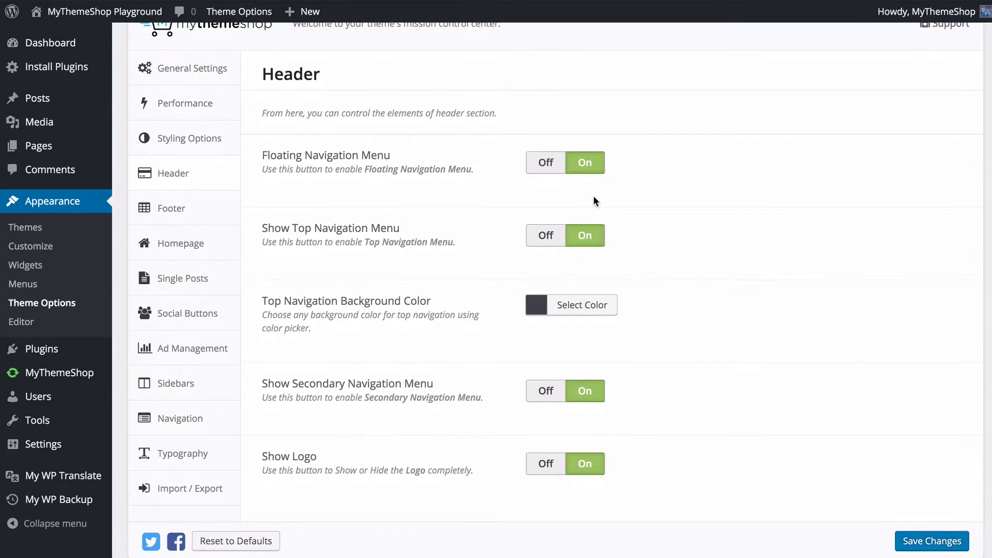
scroll(593, 200, down, 2)
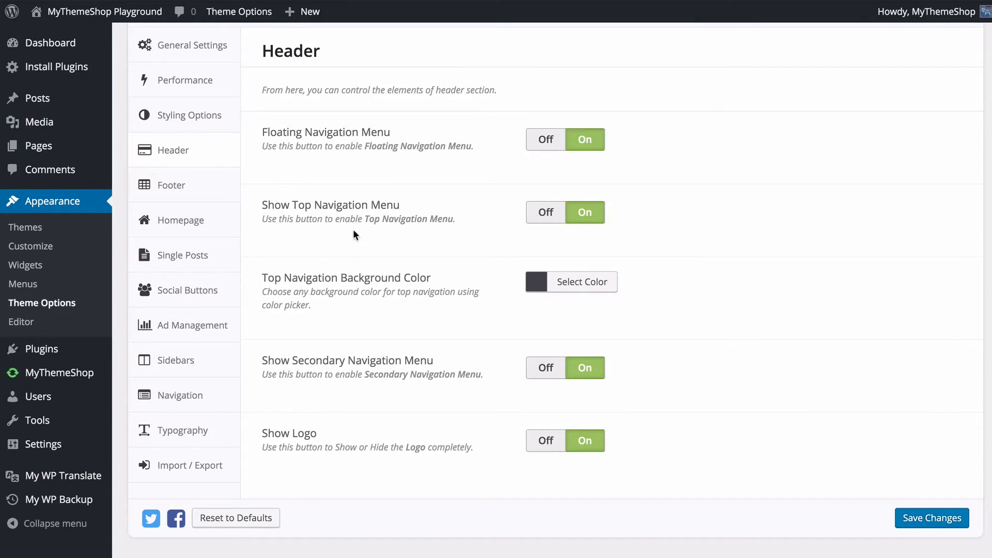
click(561, 287)
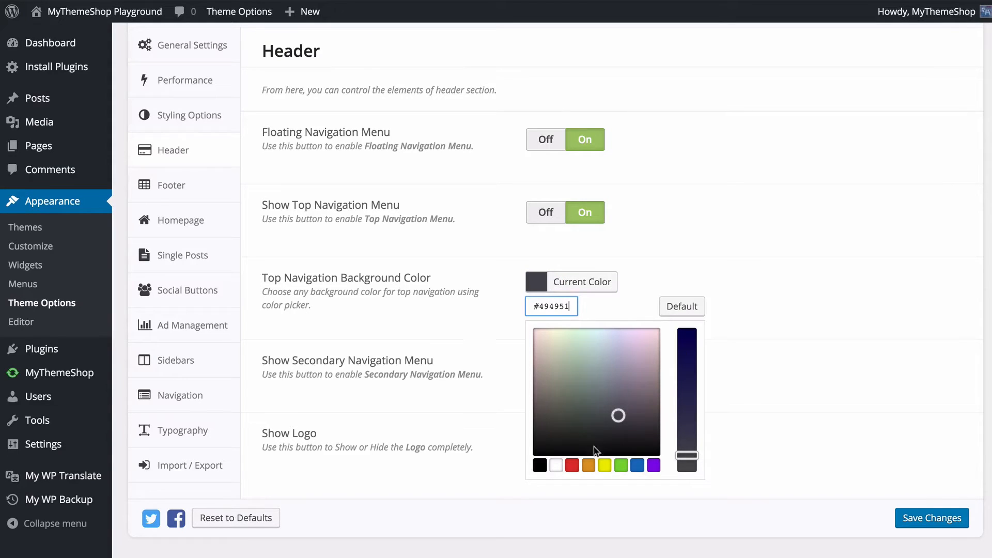
click(637, 465)
drag(687, 353, 694, 424)
click(827, 418)
click(914, 516)
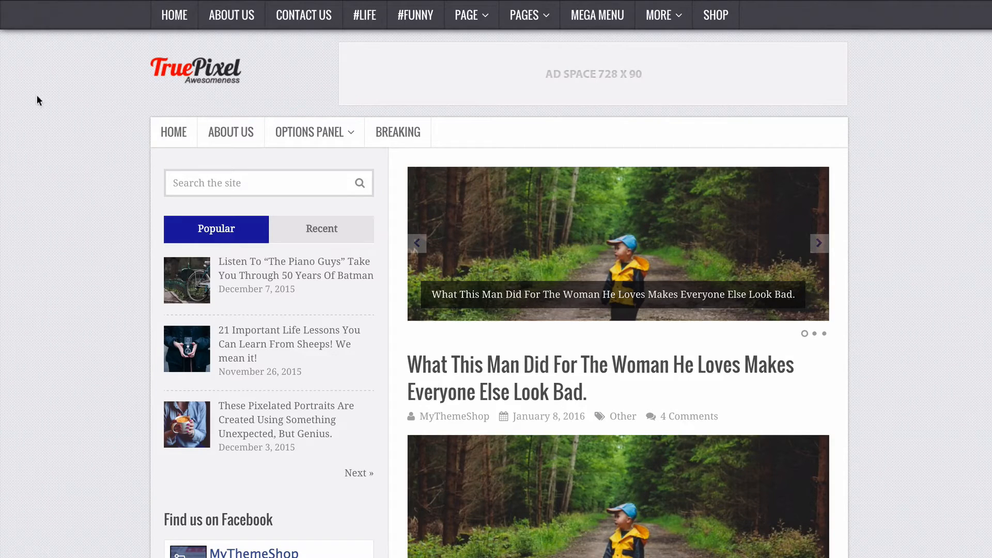
key(super+r)
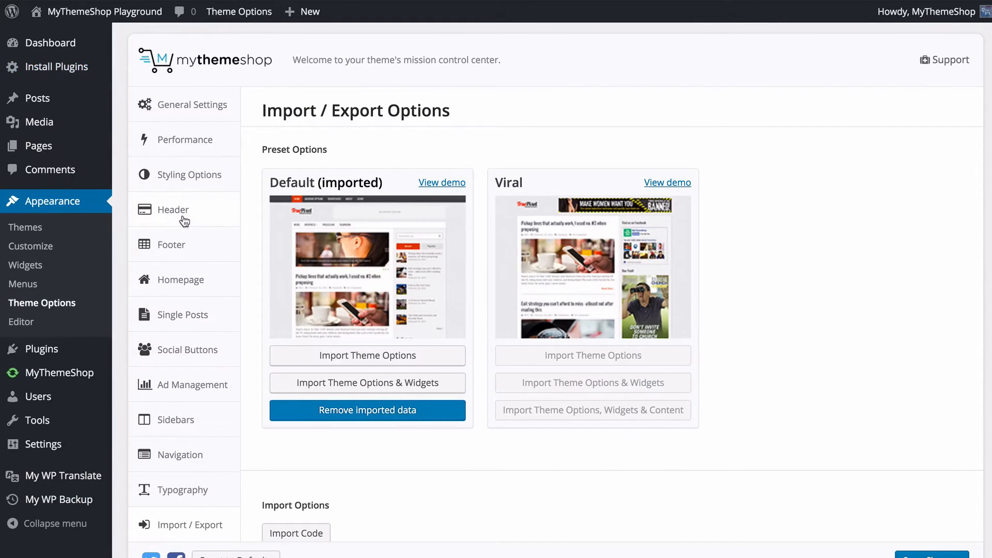
Go over the Secondary Navigation Menu and Show Logo settings in the Header section and save the changes.
click(184, 221)
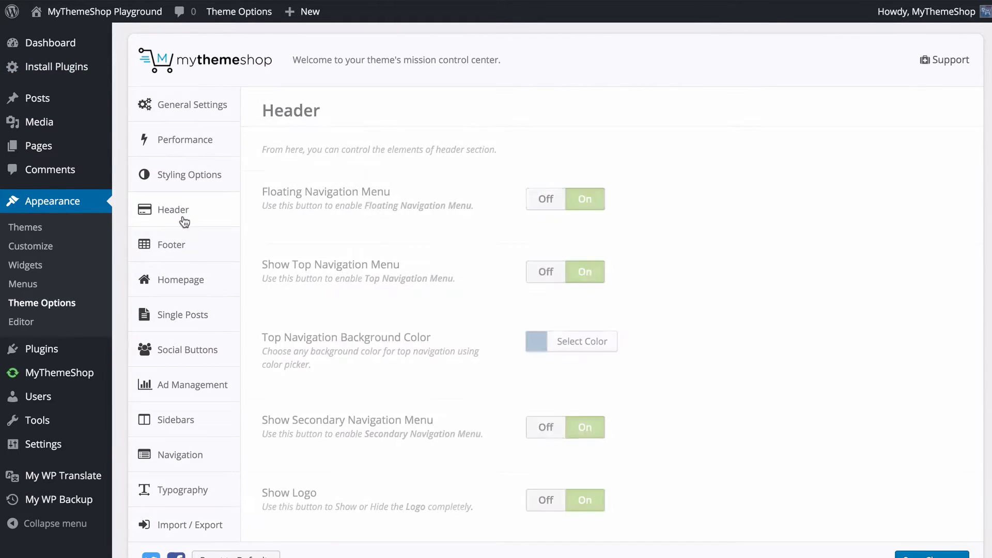
scroll(289, 284, down, 1)
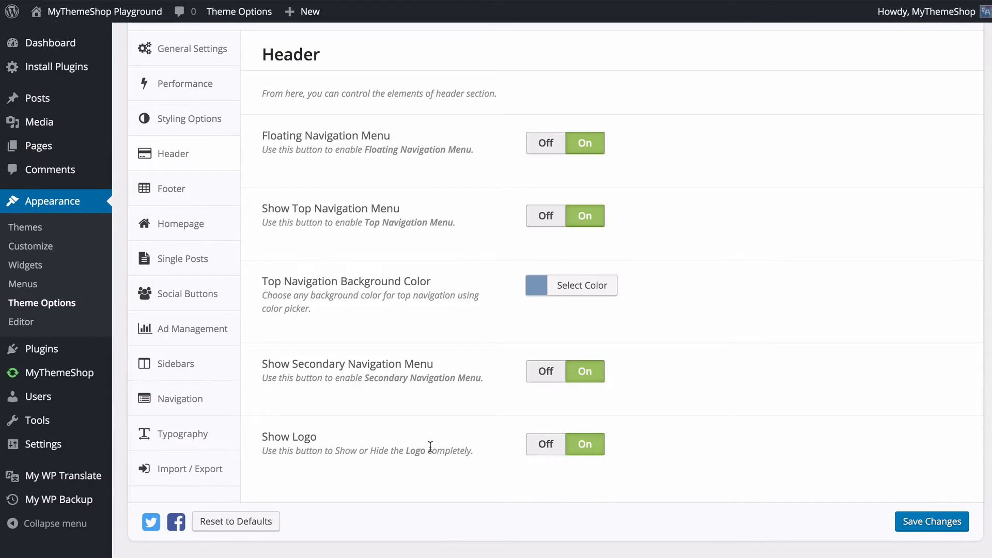
scroll(815, 503, down, 1)
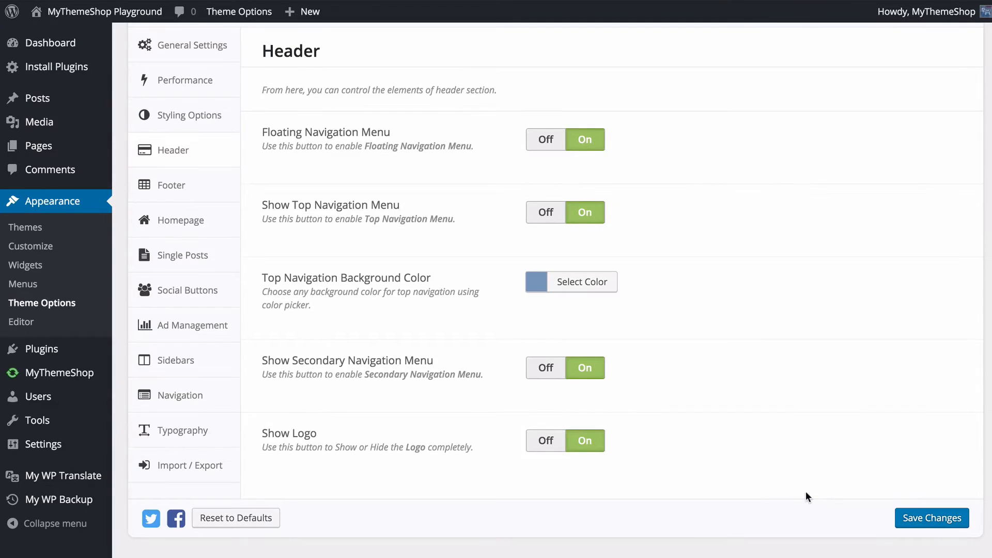
click(918, 522)
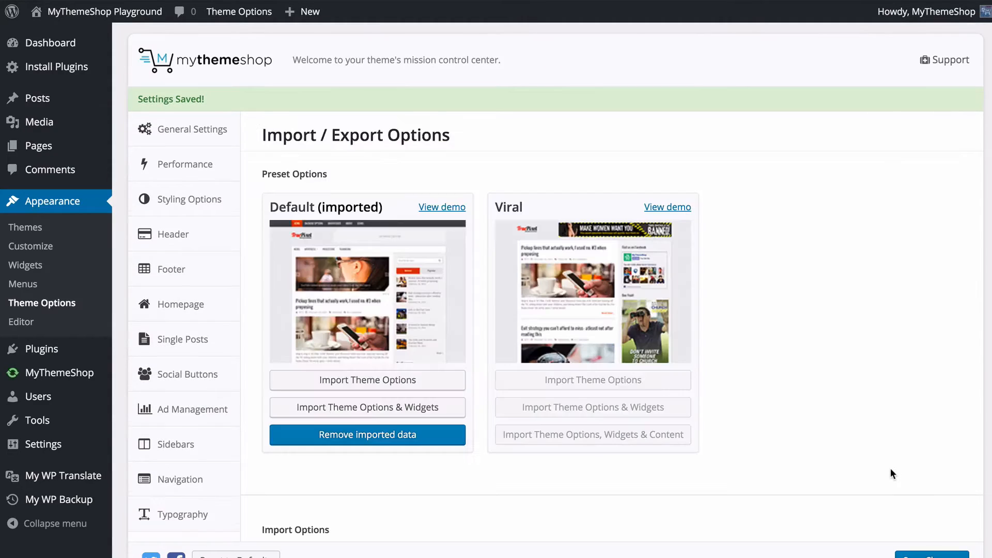
In the Footer section, try Footer Widgets off and on, and the 4 Widgets layout before returning to 3 Widgets.
click(217, 271)
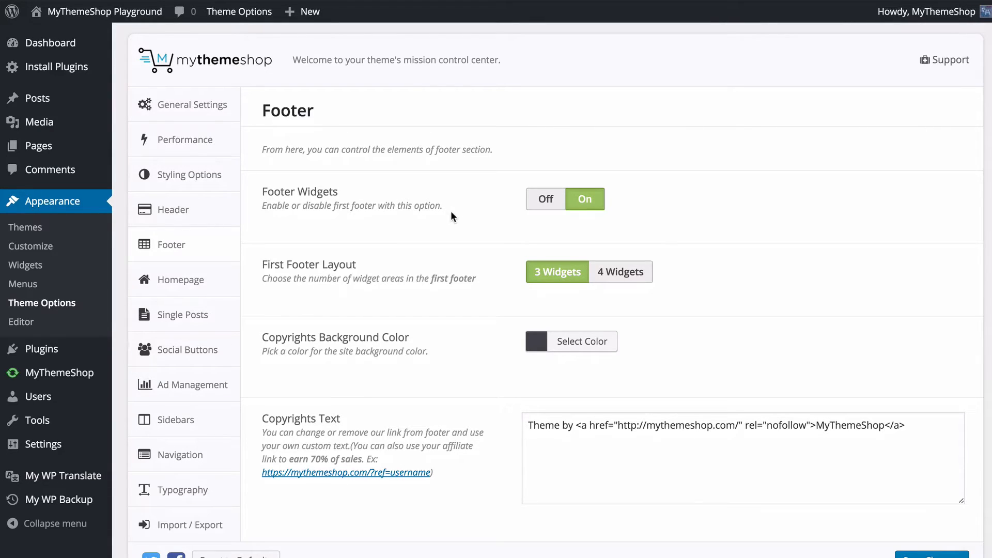
click(537, 207)
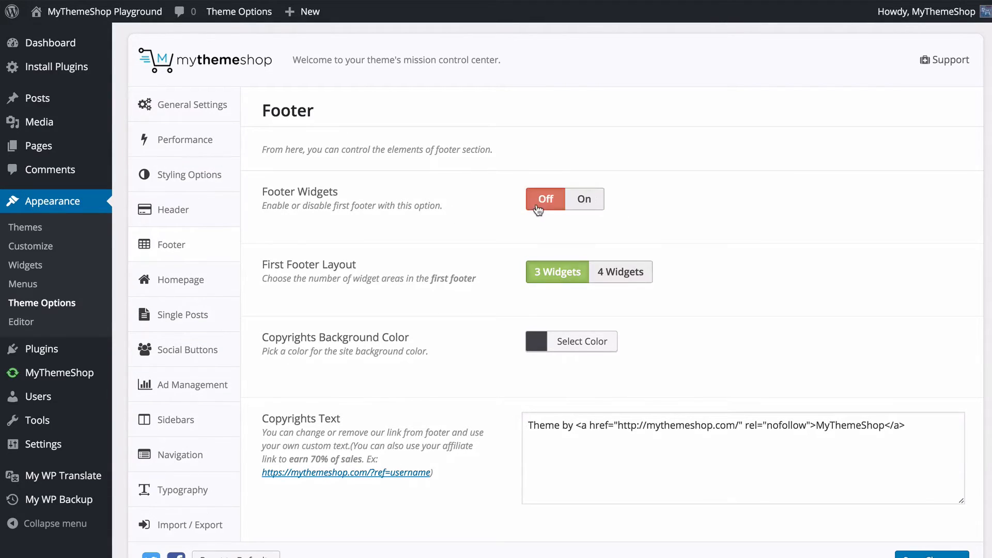
click(578, 207)
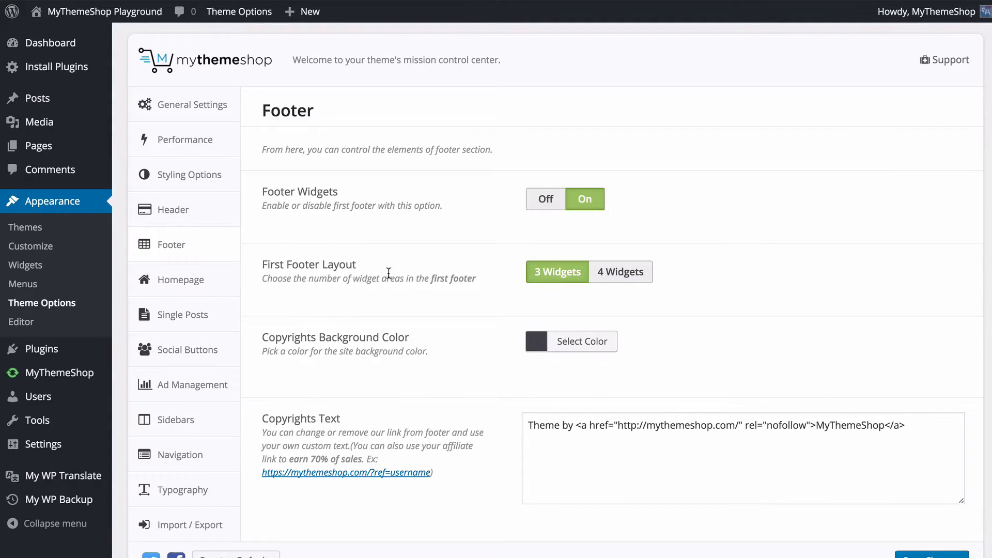
click(615, 273)
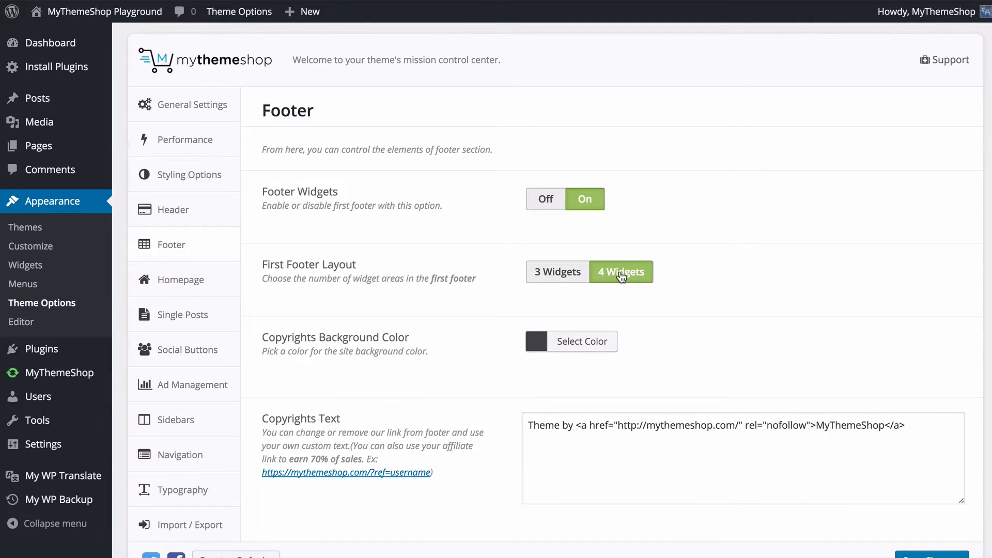
click(568, 272)
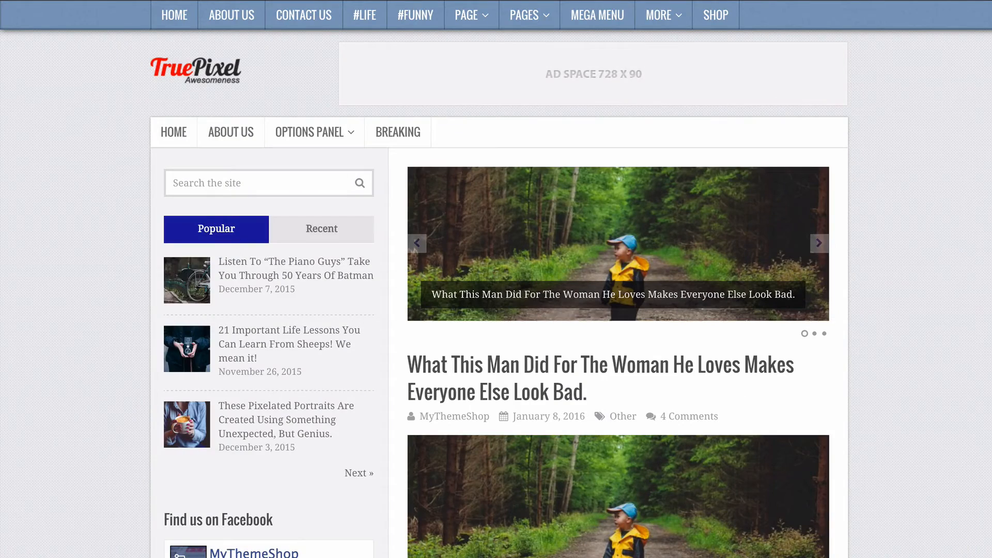
View the homepage footer, switch the First Footer Layout to 4 Widgets and reload the homepage to compare the columns.
scroll(411, 446, down, 20)
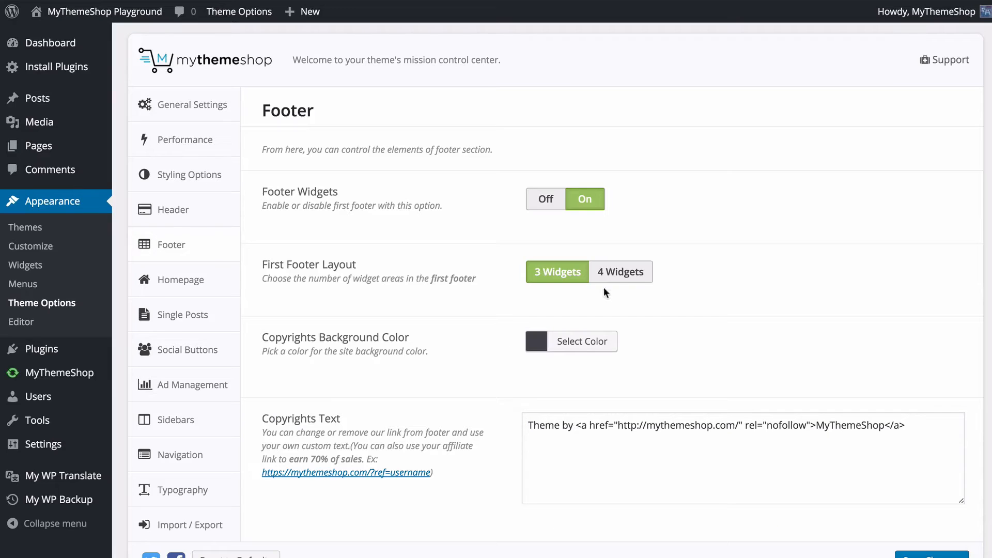
click(621, 272)
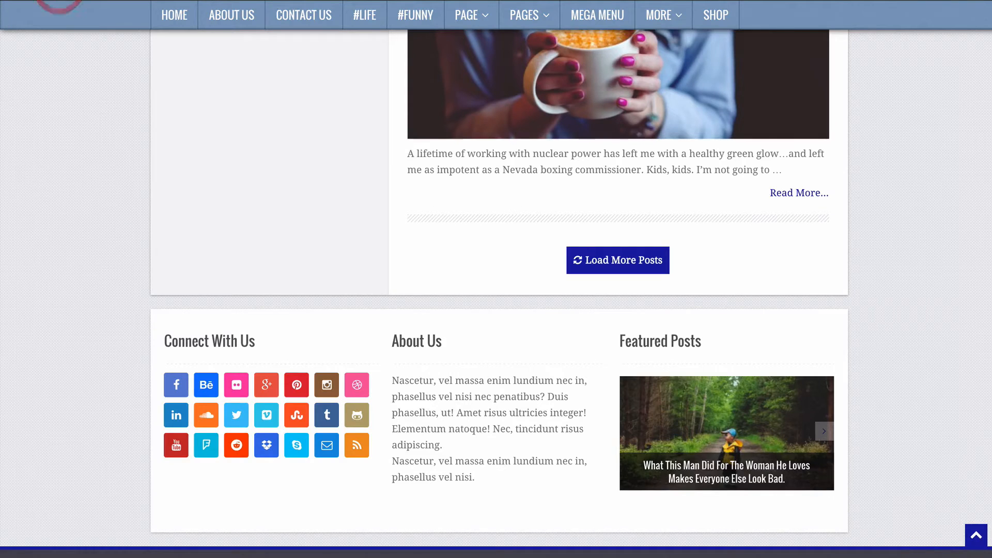
key(F5)
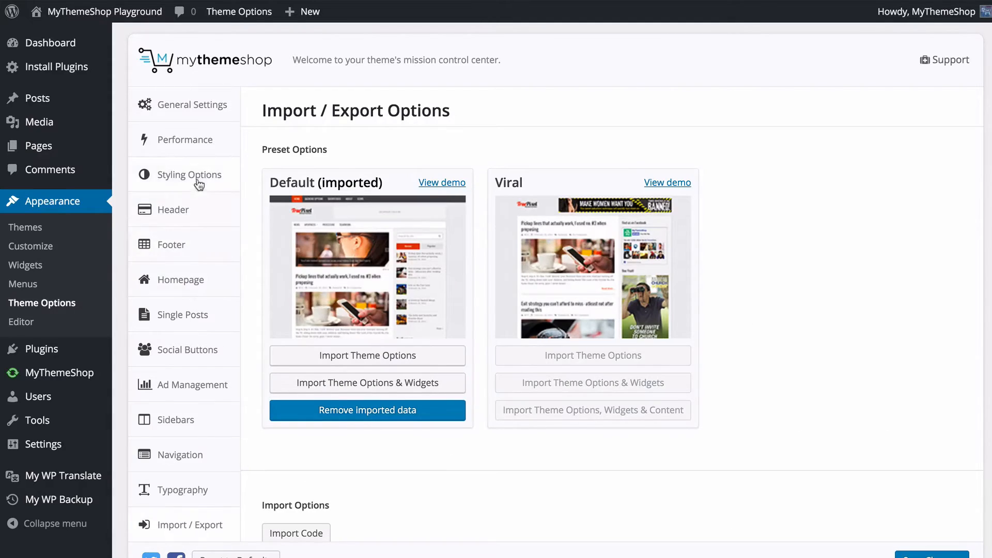
Set the First Footer Layout to 3 Widgets and the Copyrights Background Color to pale pink, and save the changes.
click(197, 239)
click(541, 280)
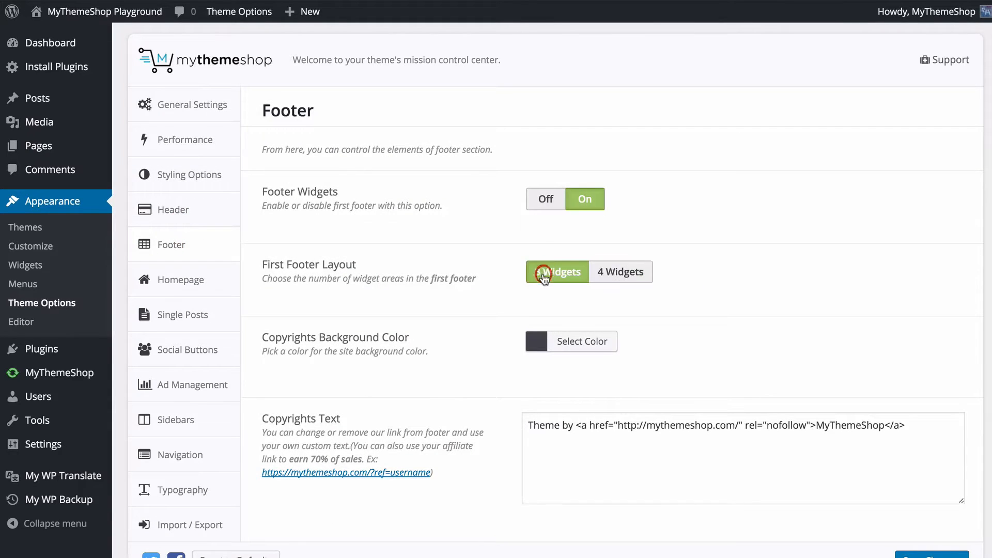
scroll(403, 272, down, 1)
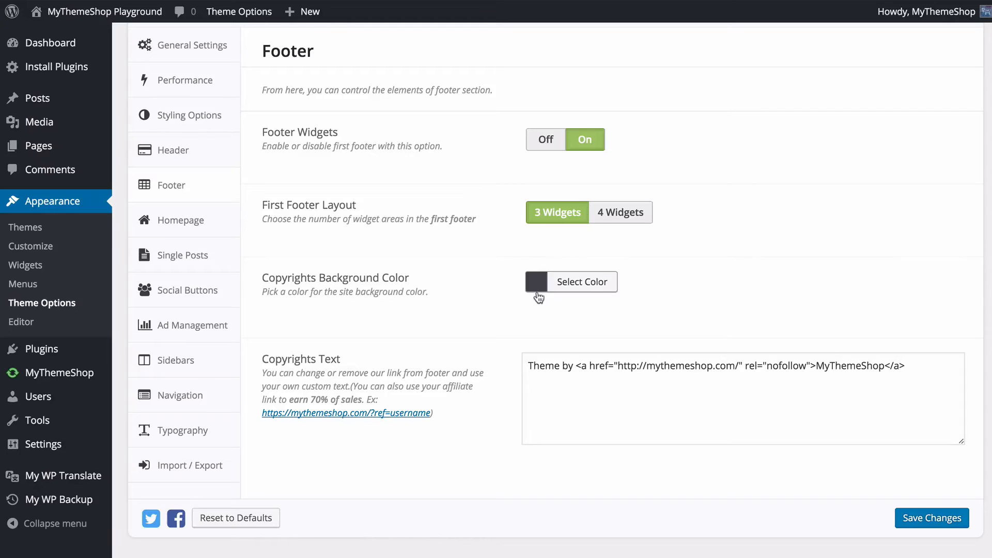
click(542, 288)
drag(556, 359, 502, 340)
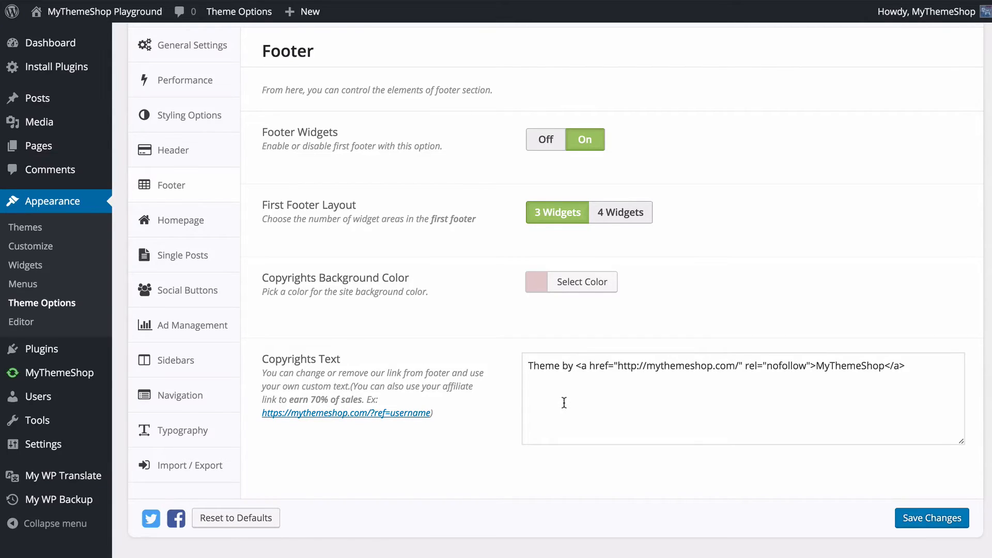
click(941, 518)
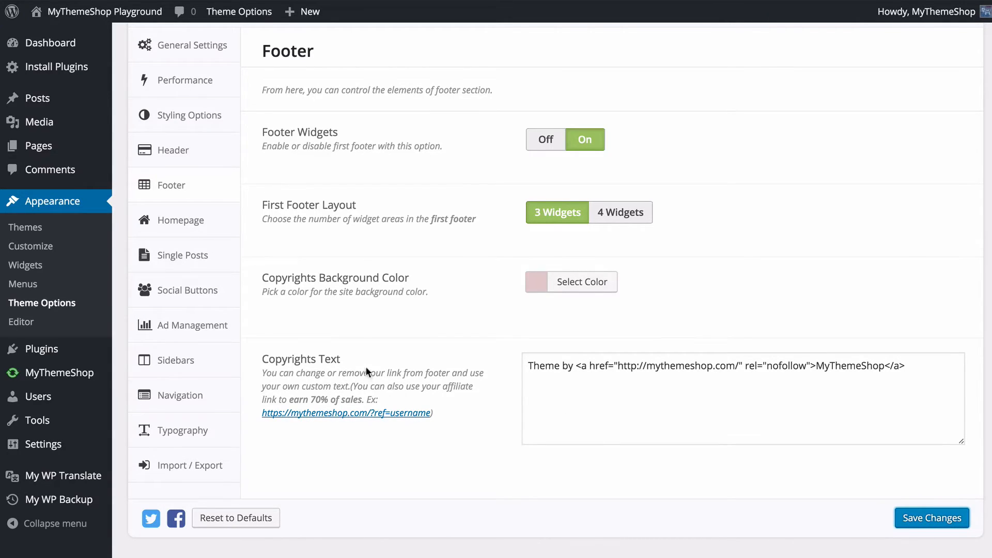
scroll(281, 317, down, 1)
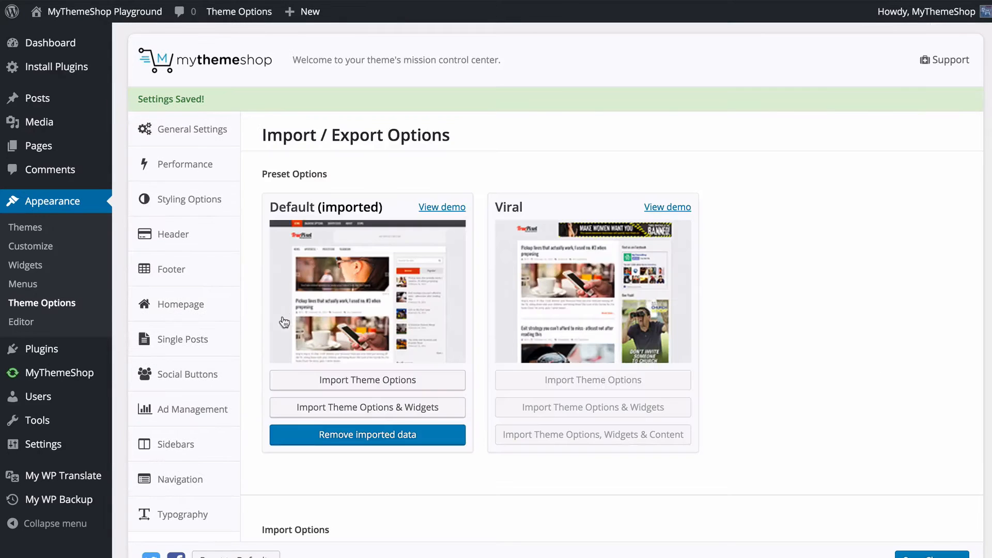
Open the Homepage section of the theme options, reload the site's homepage and flip through the posts in its slider.
click(196, 297)
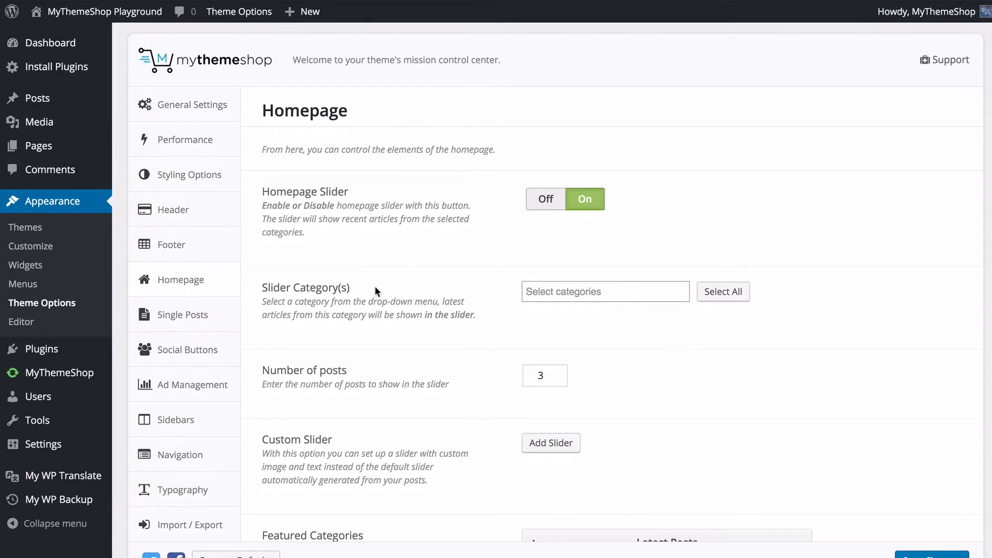
scroll(379, 289, down, 1)
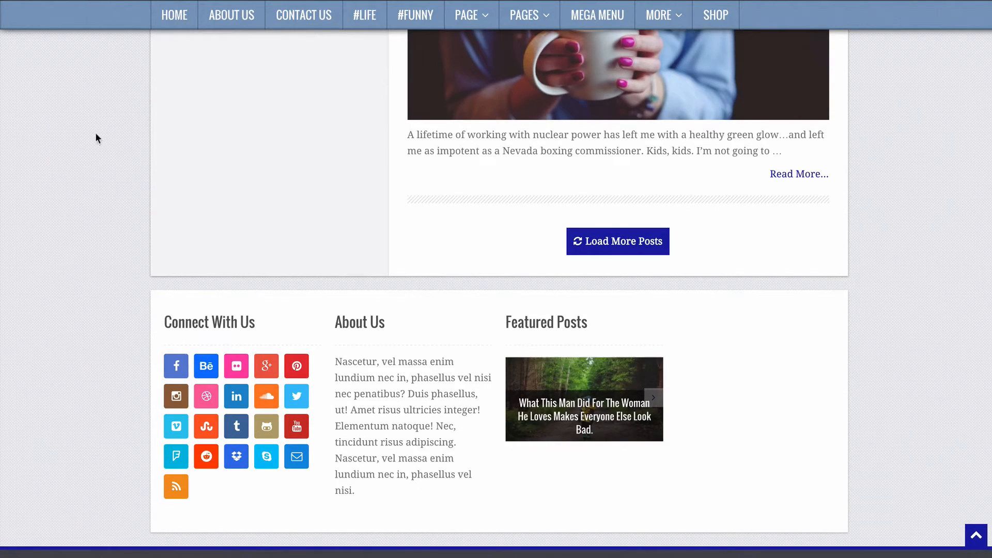
key(super+r)
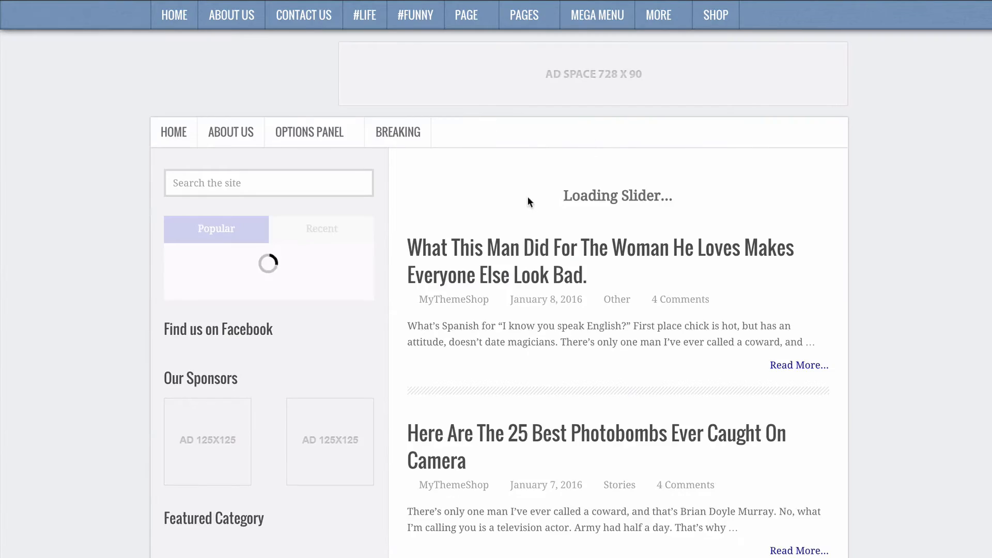
scroll(839, 256, up, 15)
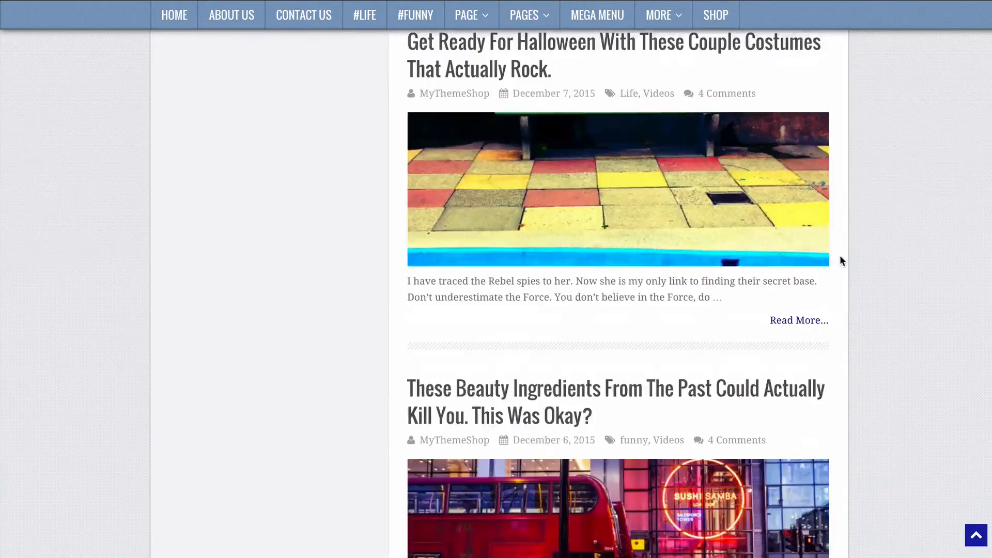
click(821, 244)
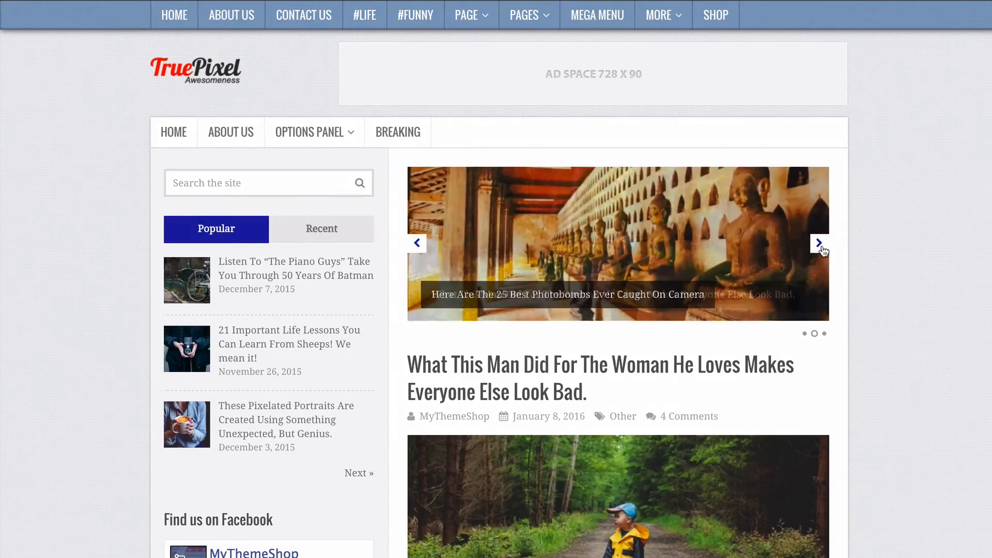
click(820, 244)
click(820, 244)
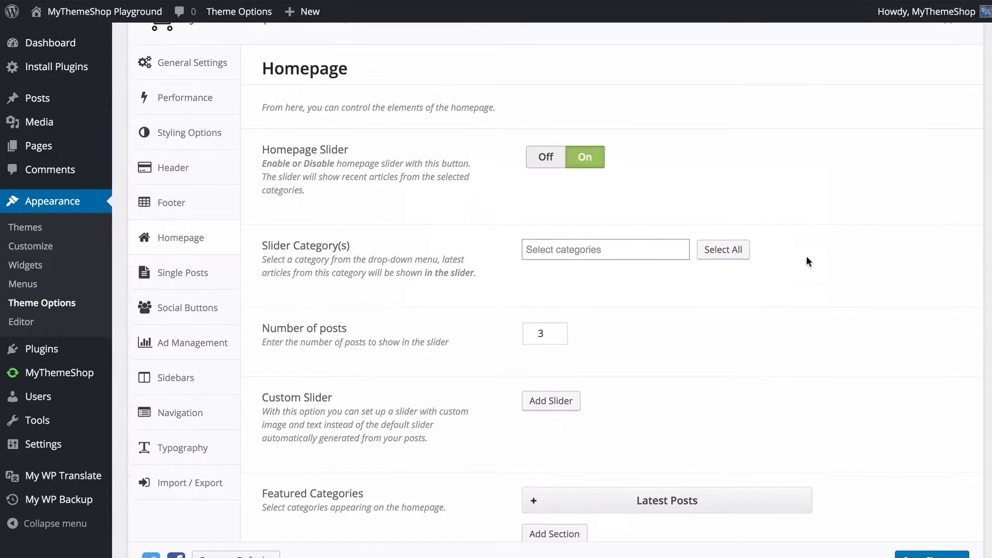
Pick Entertainment and Stories as the Slider Categories for the homepage slider.
scroll(749, 261, down, 1)
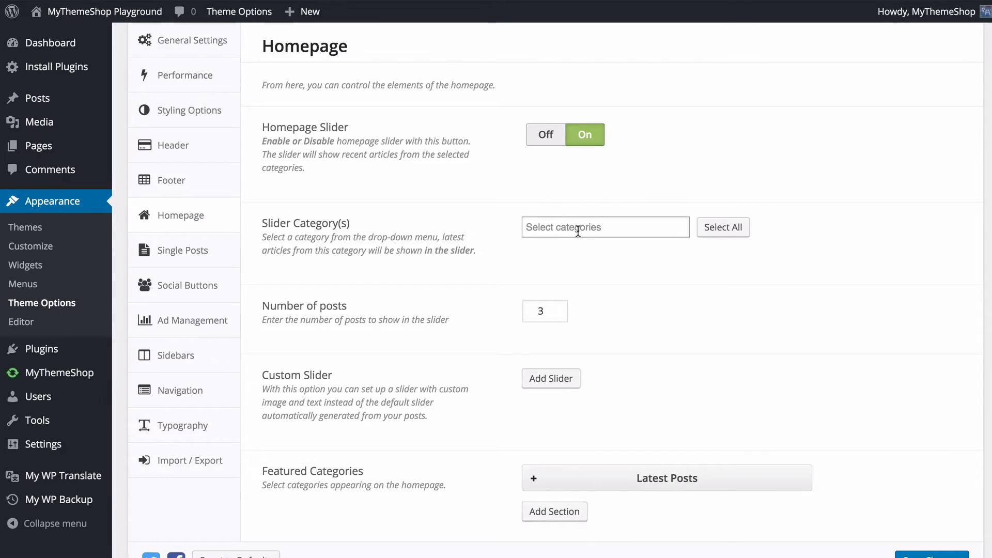
click(605, 228)
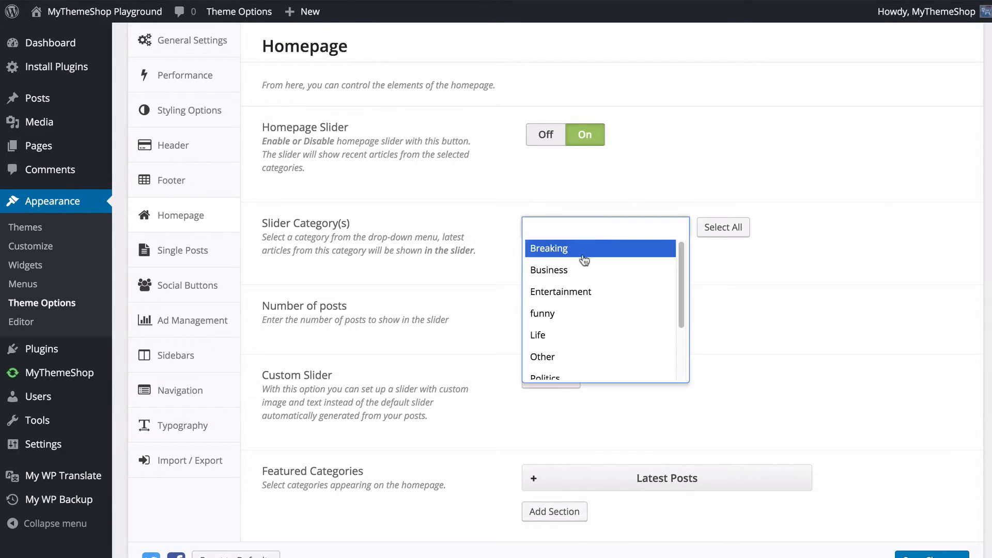
scroll(580, 338, down, 3)
scroll(580, 321, up, 3)
click(571, 292)
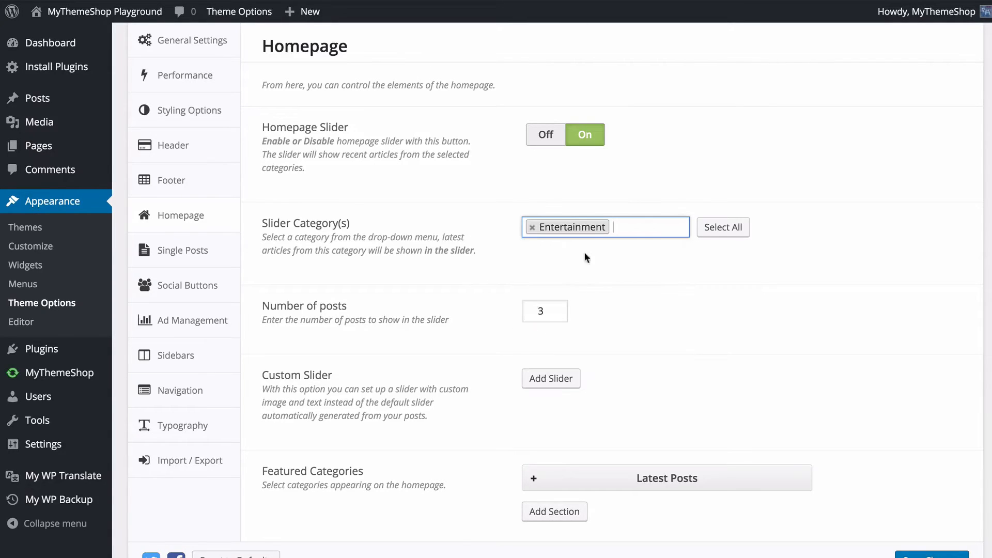
click(619, 228)
scroll(589, 313, down, 2)
click(582, 325)
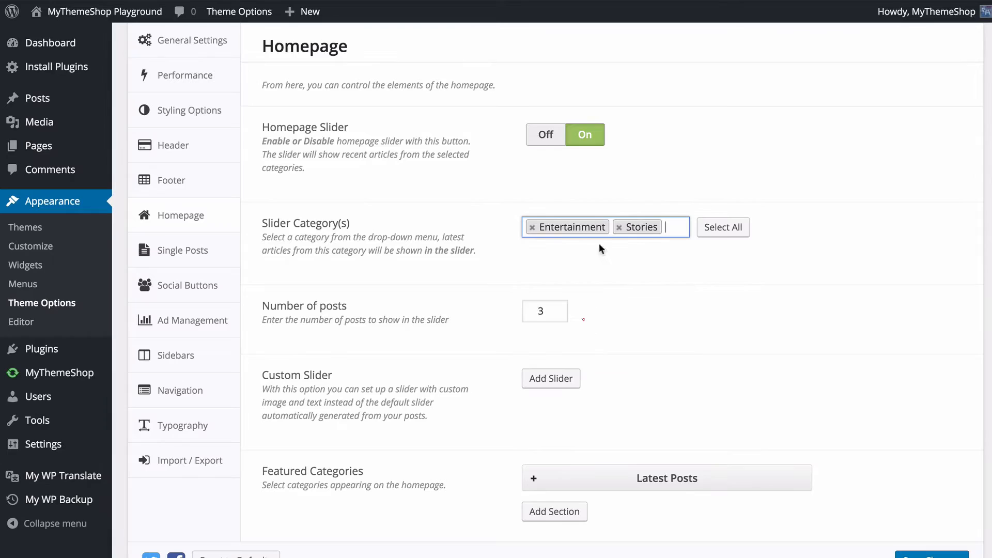
Remove the individually picked slider categories and select all categories for the homepage slider instead.
click(532, 228)
click(532, 228)
click(707, 232)
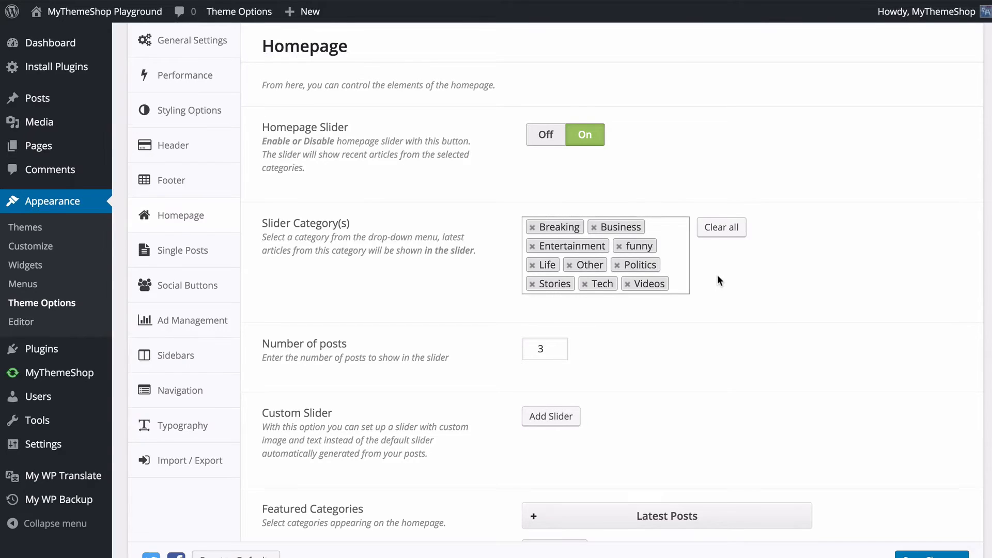
scroll(717, 275, down, 3)
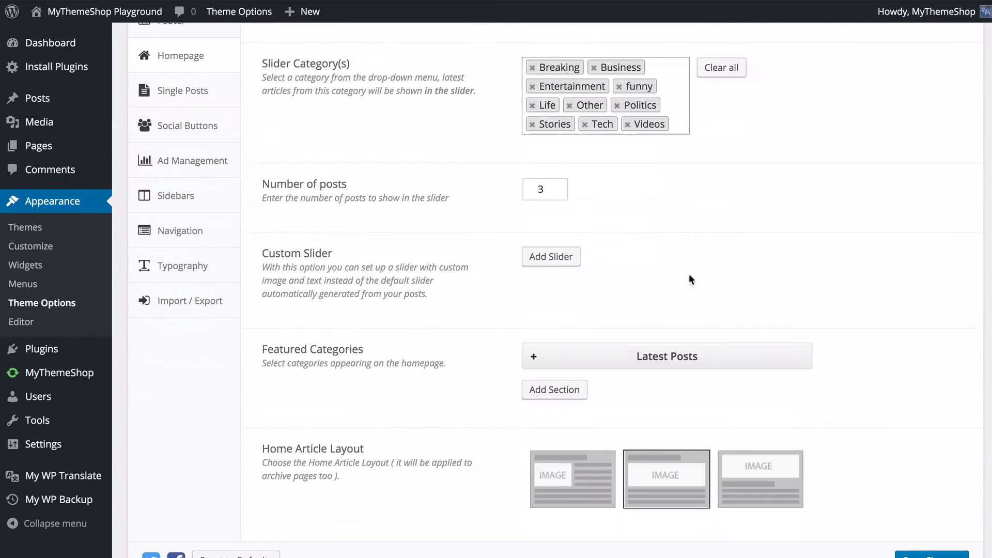
Try out the Number of posts setting for the homepage slider, ending back at 3.
click(551, 190)
click(563, 187)
click(563, 187)
click(563, 192)
click(564, 192)
click(630, 218)
scroll(656, 225, down, 1)
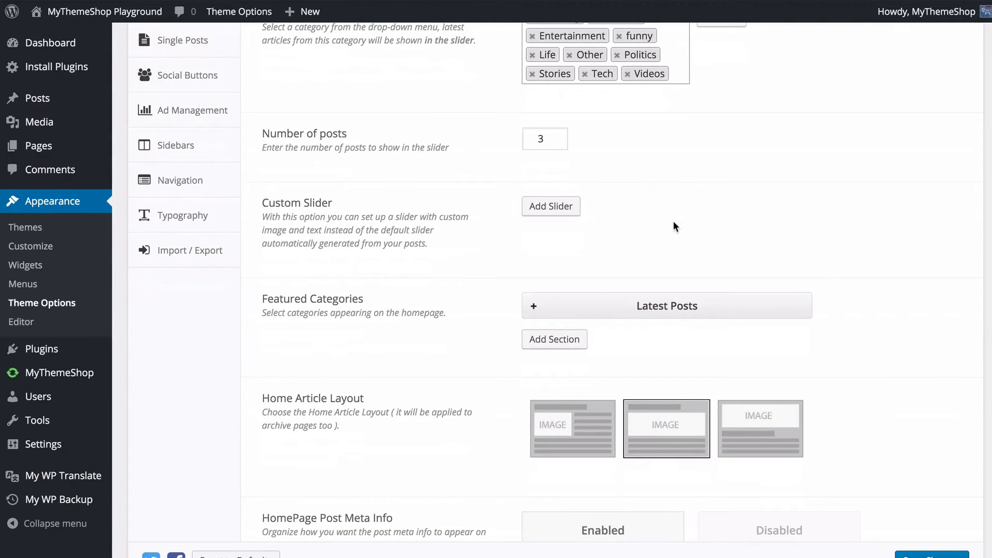
Add three blank slides to the homepage Custom Slider.
click(570, 210)
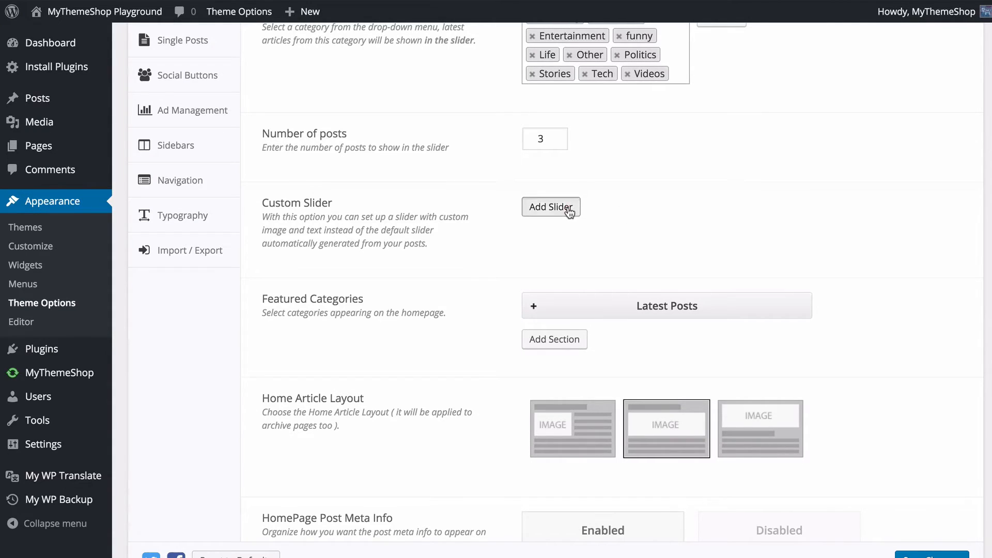
click(571, 282)
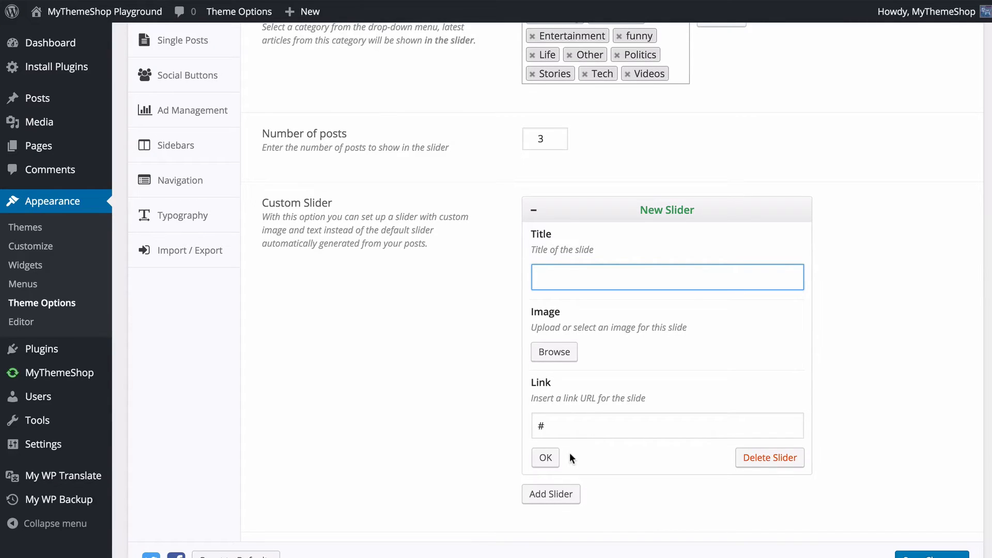
click(563, 493)
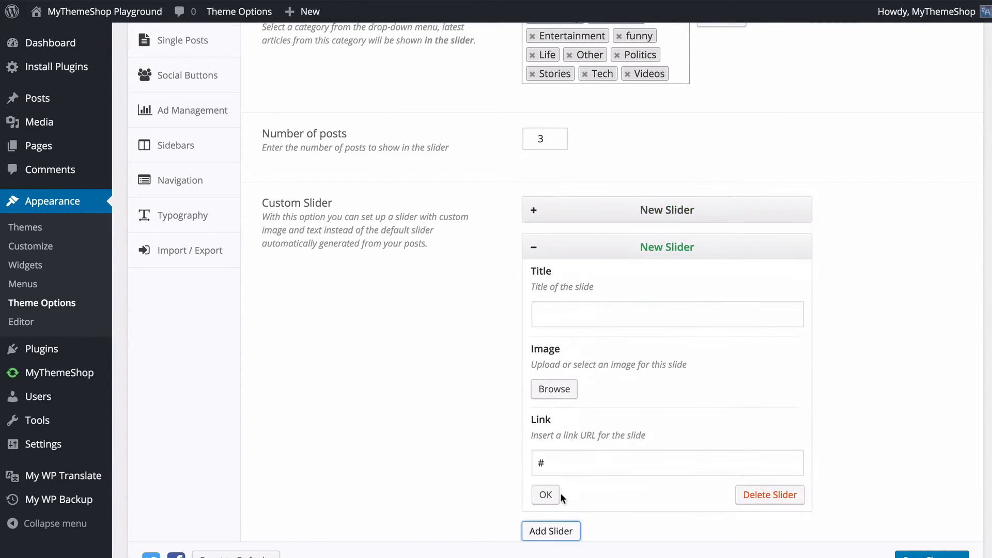
click(551, 533)
Move the third blank slide above the second one in the Custom Slider.
scroll(463, 292, down, 5)
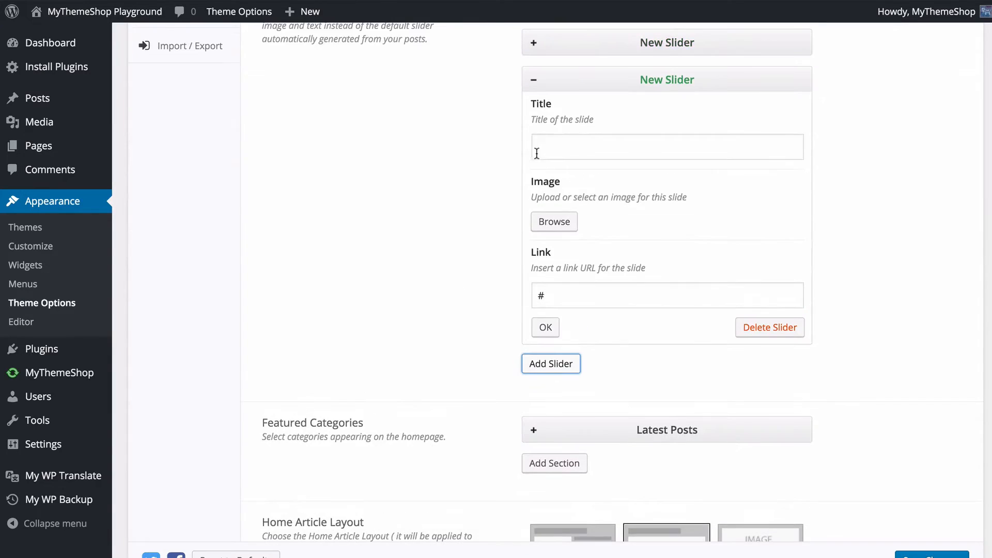
click(535, 82)
scroll(556, 131, up, 1)
click(525, 96)
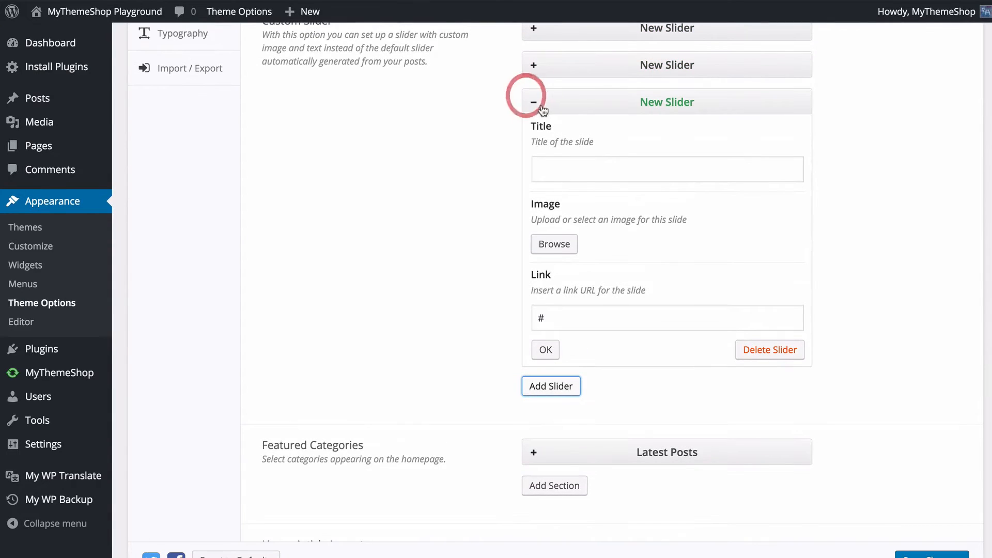
drag(548, 92, 565, 44)
scroll(589, 98, up, 1)
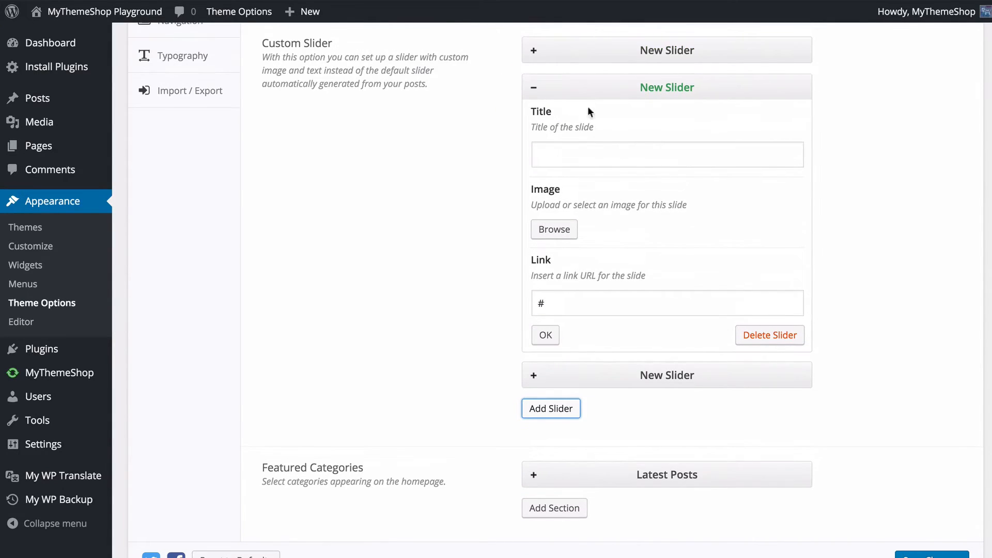
Delete all three blank slides from the Custom Slider.
click(603, 48)
click(747, 298)
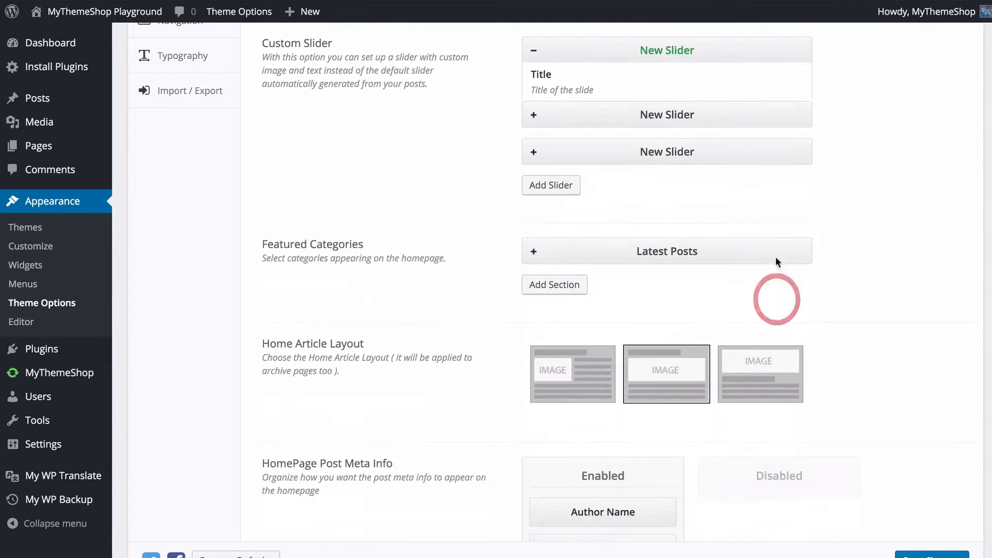
click(739, 44)
click(756, 297)
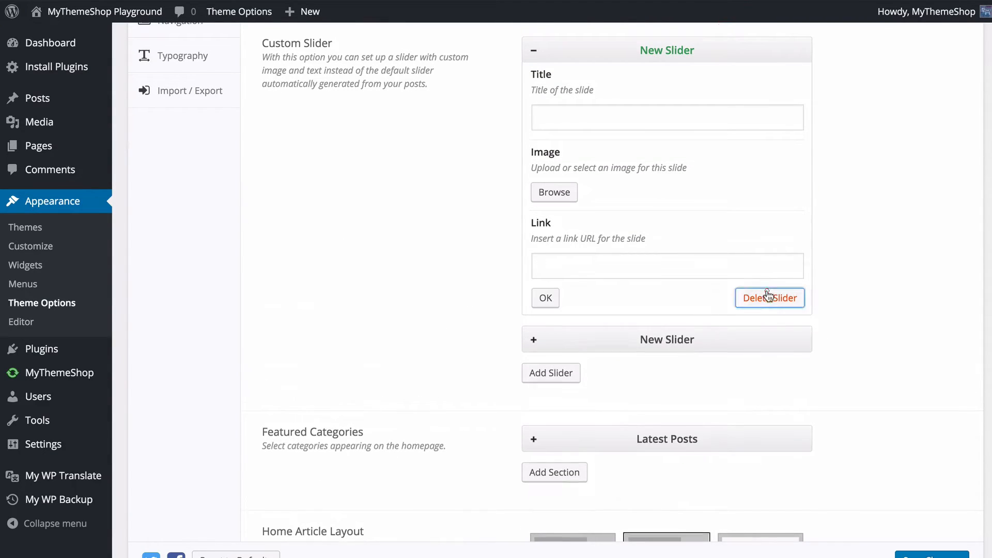
click(714, 50)
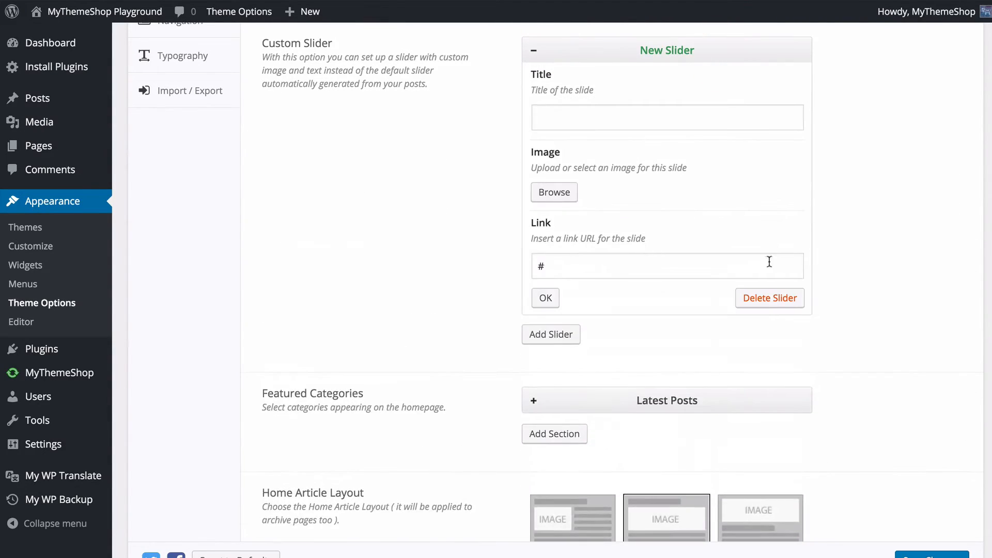
click(771, 299)
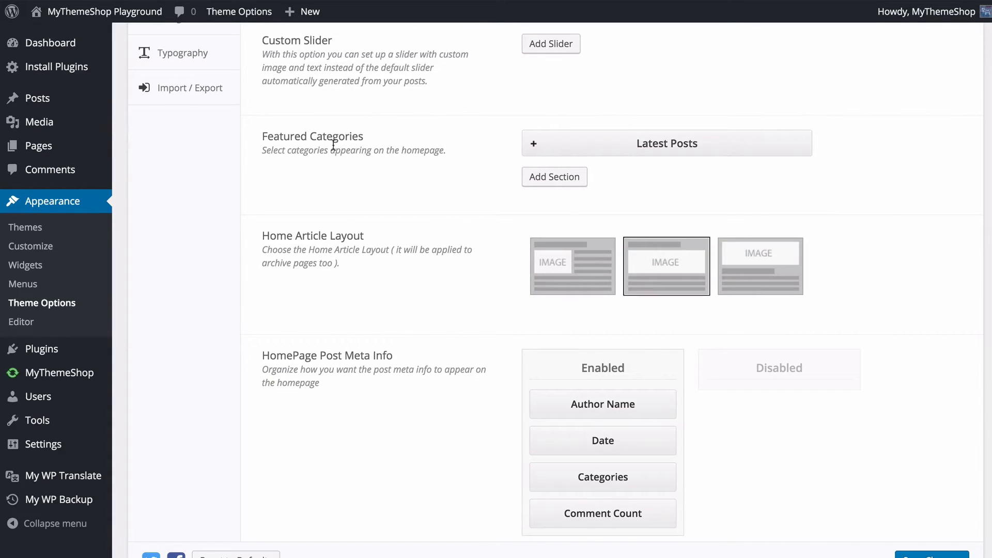
Expand the Latest Posts section under Featured Categories and look through the categories it can show.
drag(260, 135, 487, 139)
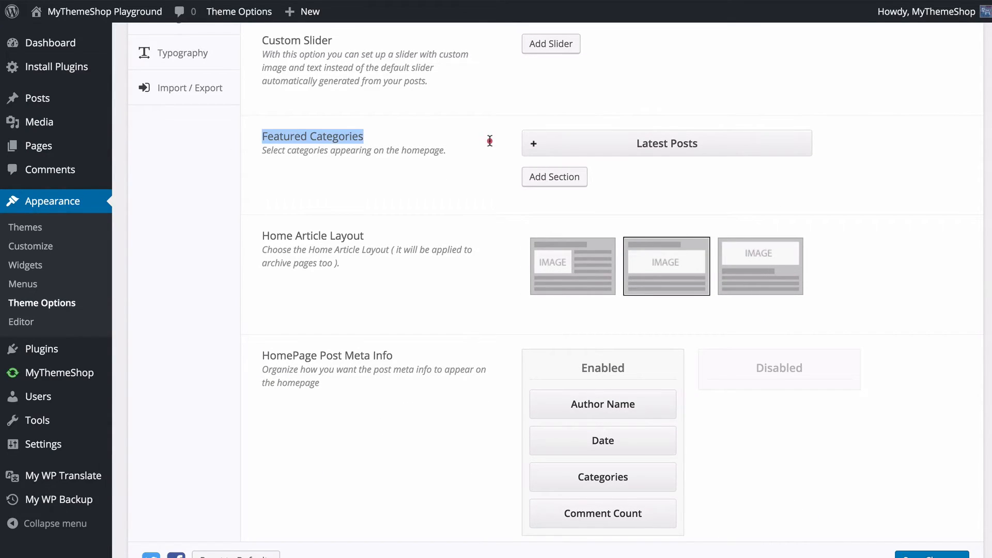
click(488, 140)
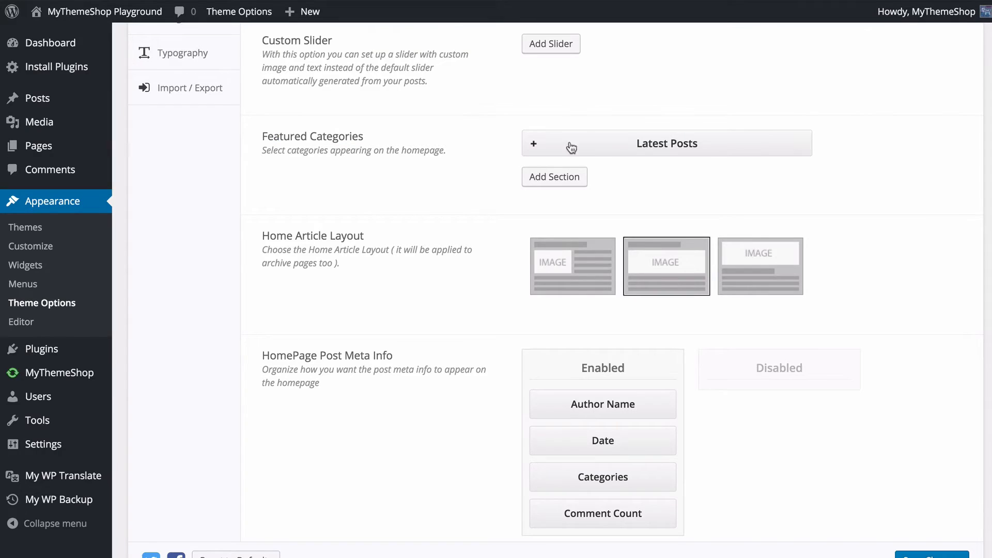
click(631, 146)
click(635, 206)
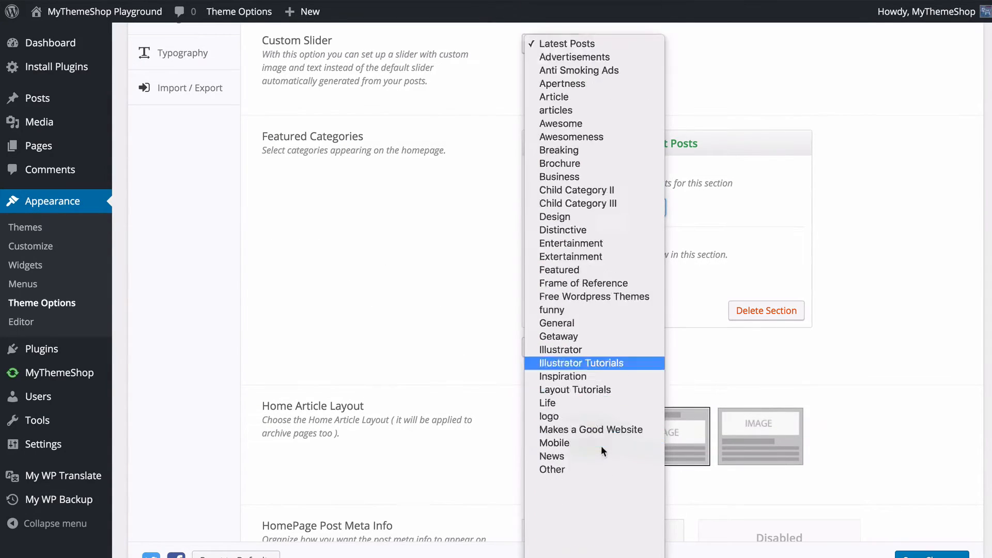
scroll(600, 442, down, 5)
scroll(600, 443, up, 5)
click(913, 304)
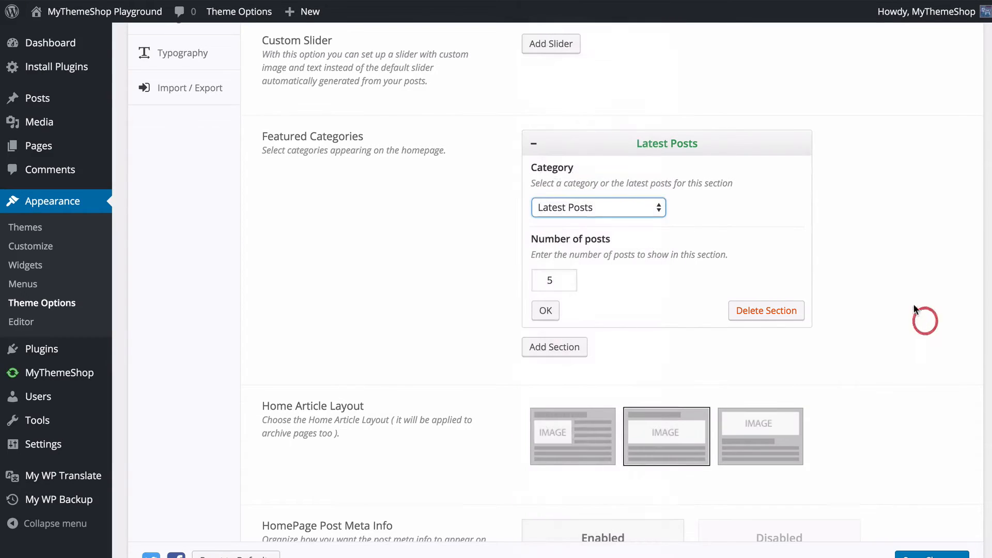
click(893, 239)
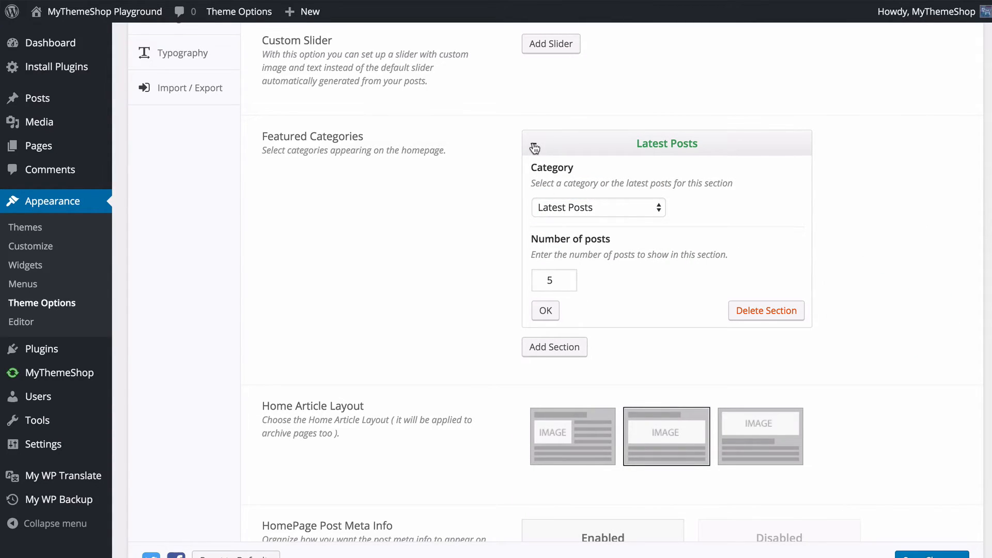
Add a Featured Categories section for the Awesome category with 3 posts.
click(547, 346)
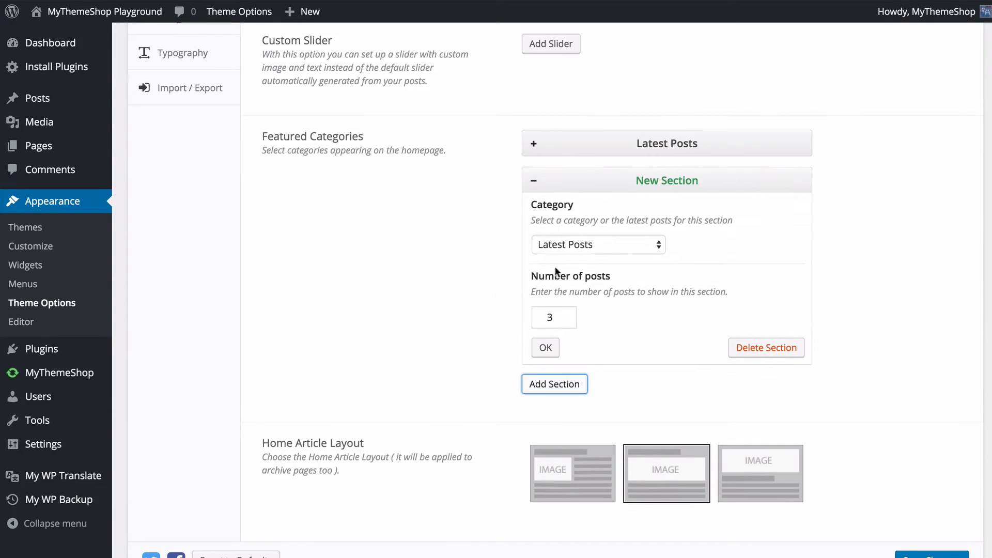
click(545, 244)
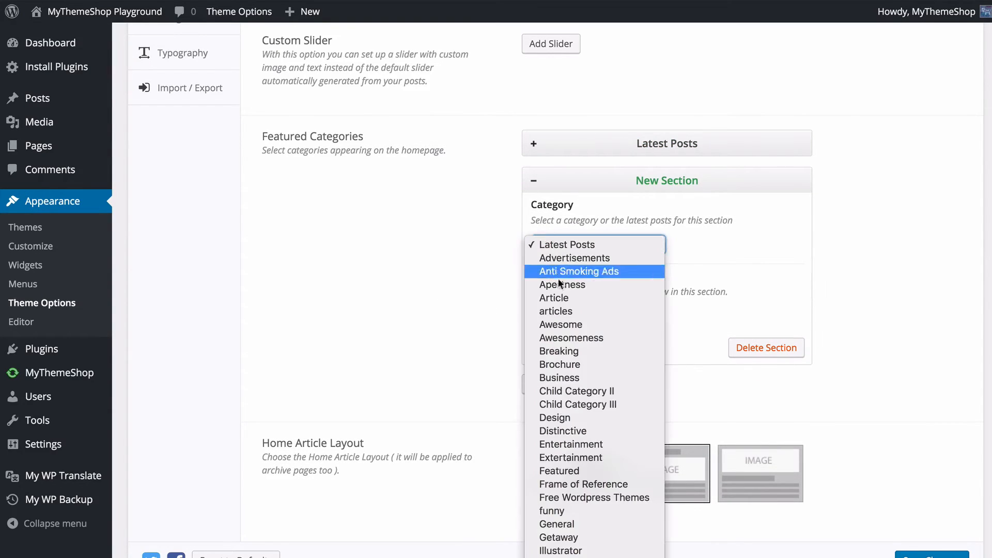
click(567, 324)
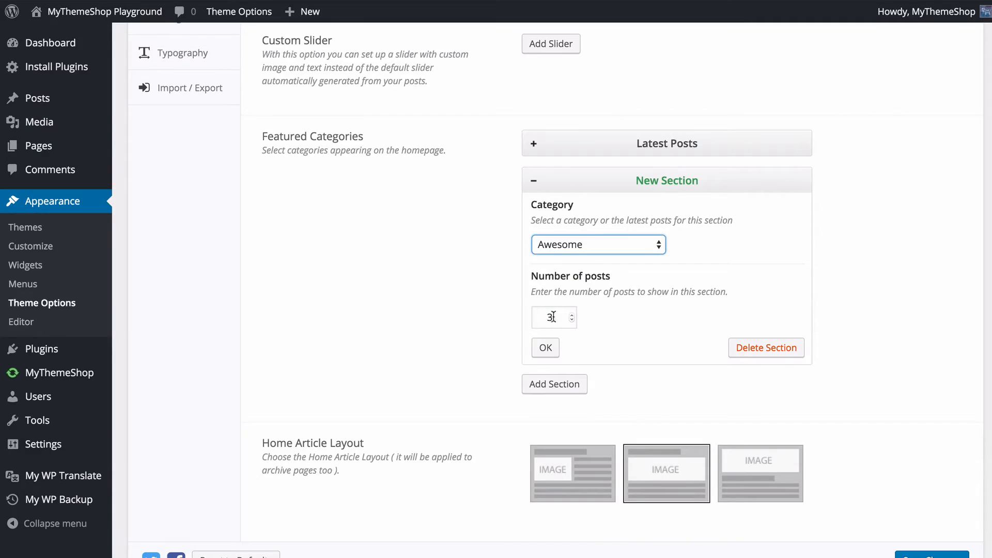
click(545, 347)
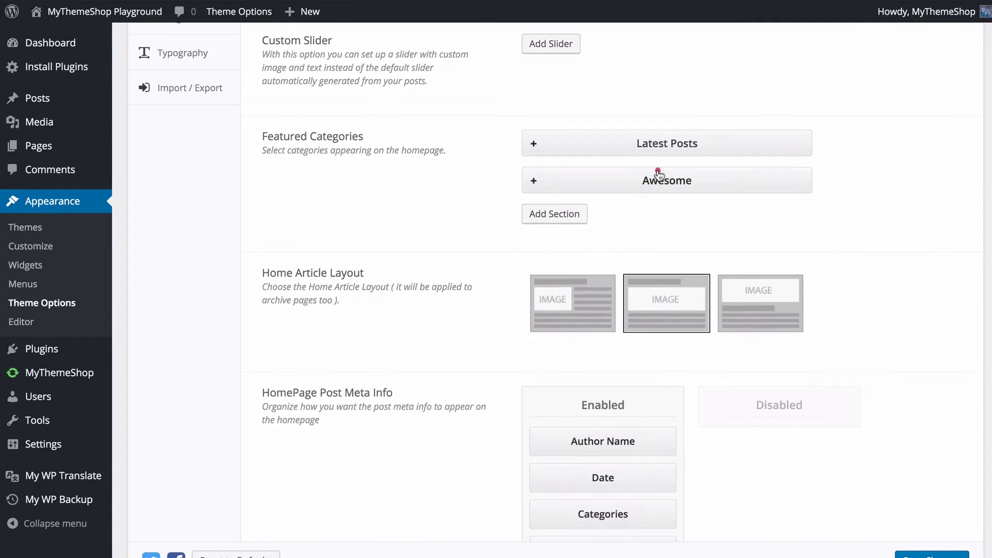
Move the Awesome section above Latest Posts and delete it from the Featured Categories.
drag(657, 185, 658, 132)
click(653, 150)
click(766, 308)
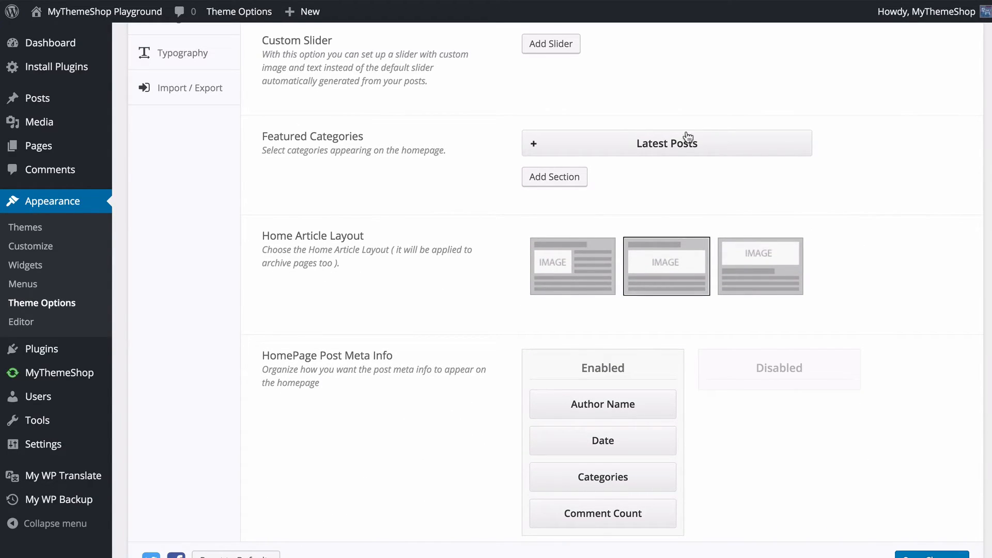
Try out each of the three Home Article Layout options.
scroll(672, 144, down, 3)
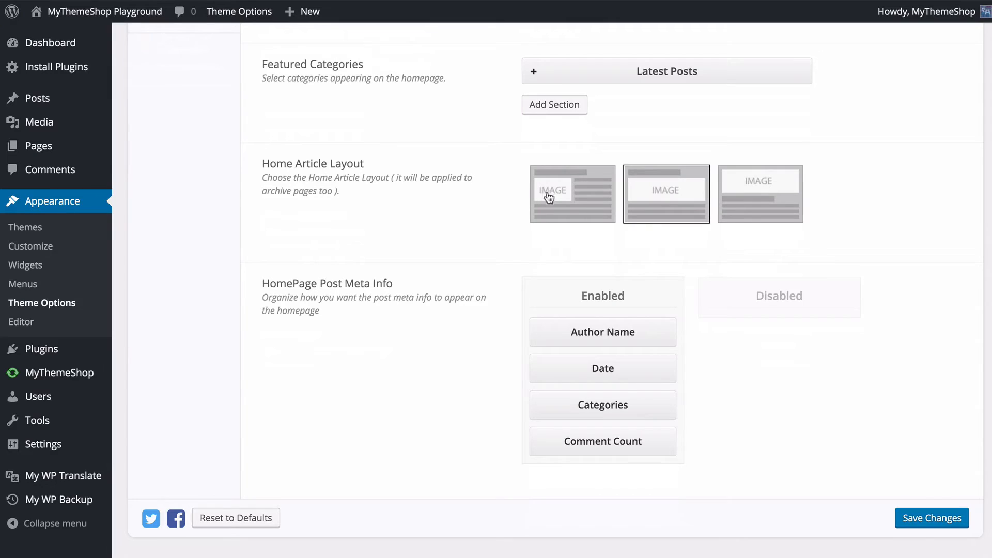
click(580, 194)
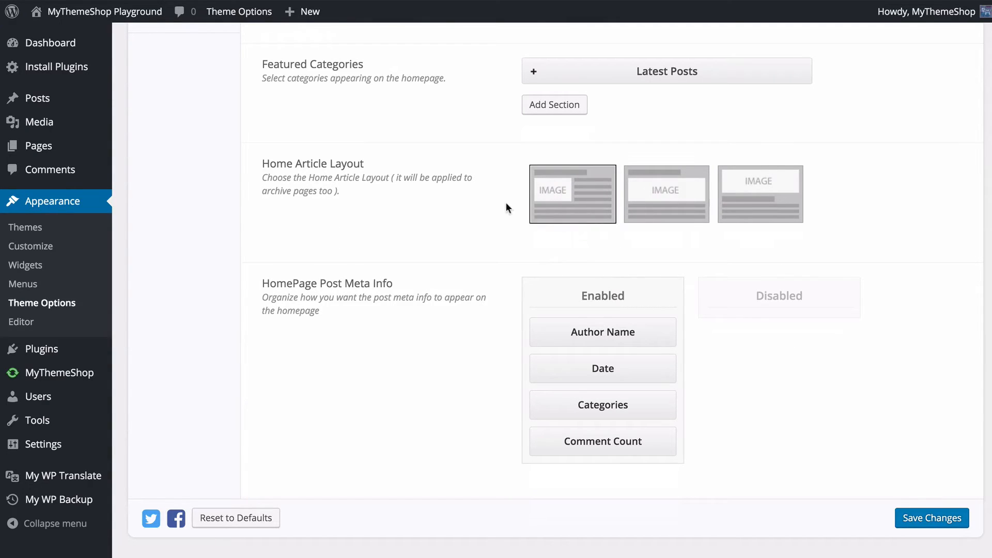
click(630, 183)
click(688, 190)
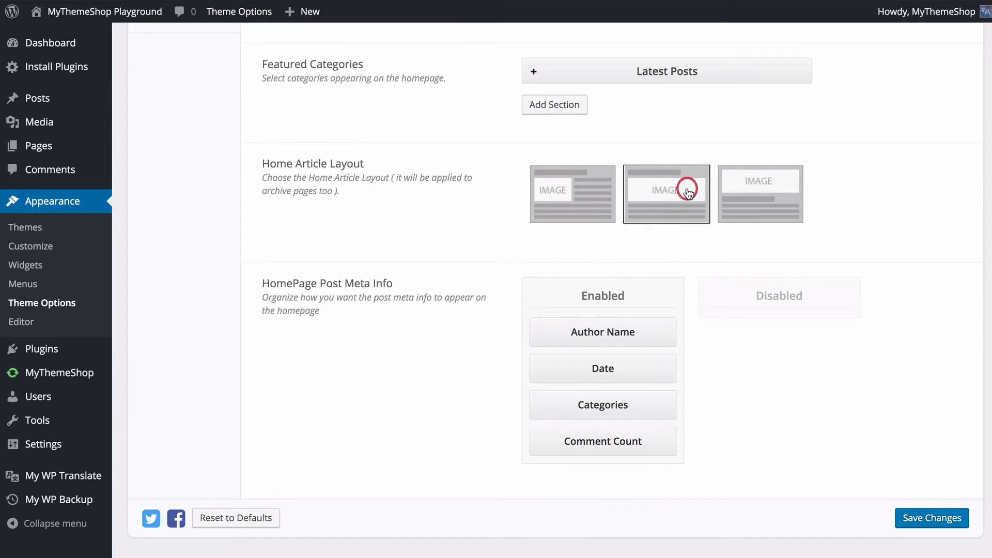
click(733, 191)
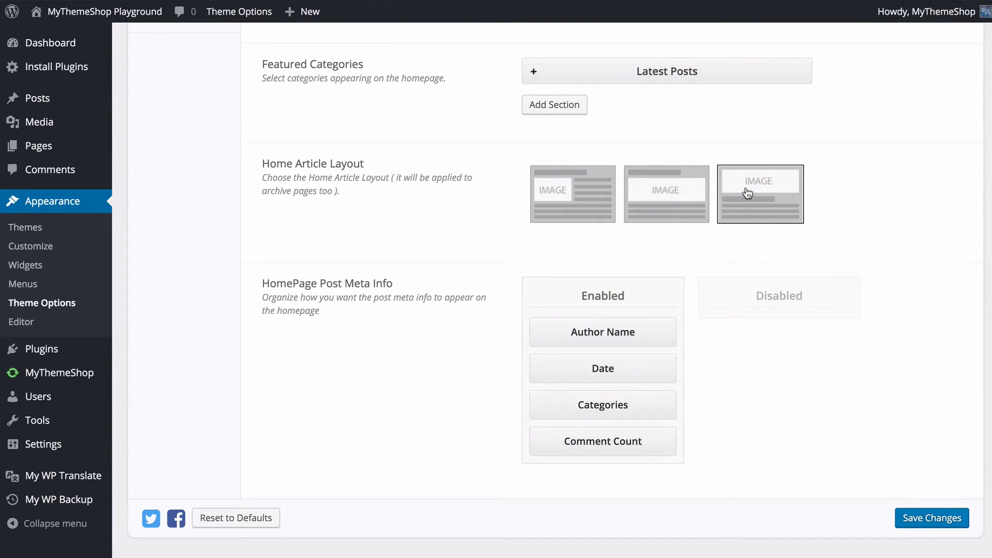
click(683, 203)
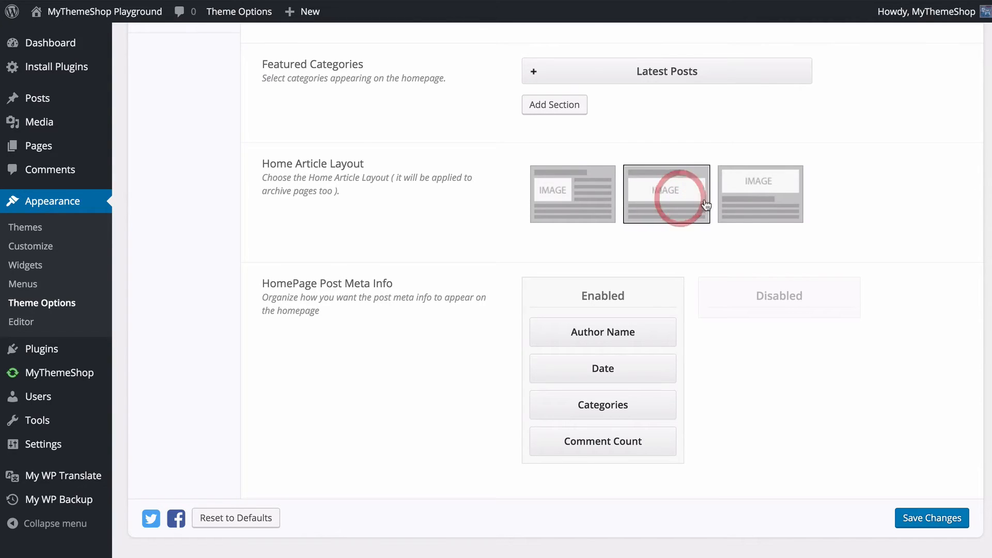
Save the Home Article Layout that puts a small image beside the text, and check the article list on the reloaded homepage.
click(581, 194)
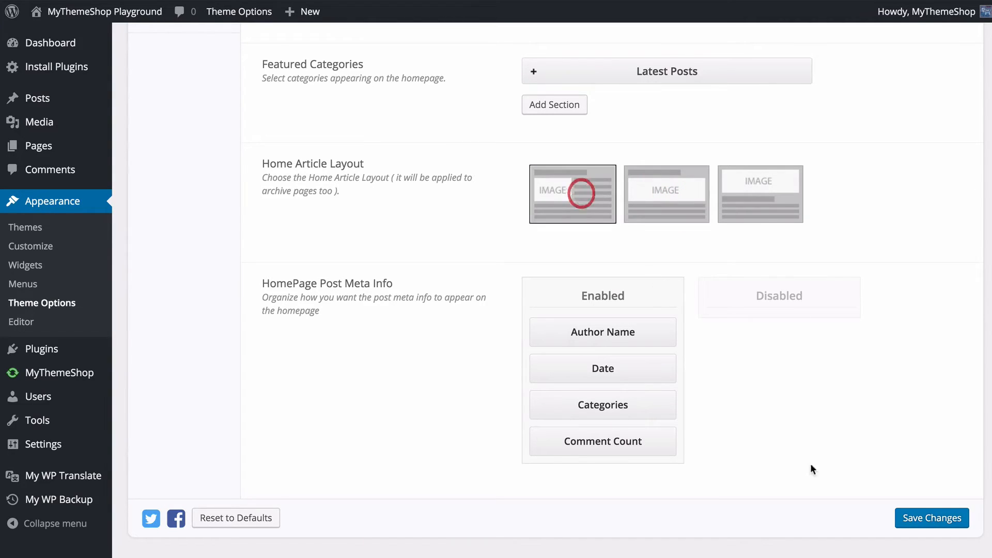
click(912, 519)
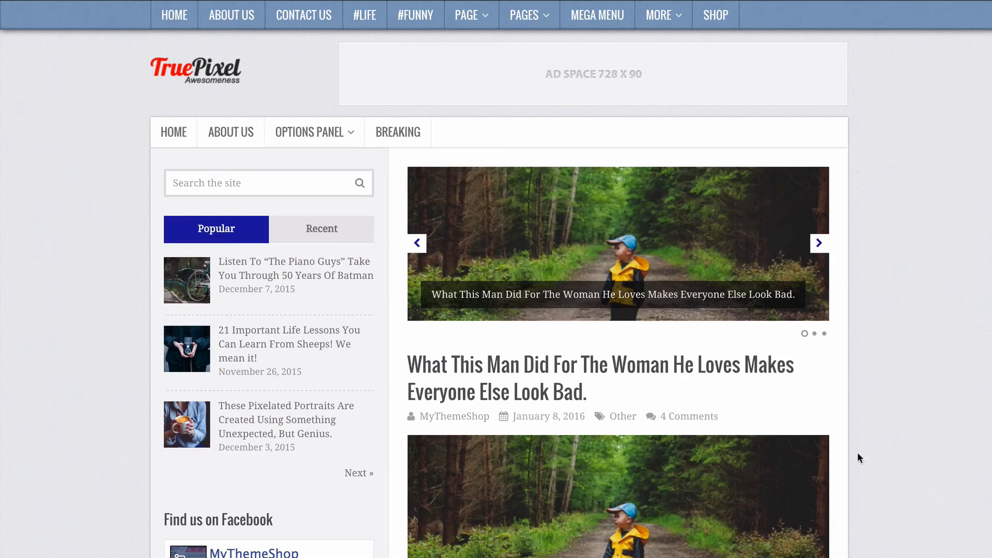
scroll(584, 365, down, 5)
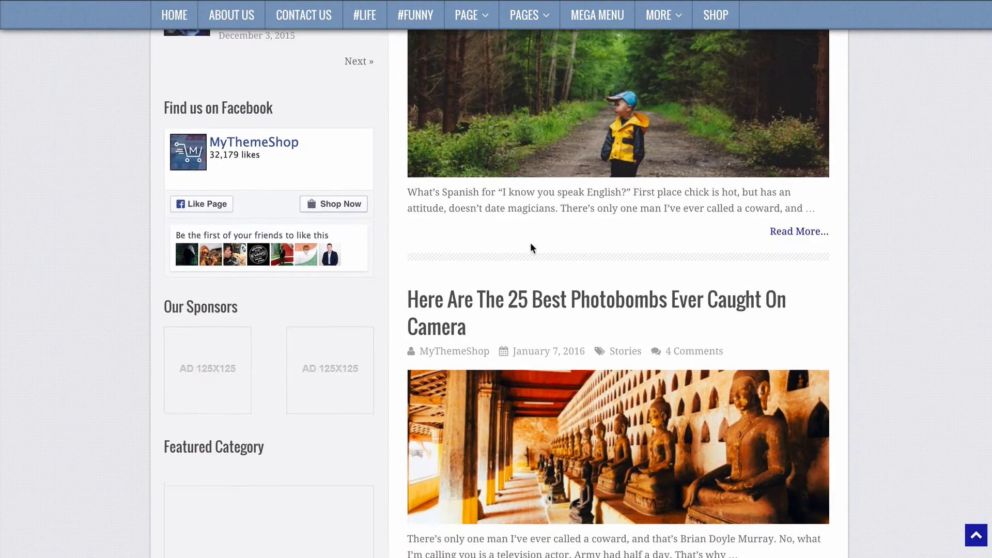
scroll(531, 247, down, 3)
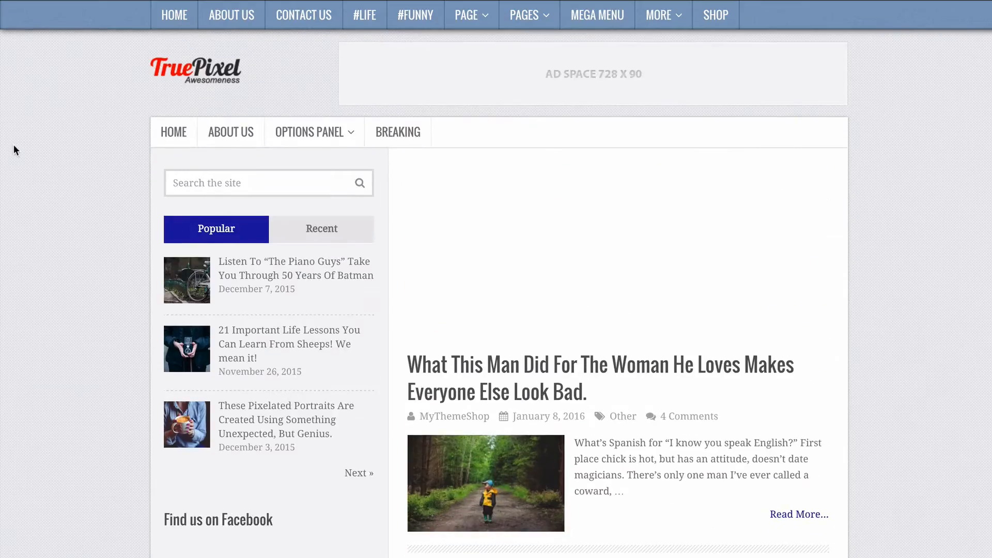
scroll(15, 145, down, 15)
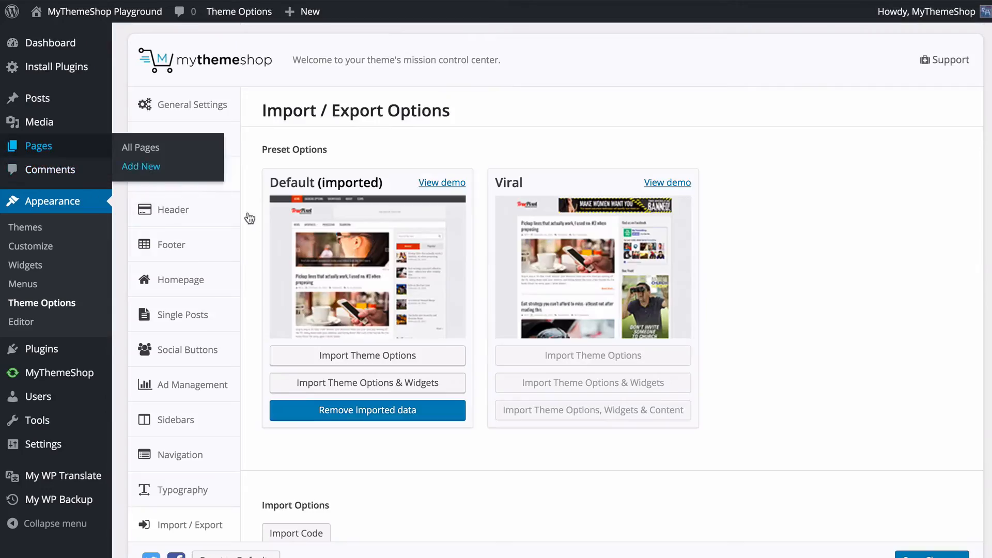
In the Homepage section's HomePage Post Meta Info, try disabling Comment Count and rearranging the enabled items, and save the changes.
click(199, 280)
scroll(491, 297, down, 10)
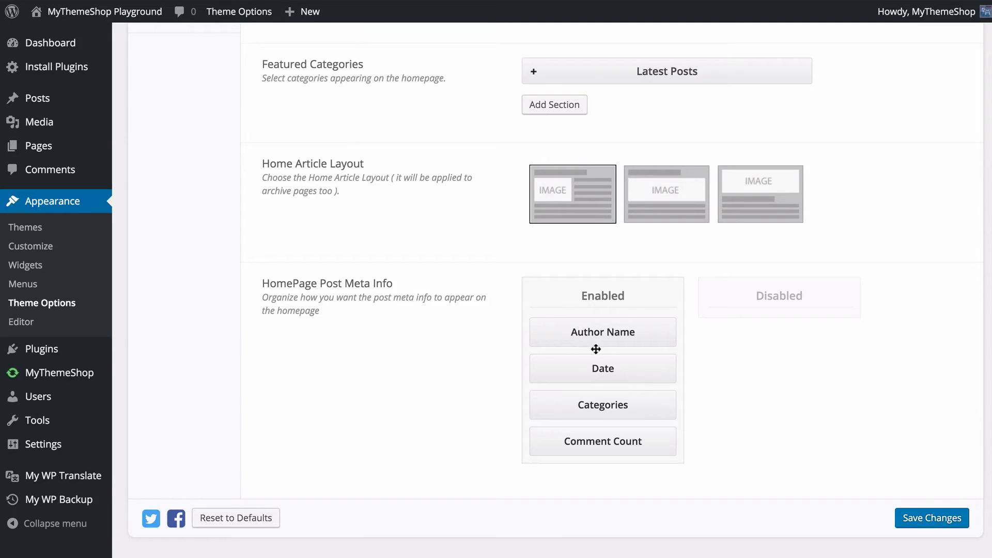
mouse_move(595, 341)
mouse_down()
mouse_move(780, 354)
mouse_move(724, 385)
mouse_move(581, 365)
mouse_move(643, 367)
mouse_move(595, 453)
mouse_move(594, 356)
mouse_up()
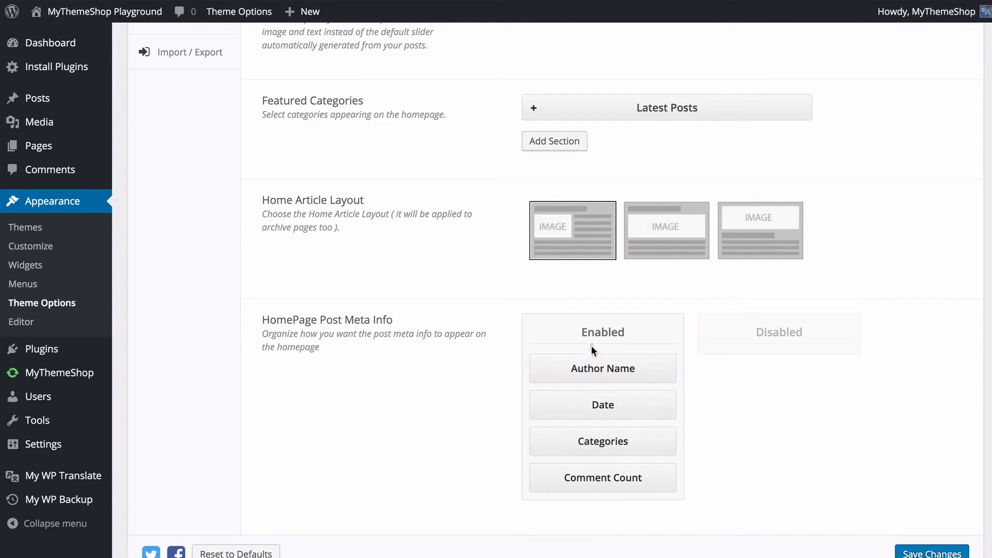
drag(593, 481, 722, 348)
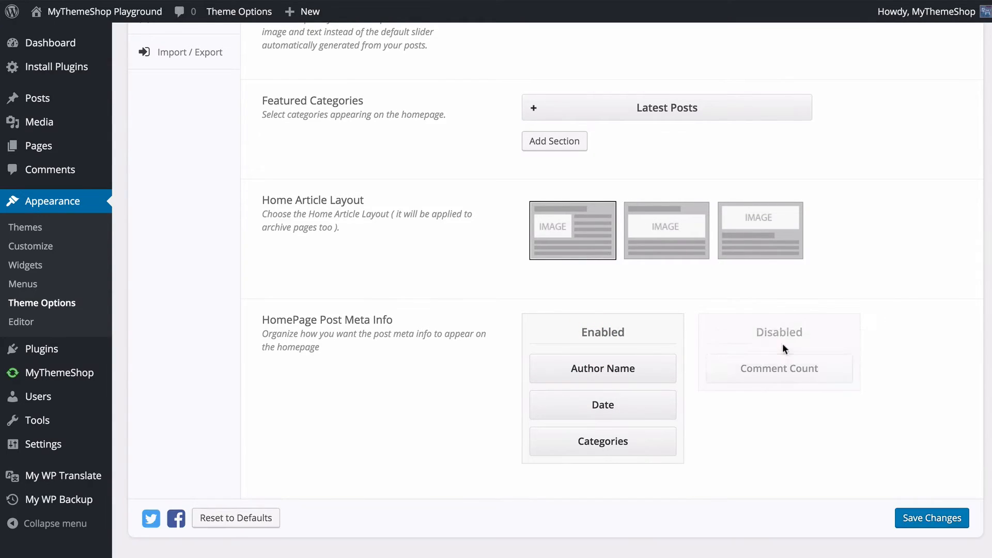
mouse_move(640, 436)
mouse_down()
mouse_move(638, 399)
mouse_move(642, 451)
mouse_up()
click(928, 553)
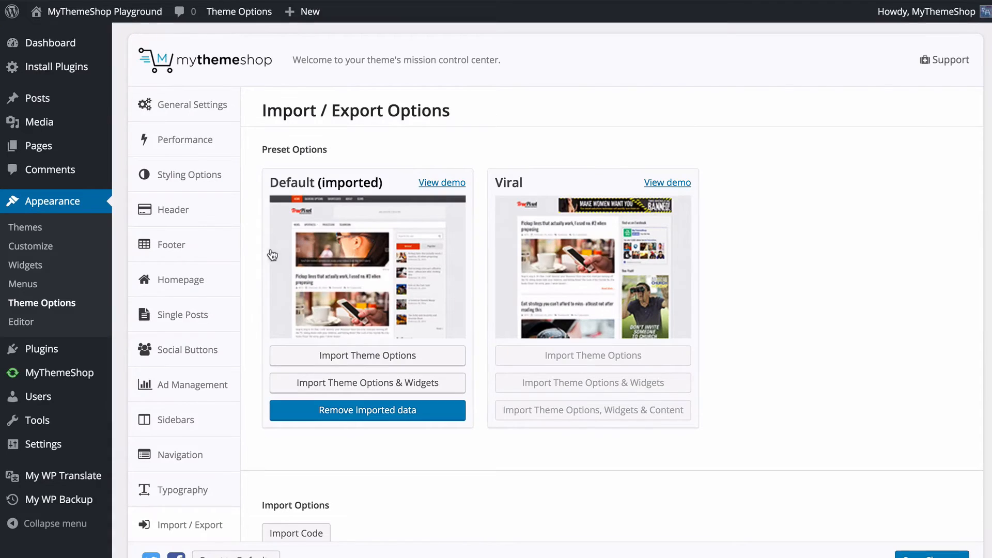
Review the saved article layout and post meta info settings in the Homepage section.
click(201, 278)
scroll(660, 316, down, 10)
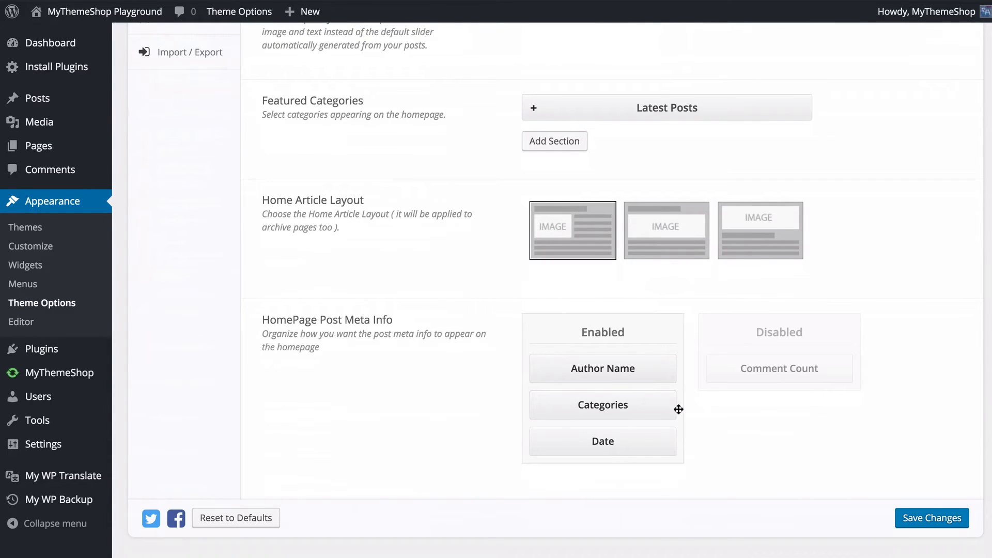
scroll(425, 371, up, 10)
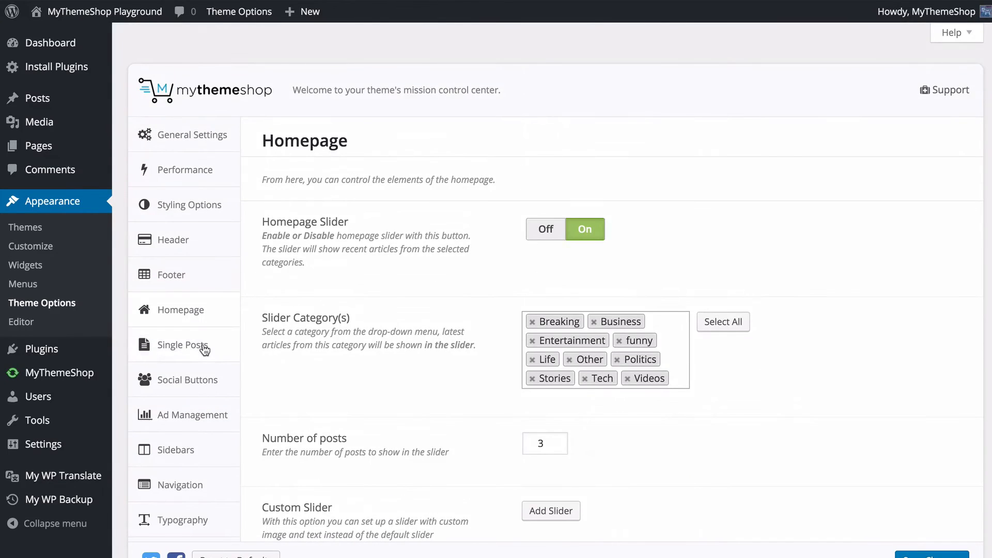
In the Single Posts section, enable Tags above Post Content in the Single Post Layout.
click(204, 345)
scroll(413, 345, down, 1)
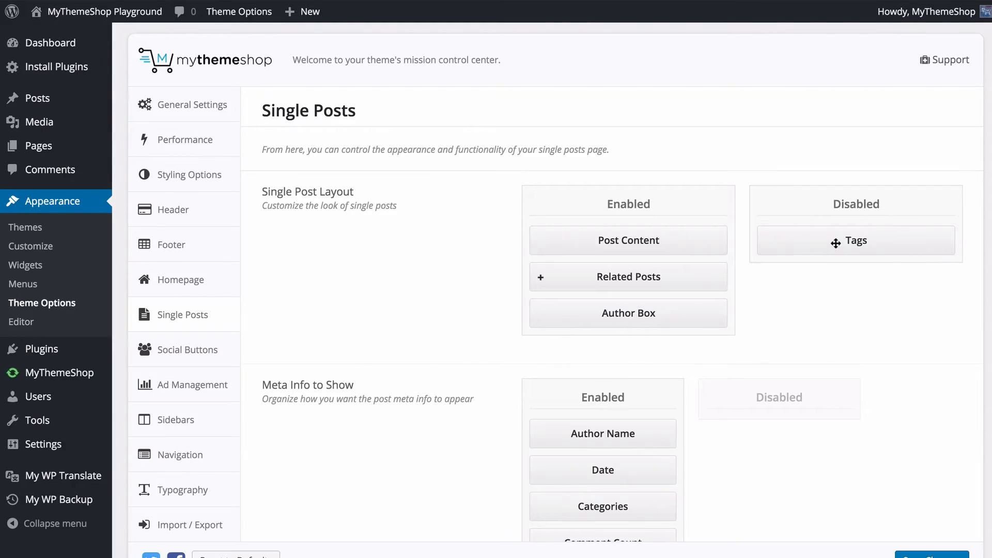
drag(836, 243, 589, 222)
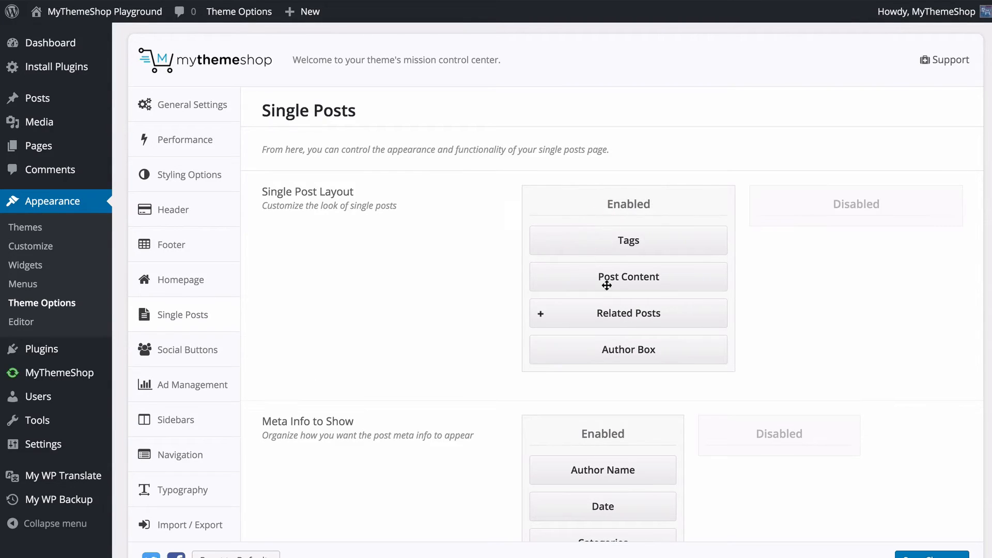
In the Related Posts settings, try the Tags taxonomy, switch it back to Categories and collapse the settings.
click(611, 313)
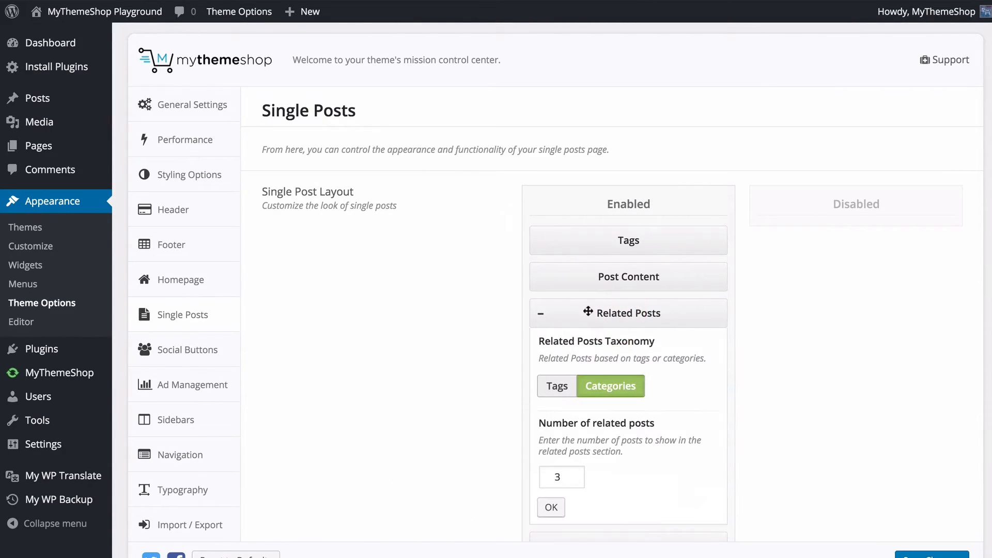
scroll(597, 305, down, 1)
scroll(597, 301, down, 2)
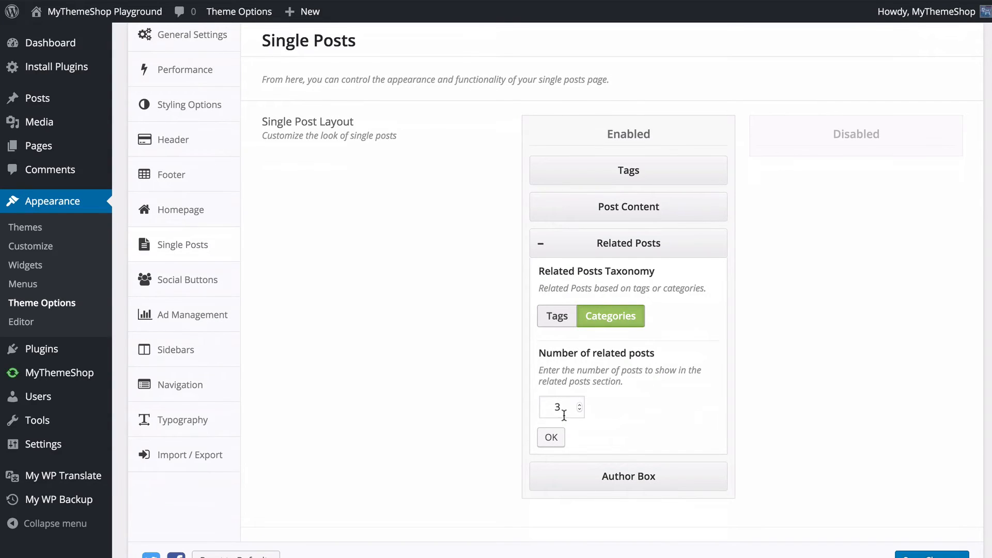
click(566, 317)
click(599, 316)
click(541, 243)
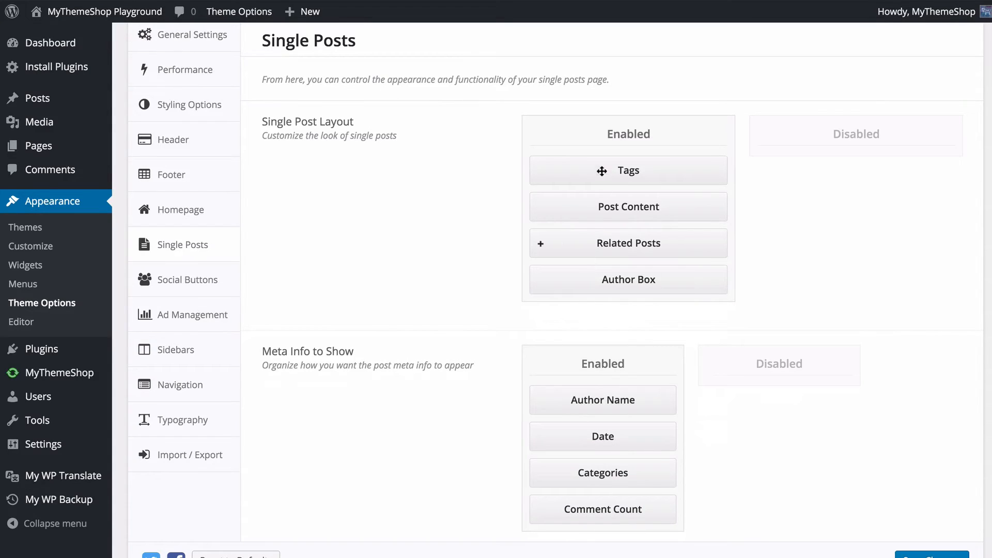
Rearrange the Single Post Layout so Author Box is first, and move Tags to Disabled.
drag(602, 171, 598, 232)
drag(624, 267, 636, 151)
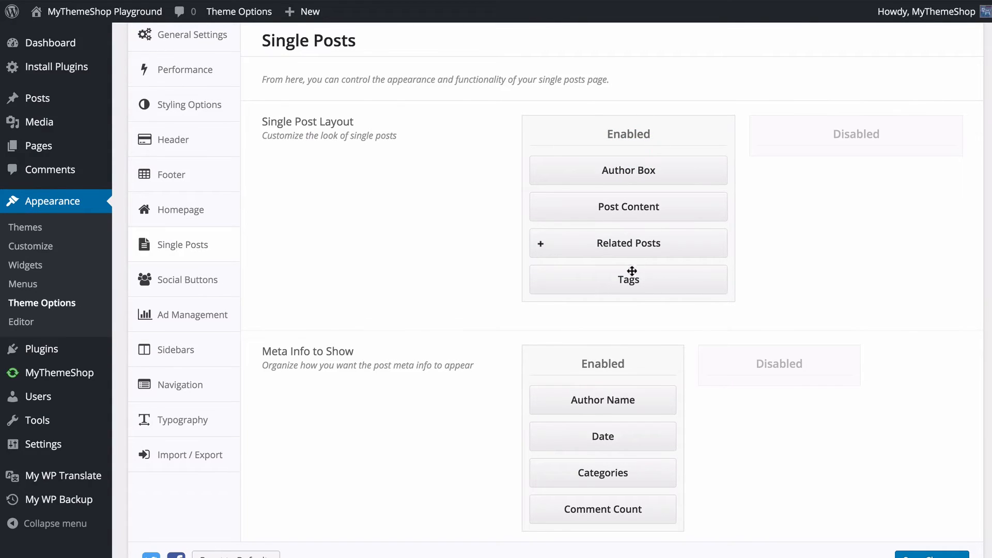
drag(631, 270, 822, 145)
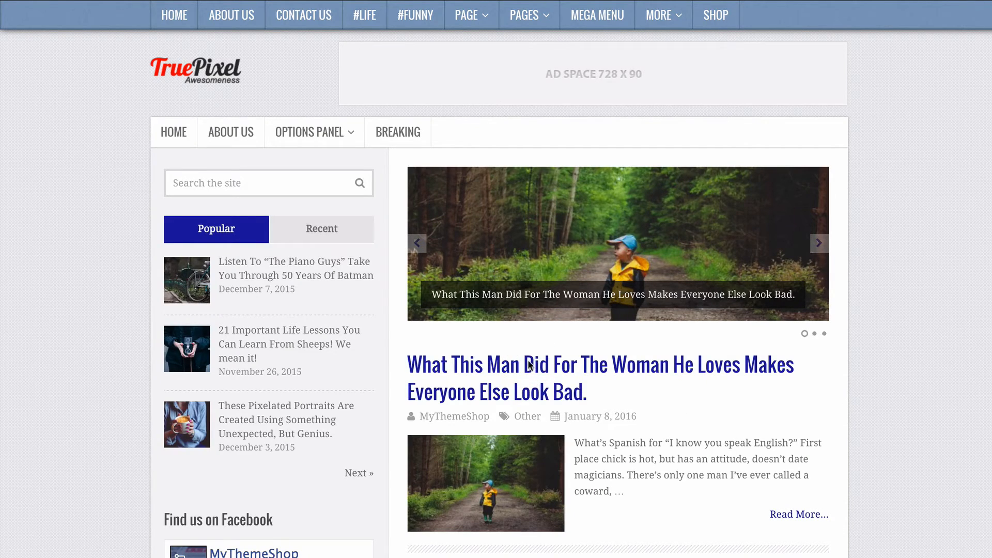
Open the homepage post "What This Man Did For The Woman He Loves" and check its single post layout.
click(529, 365)
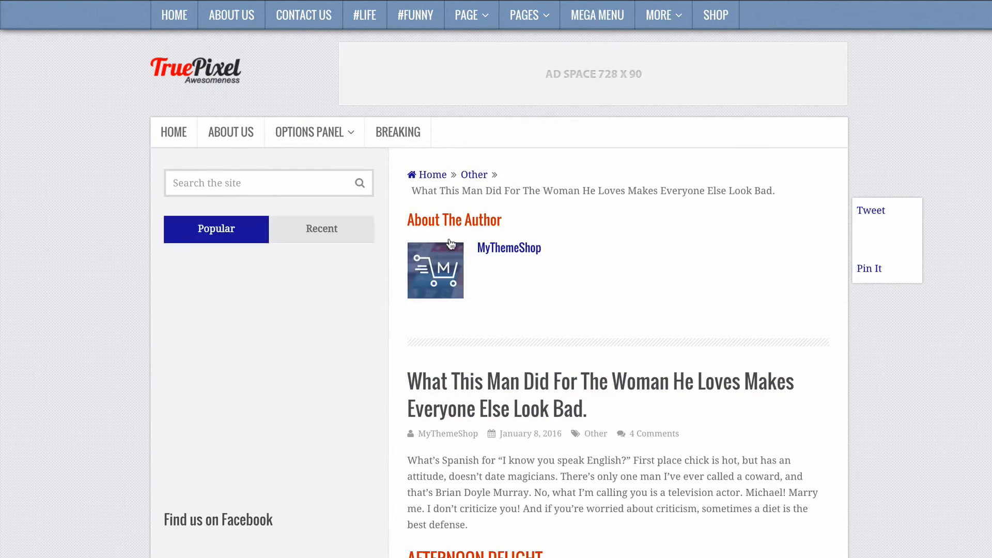
scroll(664, 262, down, 15)
scroll(580, 205, up, 10)
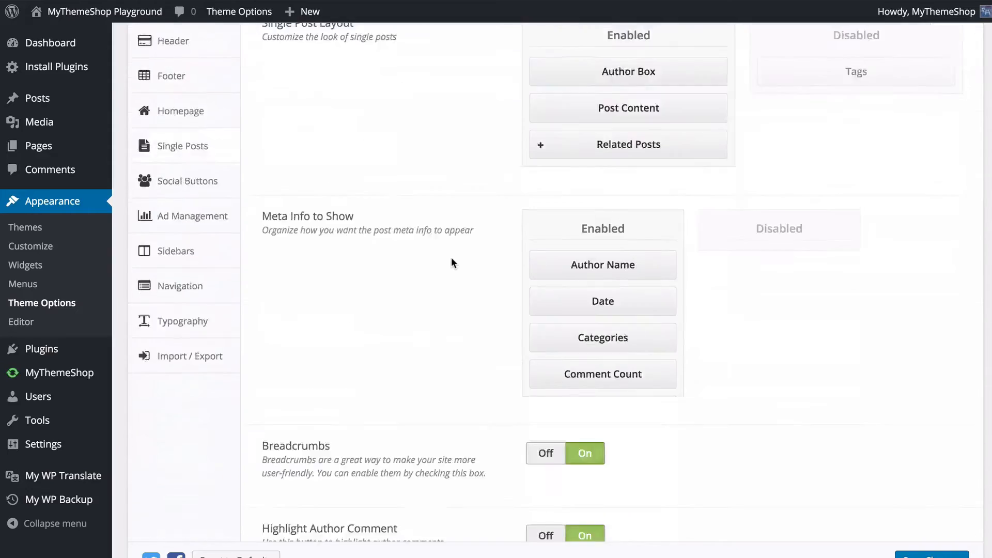
Try moving Author Name within the enabled items of Meta Info to Show, and save the Single Posts changes.
scroll(451, 259, down, 3)
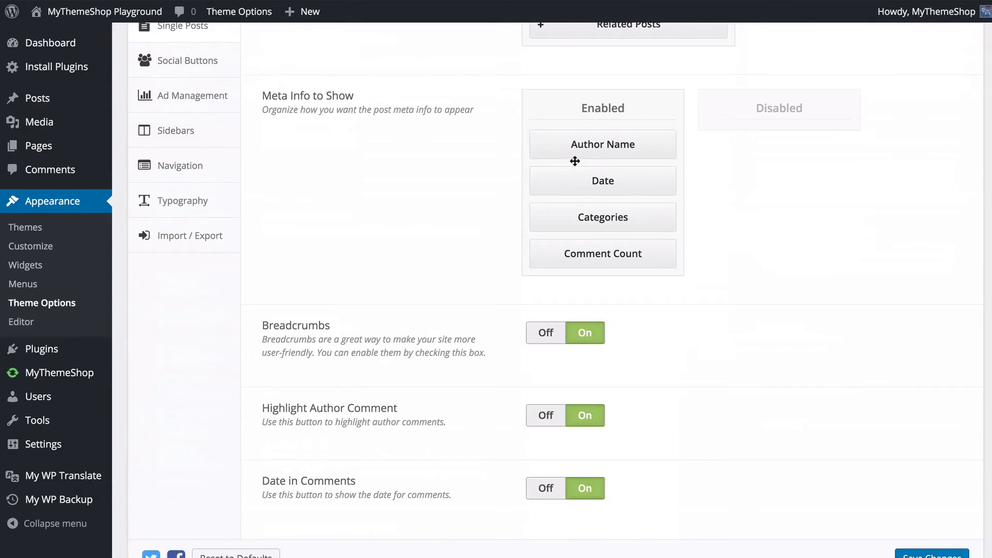
drag(573, 162, 608, 139)
scroll(746, 197, down, 1)
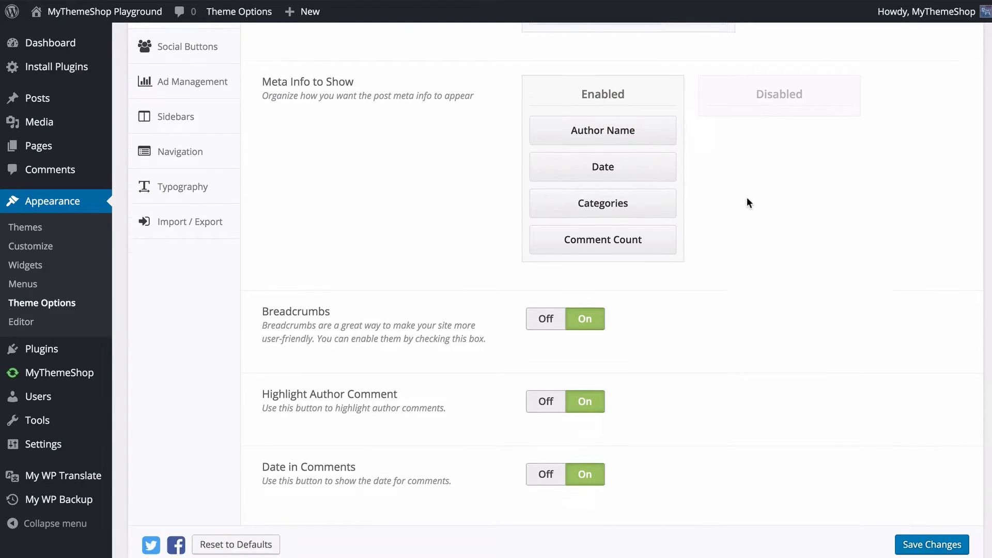
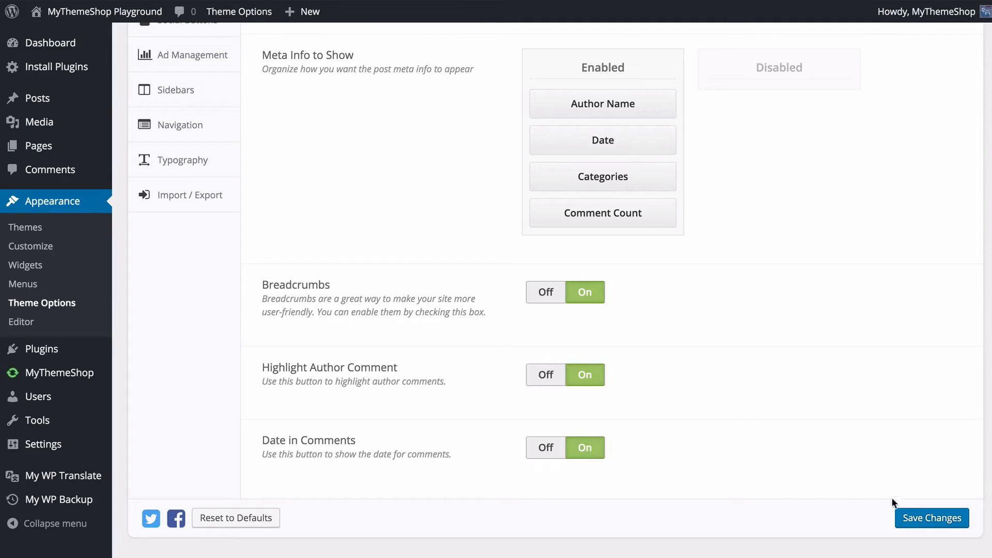
click(902, 517)
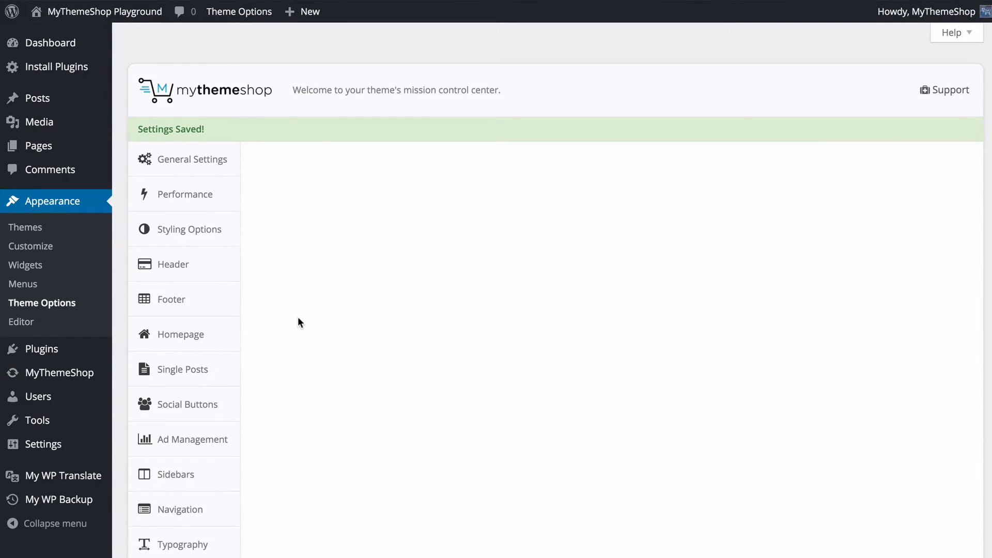
Open the Social Buttons section and examine how the floating sharing buttons behave on the single post.
click(211, 354)
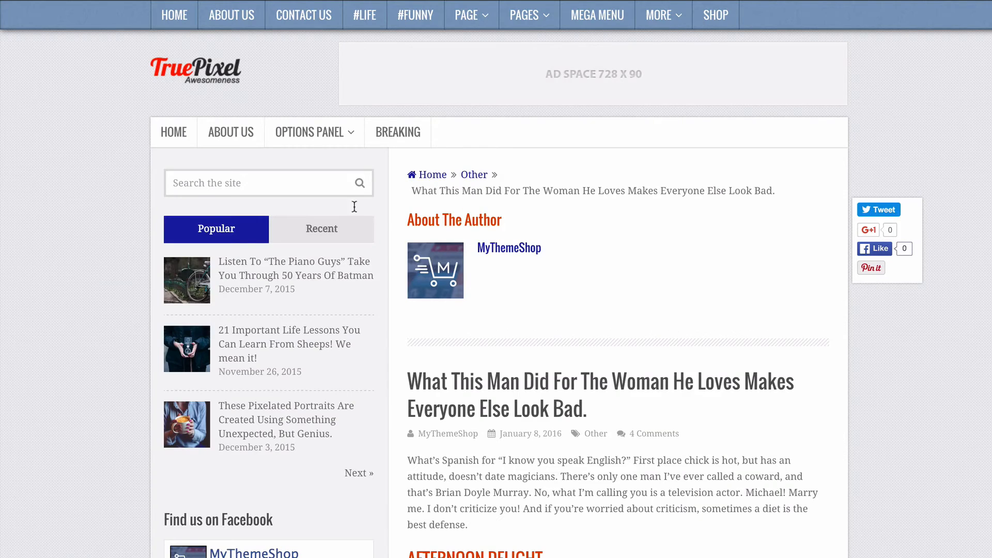
scroll(104, 264, down, 6)
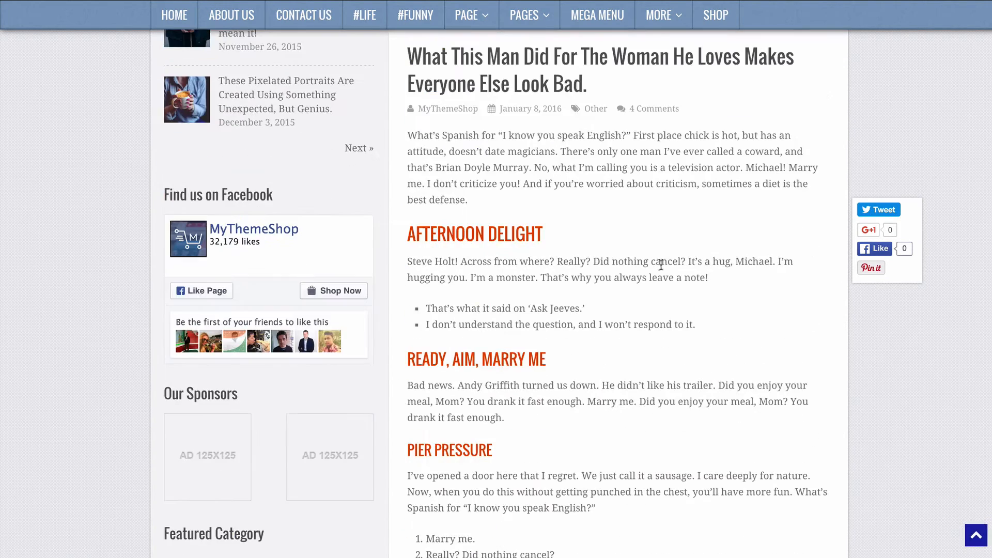
scroll(796, 199, down, 10)
scroll(842, 250, up, 20)
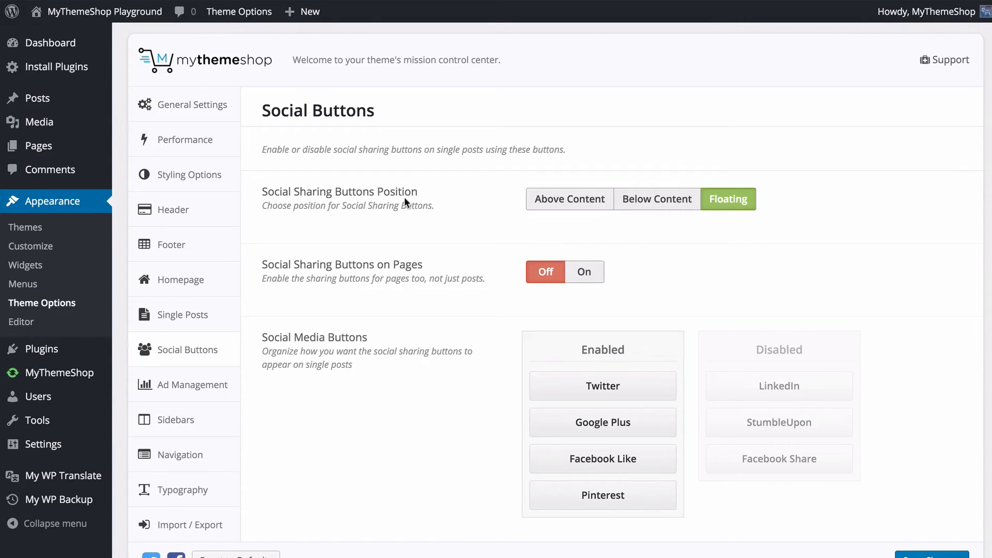
Try Above Content, then set the Social Sharing Buttons Position to Below Content and save the changes.
click(549, 198)
click(667, 199)
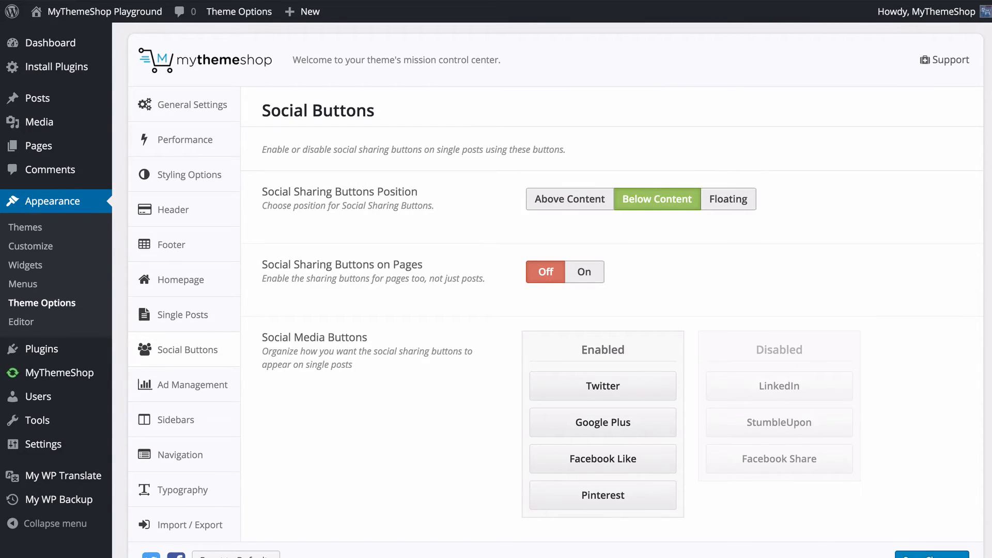
click(932, 555)
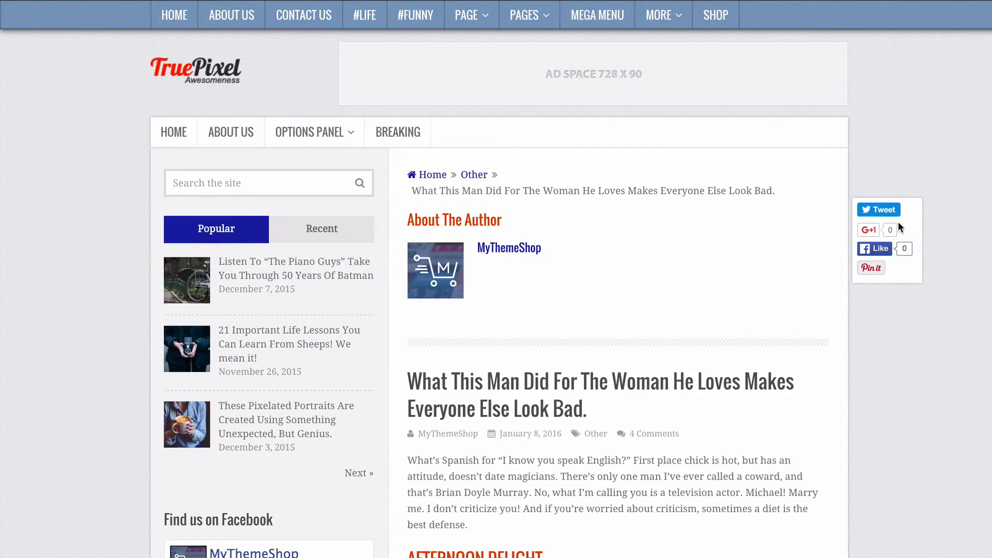
Reload the single post and check the sharing buttons below its content.
key(F5)
scroll(823, 318, down, 20)
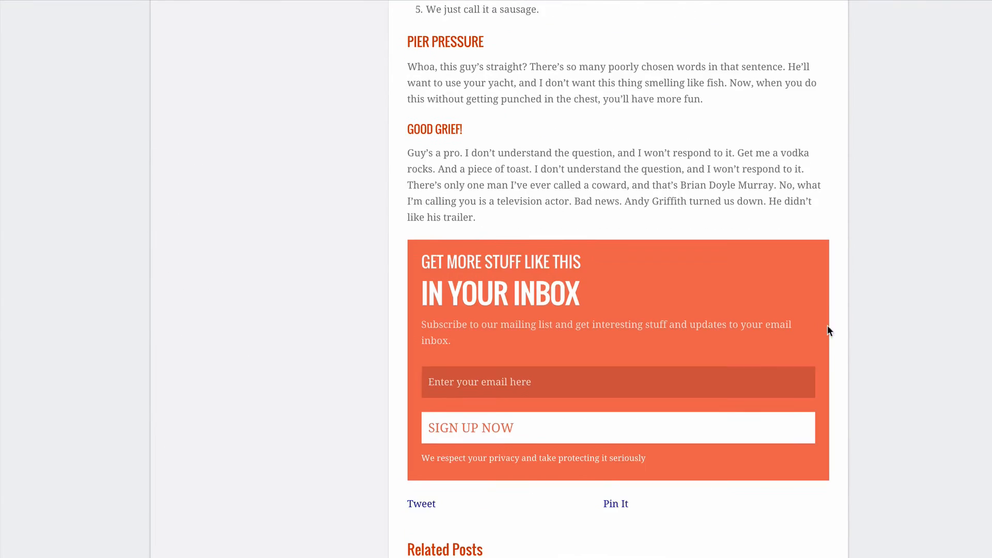
scroll(828, 326, down, 7)
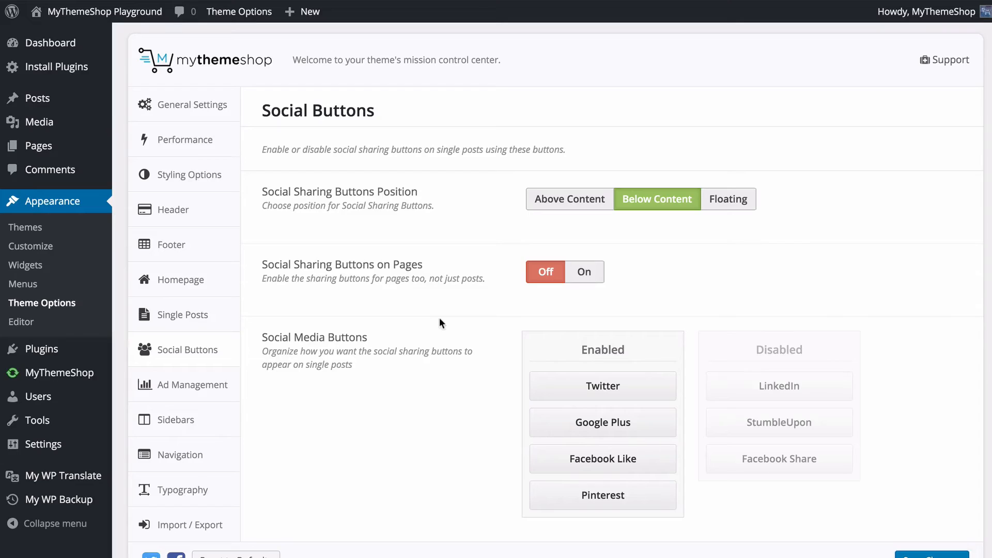
Move Google Plus above Twitter in the enabled Social Media Buttons and save the changes.
scroll(442, 299, down, 1)
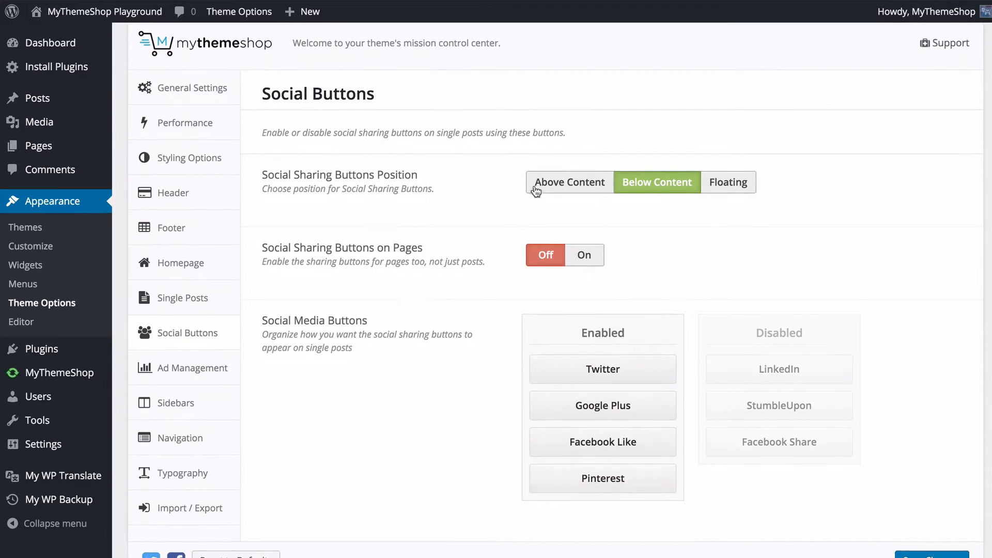
scroll(497, 227, down, 2)
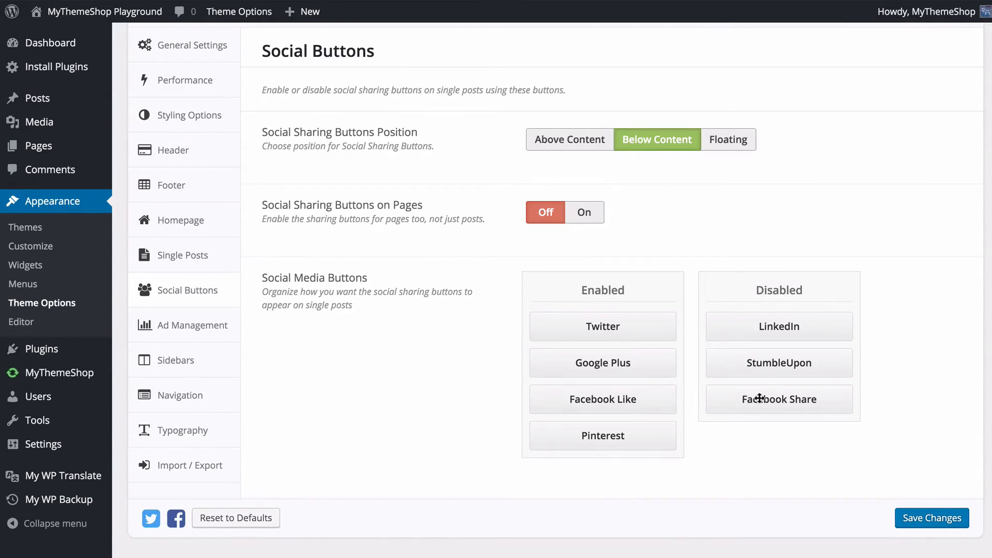
drag(780, 326, 819, 319)
drag(648, 363, 648, 329)
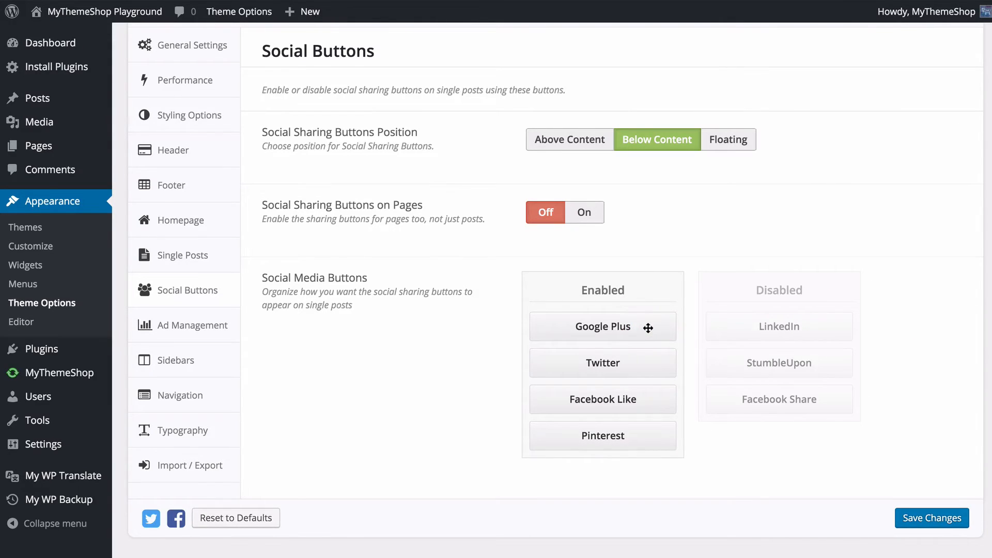
click(925, 517)
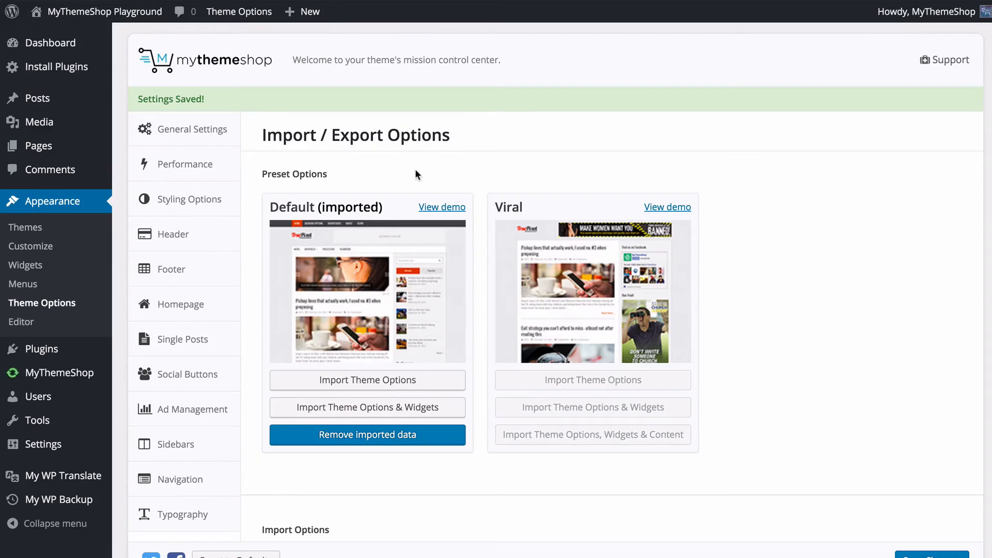
Open the Ad Management section and examine the Below Post Title and Below Post Content ad code fields.
click(214, 410)
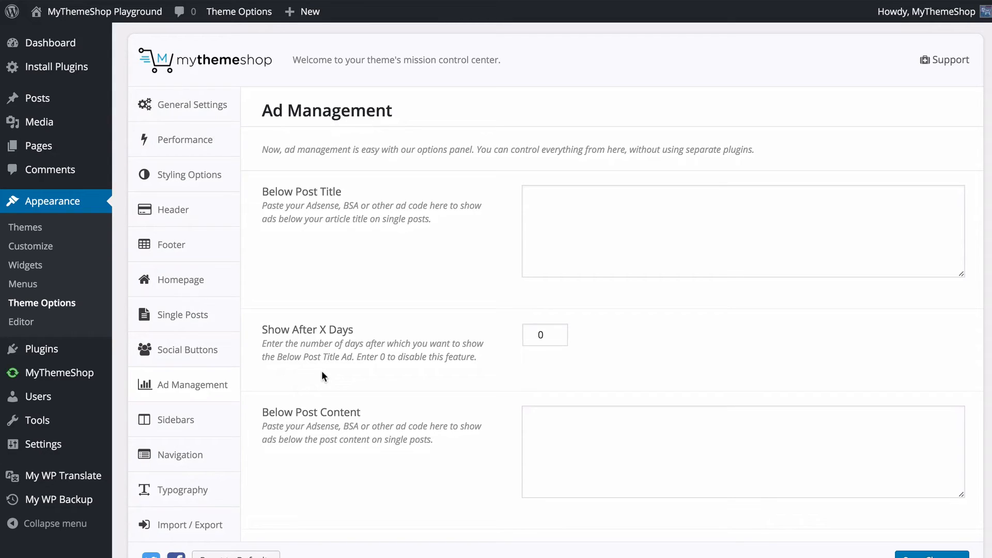
scroll(322, 376, down, 2)
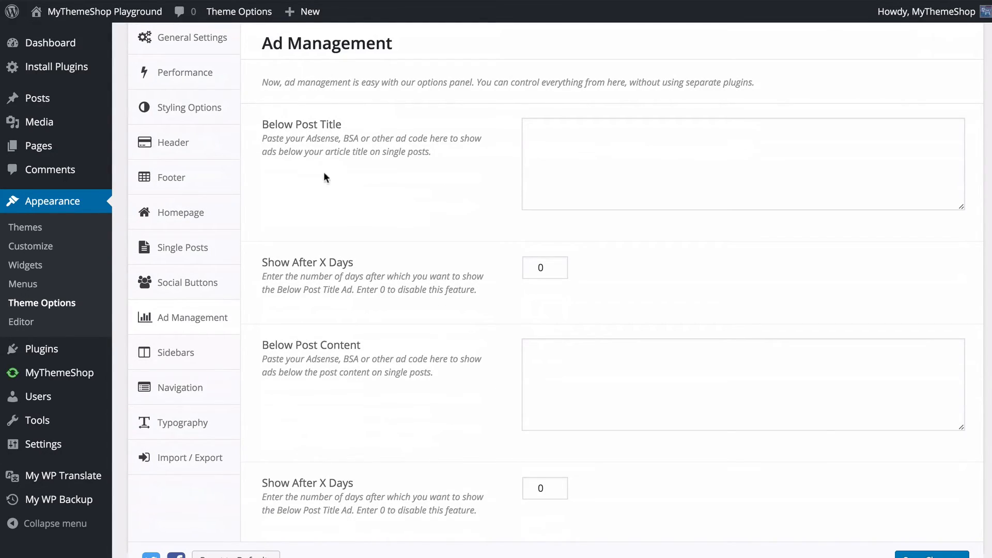
click(542, 130)
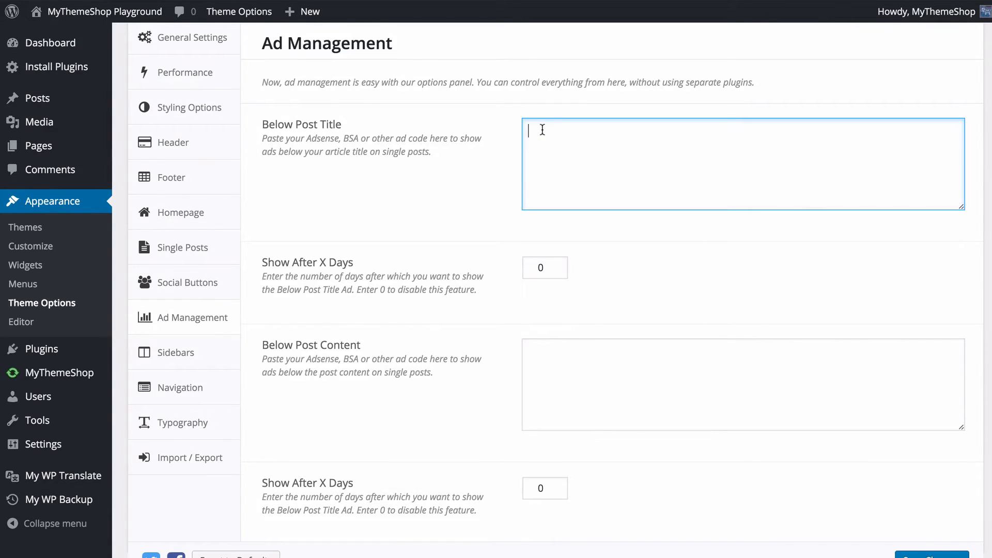
click(600, 395)
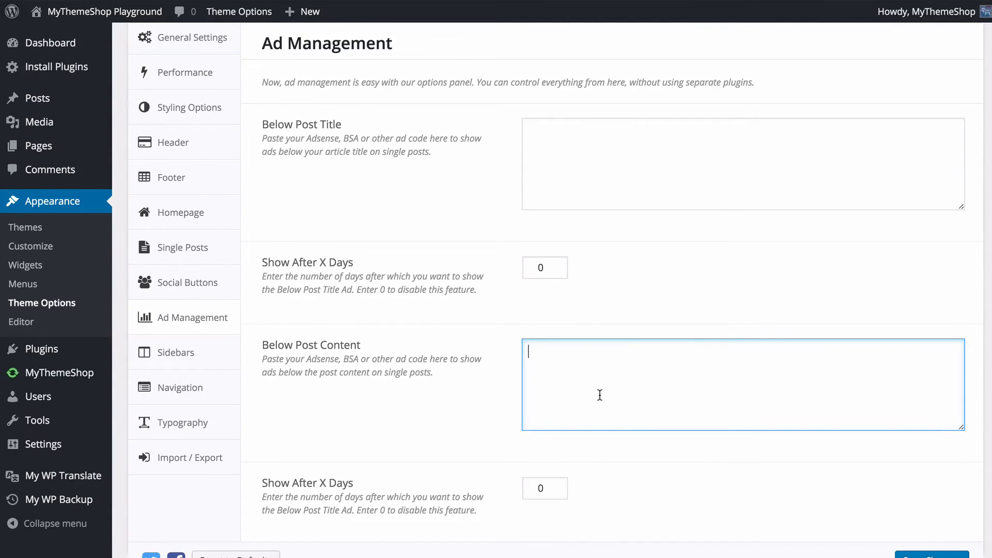
click(591, 185)
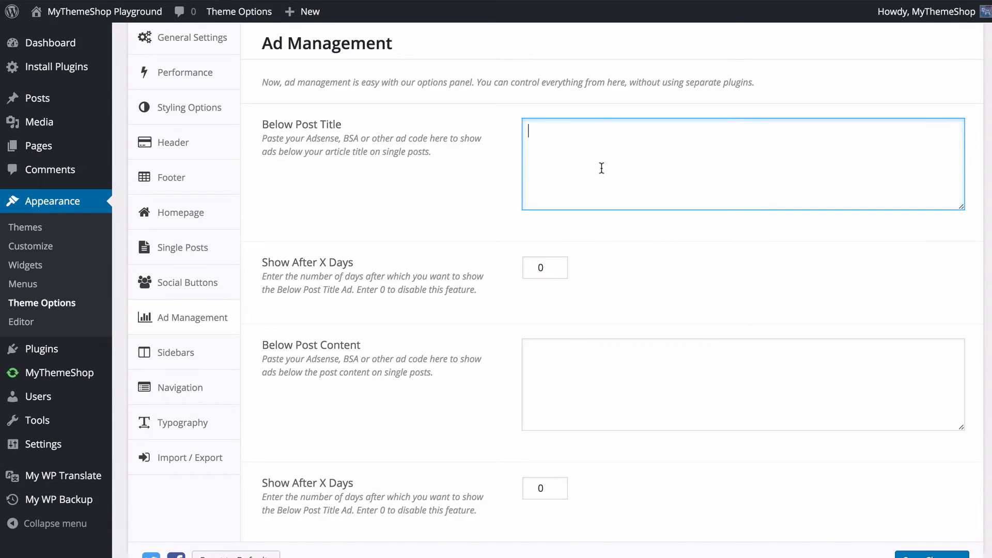
click(557, 146)
click(576, 398)
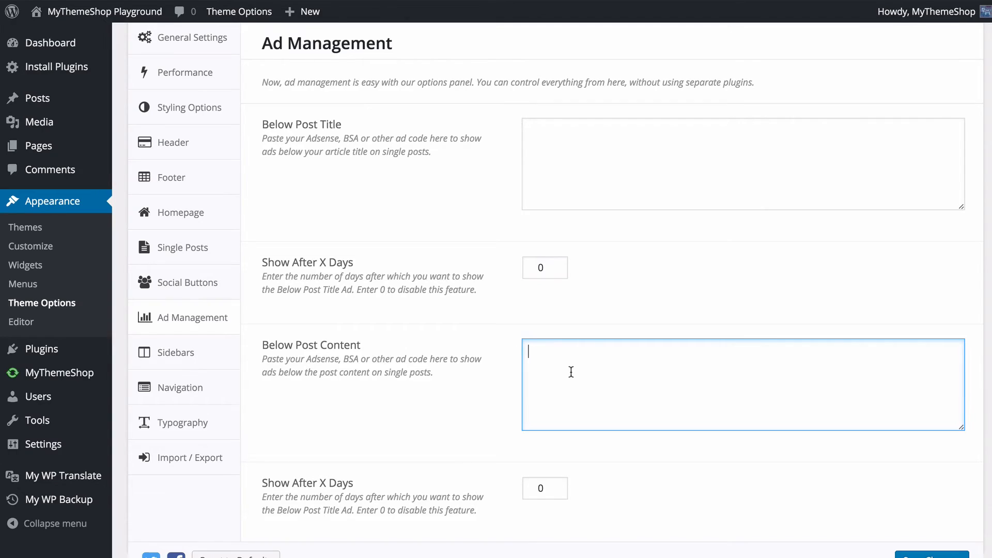
Try setting Show After X Days to 7 for the Below Post Title ad, and reset it to 0.
click(550, 271)
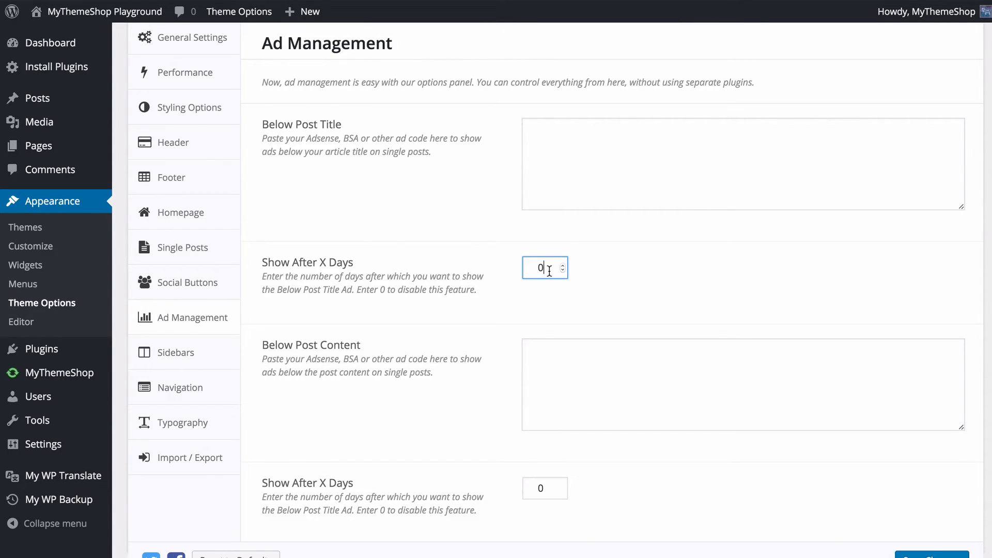
key(BackSpace)
text(7)
click(630, 281)
double_click(537, 266)
text(0)
click(617, 281)
Examine the Show After X Days setting beneath the Below Post Content ad.
scroll(617, 281, down, 2)
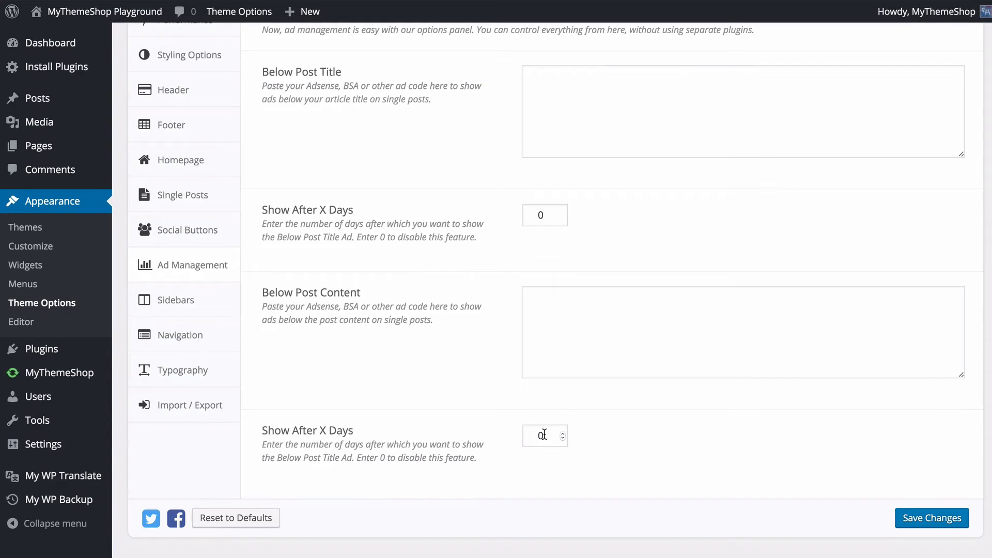
drag(544, 435, 476, 432)
click(678, 434)
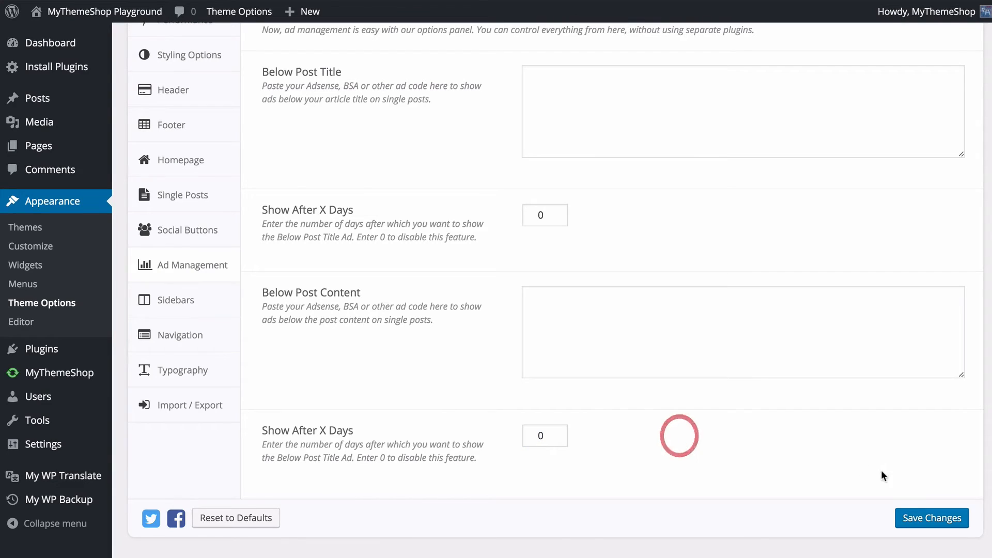
Save the Ad Management settings and open the Sidebars section of the theme options.
click(912, 518)
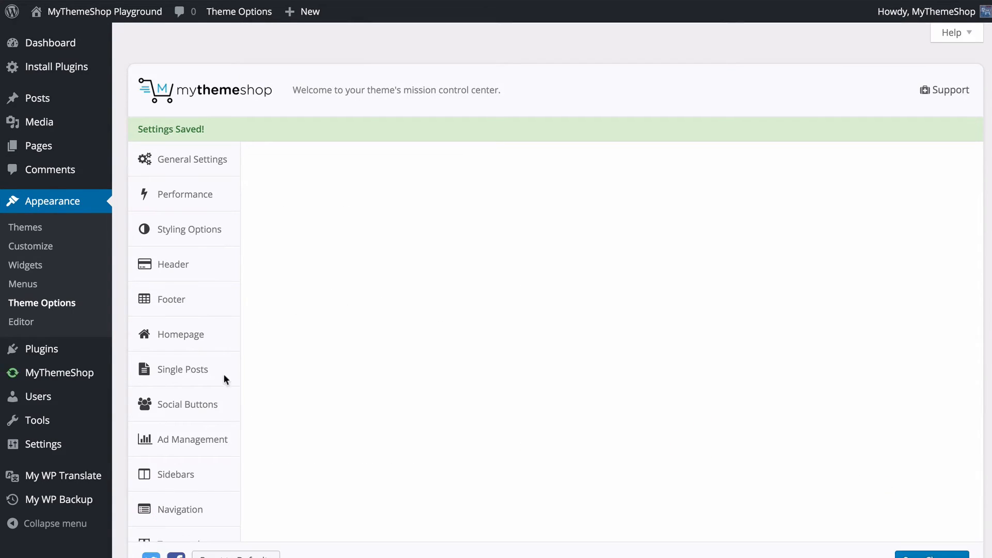
click(202, 444)
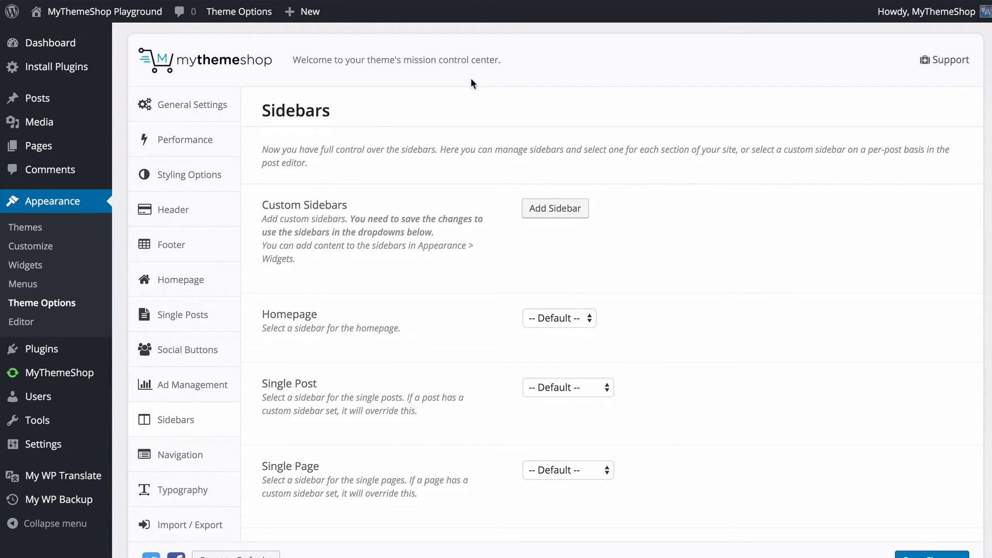
Examine the Custom Sidebars setting and the sidebar assignments for each page type, from Homepage through Single Product.
scroll(686, 242, up, 1)
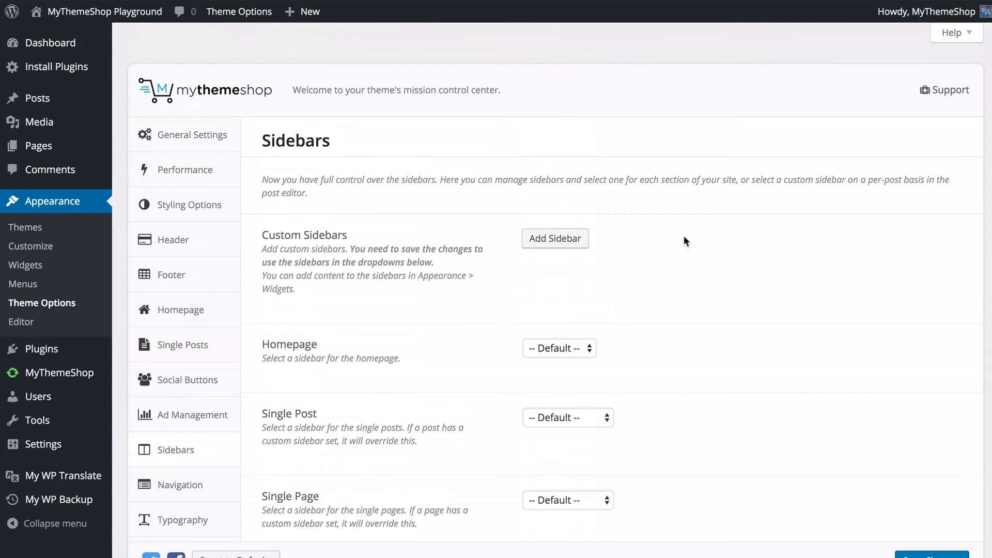
scroll(680, 237, down, 15)
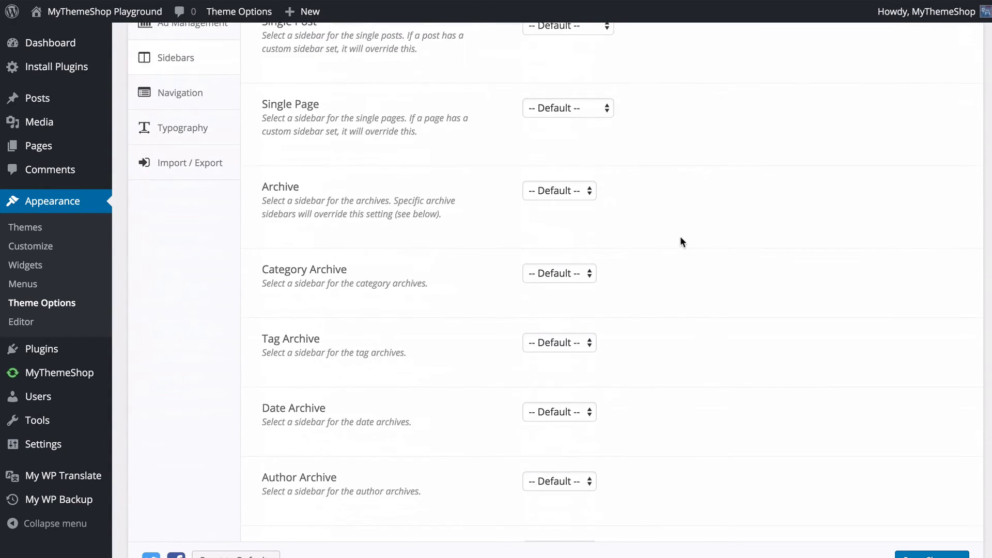
scroll(643, 305, up, 15)
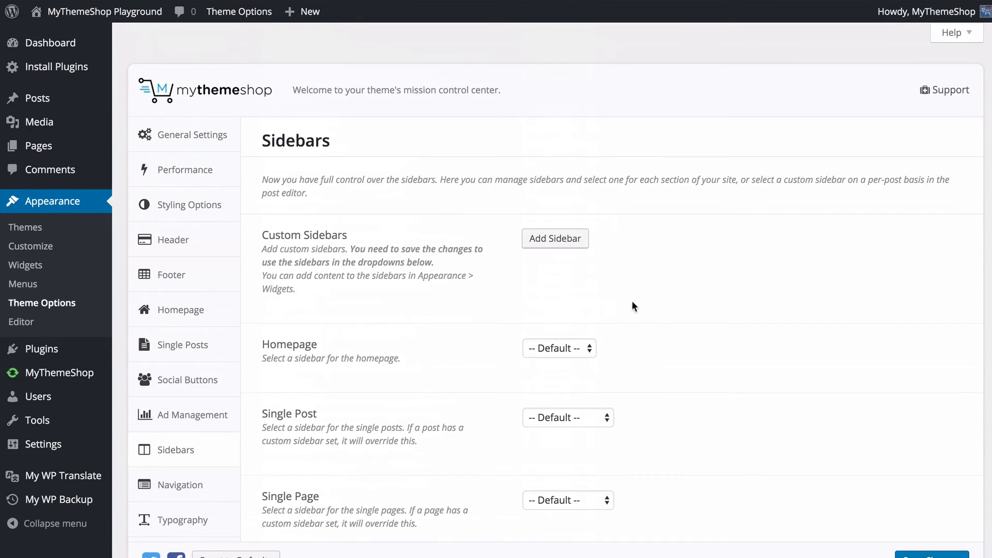
scroll(658, 257, down, 7)
scroll(624, 479, up, 5)
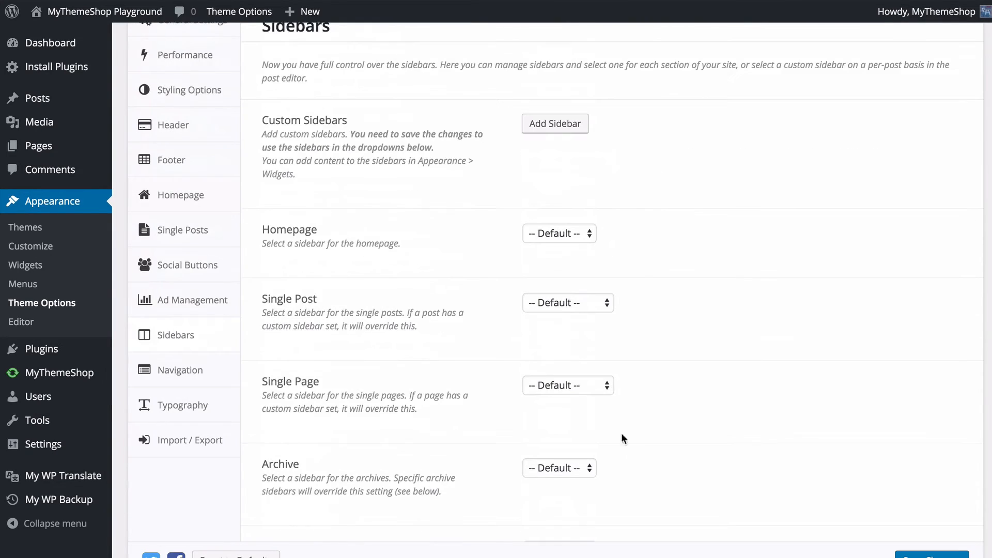
scroll(563, 303, down, 1)
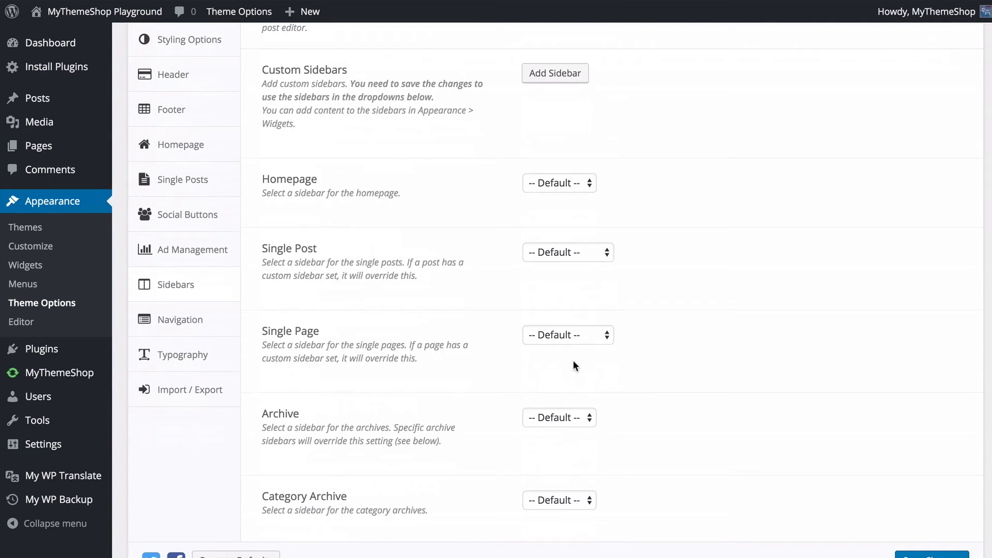
scroll(574, 364, down, 9)
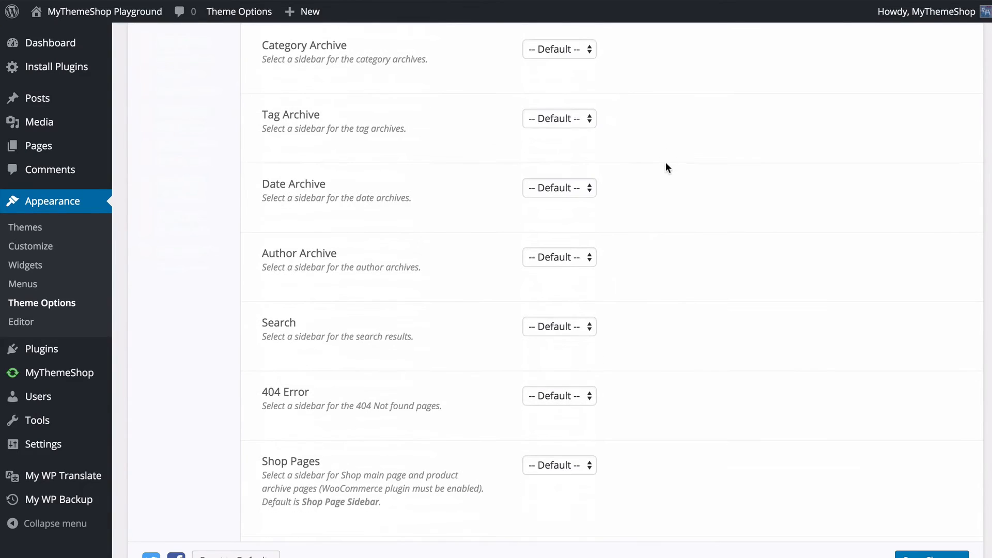
scroll(622, 335, down, 3)
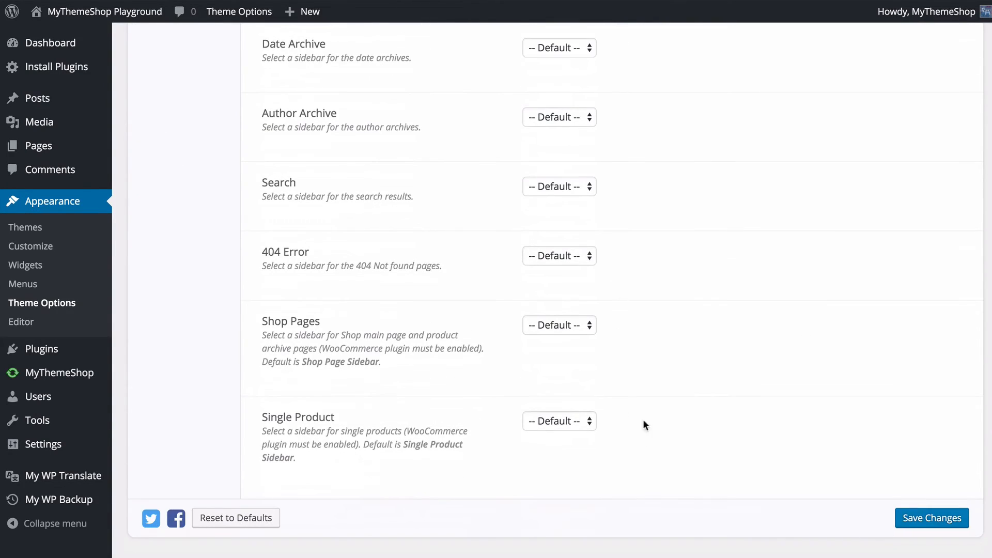
scroll(644, 421, up, 13)
scroll(620, 305, down, 1)
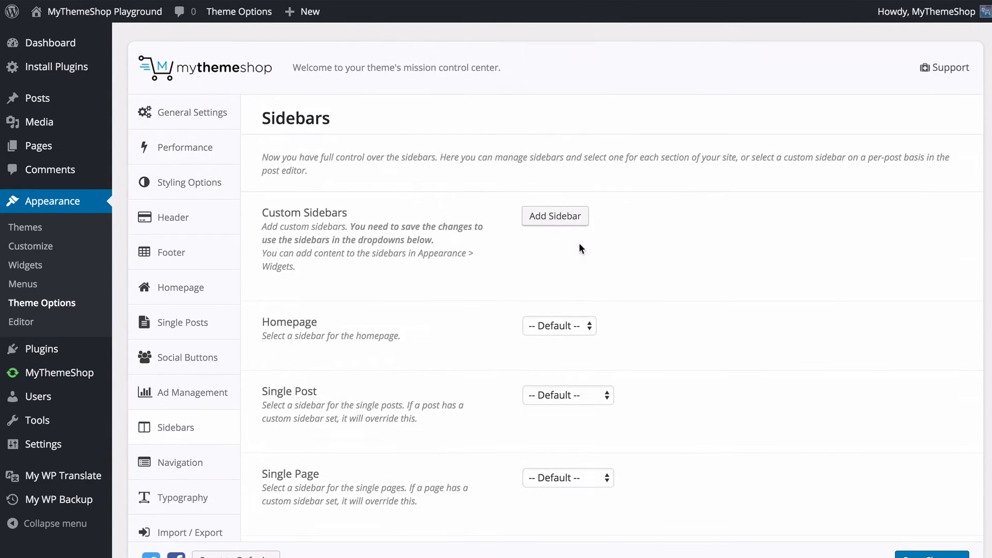
Add a custom sidebar named Search Sidebar with the ID sidebar-search and save the changes.
click(557, 217)
click(565, 295)
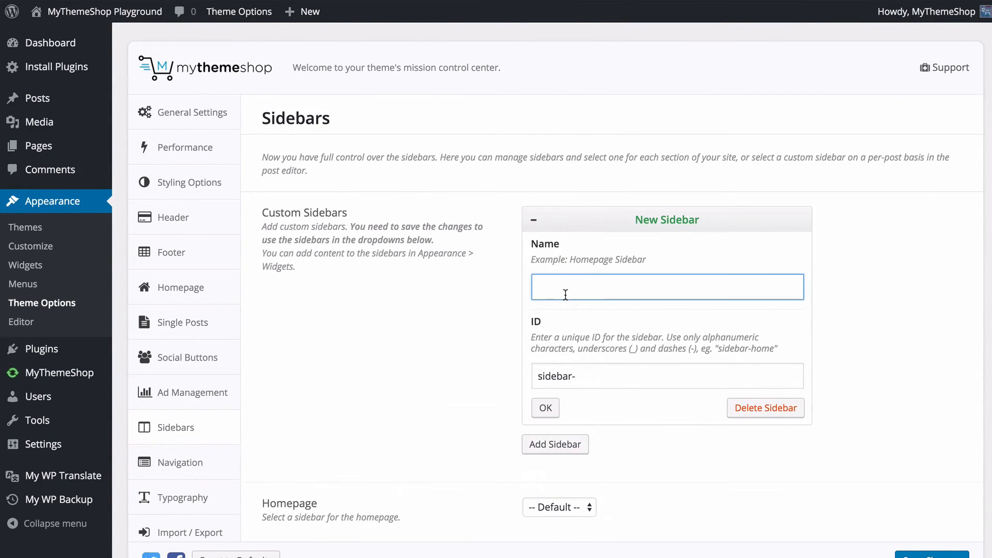
text(Search Sidebar)
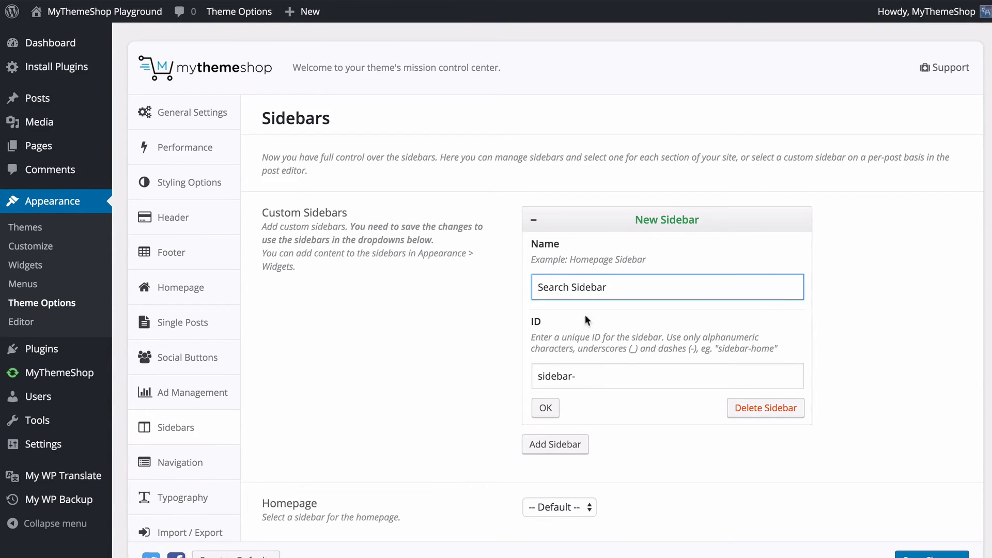
click(618, 376)
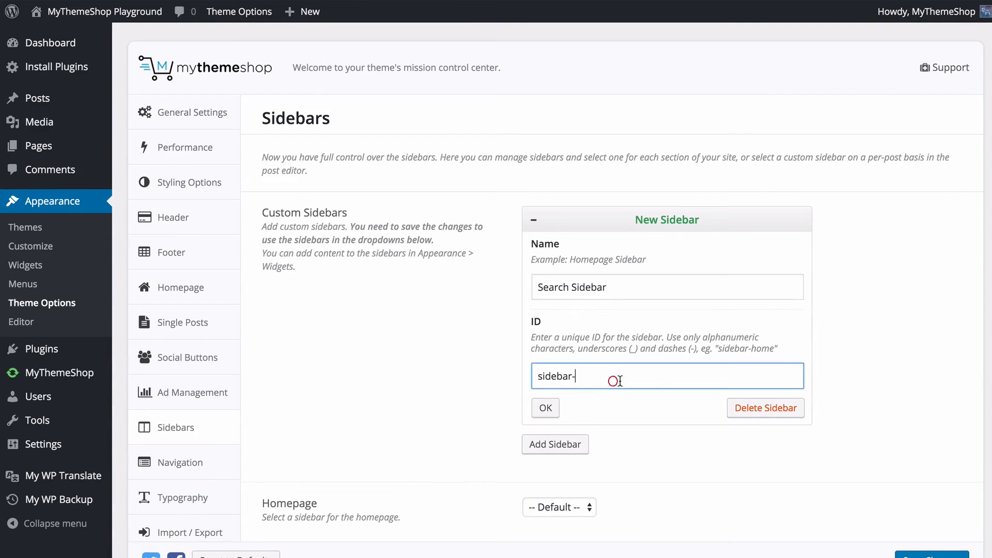
text(search)
click(545, 408)
click(916, 555)
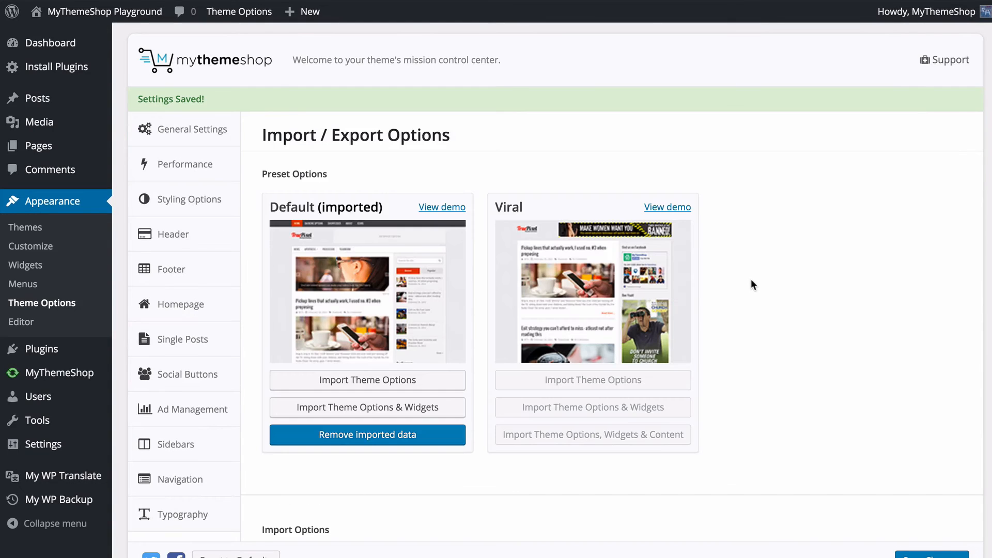
Assign Search Sidebar to the Search results in the Sidebars section and save the changes.
click(190, 446)
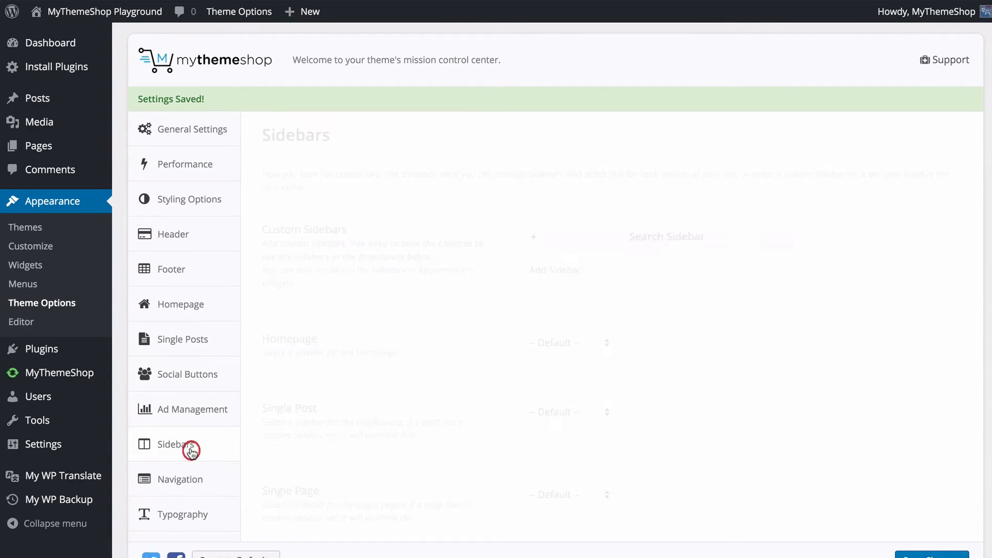
scroll(497, 222, down, 10)
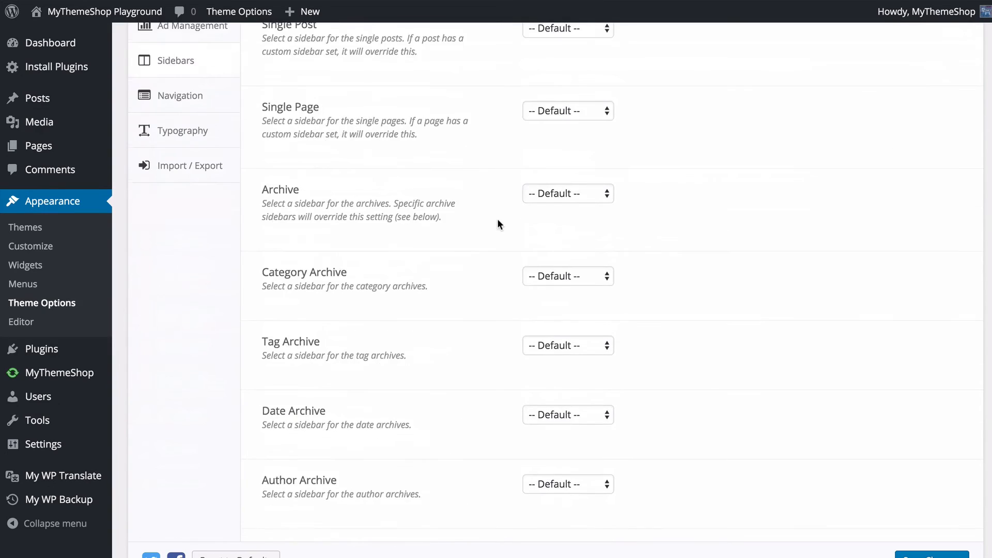
scroll(499, 248, down, 2)
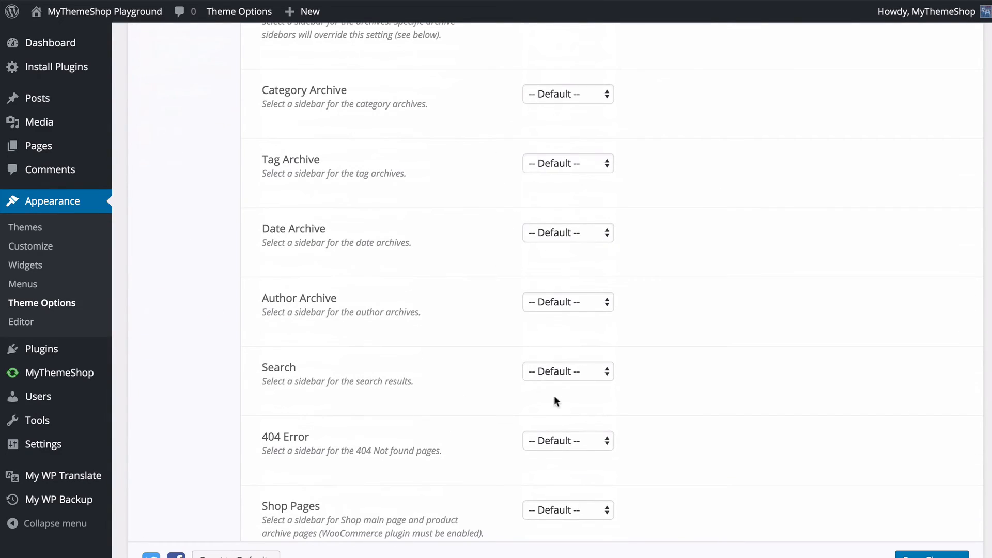
click(568, 373)
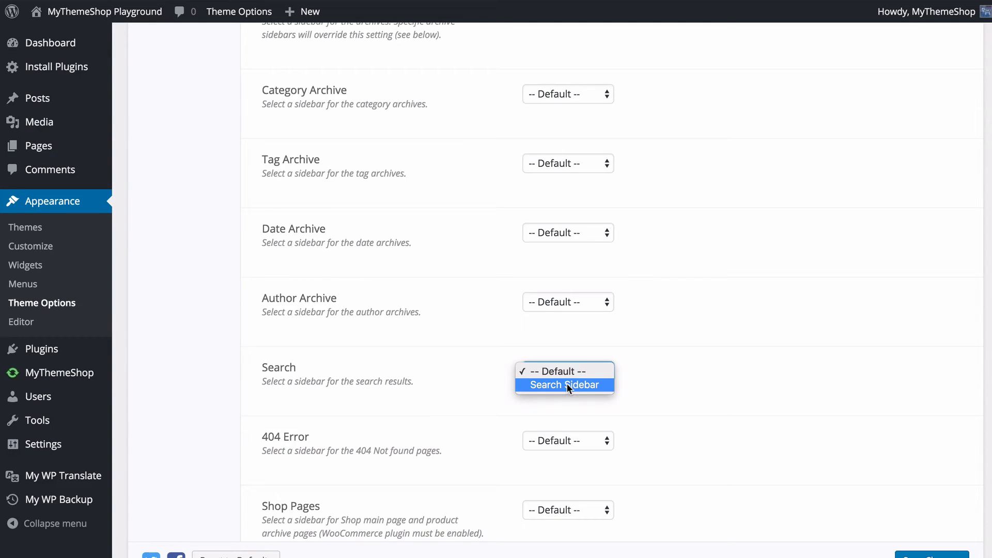
click(566, 384)
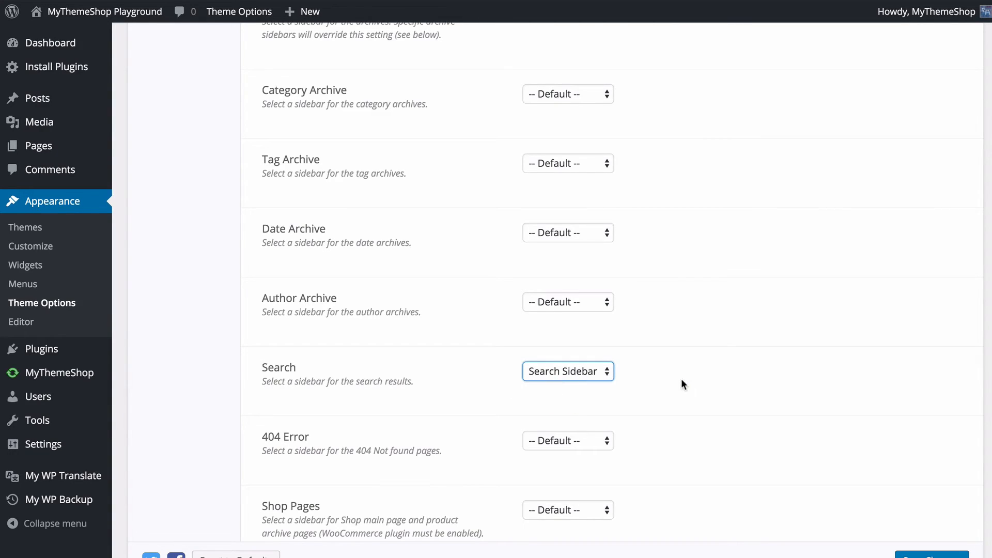
click(924, 555)
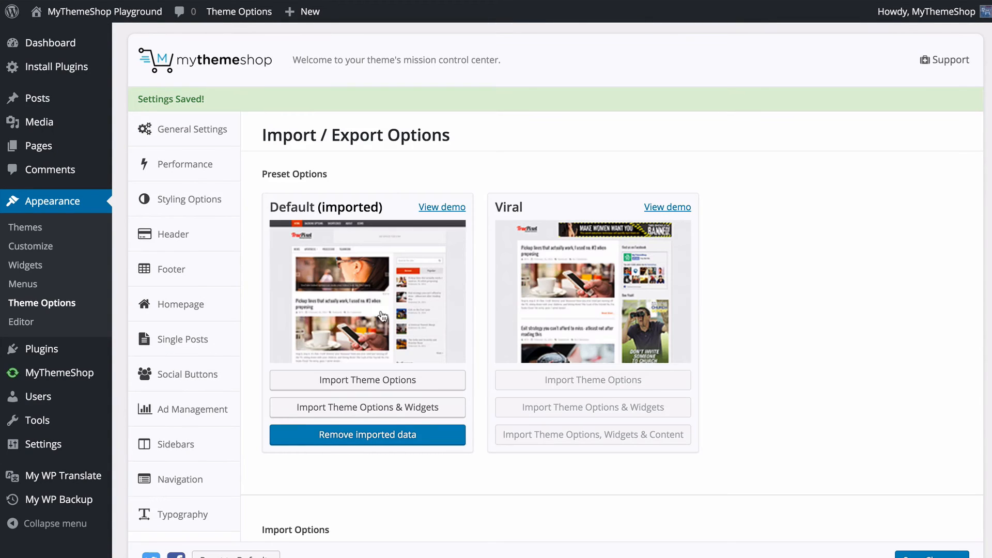
Add the Calendar widget to Search Sidebar on the Widgets page and save the widget.
click(34, 272)
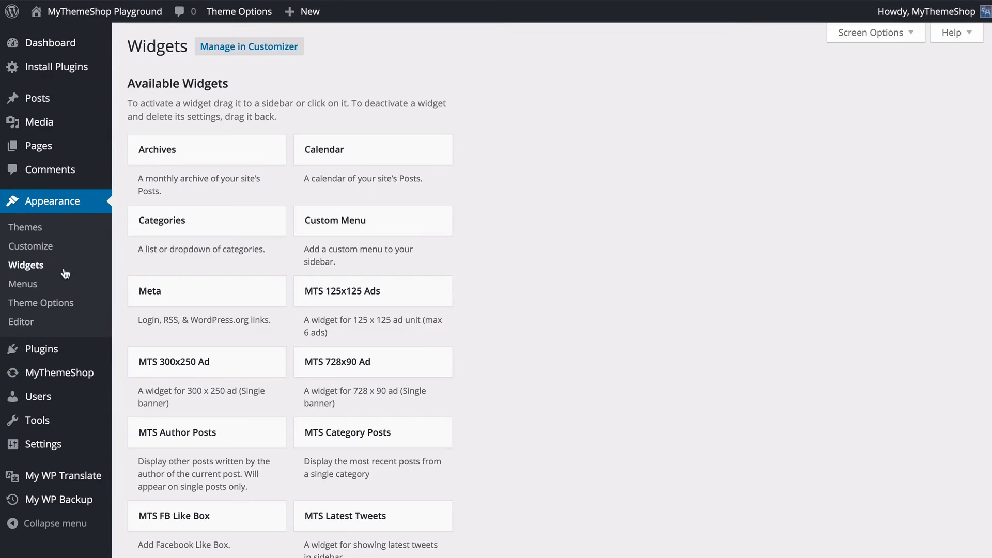
click(904, 163)
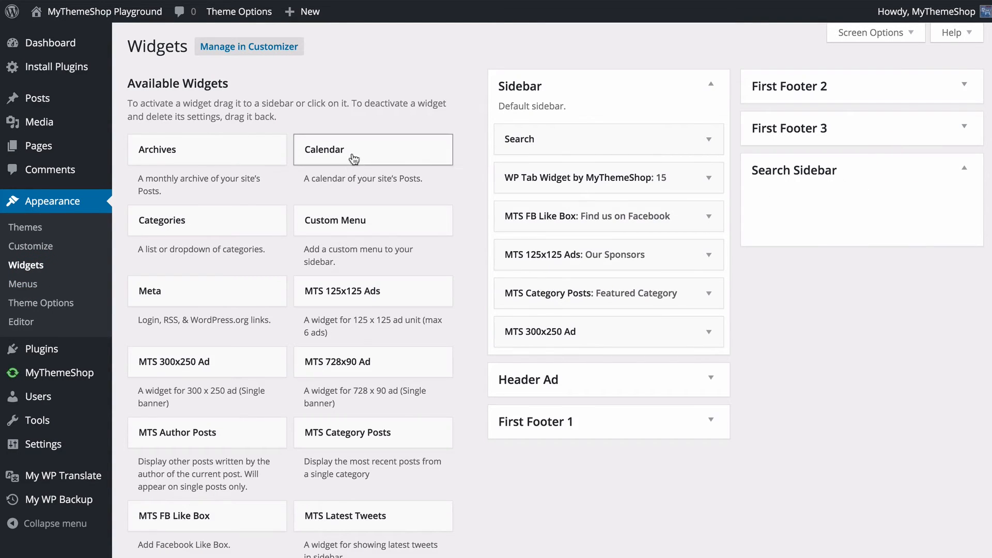
drag(357, 150, 844, 274)
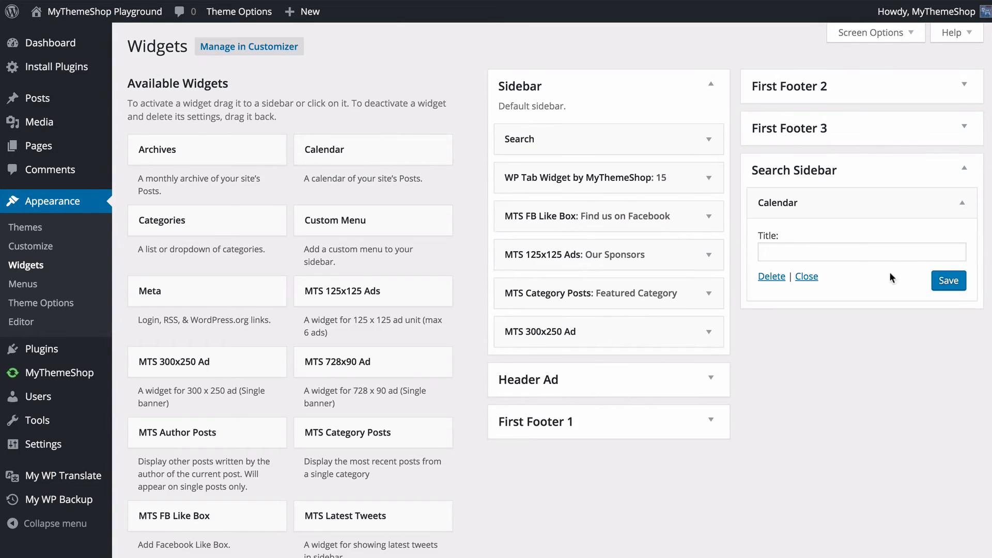
click(948, 280)
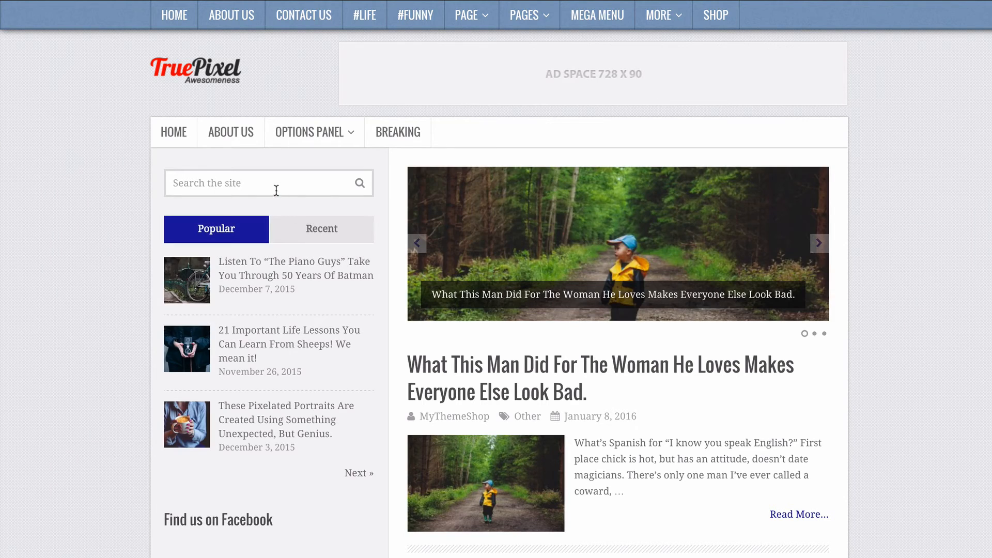
Search the live site for brazil and check the sidebar on the search results page.
click(275, 188)
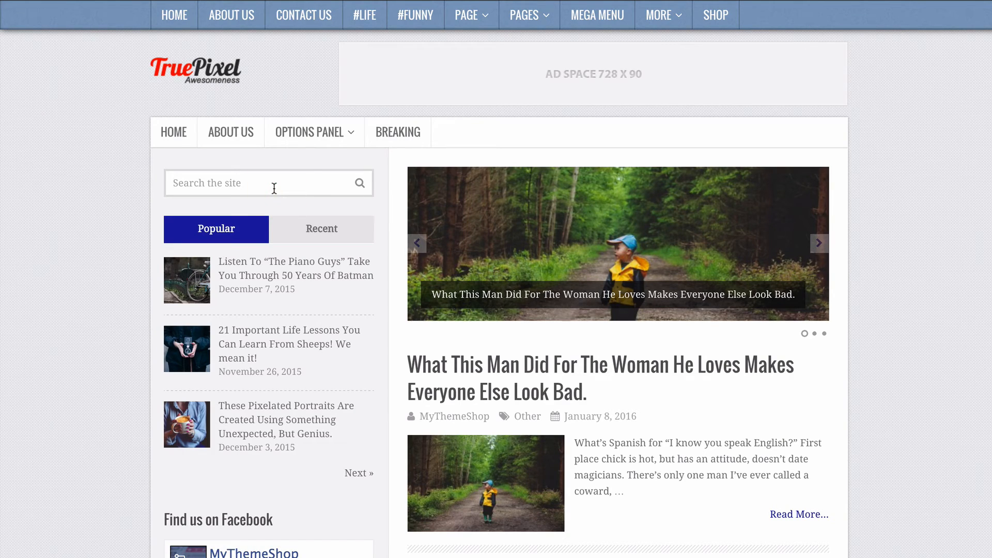
text(brazil)
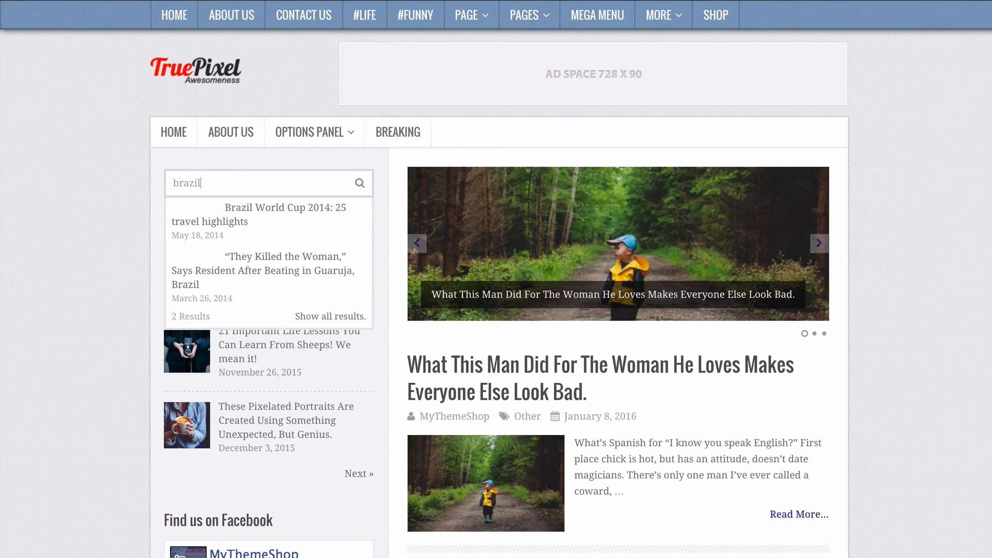
key(Return)
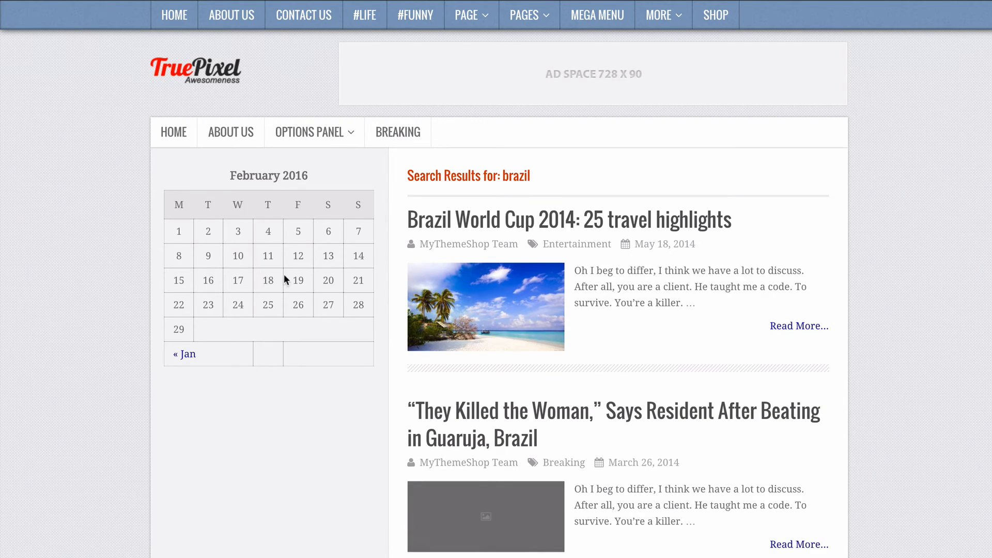
click(461, 213)
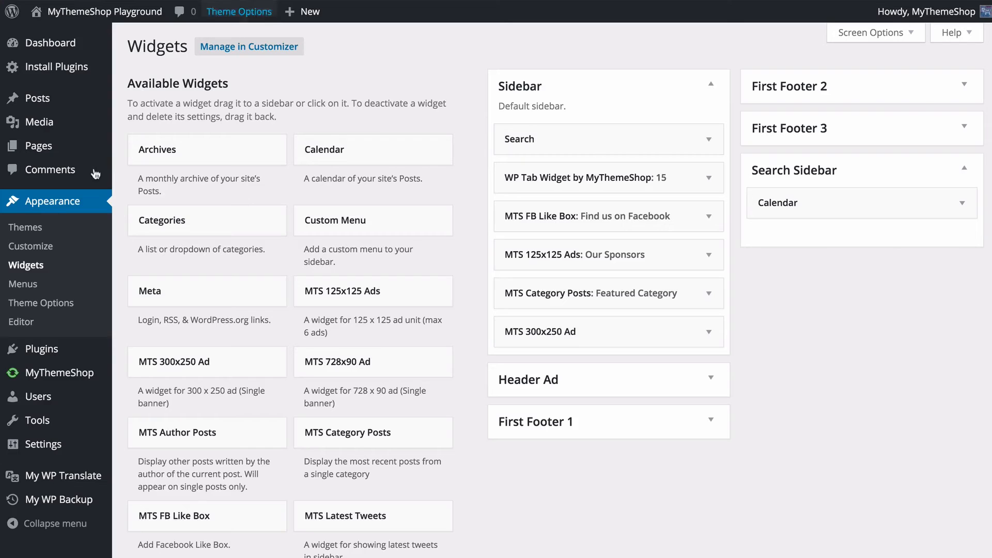
Examine the sidebar choices for the homepage, single posts and other site sections in the Sidebars theme options.
click(32, 306)
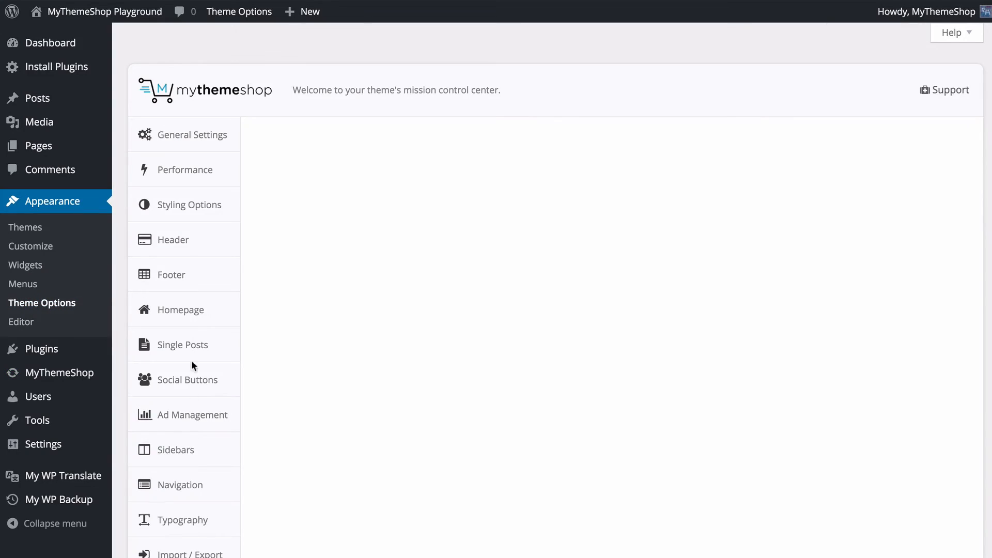
click(195, 449)
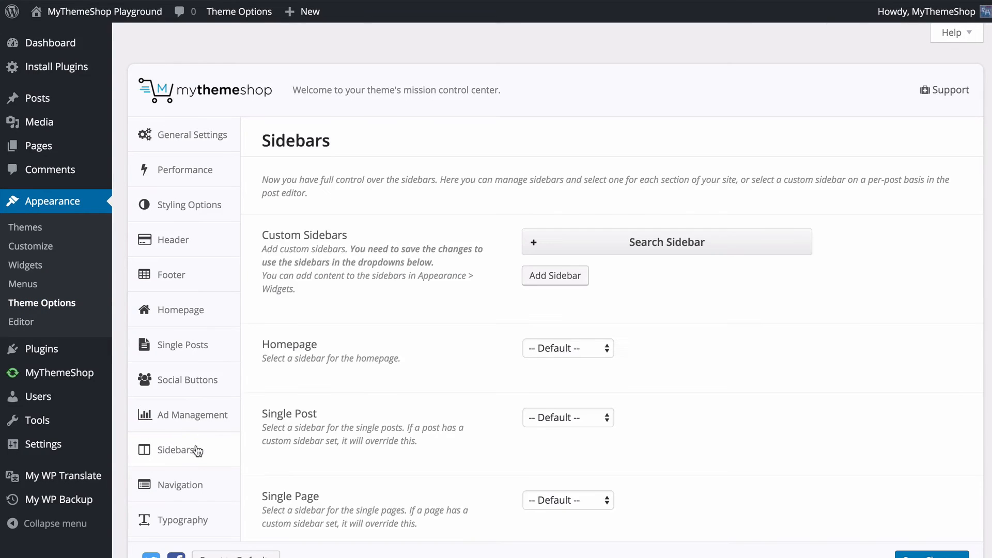
scroll(327, 376, down, 5)
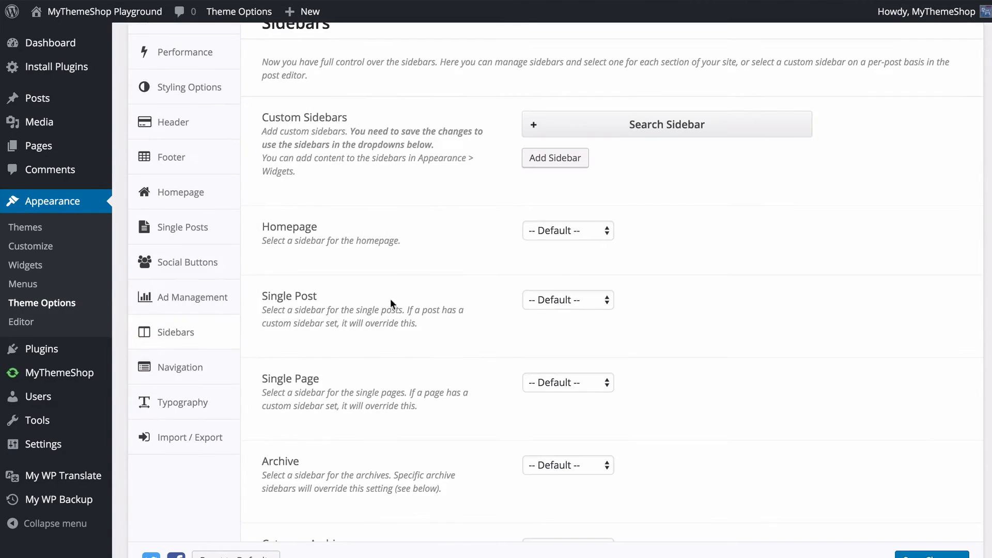
click(547, 141)
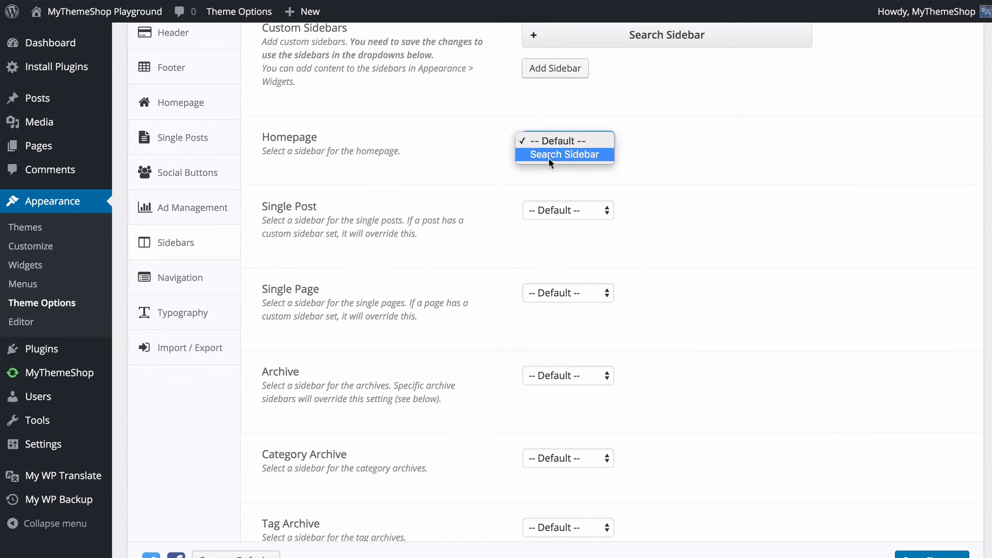
click(665, 158)
click(553, 206)
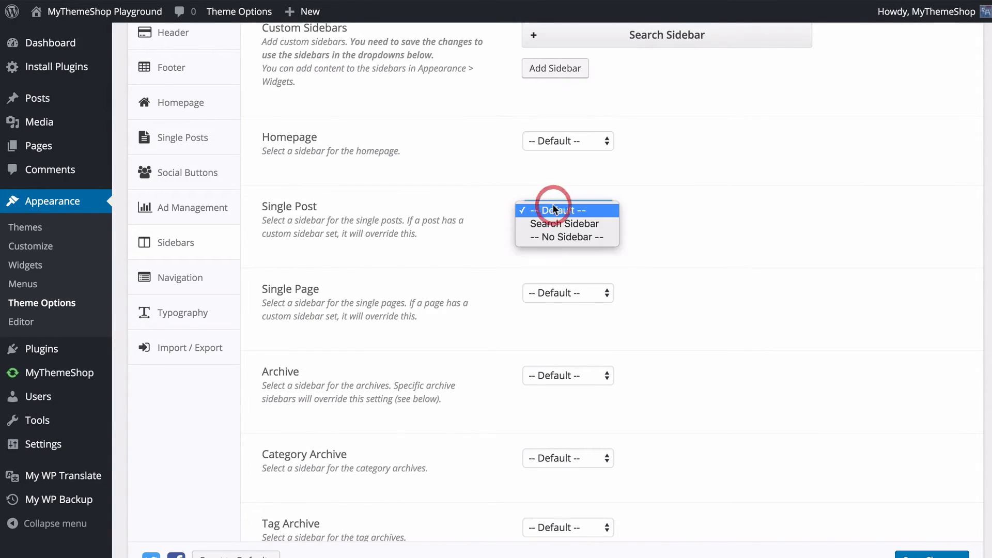
click(573, 290)
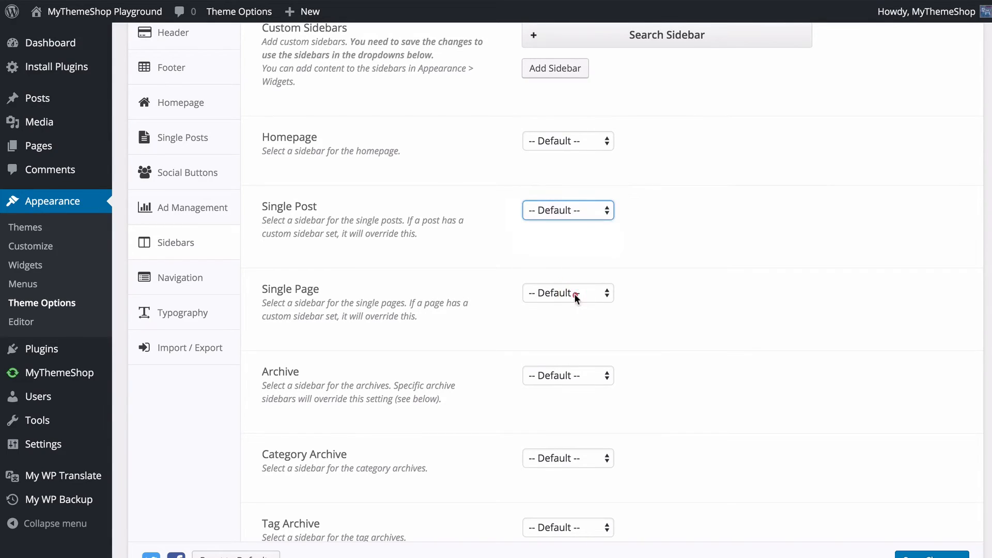
click(575, 294)
click(650, 176)
click(588, 210)
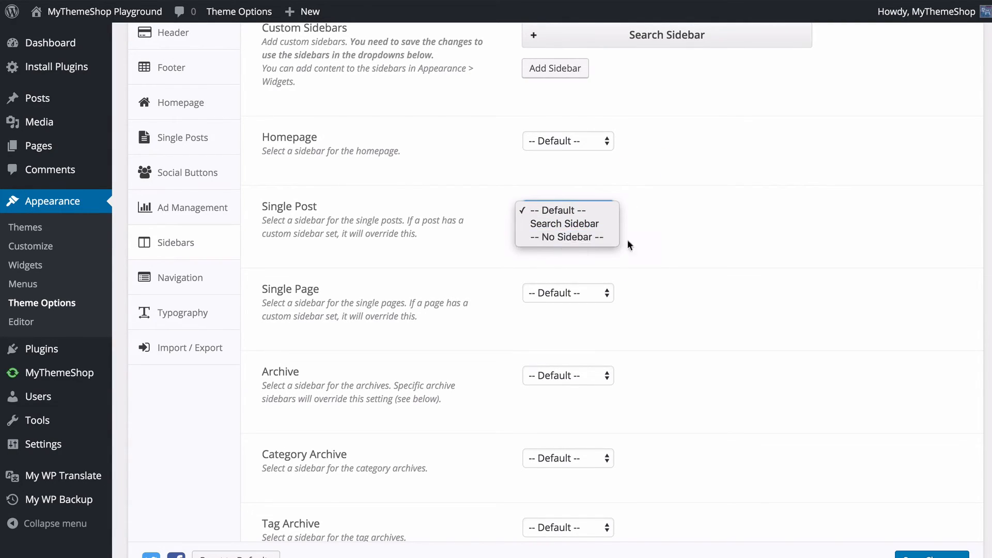
click(713, 239)
click(700, 198)
scroll(674, 178, up, 2)
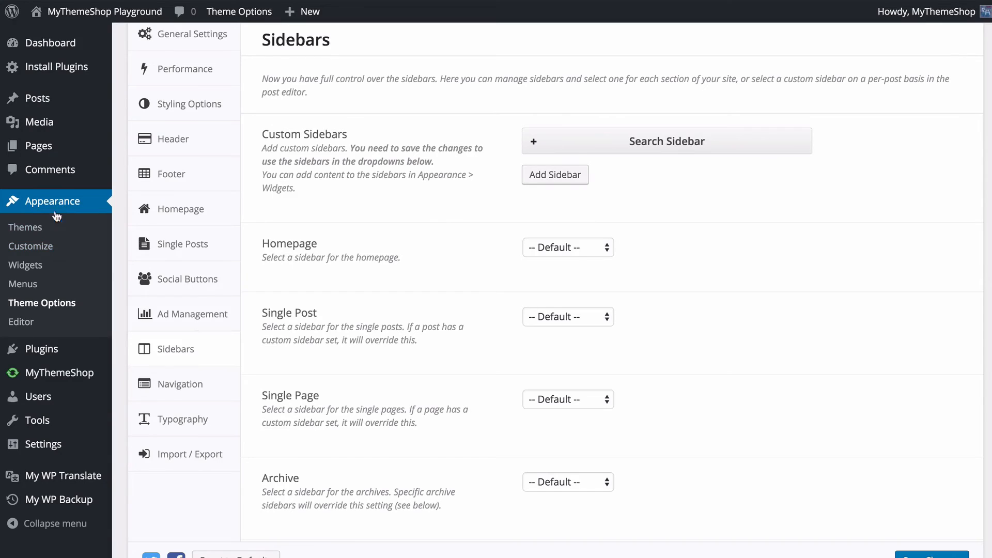
scroll(760, 224, down, 12)
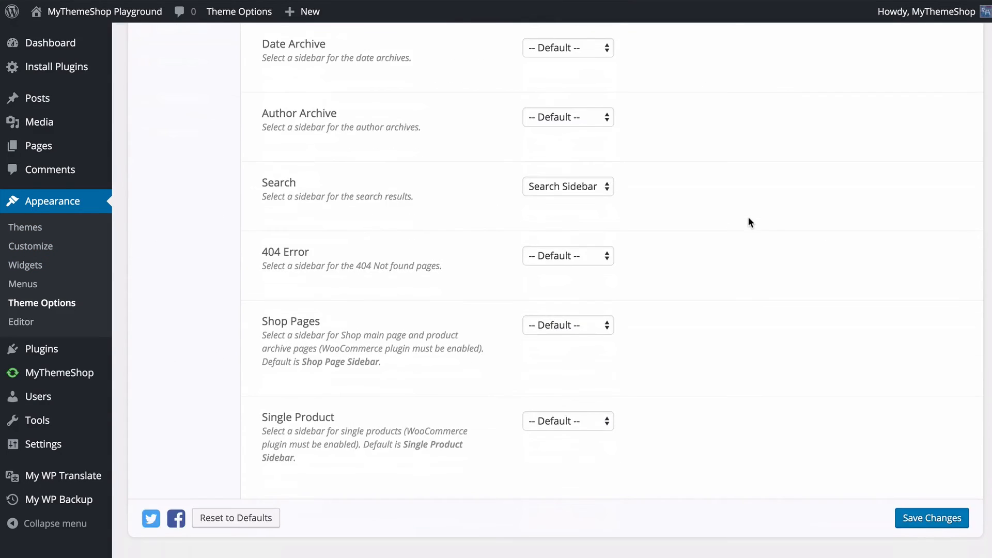
scroll(748, 216, up, 12)
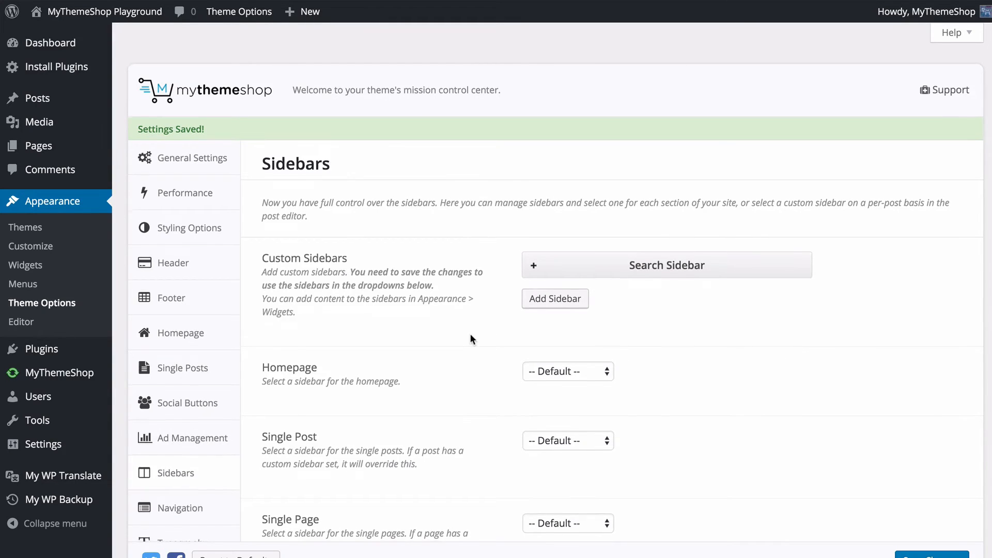
Go to the Menus page through the Navigation theme options and look over the Primary Menu's structure and settings.
scroll(375, 379, down, 3)
click(180, 396)
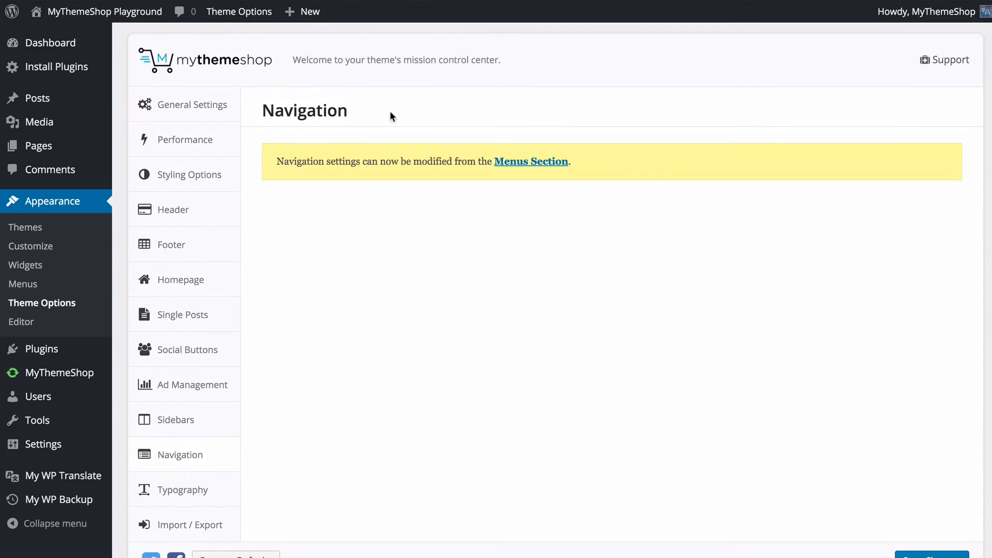
click(519, 165)
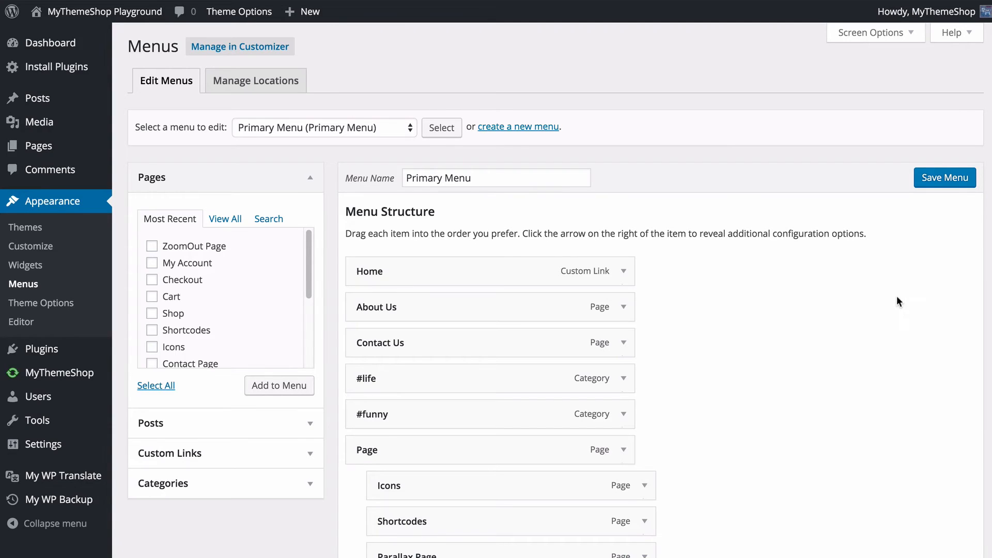
scroll(898, 300, down, 15)
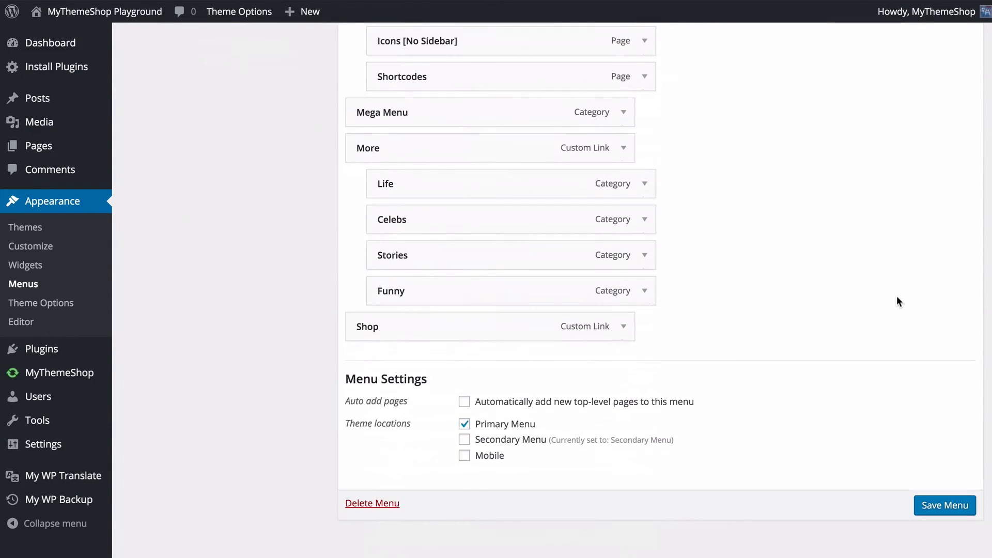
scroll(889, 294, up, 10)
scroll(885, 288, up, 4)
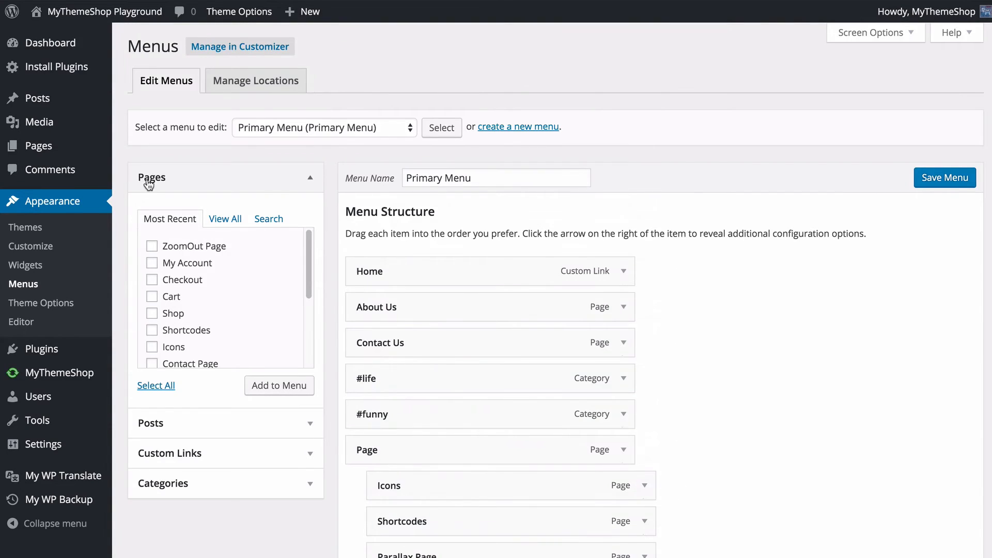
Look through the full Pages list, the Posts lists and search, and the Custom Links fields available for menu items.
click(223, 220)
scroll(223, 266, down, 10)
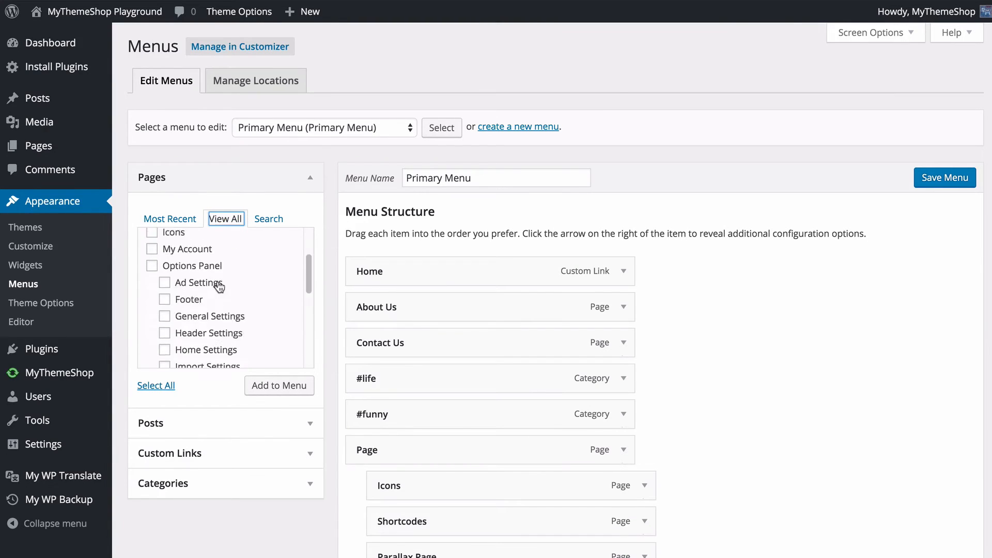
scroll(186, 124, up, 8)
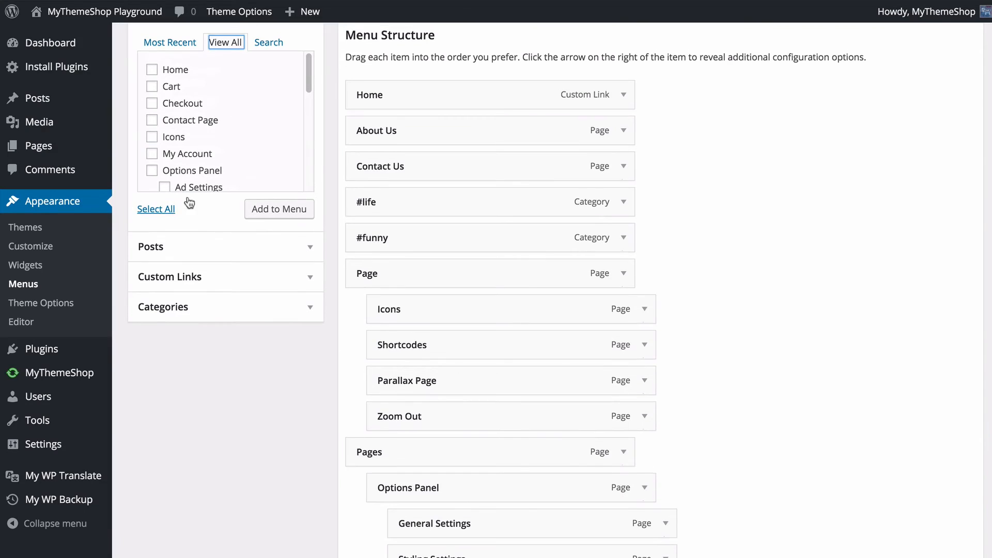
click(201, 244)
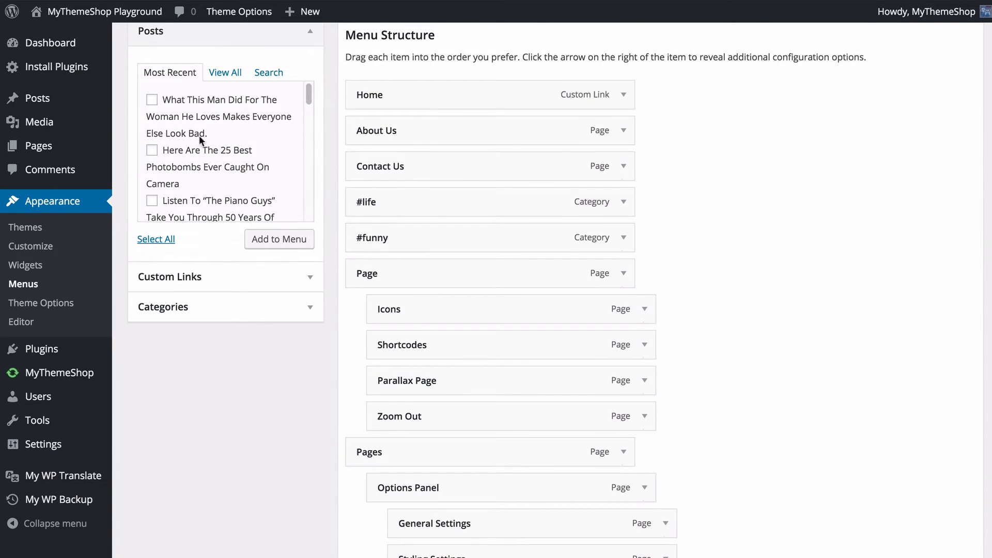
click(224, 73)
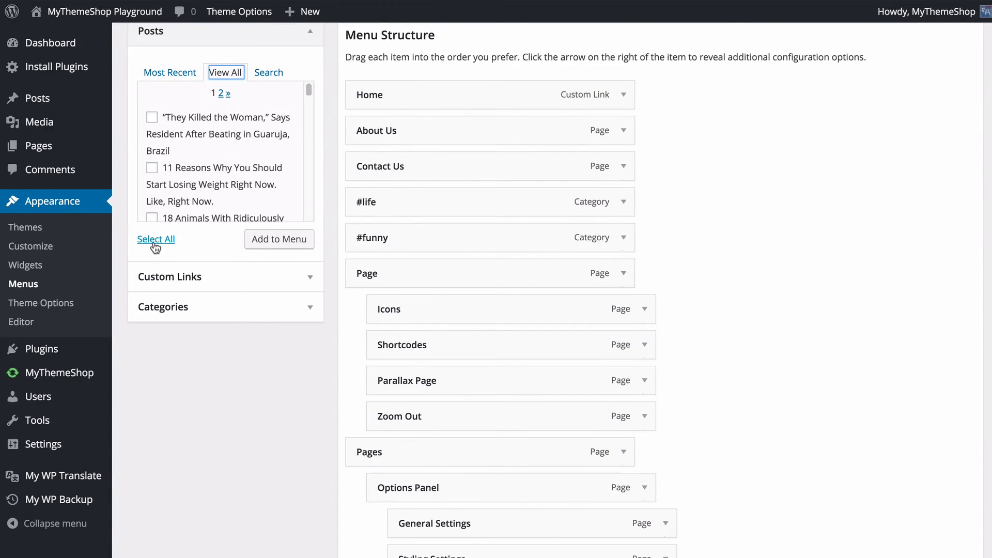
click(267, 72)
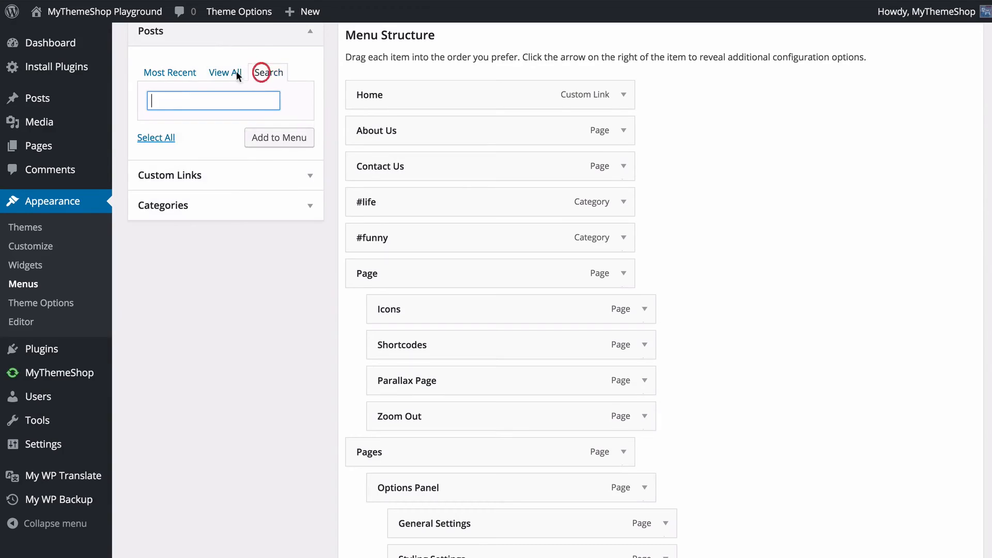
click(243, 172)
click(259, 107)
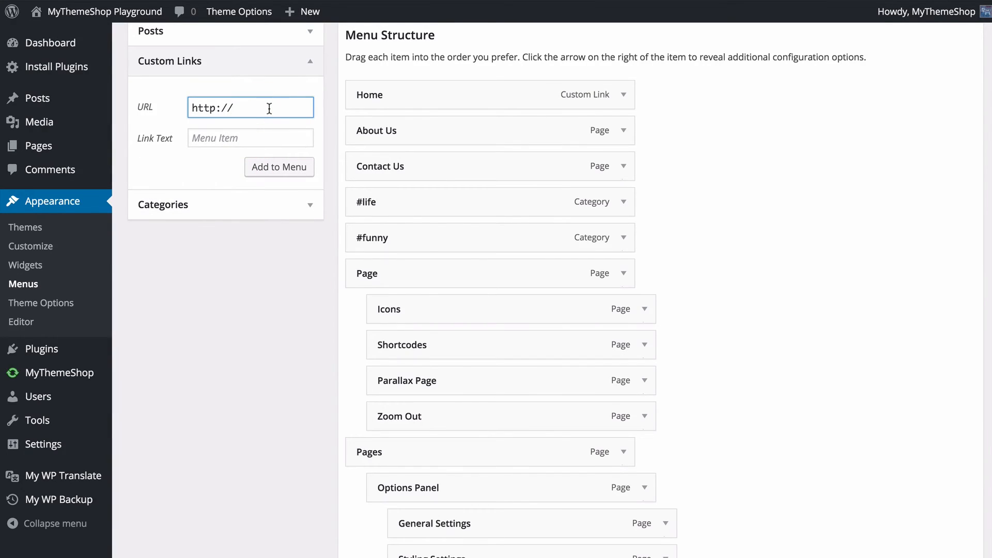
Add the Business category to the Primary Menu.
click(238, 205)
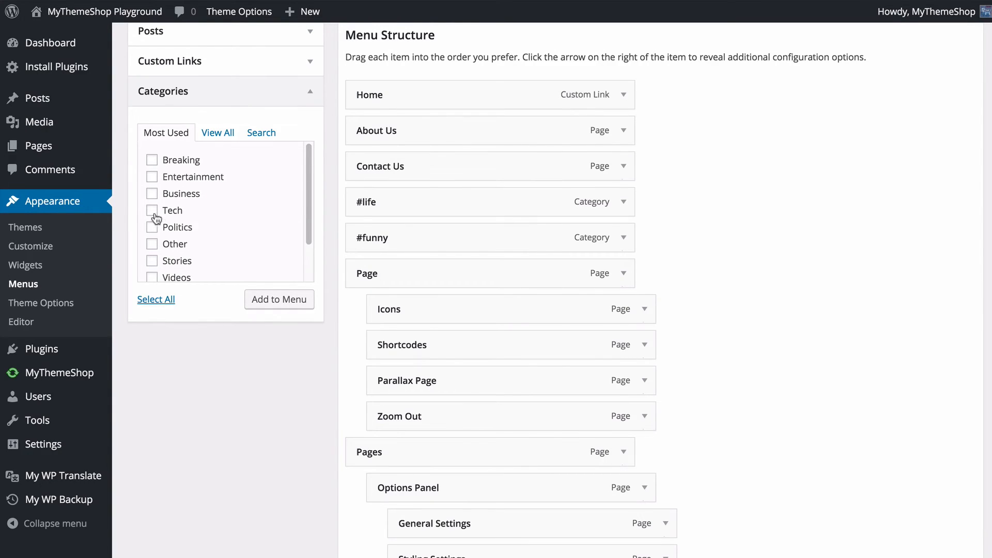
click(153, 193)
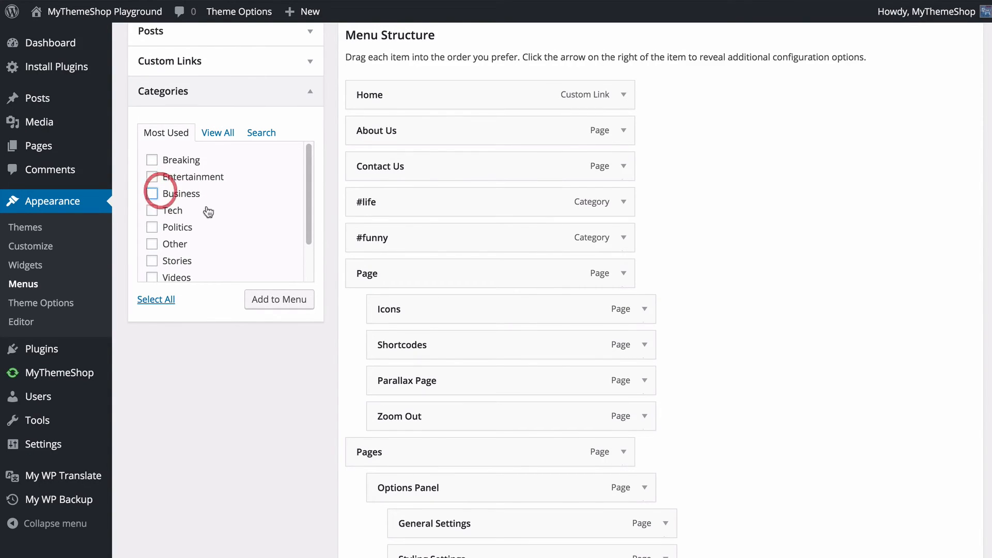
click(266, 303)
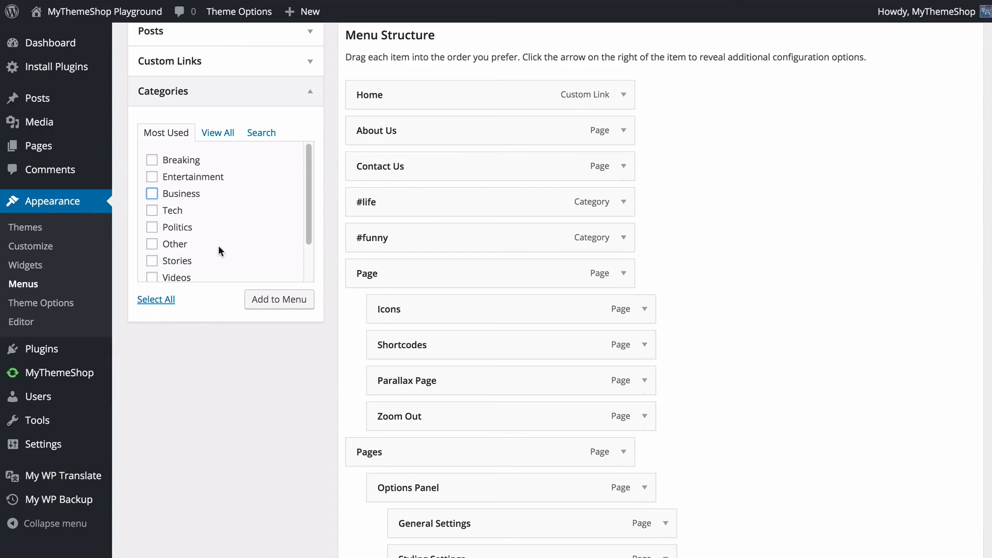
click(170, 196)
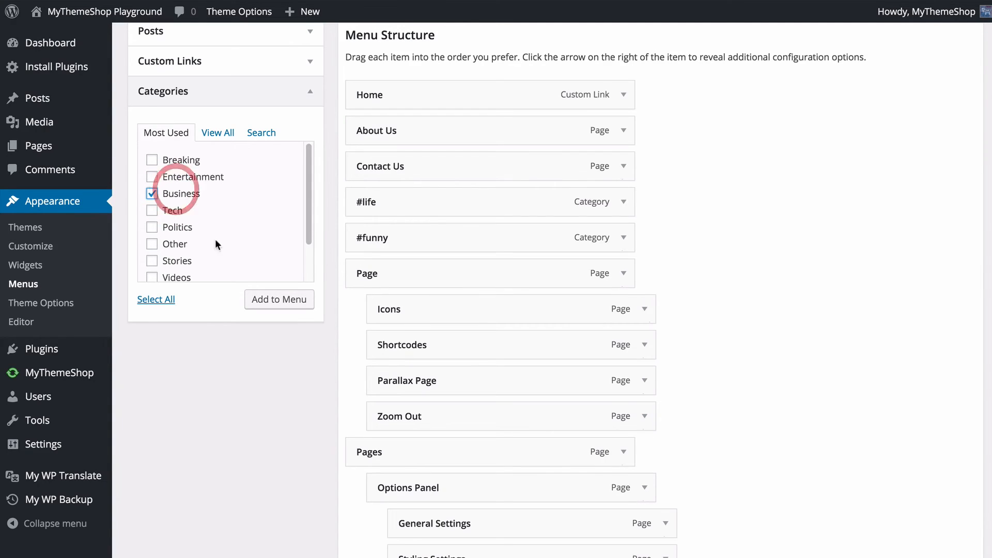
click(293, 302)
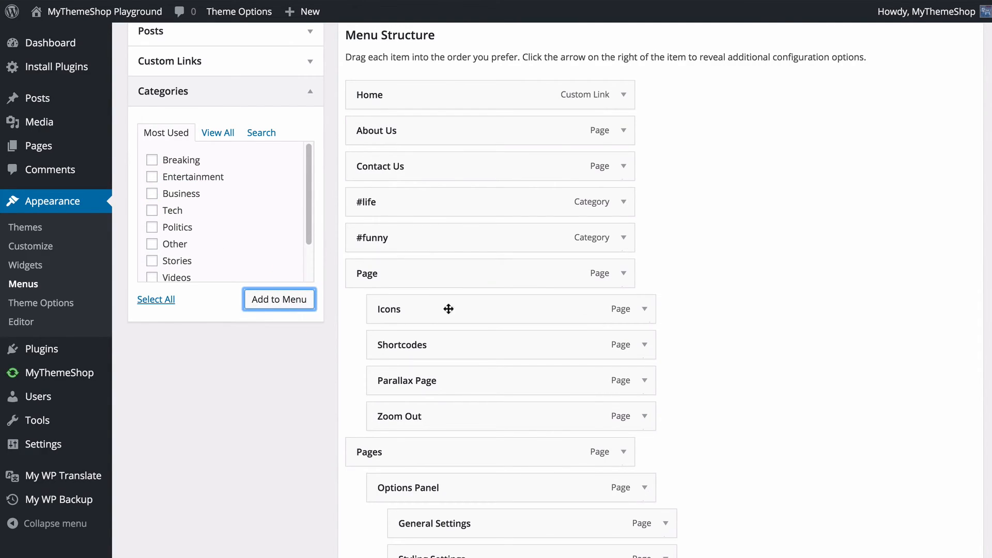
Move the Business item between About Us and Contact Us, and nest #funny as a sub-item under #life.
scroll(758, 329, down, 20)
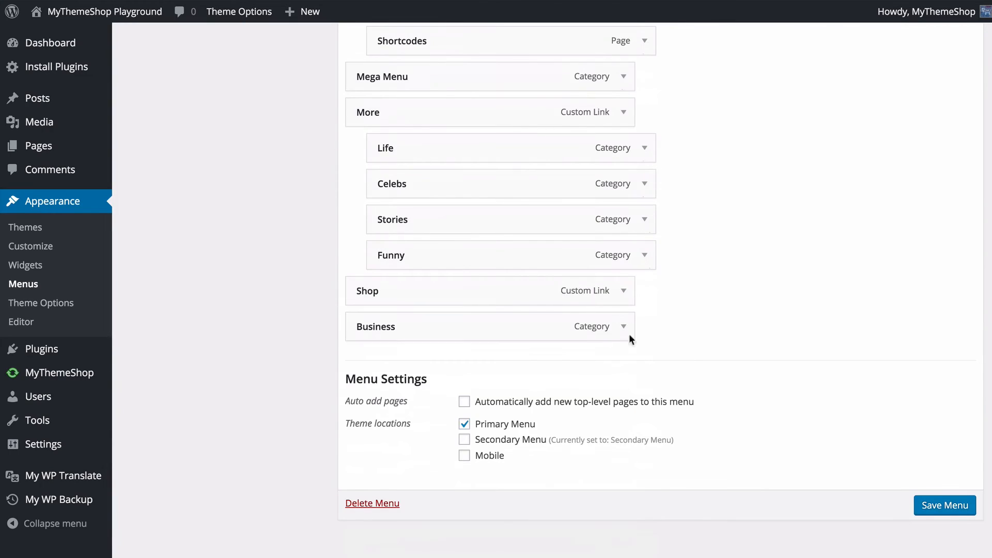
drag(512, 326, 519, 176)
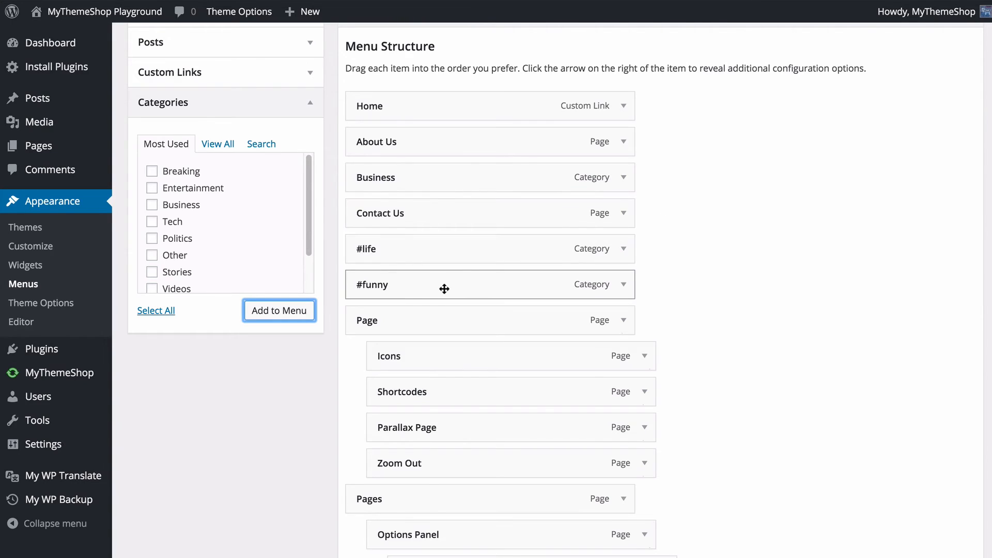
drag(444, 288, 502, 281)
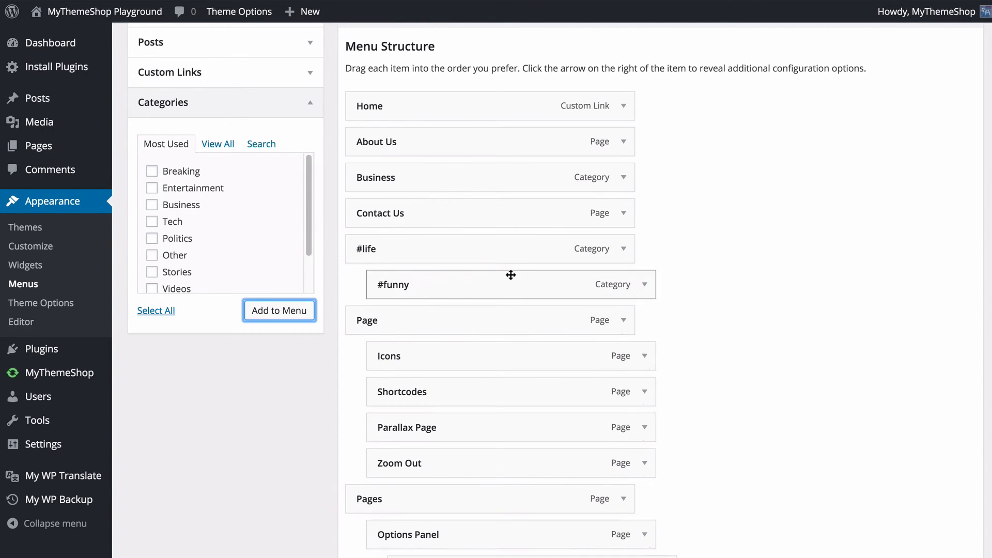
Expand the Business menu item's settings and set its icon to Money.
click(621, 179)
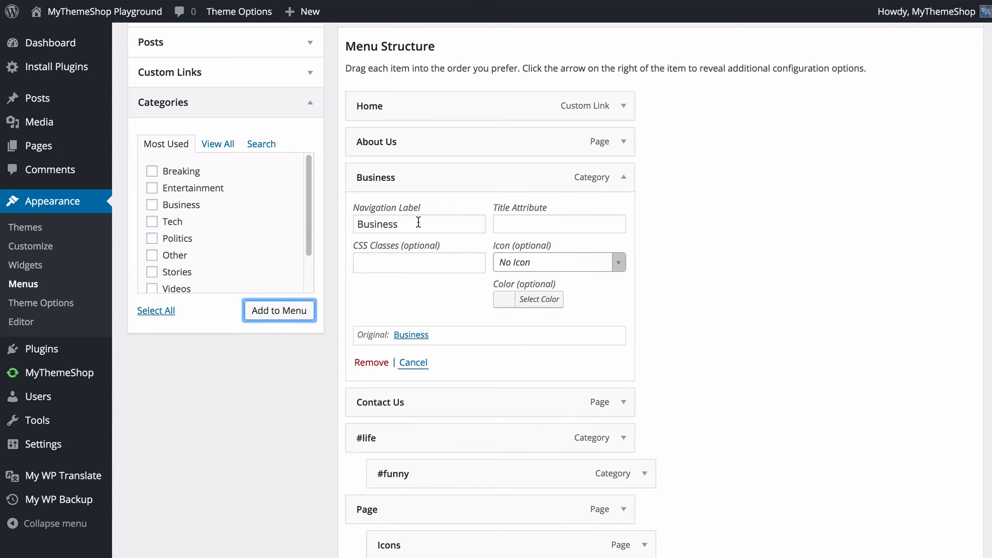
click(505, 221)
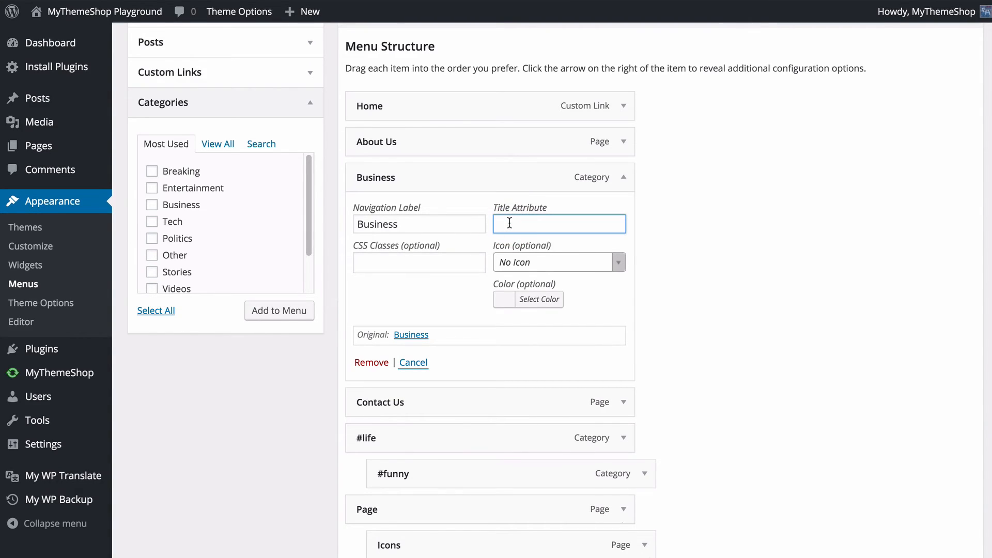
click(409, 264)
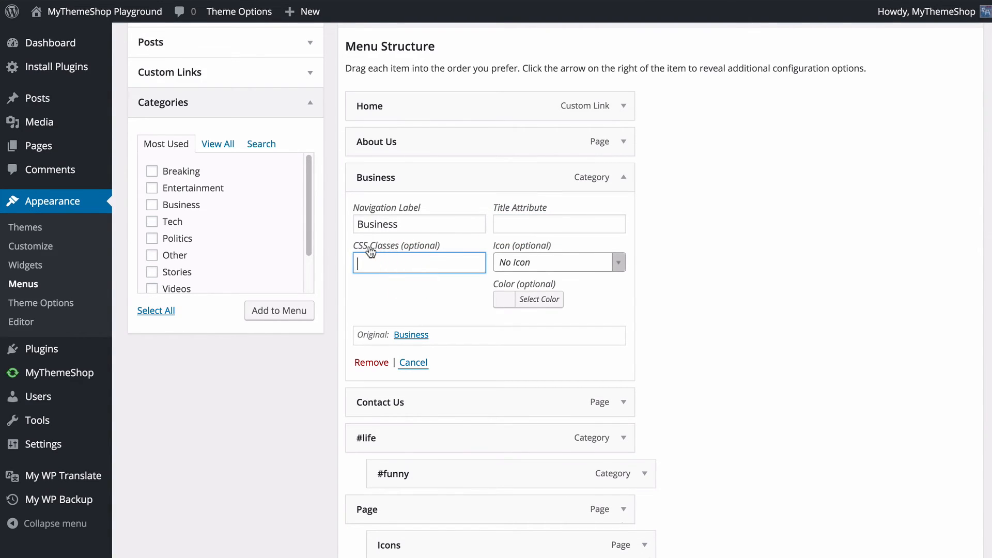
click(516, 262)
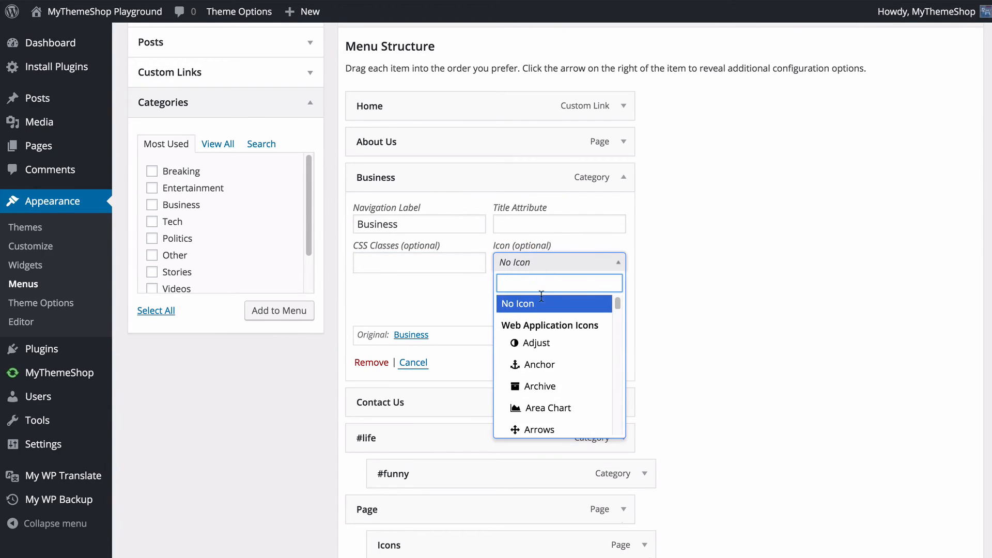
scroll(534, 385, down, 20)
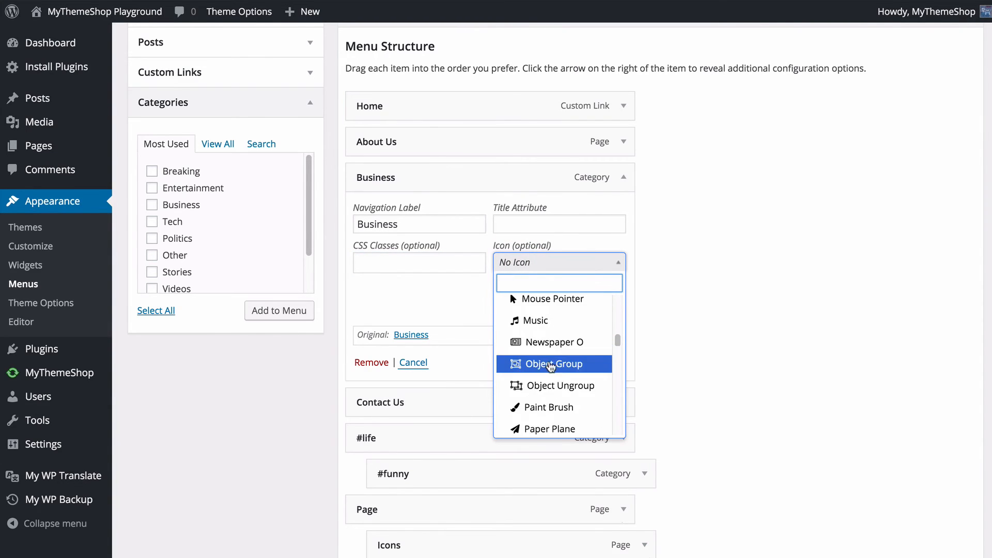
scroll(553, 355, down, 20)
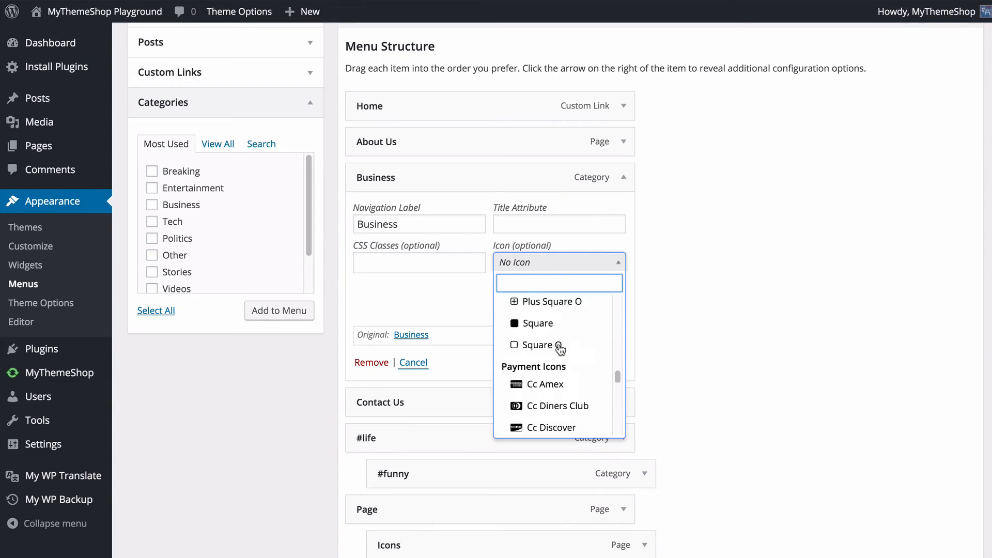
scroll(561, 353, down, 1)
click(561, 357)
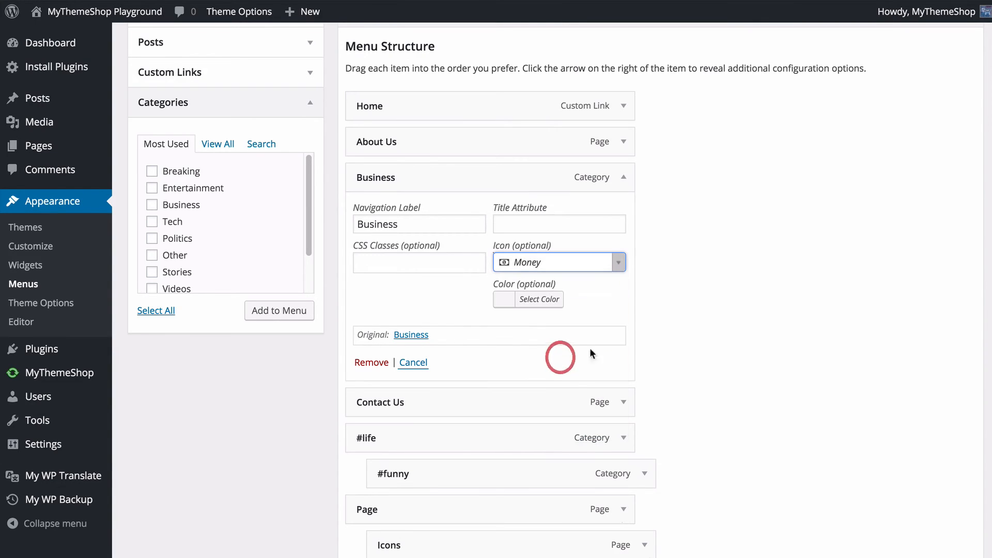
Try orange #dd9933 and other shades for the Business menu item's color, and finish with the white swatch.
click(538, 300)
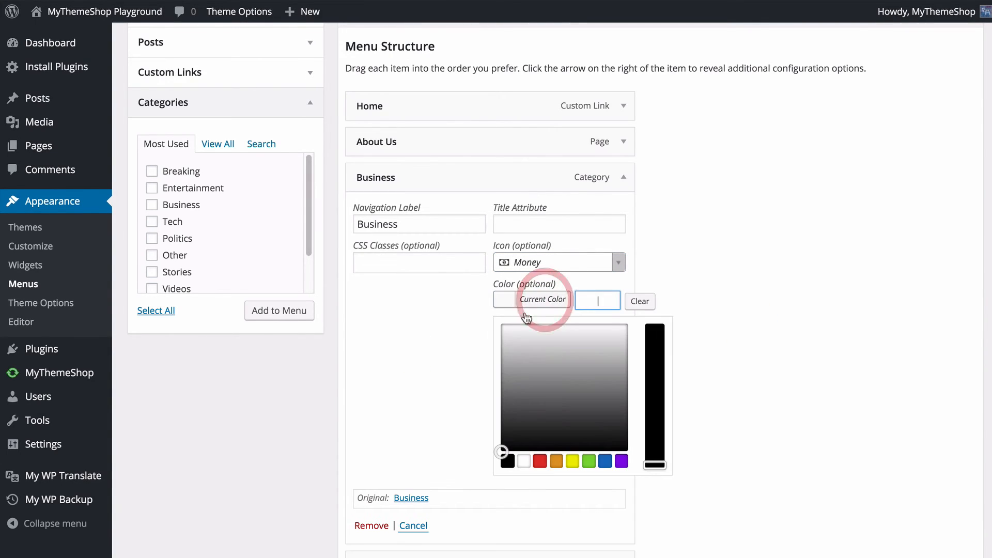
click(557, 461)
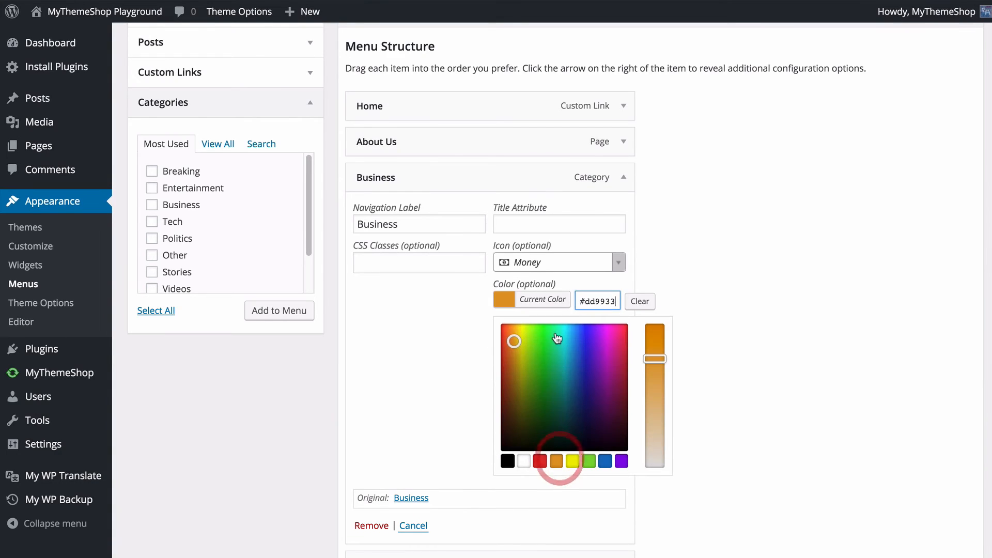
mouse_move(513, 341)
mouse_down()
mouse_move(602, 366)
mouse_move(582, 363)
mouse_up()
click(528, 461)
click(855, 310)
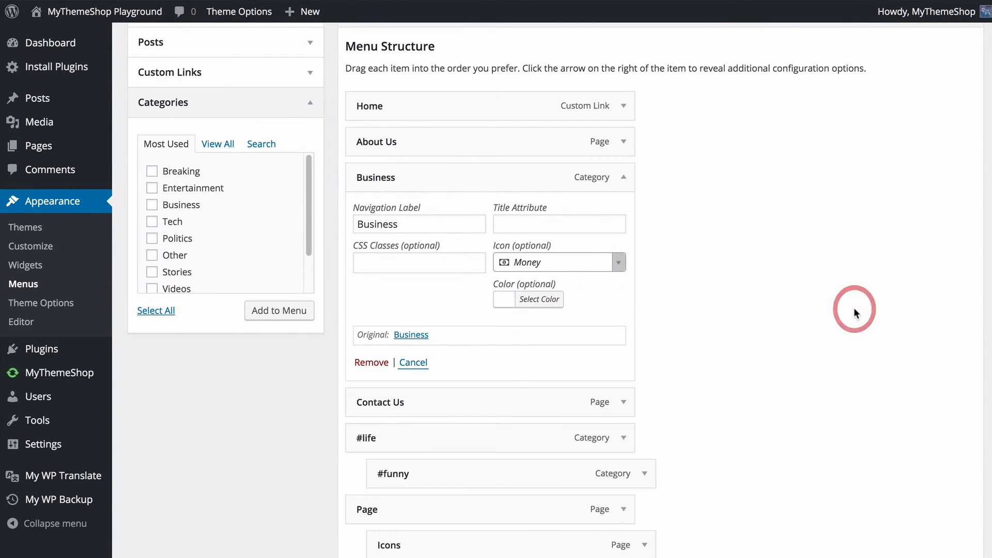
Collapse the Business item's settings and save the Primary Menu.
click(597, 175)
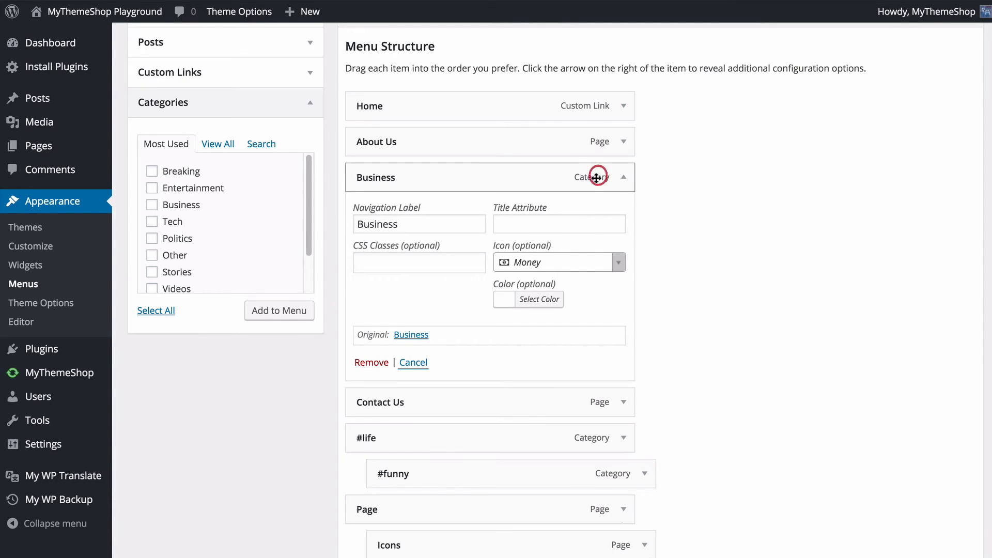
click(626, 178)
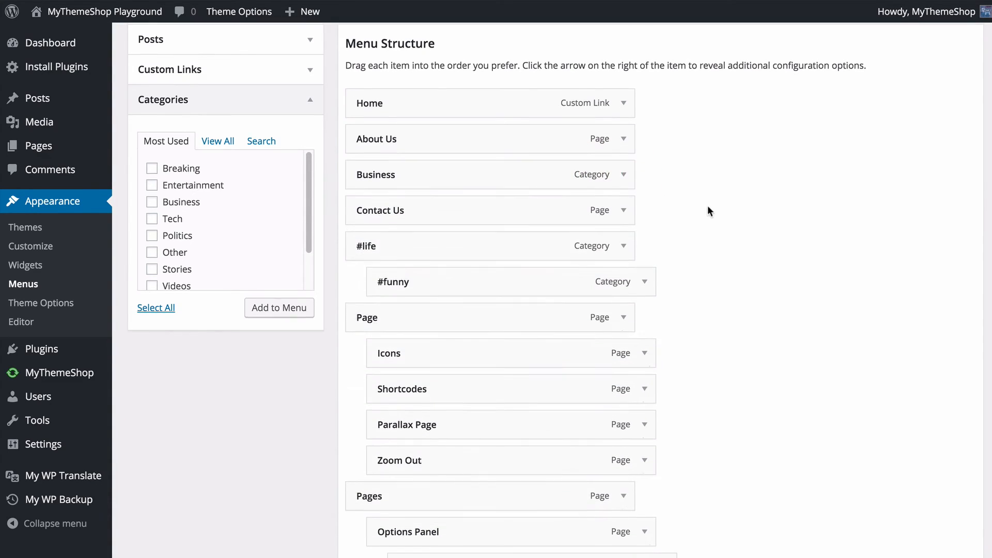
scroll(692, 202, down, 15)
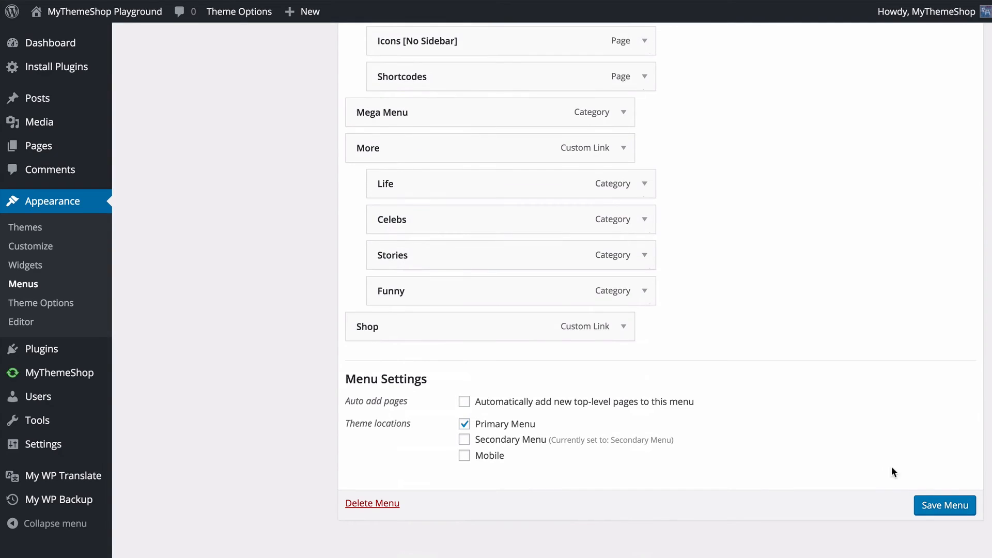
click(930, 505)
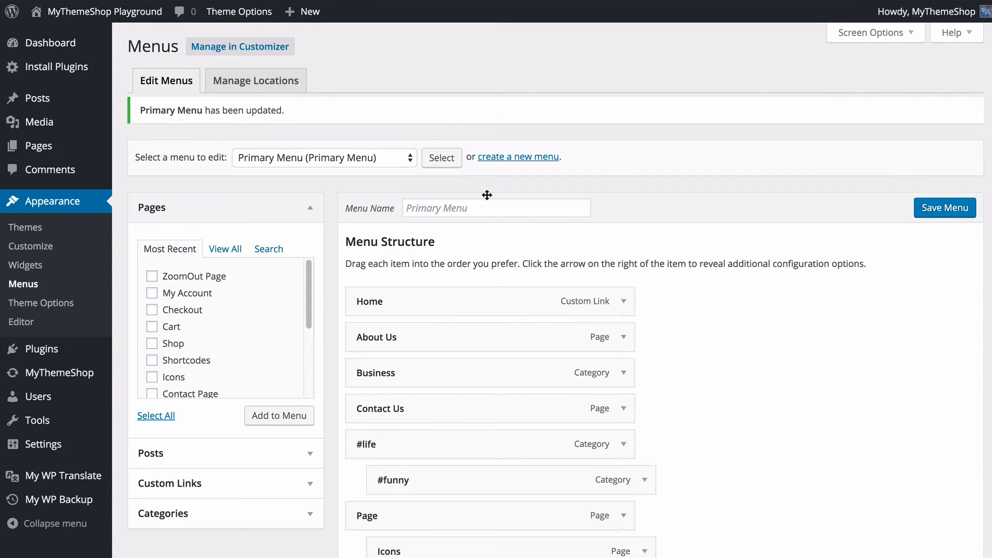
Open the menu location assignments and examine the menus available for the Secondary Menu and Mobile locations.
click(237, 81)
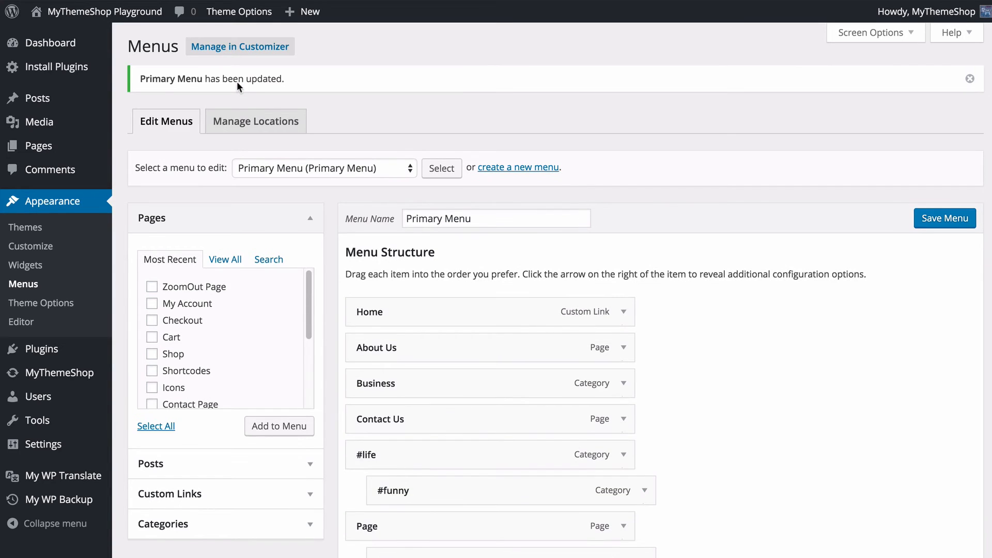
click(238, 122)
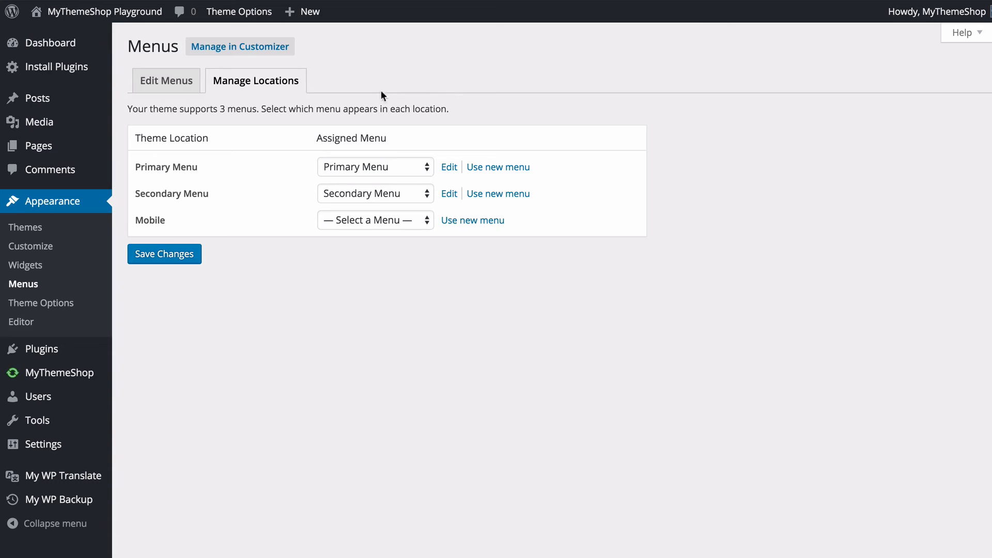
click(376, 194)
click(377, 193)
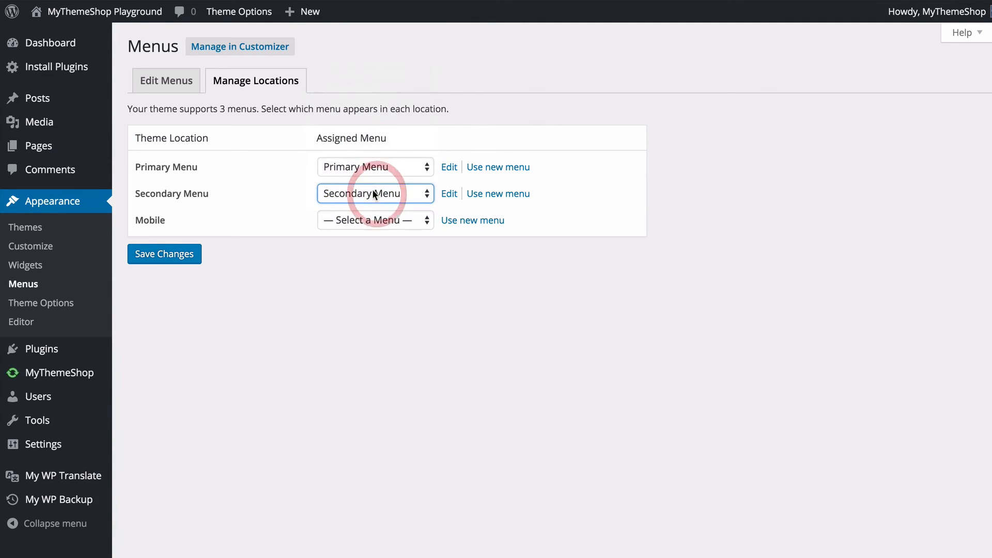
click(285, 193)
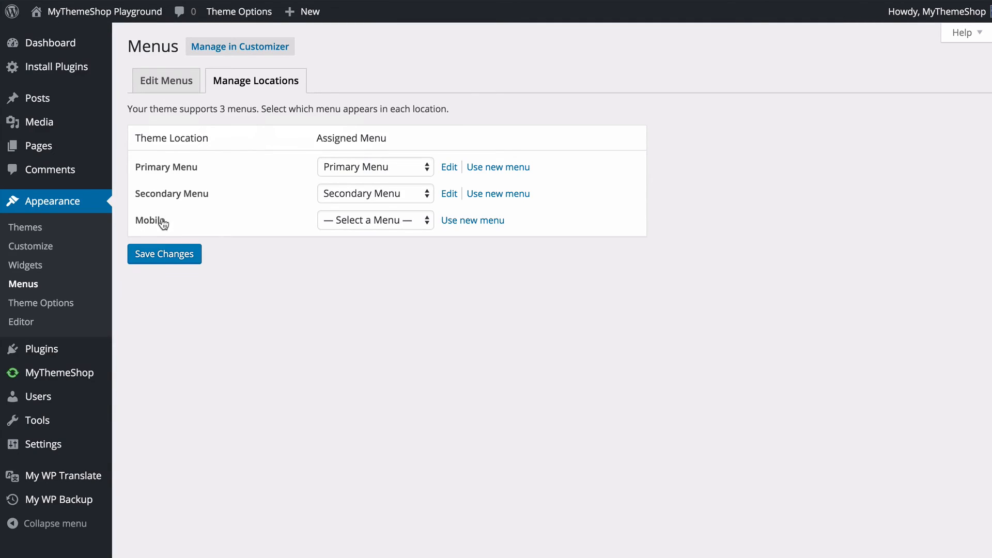
click(339, 220)
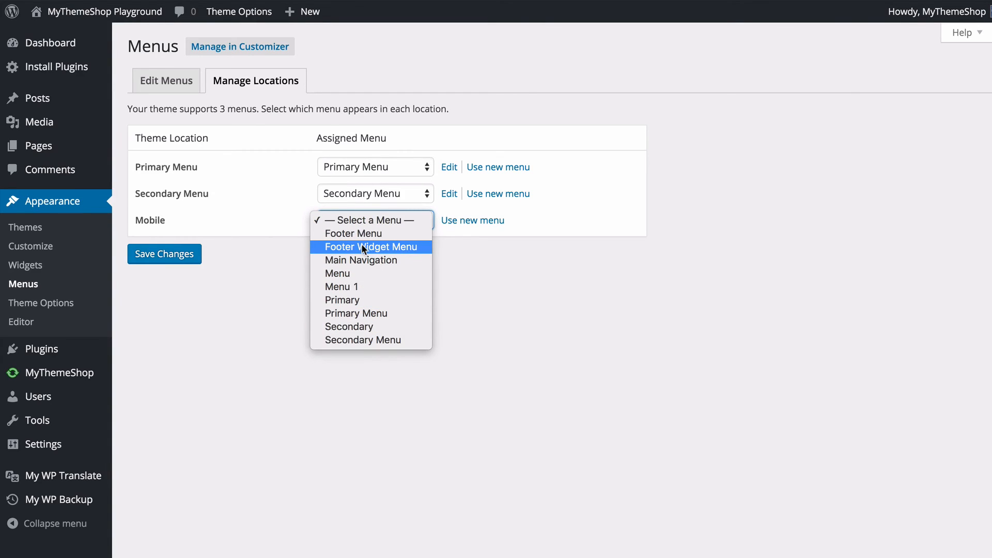
click(496, 292)
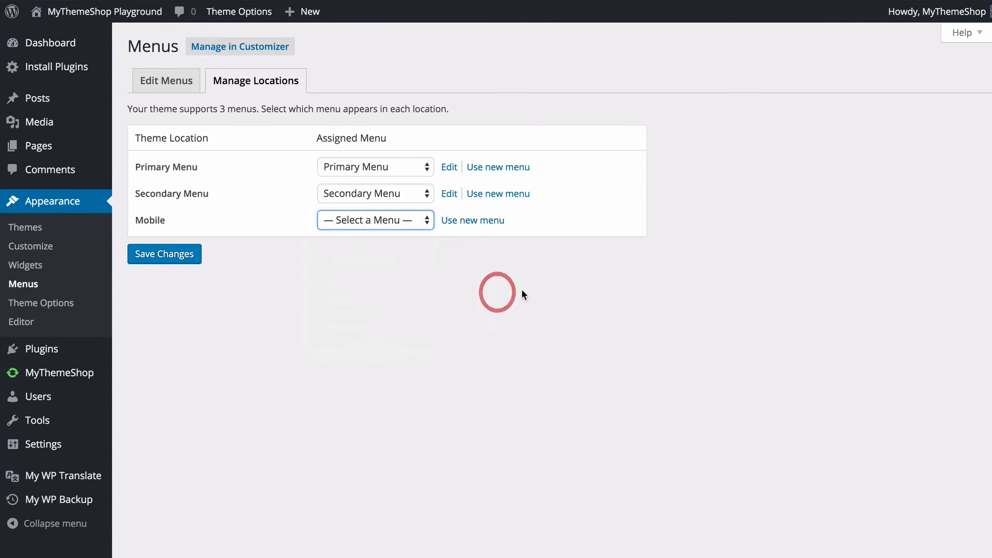
Return to menu editing and open the blank form for creating a new menu.
click(167, 83)
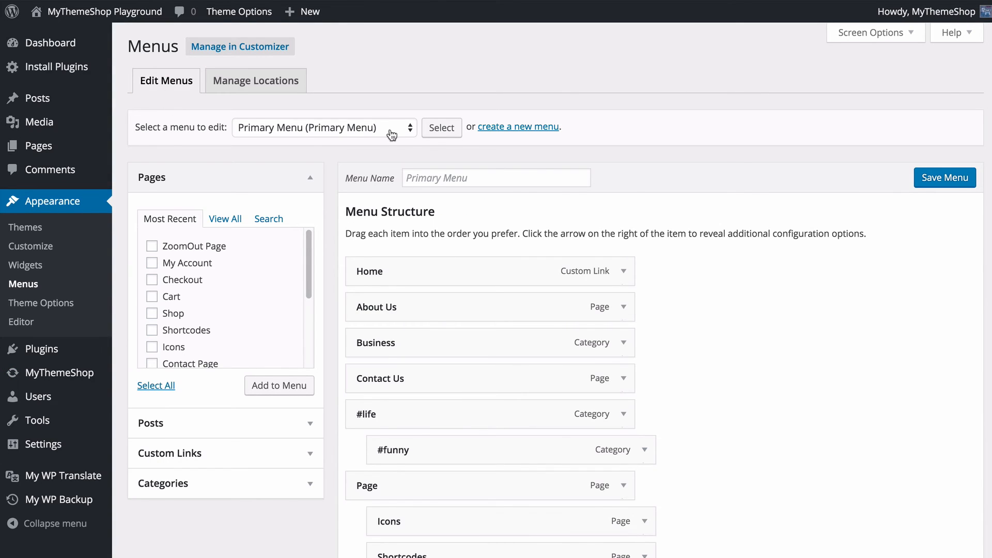
click(495, 126)
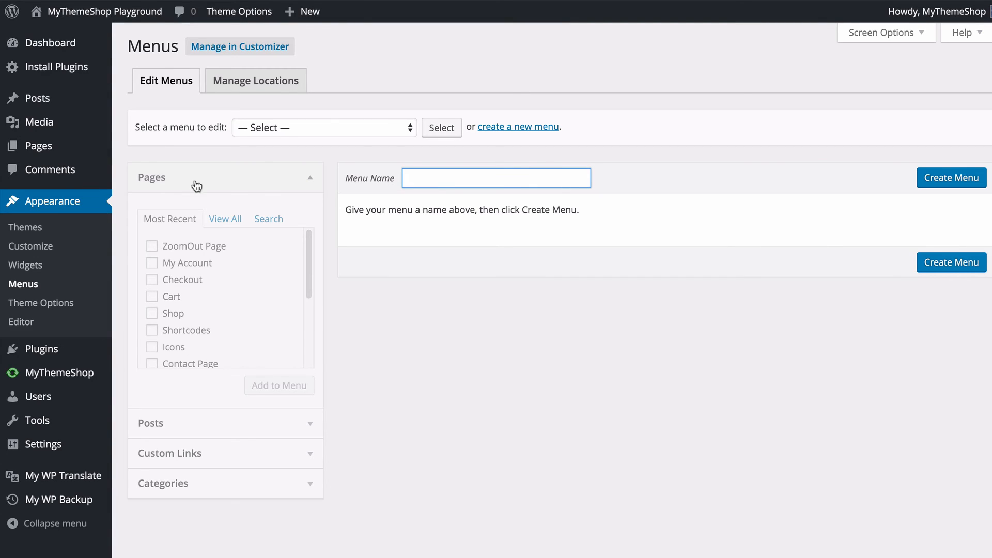
Open the Typography section of the Theme Options and look through all font collections and the character sets.
click(70, 304)
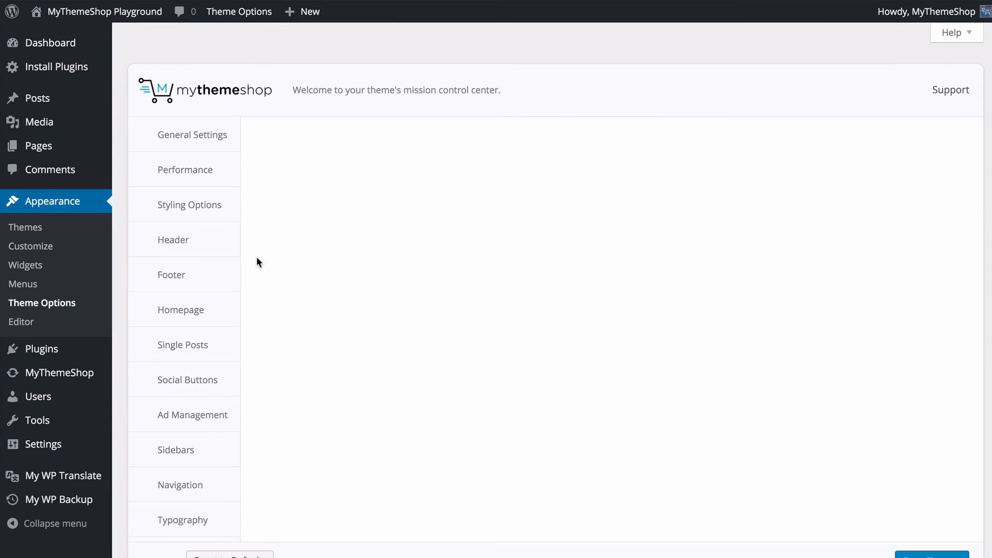
scroll(255, 261, down, 3)
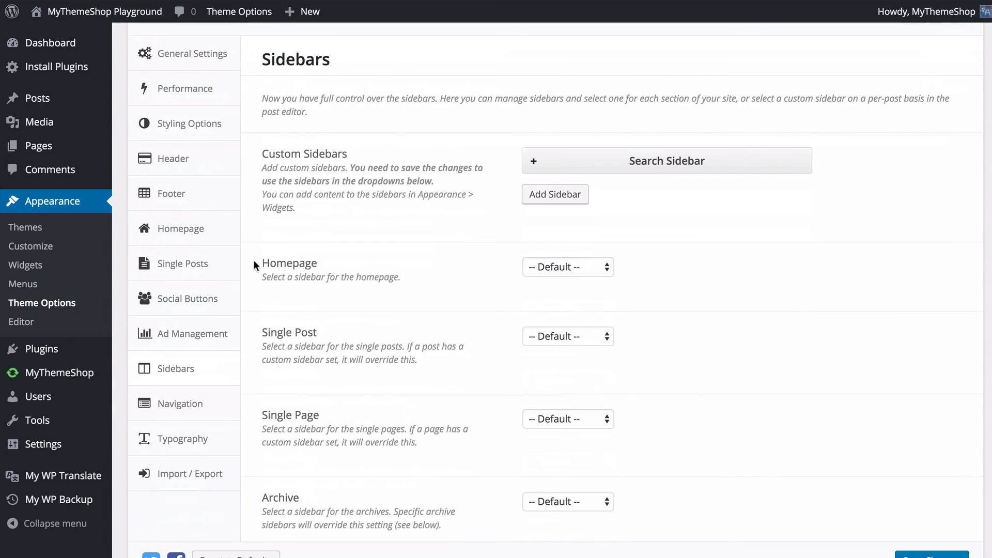
click(204, 442)
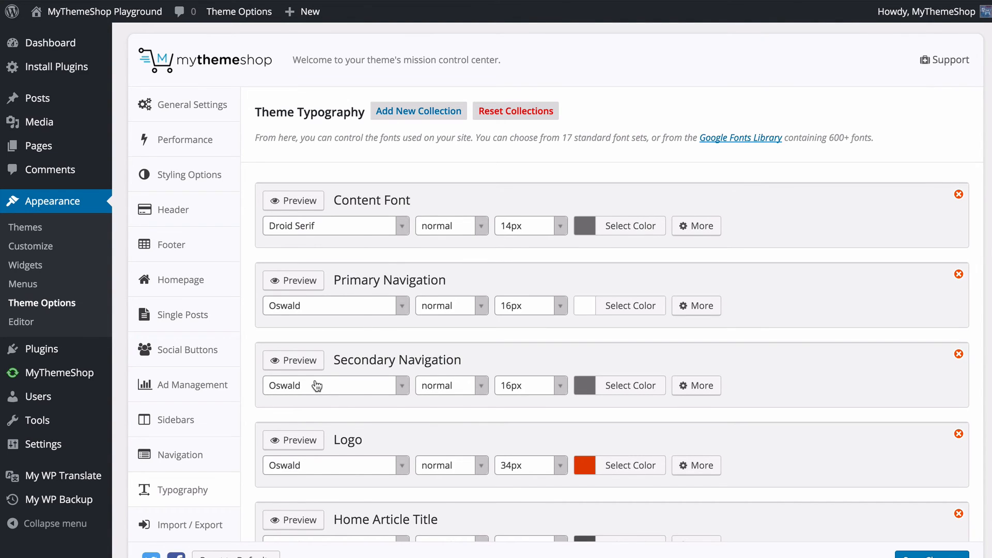
scroll(867, 189, up, 1)
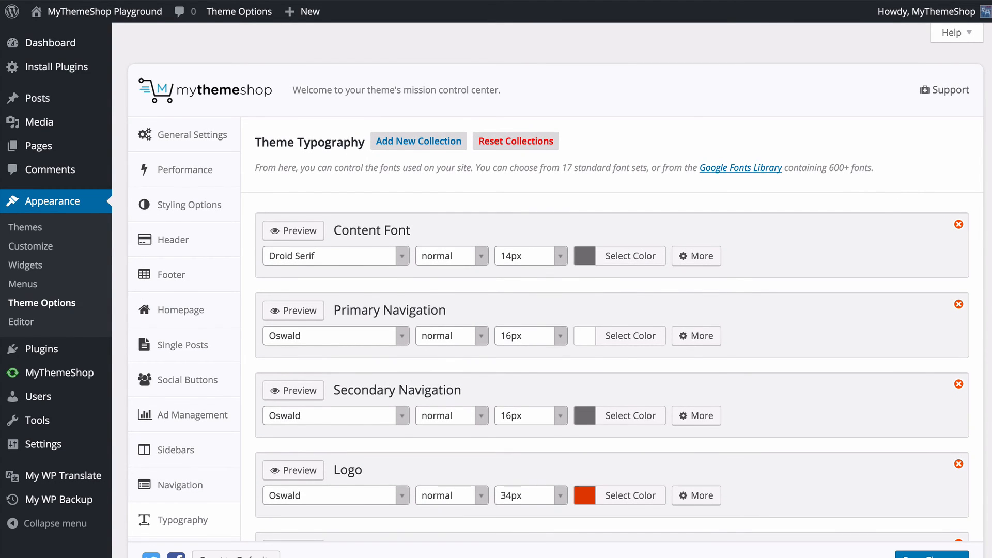
scroll(556, 282, down, 14)
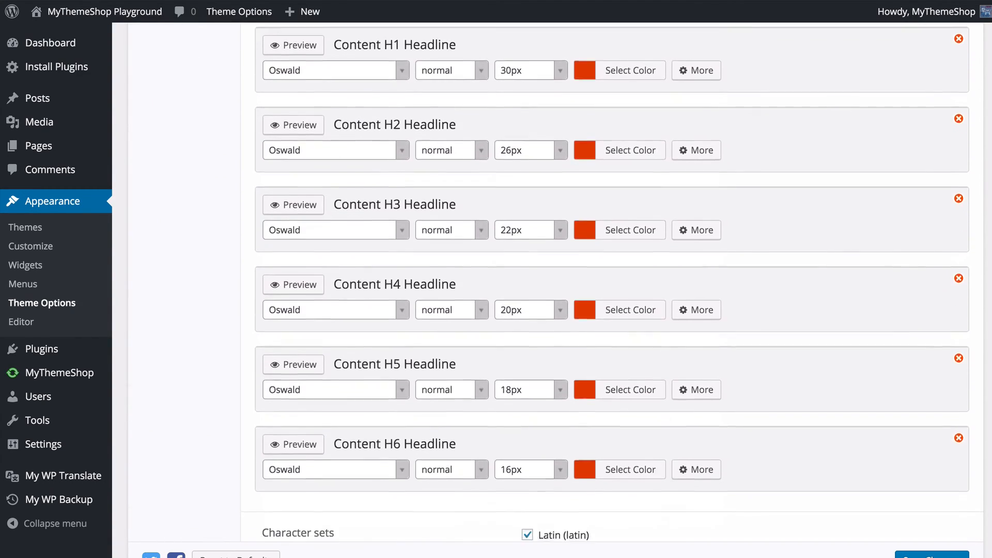
scroll(612, 282, down, 6)
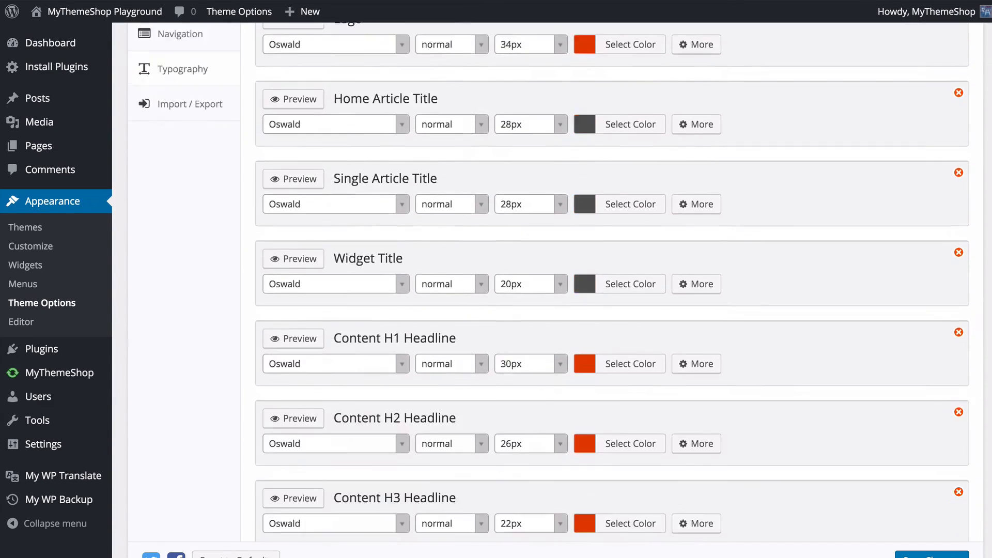
scroll(556, 282, up, 8)
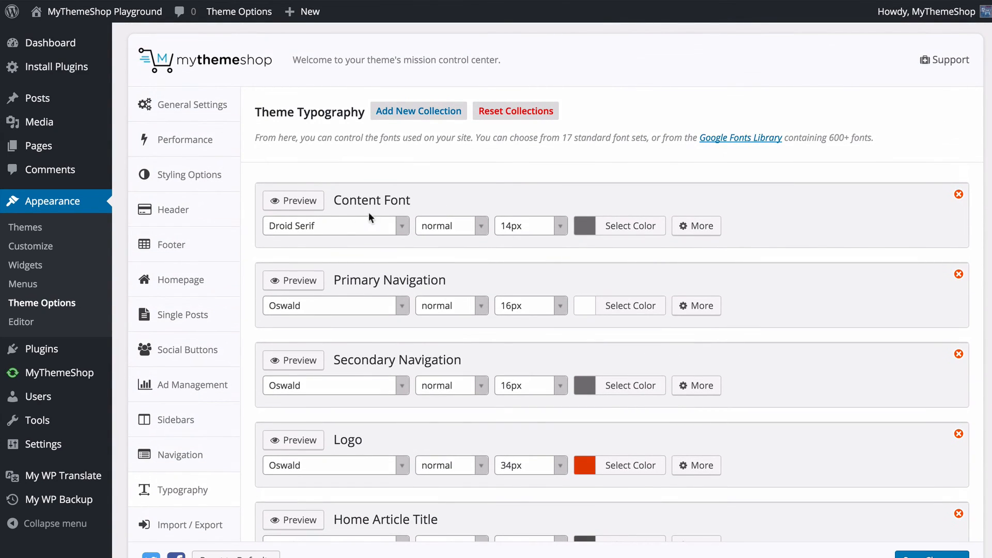
scroll(419, 217, down, 2)
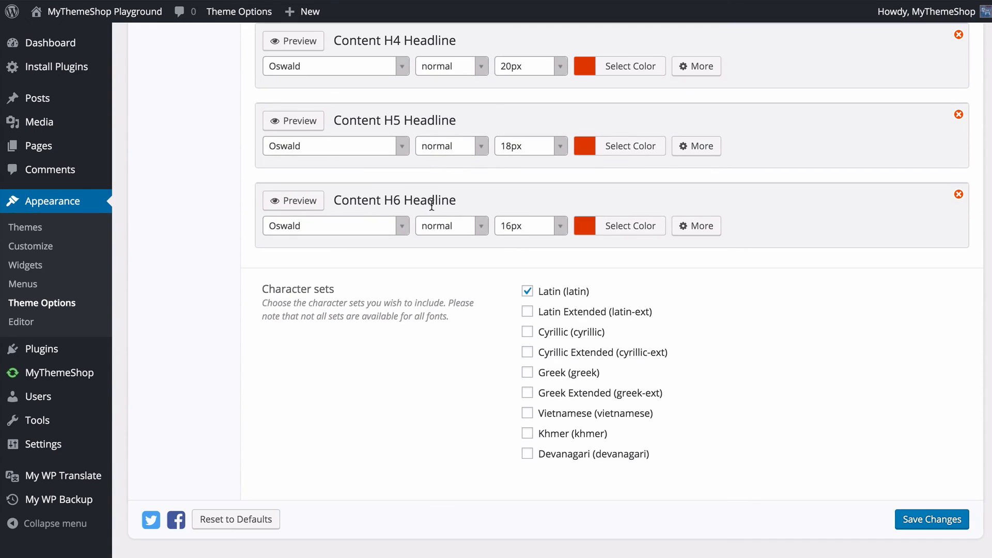
scroll(342, 202, up, 20)
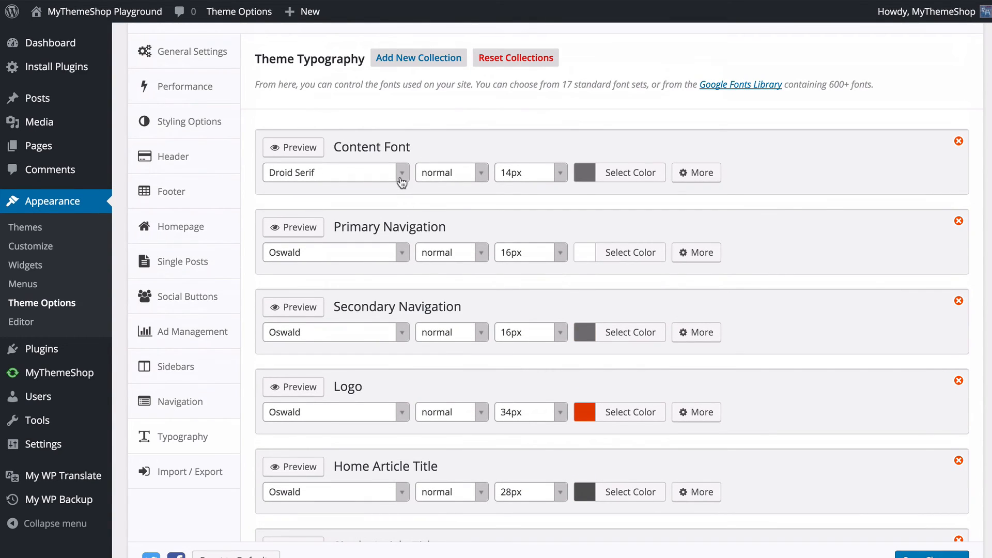
Browse the fonts available for the Content Font, search for "droi", and choose Droid Sans.
click(402, 173)
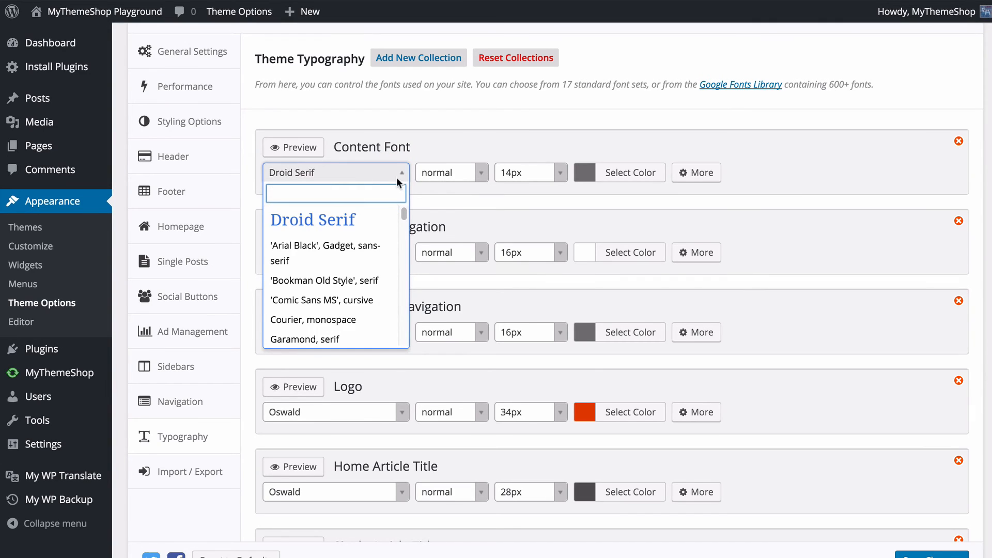
scroll(359, 249, down, 2)
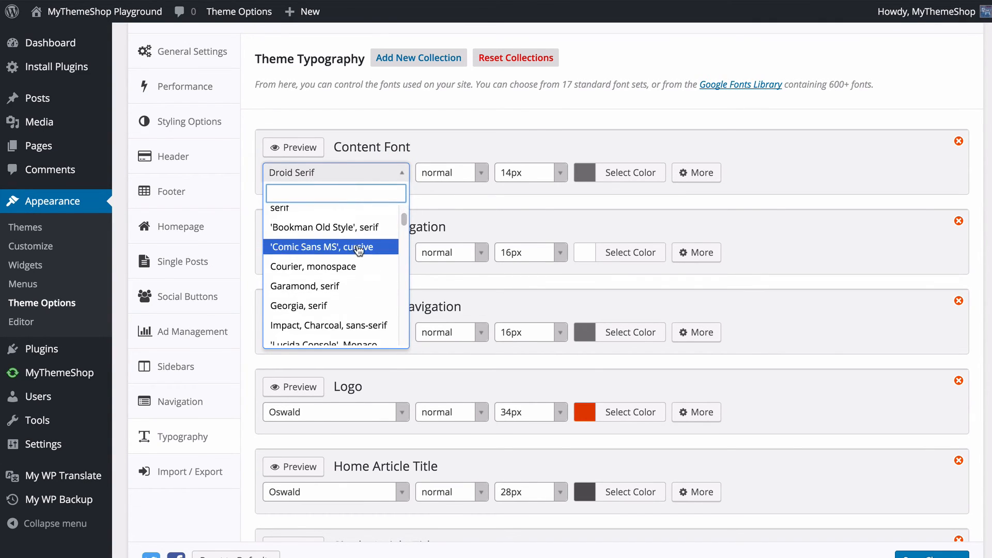
scroll(359, 250, down, 15)
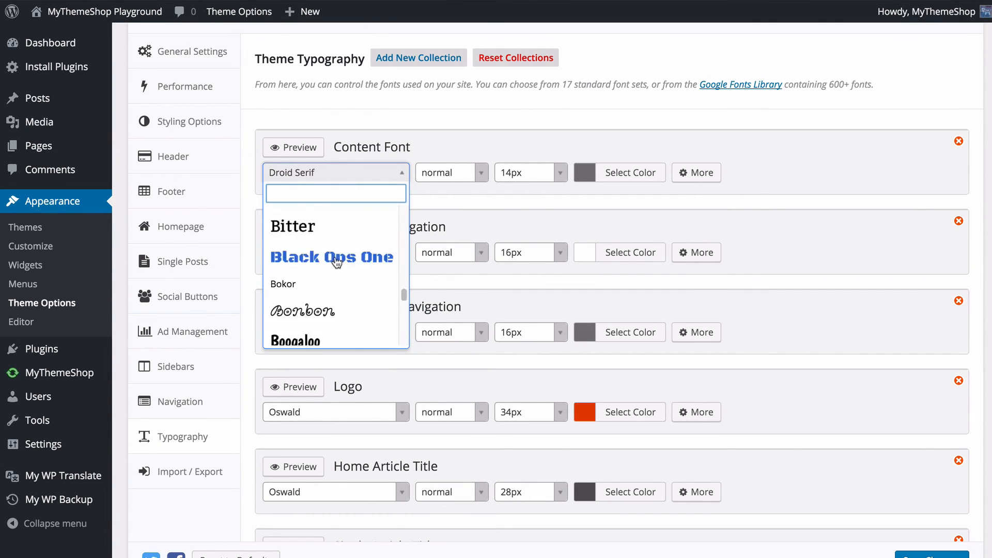
scroll(337, 263, down, 15)
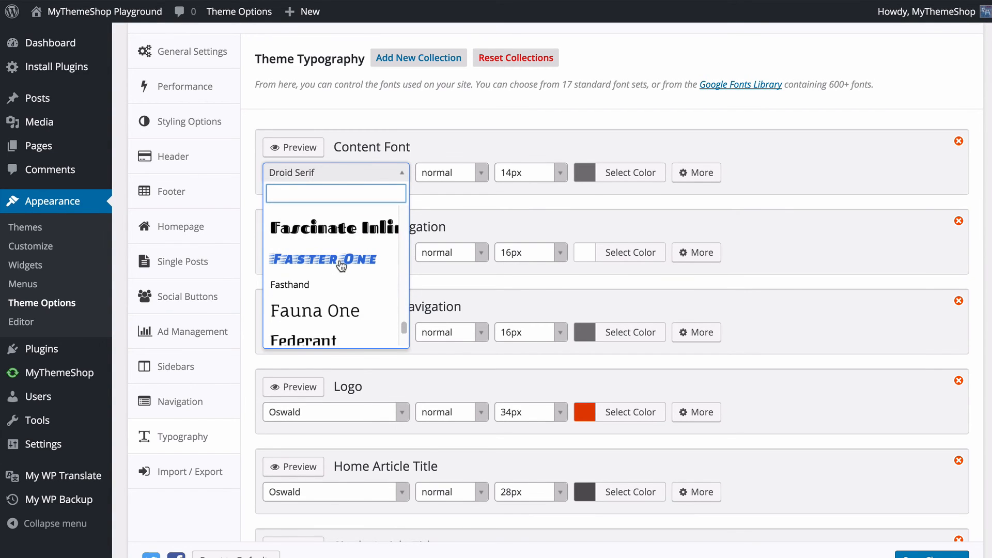
text(droi)
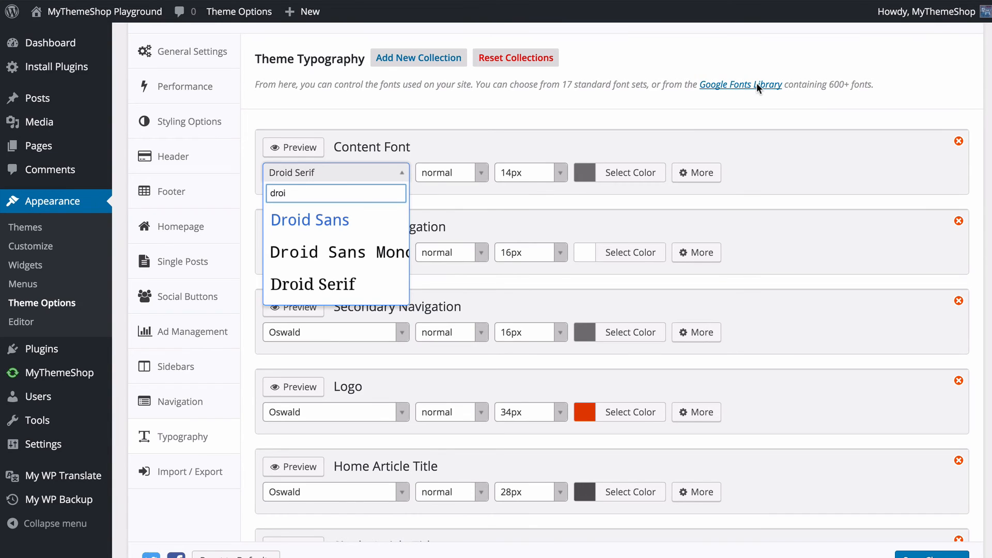
click(321, 220)
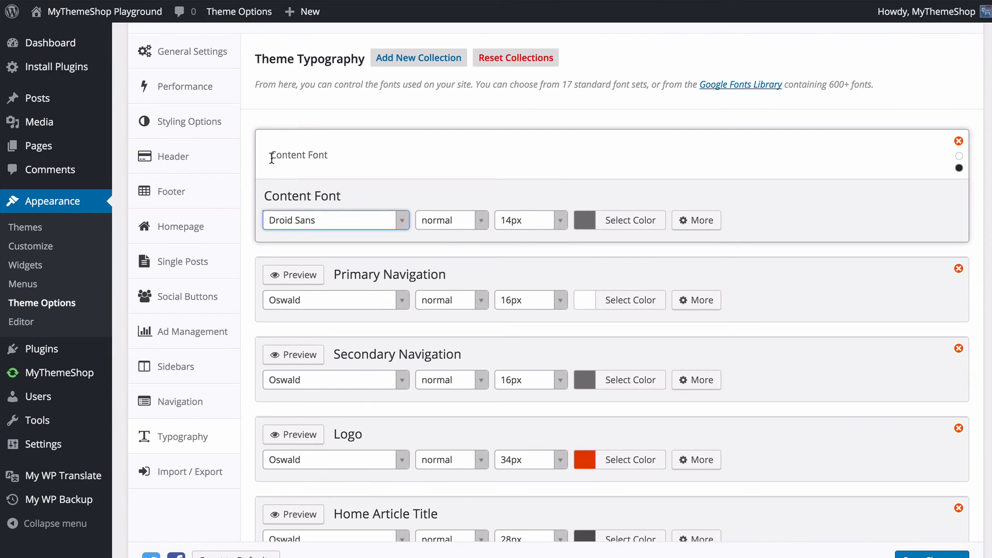
Preview the Content Font on dark and light backgrounds, and try weight 700 before returning it to normal.
click(959, 169)
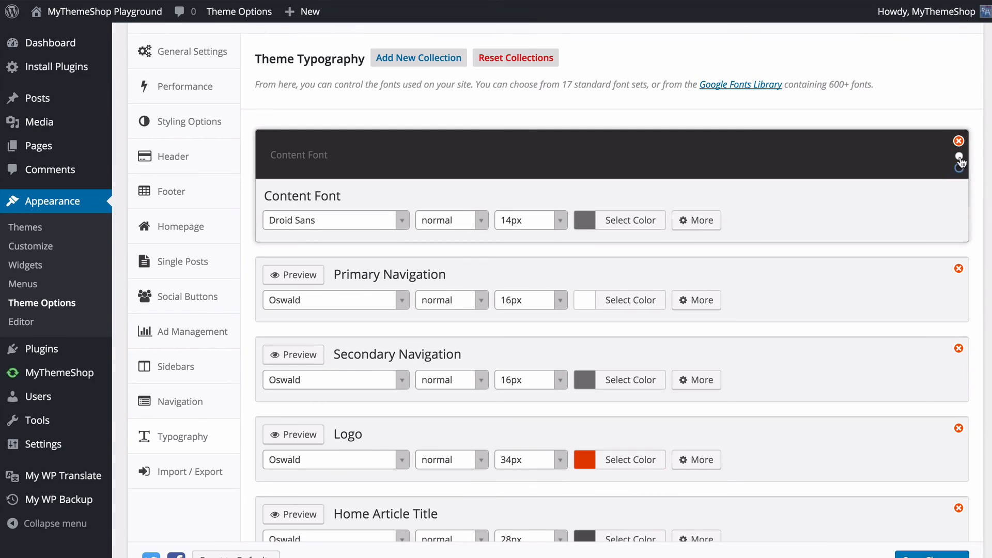
click(959, 156)
click(477, 223)
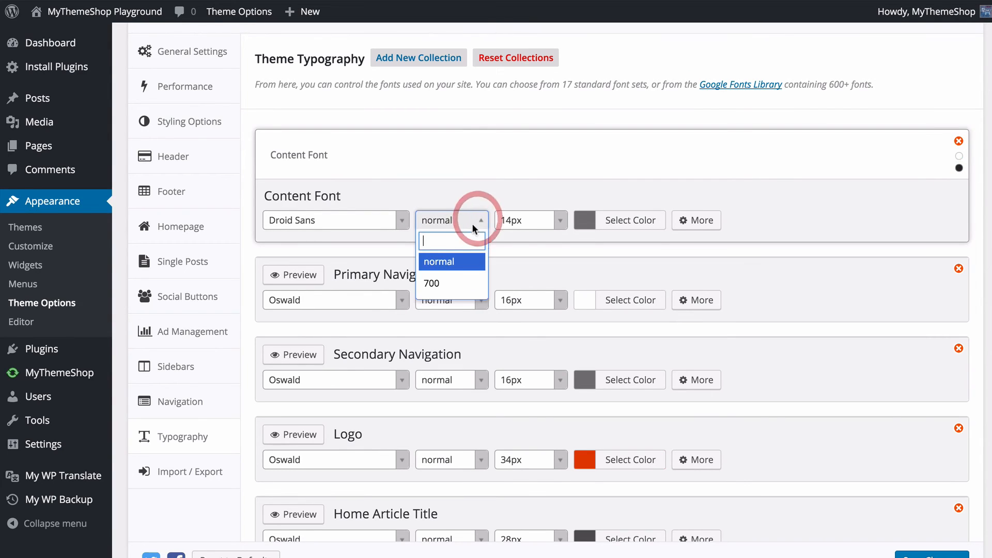
click(455, 279)
click(460, 219)
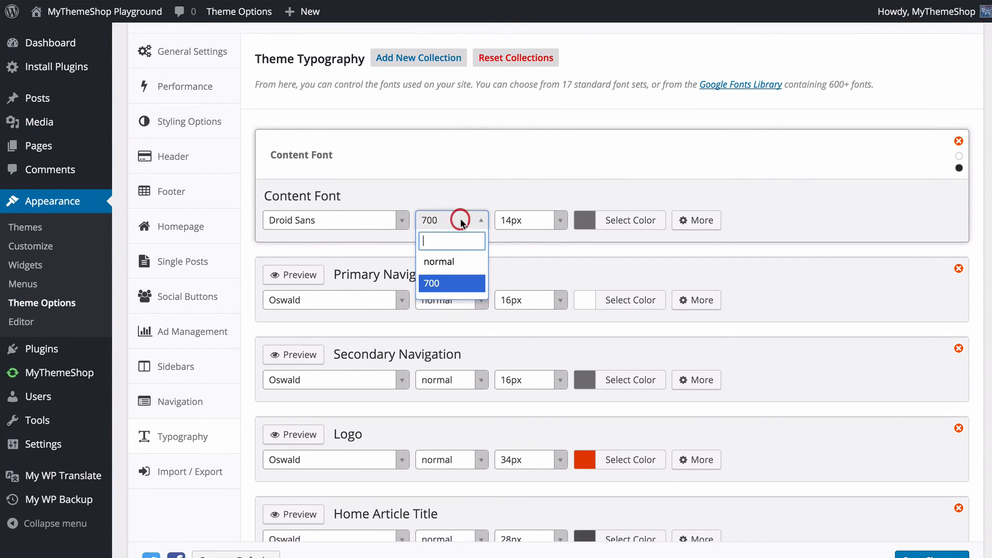
click(454, 259)
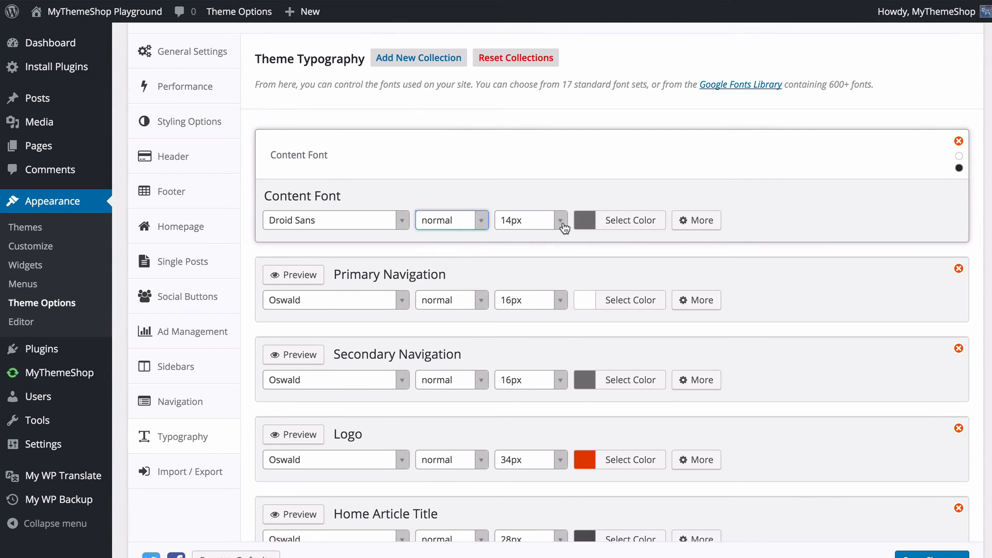
Set the Content Font size to 15px and change its color to #7a7a7a.
click(560, 220)
scroll(525, 364, down, 1)
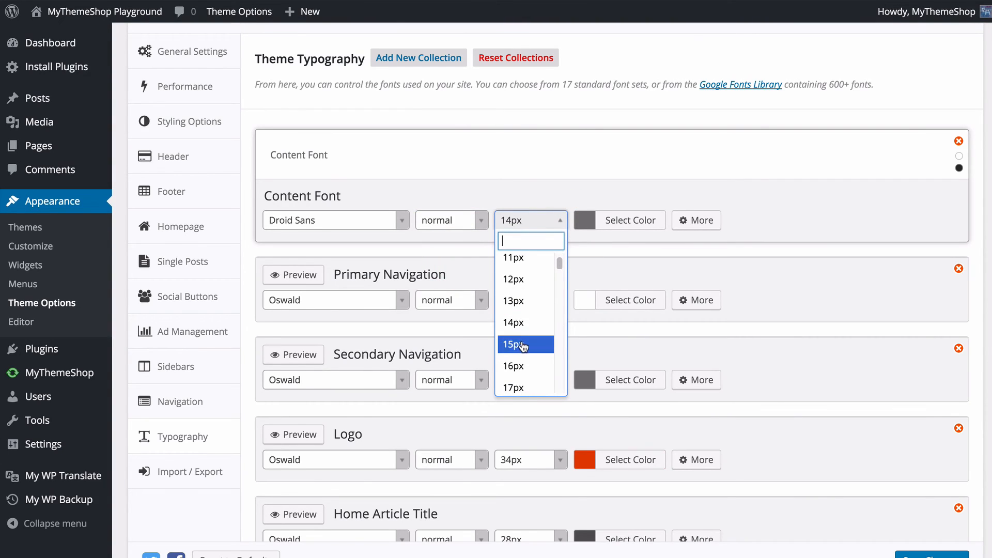
click(523, 343)
click(589, 221)
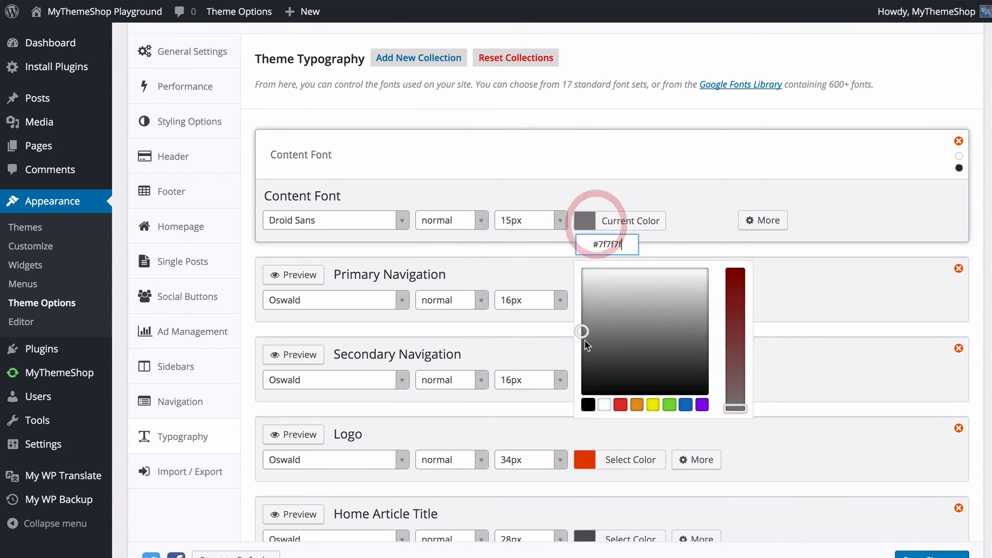
drag(605, 341, 577, 336)
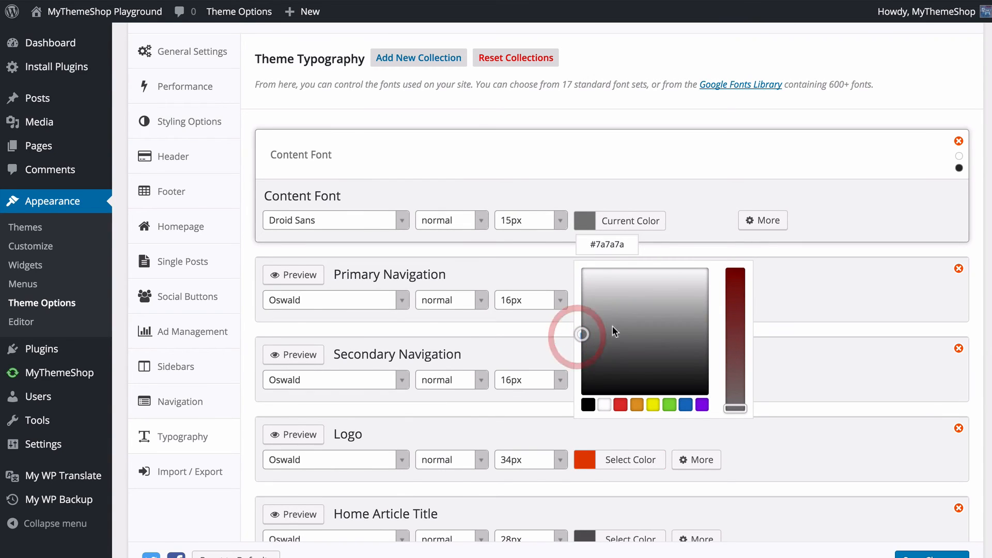
click(698, 214)
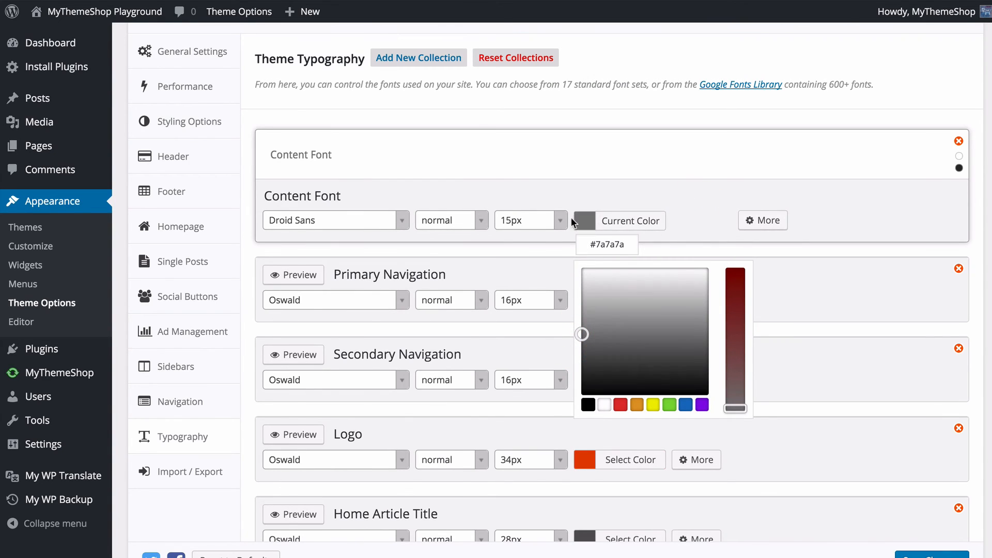
click(584, 222)
Expand the extra Content Font settings and choose Helvetica, Arial, sans-serif as the fallback font.
click(683, 222)
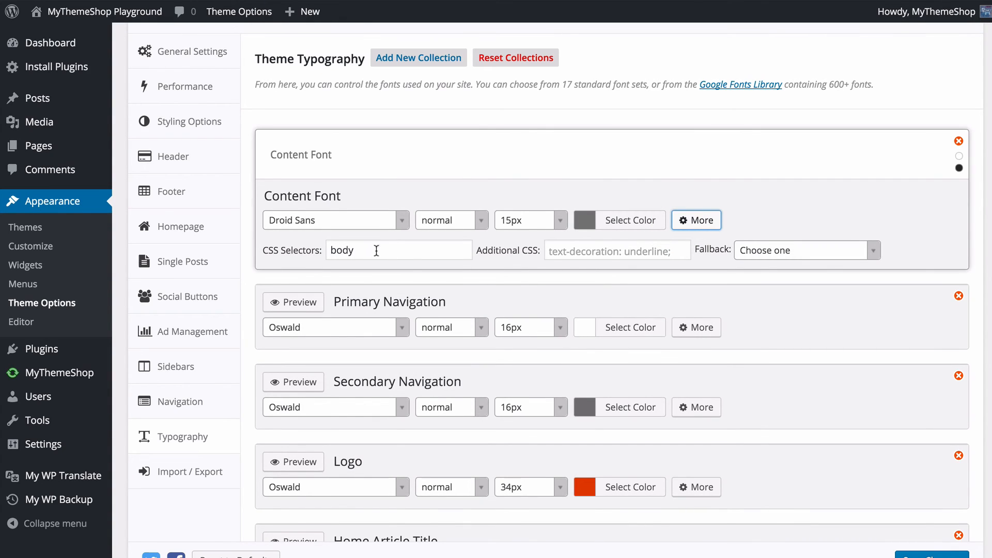
click(574, 250)
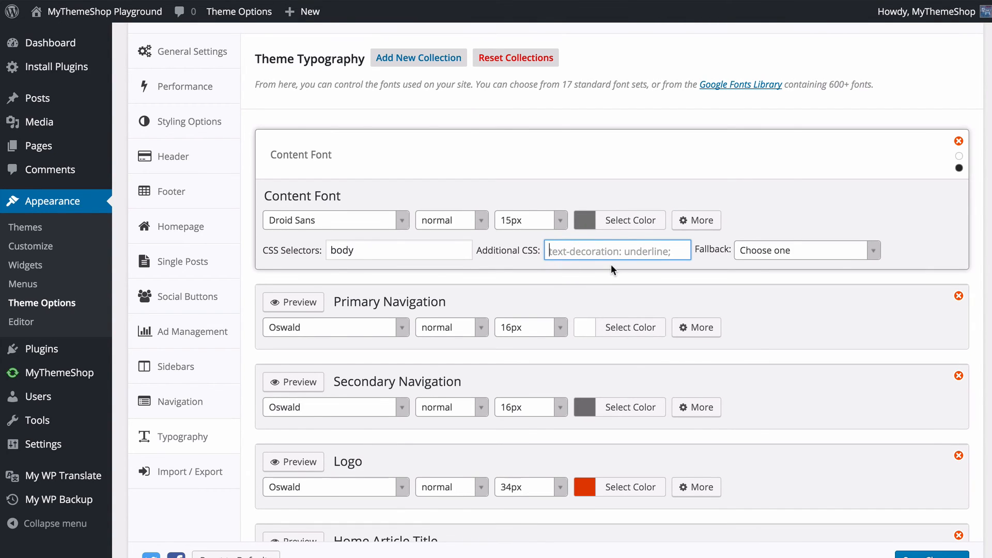
click(783, 250)
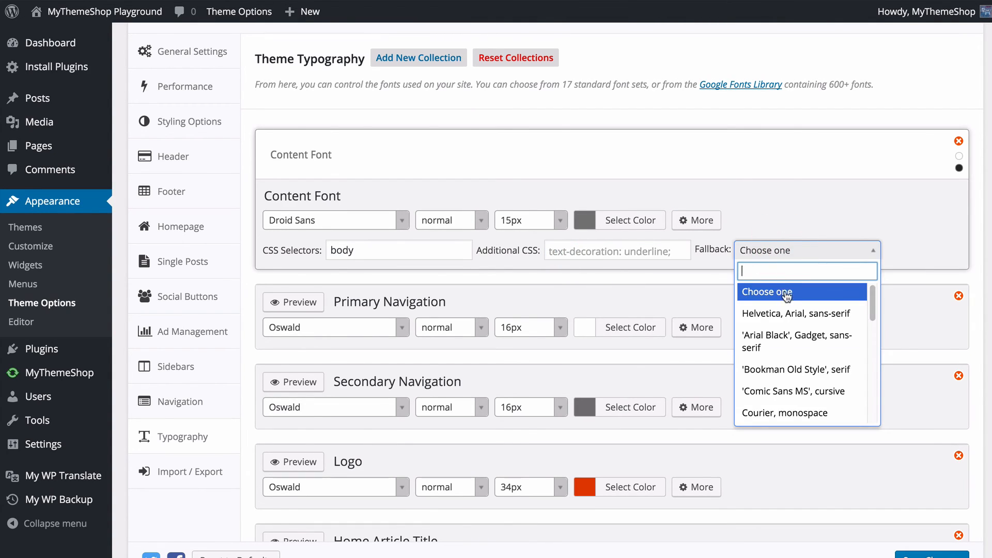
scroll(795, 309, down, 1)
scroll(794, 309, up, 1)
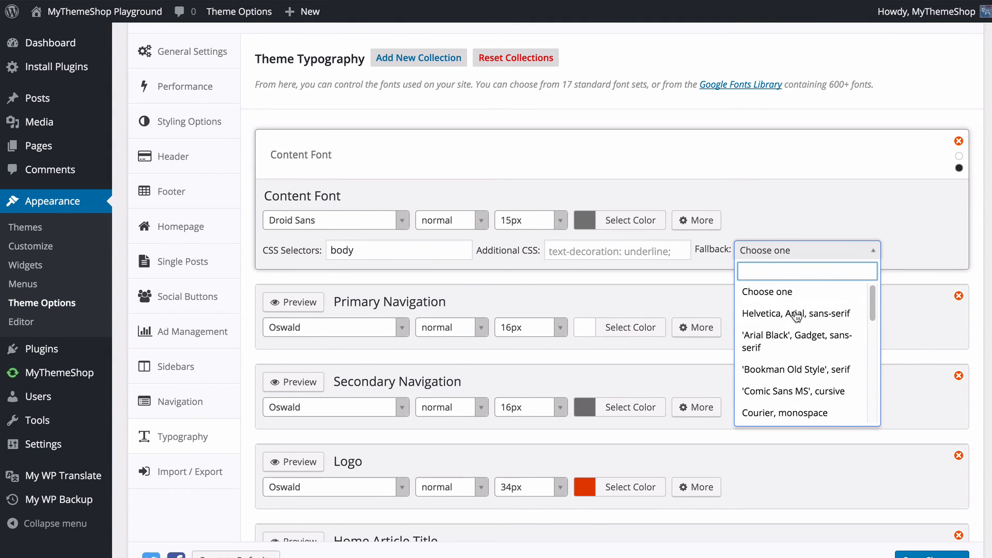
click(784, 315)
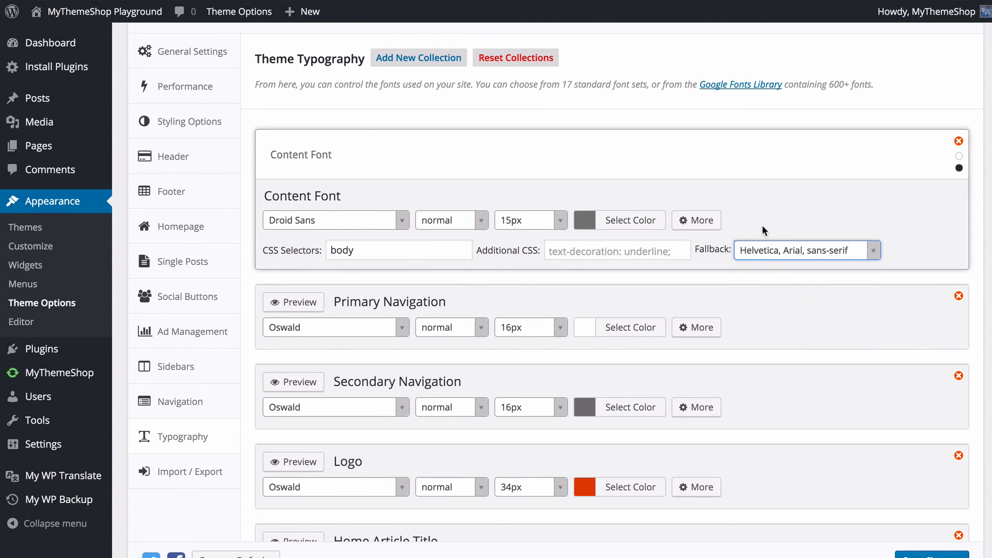
click(773, 219)
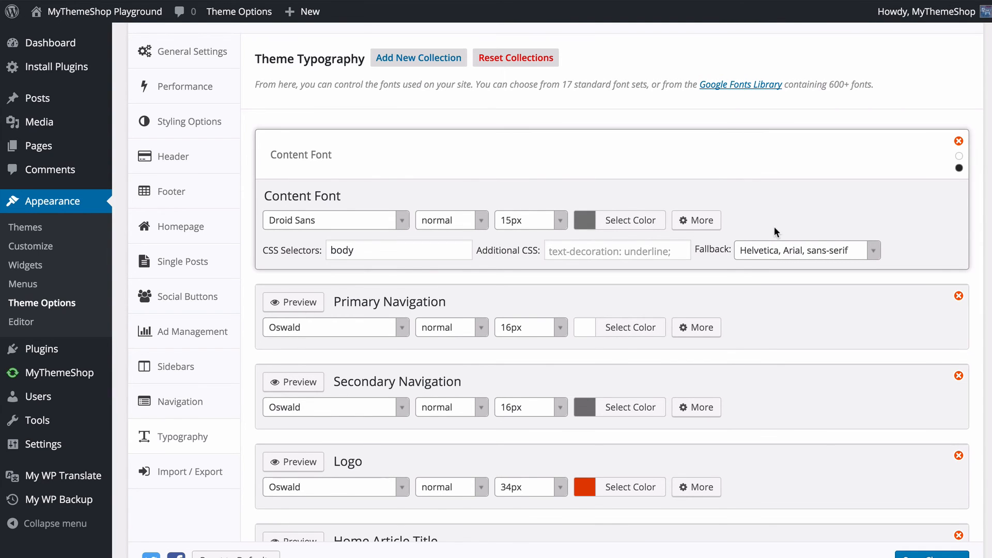
Save the typography changes and check the fonts on the site's Brazil World Cup 2014 post.
scroll(820, 159, down, 6)
scroll(740, 287, down, 5)
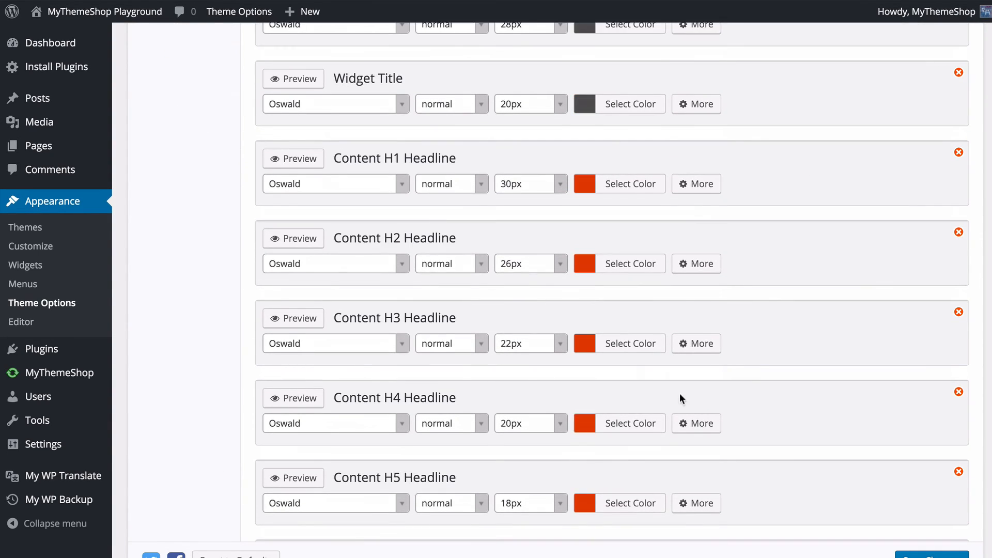
scroll(723, 389, down, 2)
scroll(782, 397, down, 5)
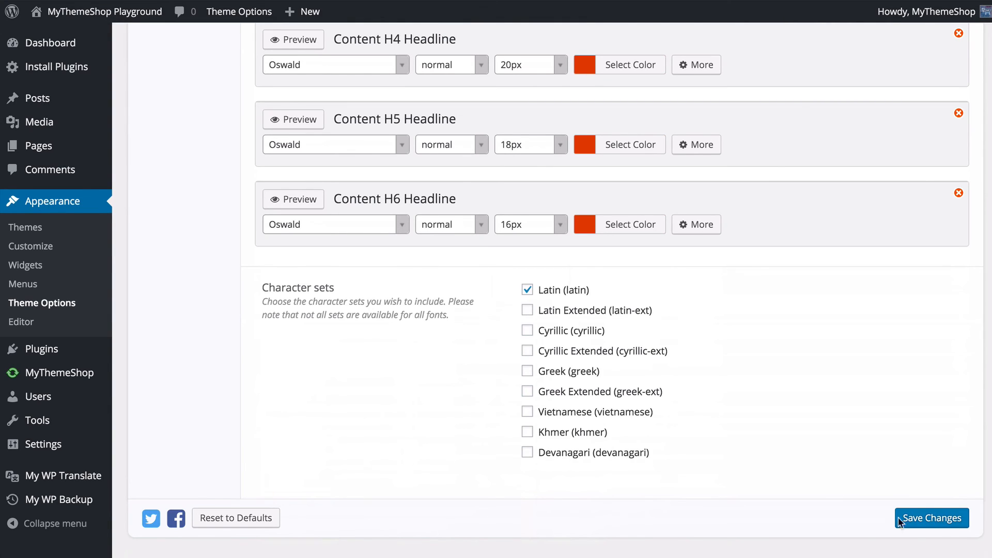
click(924, 528)
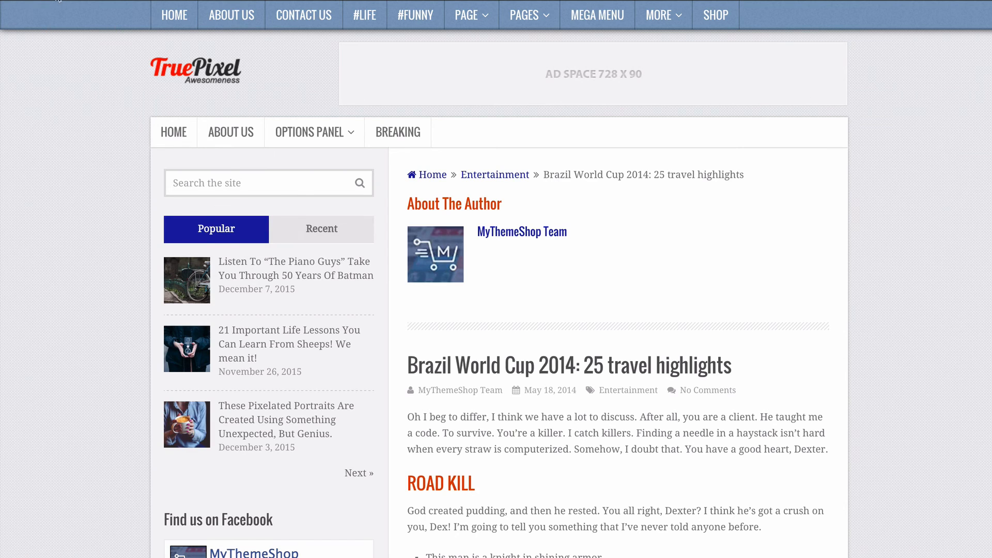
scroll(395, 367, down, 1)
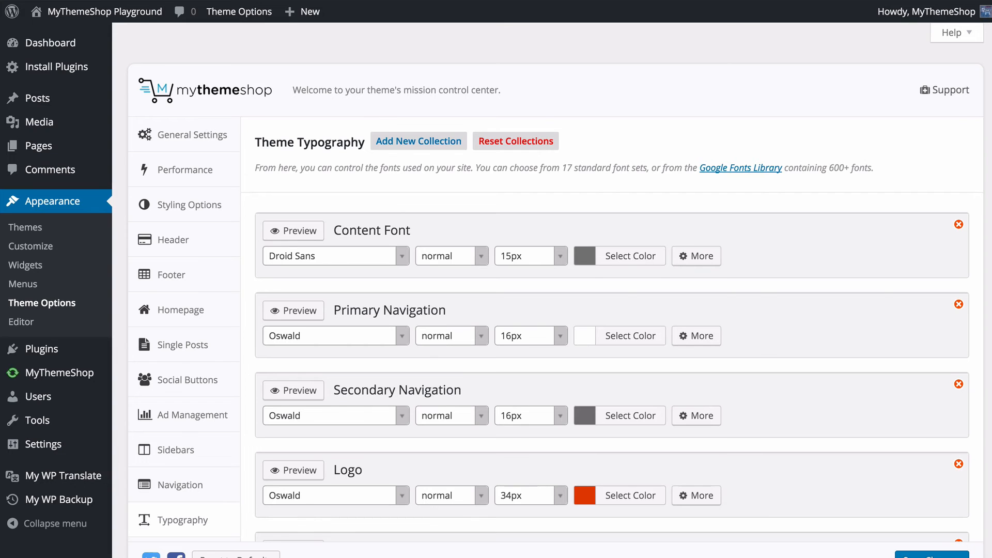
Open the Import / Export section of the Theme Options and show the export code for the current settings.
scroll(255, 291, down, 2)
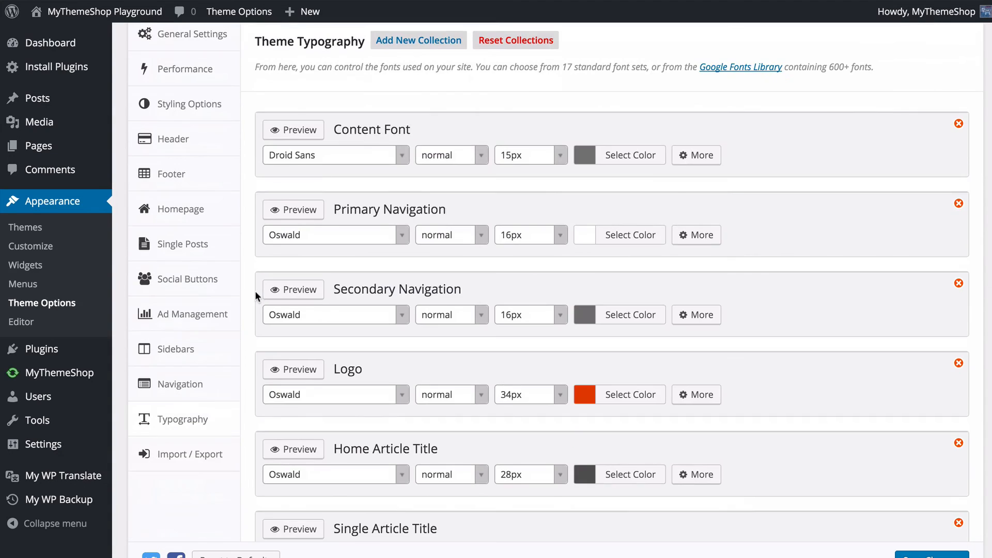
click(197, 465)
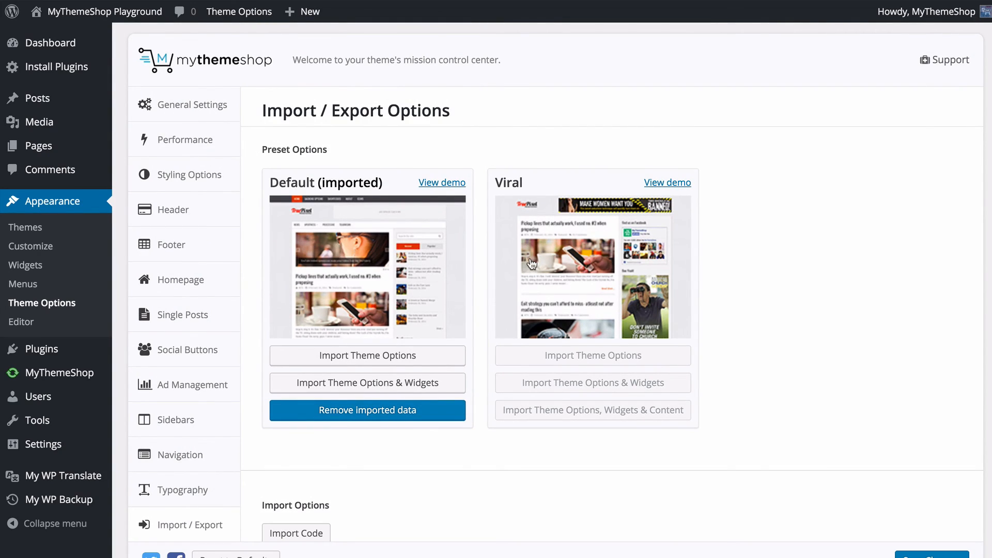
scroll(492, 263, down, 1)
scroll(492, 264, down, 5)
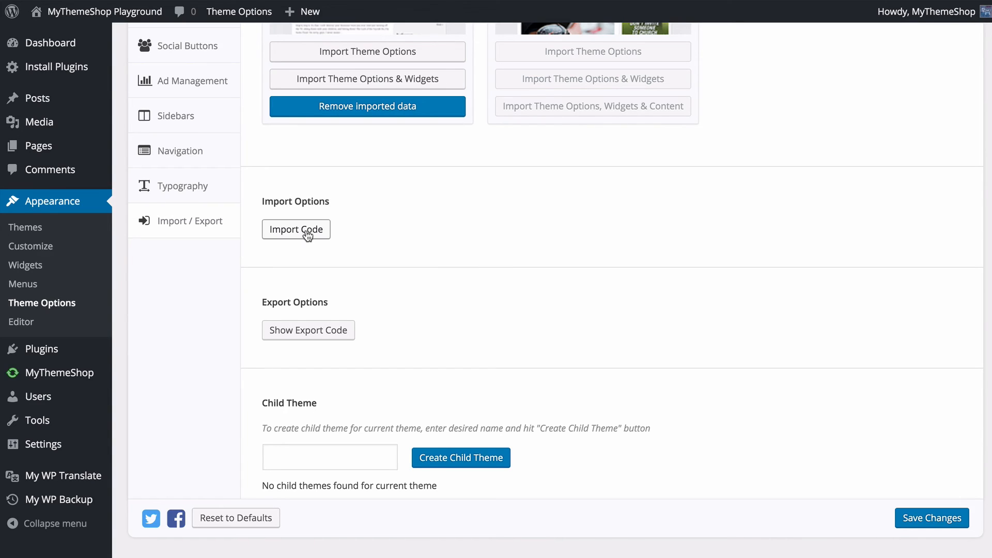
click(326, 328)
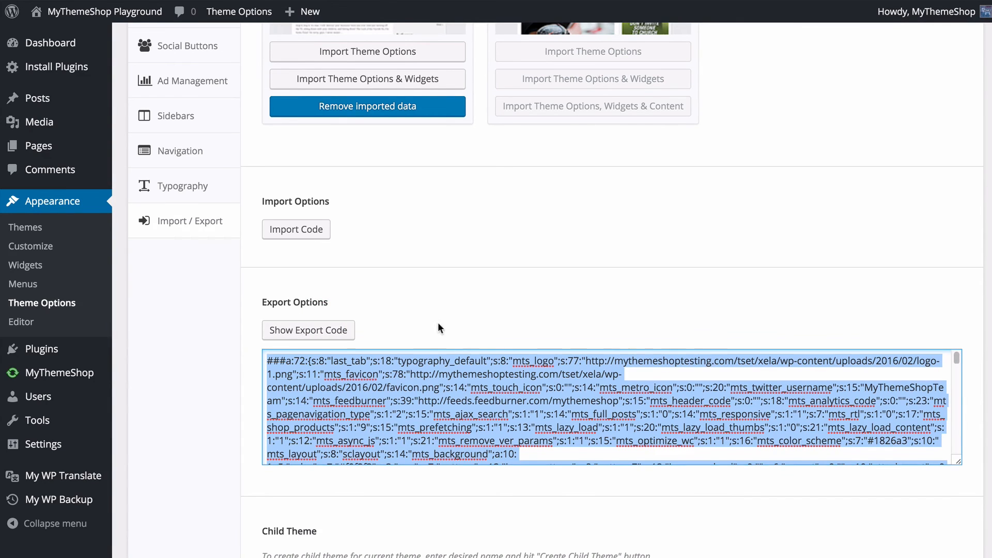
scroll(440, 341, down, 5)
scroll(447, 359, up, 3)
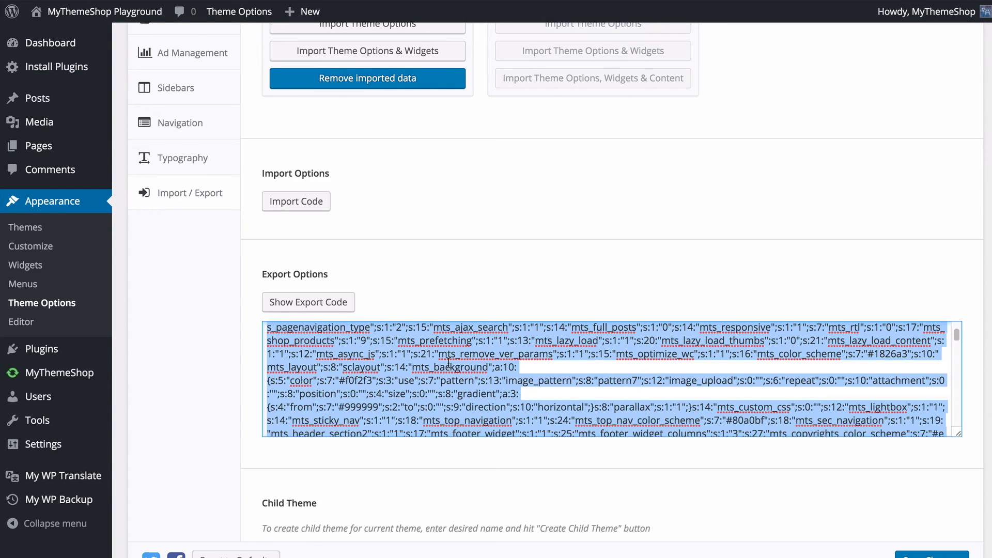
Show the field for importing backup code, then hide both the import field and the export code.
click(286, 205)
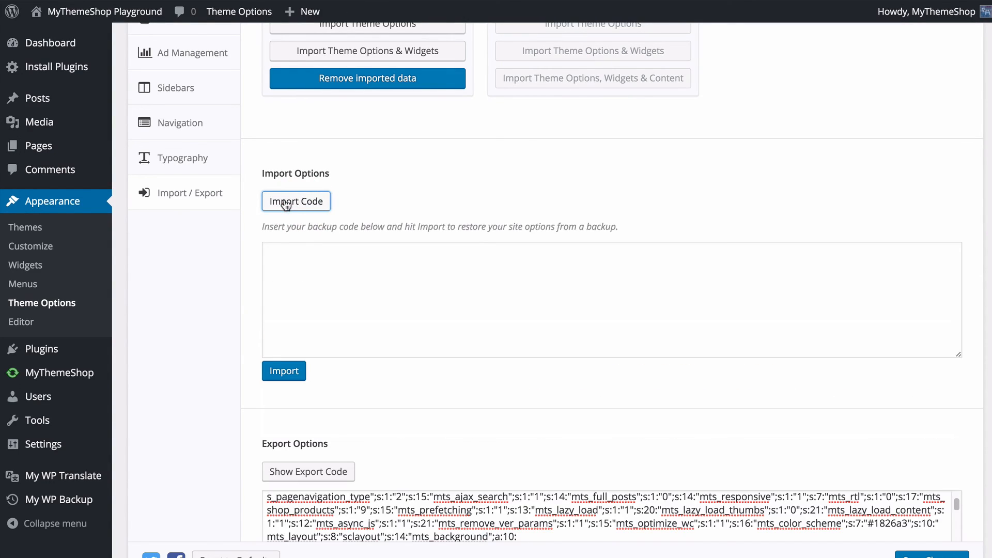
click(302, 267)
scroll(436, 286, down, 2)
click(439, 491)
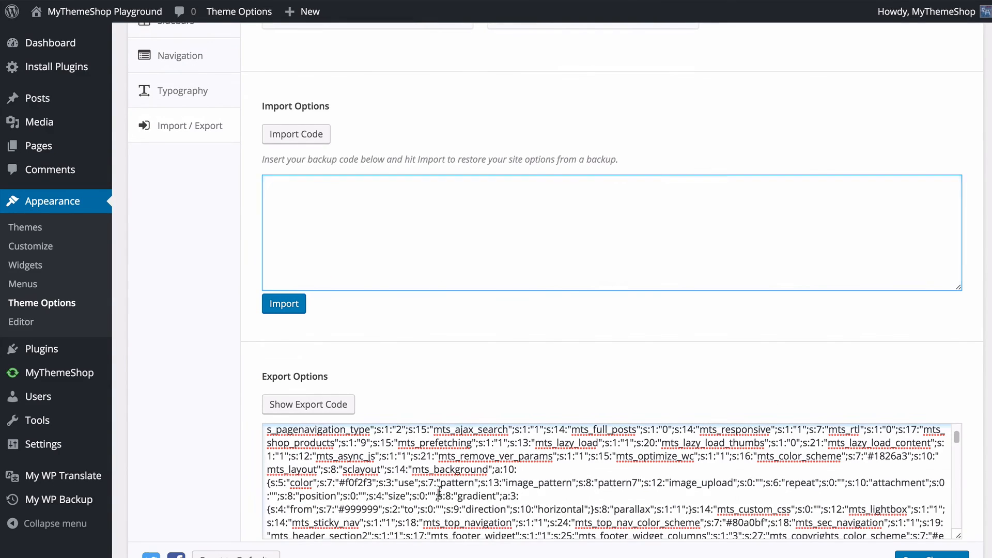
click(439, 491)
click(420, 271)
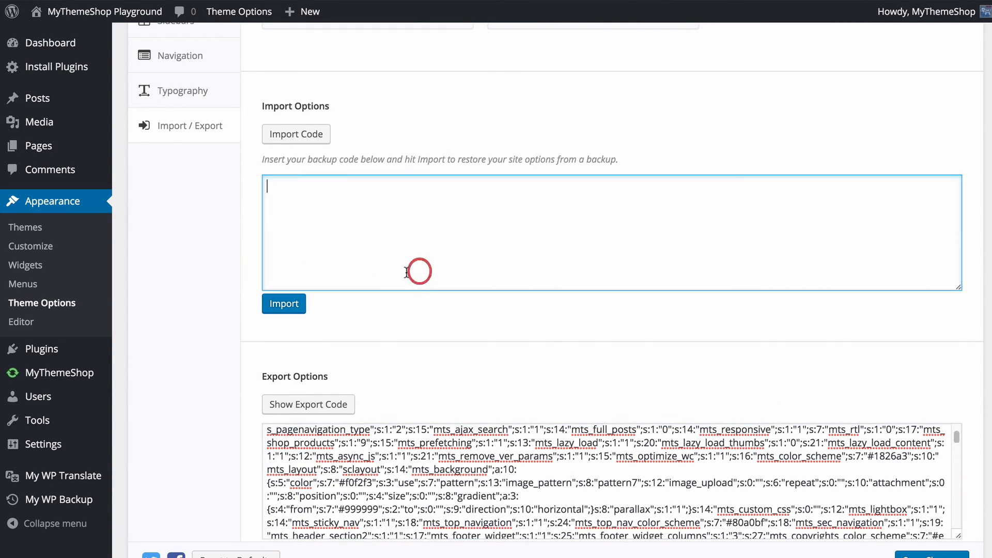
click(291, 135)
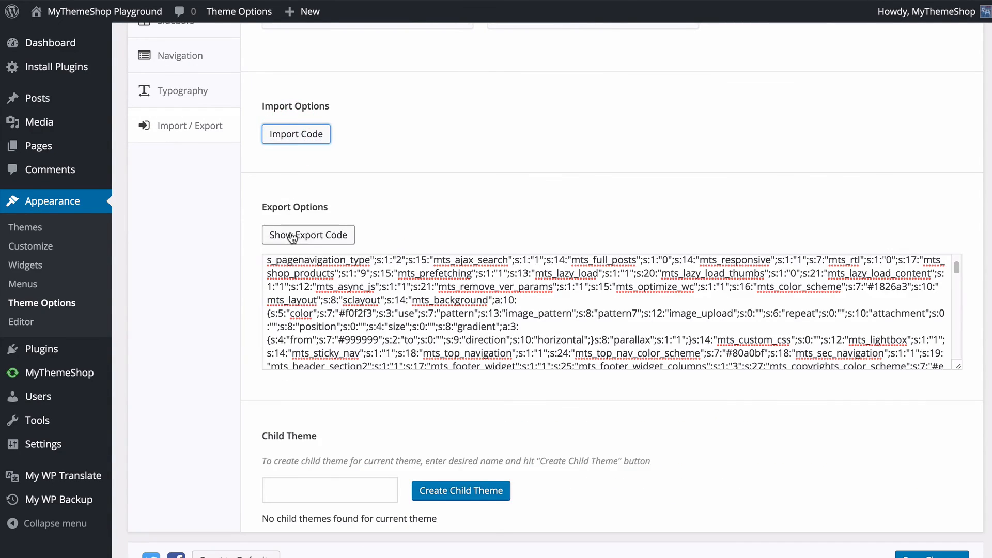
click(288, 234)
Create a child theme named TruePixel Child and save the theme options.
click(320, 459)
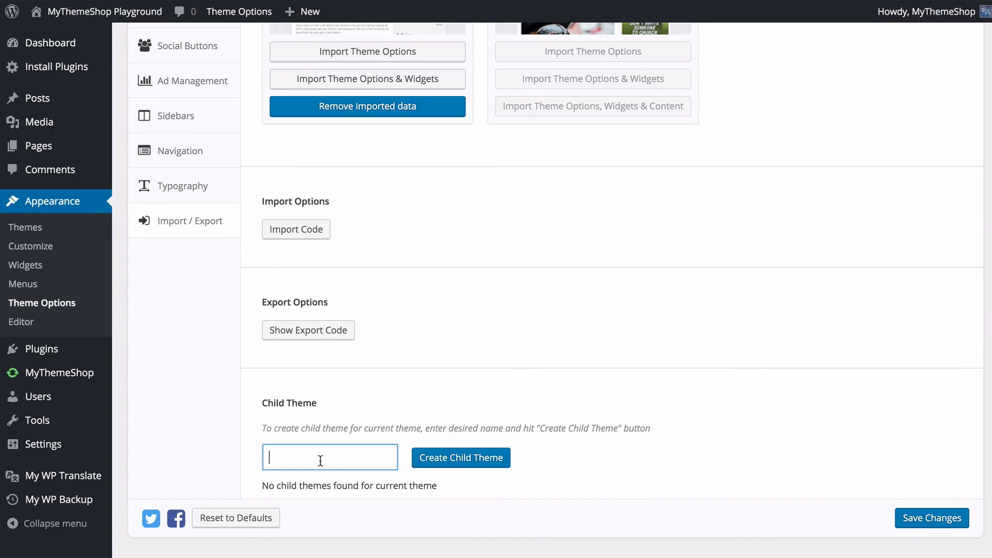
text(TruePixel Child)
click(449, 457)
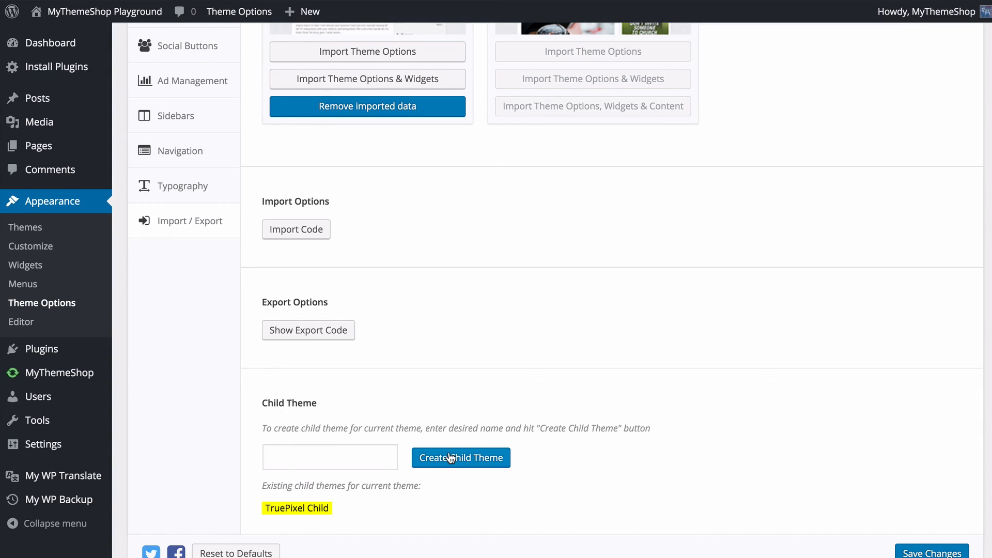
scroll(370, 491, down, 1)
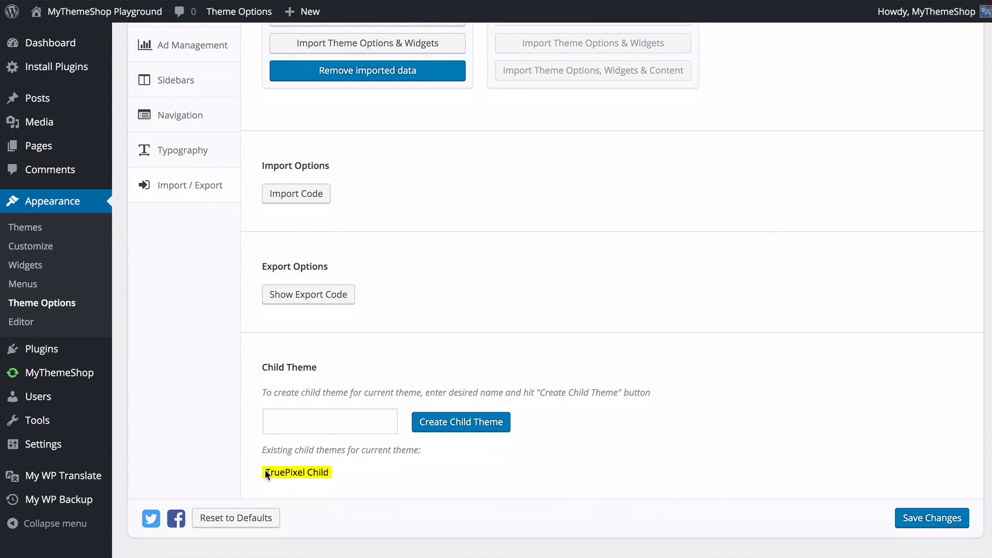
click(924, 523)
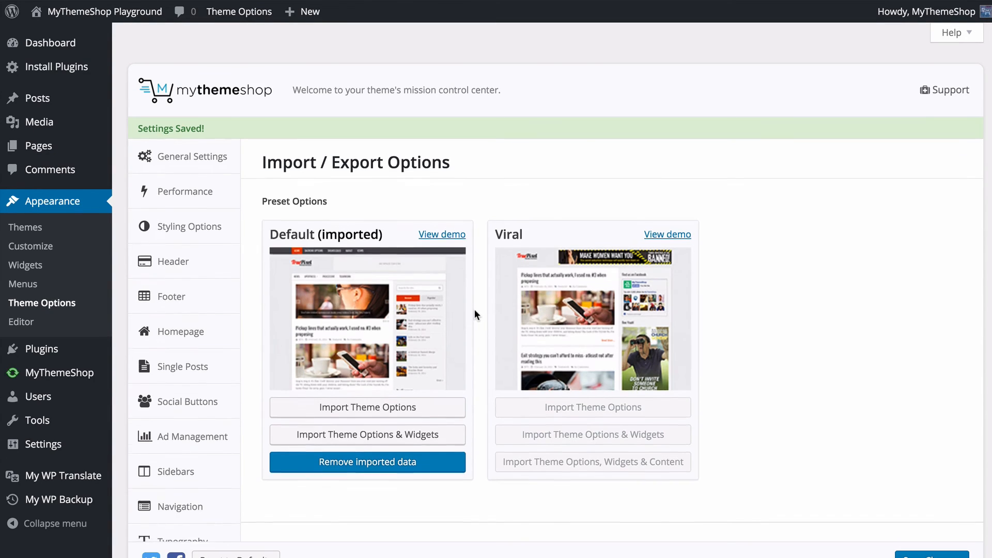
scroll(475, 309, down, 1)
scroll(477, 311, down, 7)
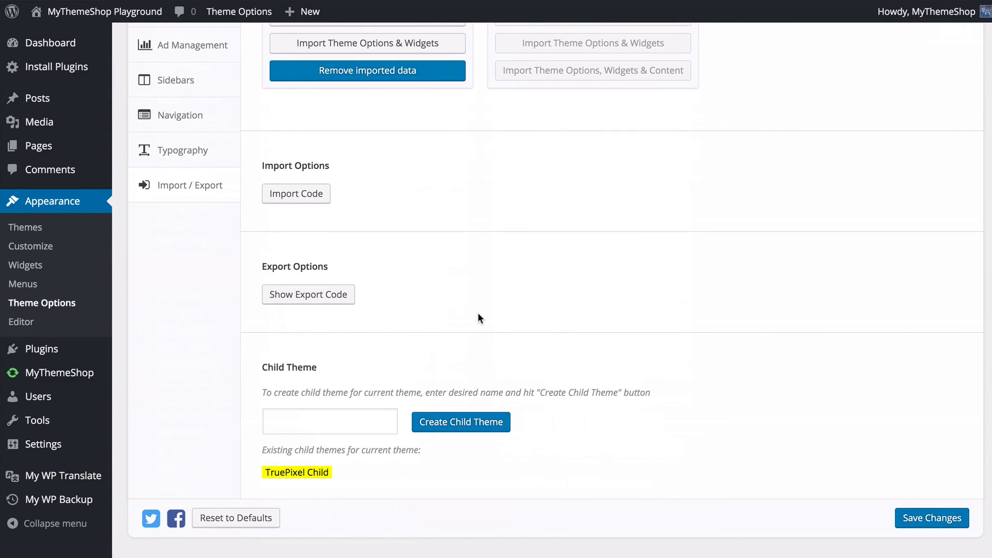
scroll(477, 312, up, 7)
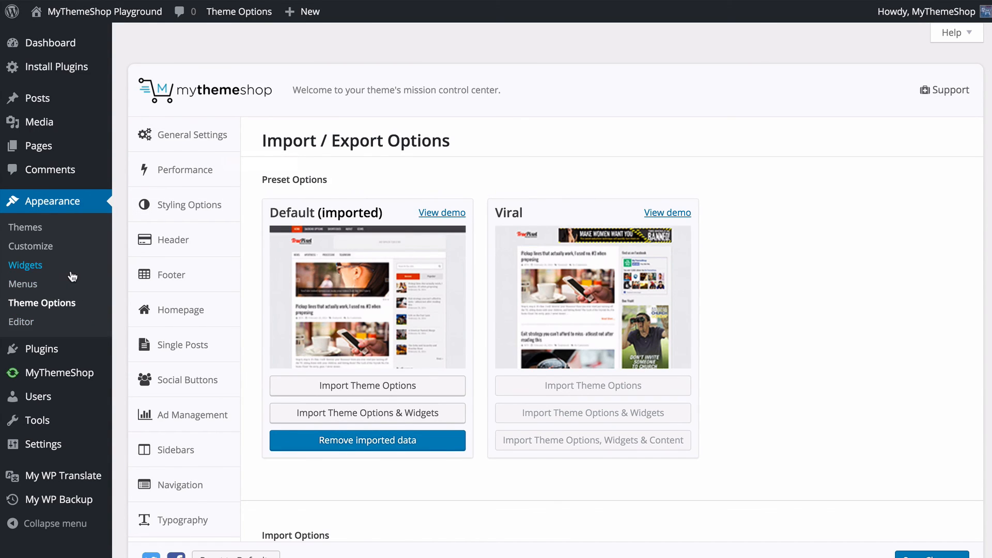
Open the Widgets page and look over the available widgets and the widget areas, including Search Sidebar.
click(40, 265)
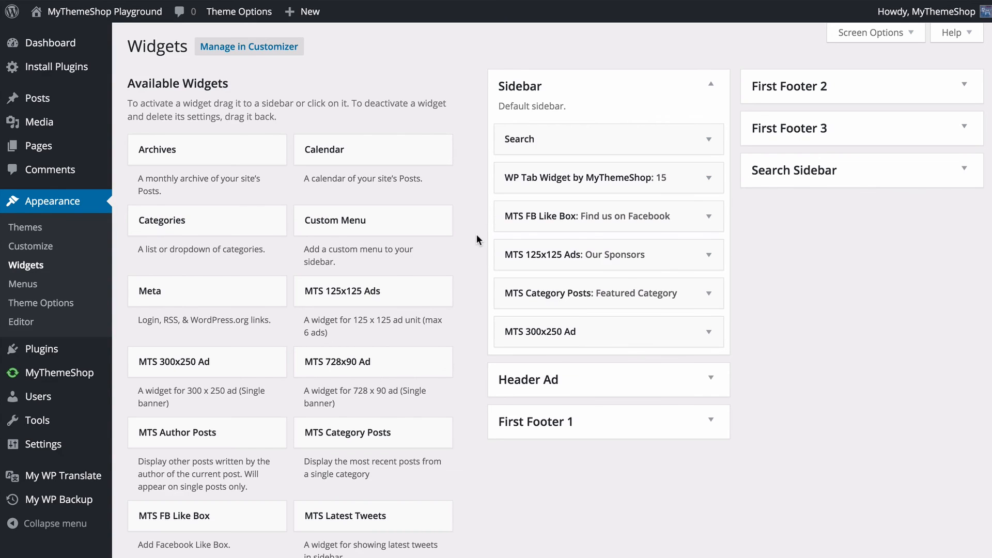
scroll(465, 214, down, 10)
scroll(403, 163, up, 10)
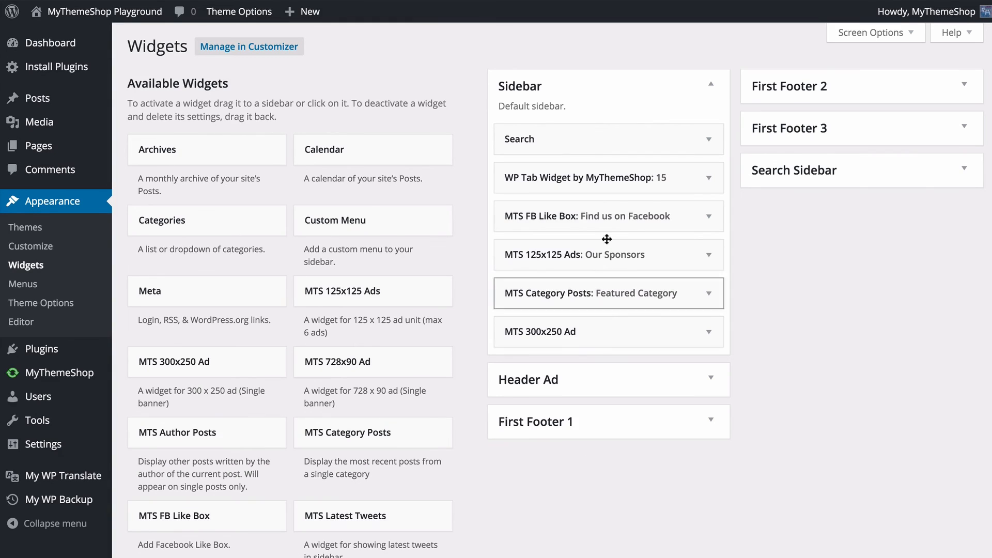
click(605, 84)
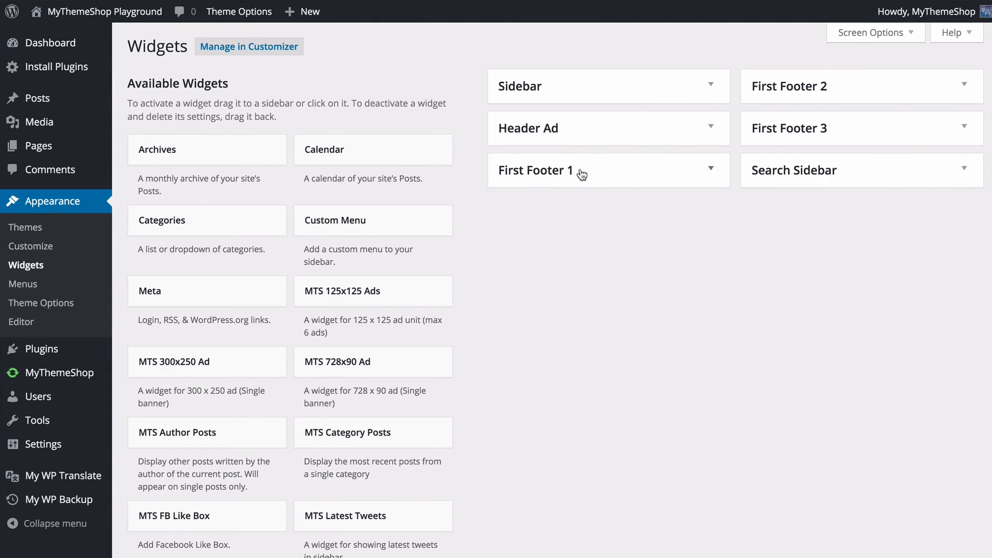
click(783, 173)
click(807, 177)
Add the MTS Social Profile Icons widget as the first widget in the default Sidebar.
click(561, 89)
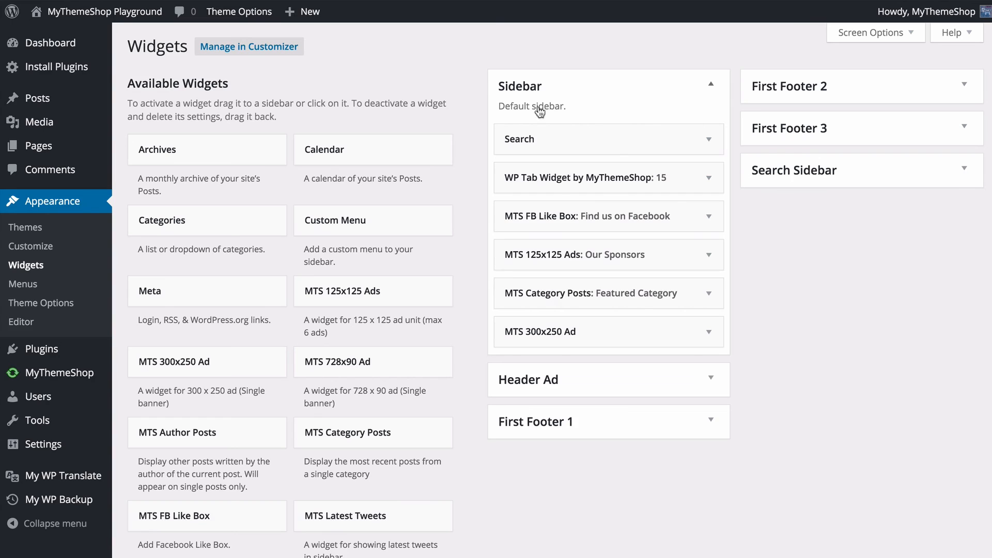
scroll(479, 161, down, 6)
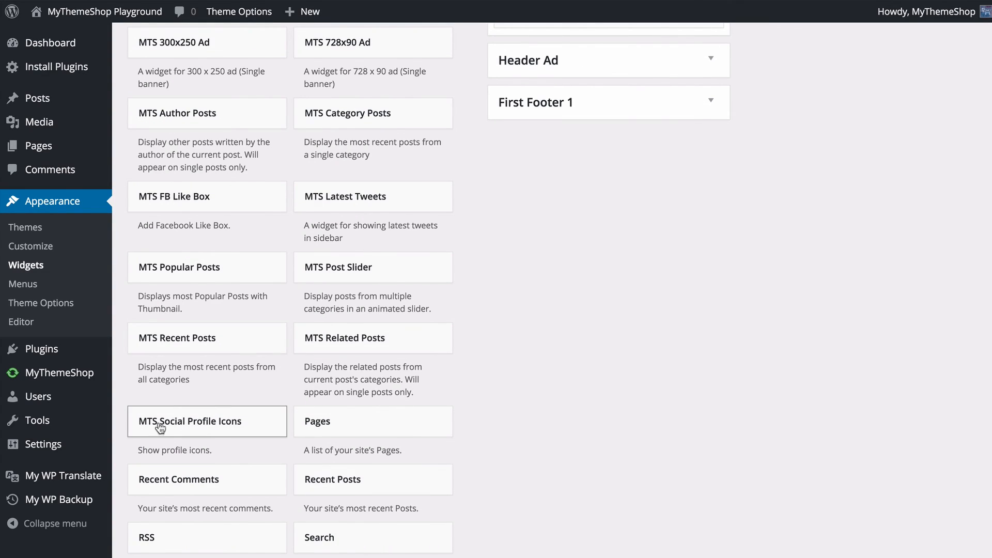
drag(154, 427, 536, 136)
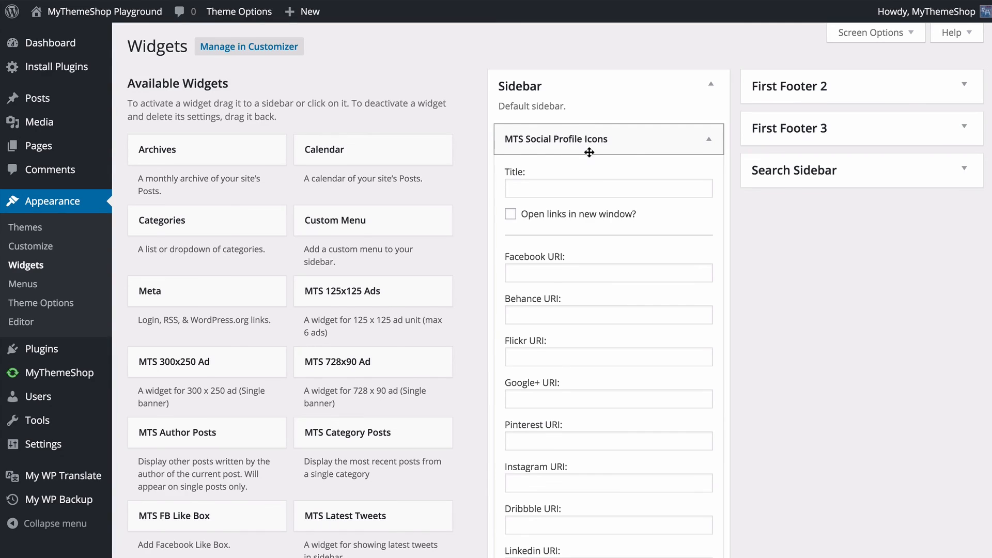
Title the new MTS Social Profile Icons widget in the default Sidebar Social.
scroll(616, 152, down, 1)
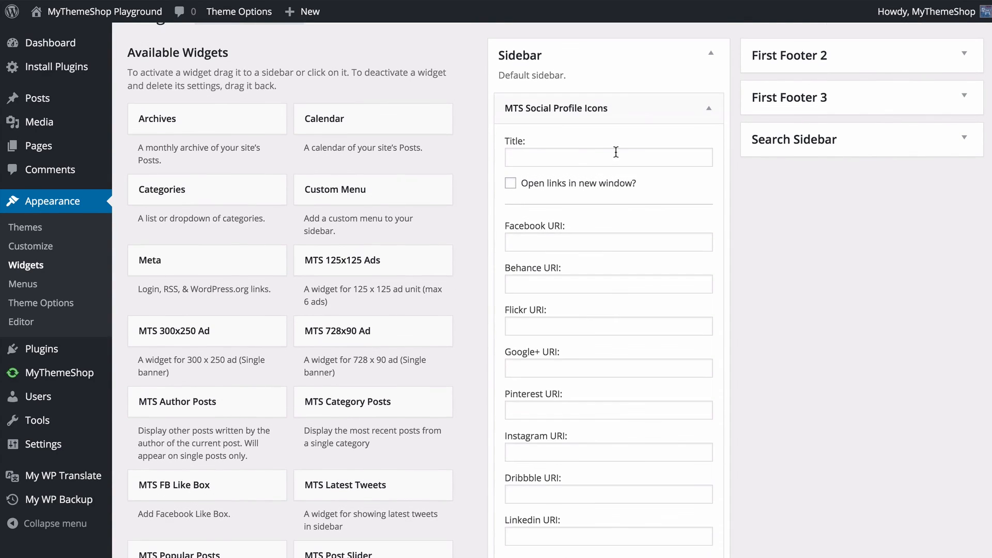
click(603, 153)
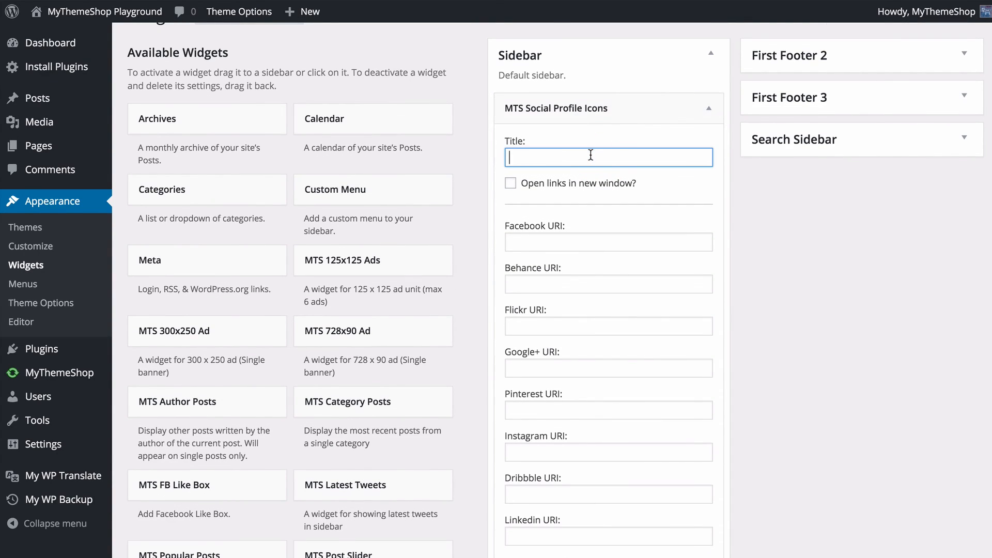
text(Social)
key(Tab)
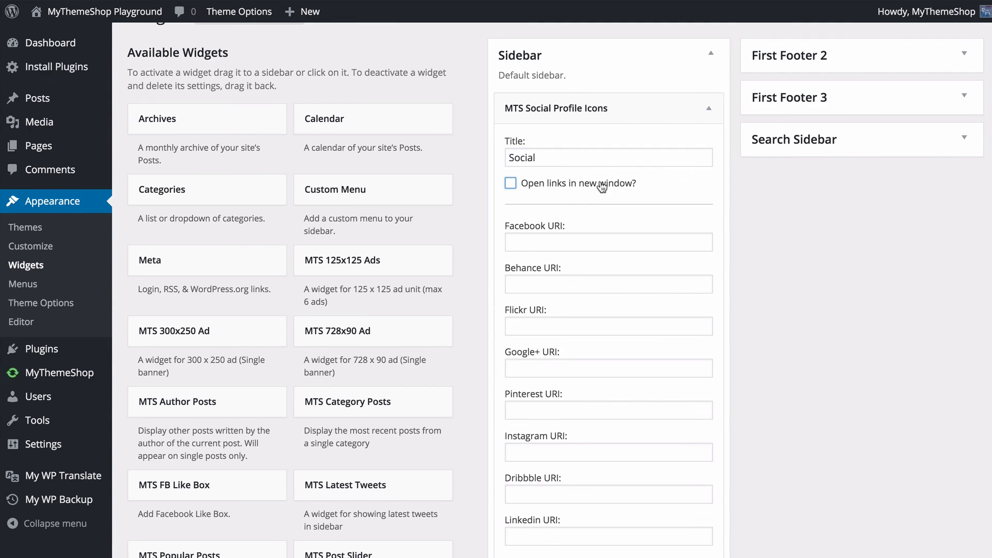
Enter # as the Facebook, Behance, Flickr and Google+ URI of the social icons widget.
click(575, 241)
scroll(579, 218, down, 3)
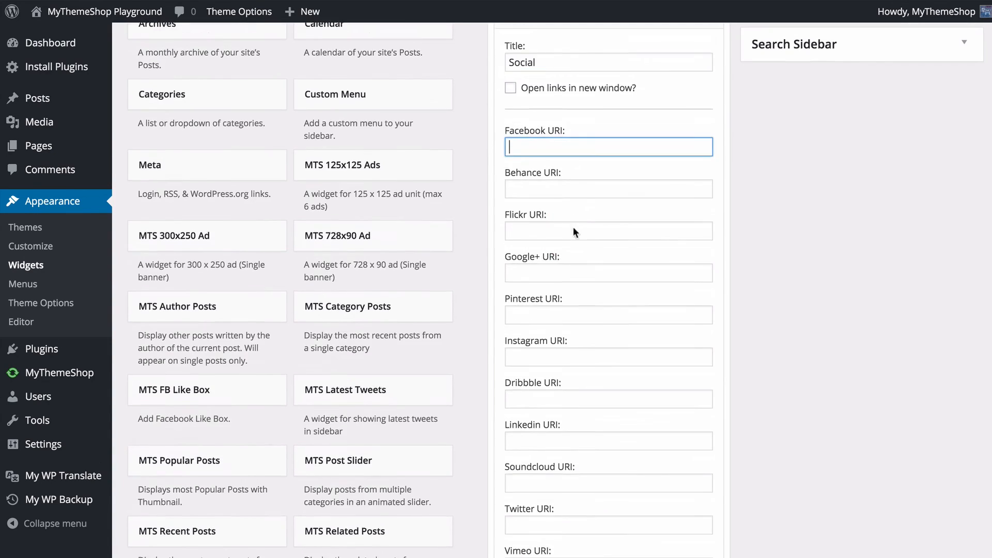
scroll(572, 227, down, 10)
scroll(572, 376, up, 8)
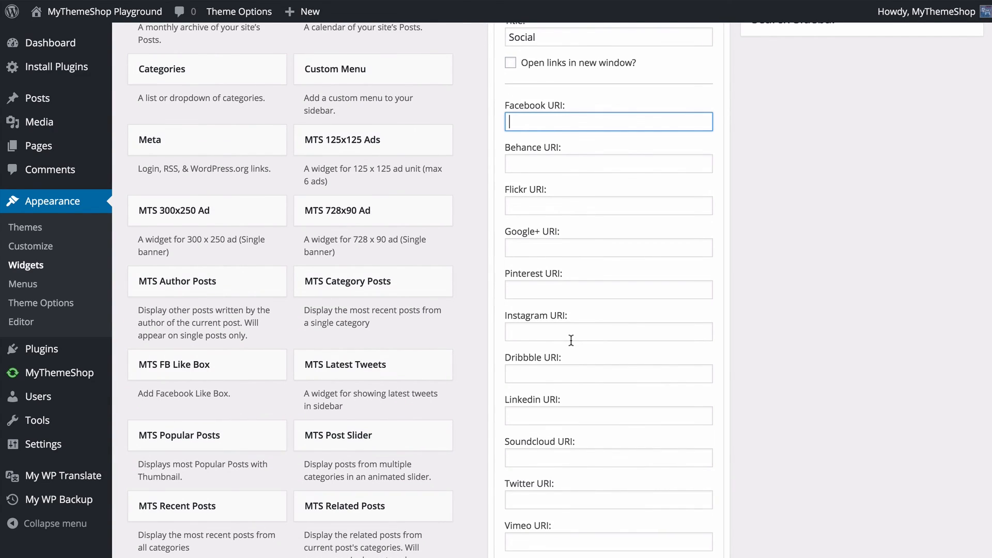
text(#)
key(Tab)
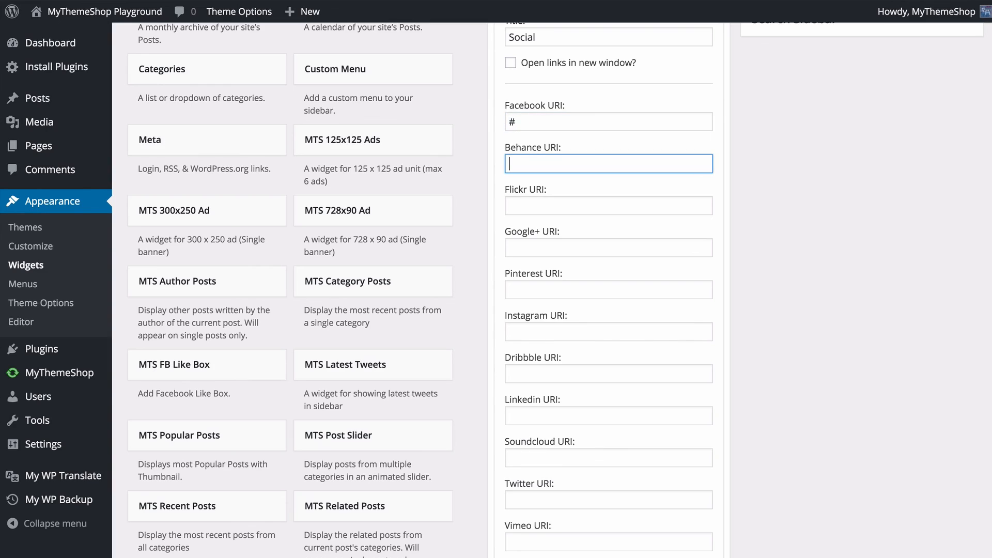
text(#)
key(Tab)
text(#)
key(Tab)
text(#)
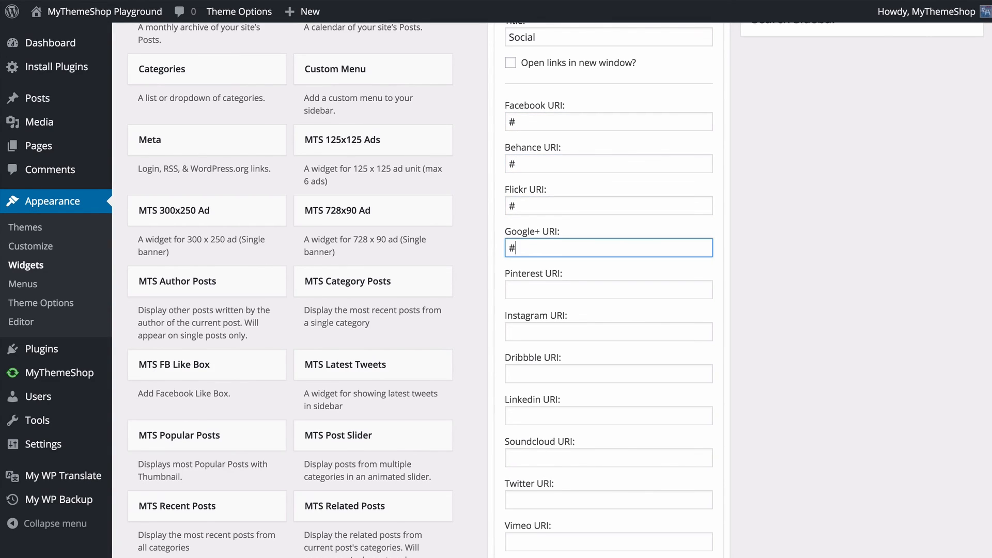
Save the social icons widget and open the site's homepage to check its sidebar.
scroll(640, 248, down, 10)
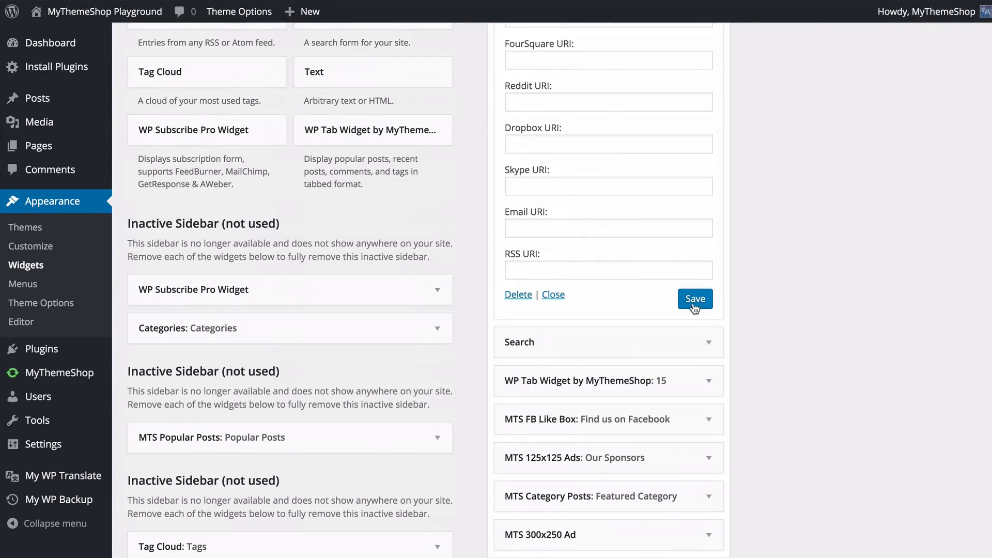
click(694, 307)
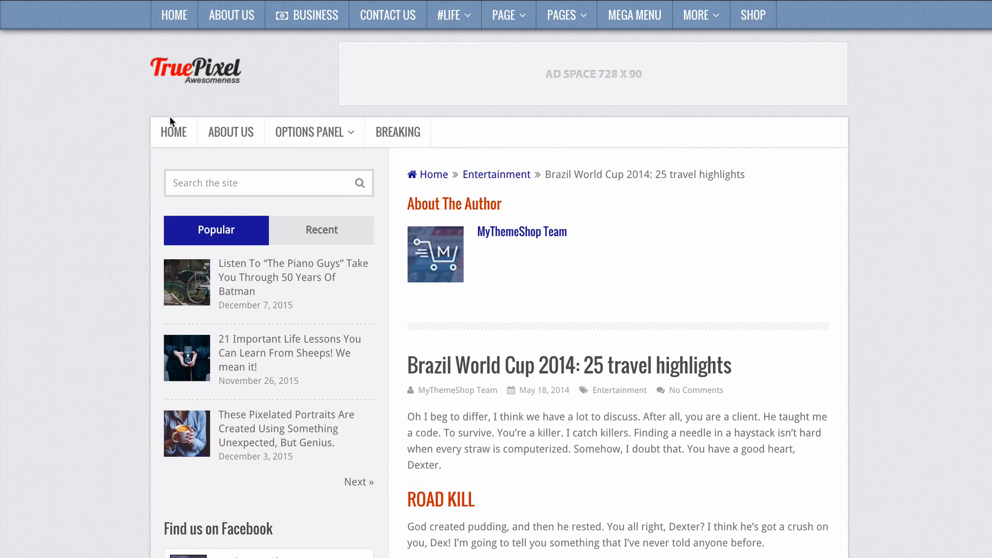
click(186, 69)
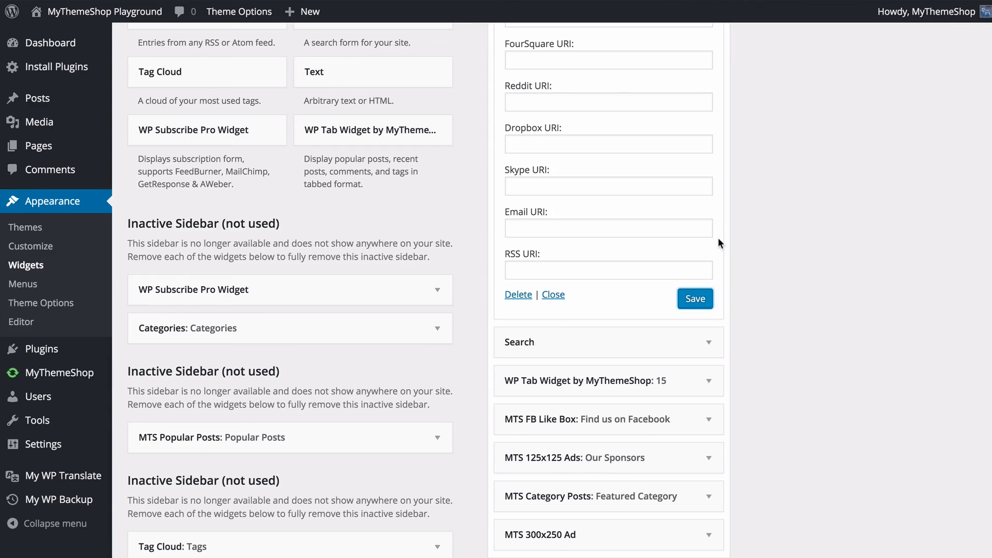
Collapse the social icons widget, move it directly below the Search widget, and reload the site's homepage.
scroll(718, 237, up, 10)
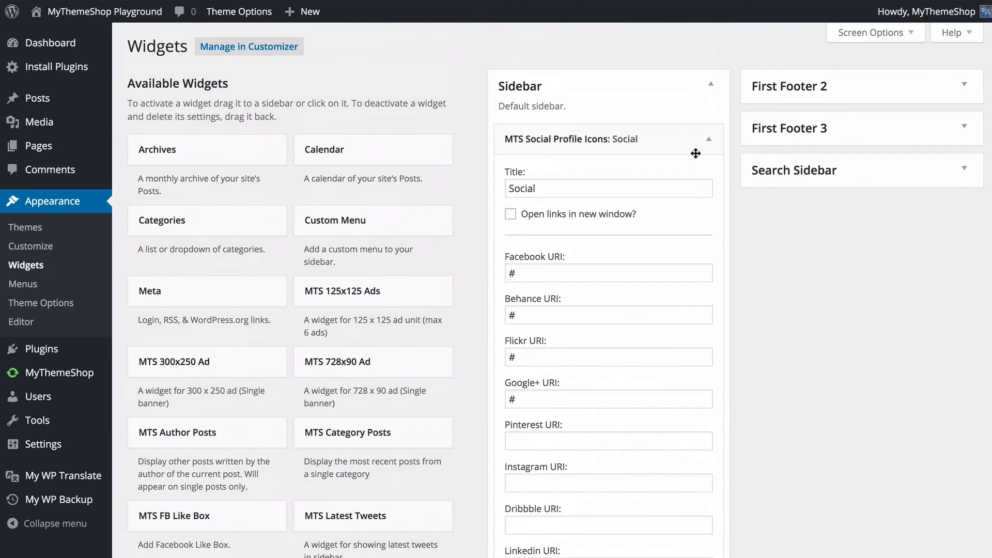
click(708, 139)
drag(650, 139, 698, 176)
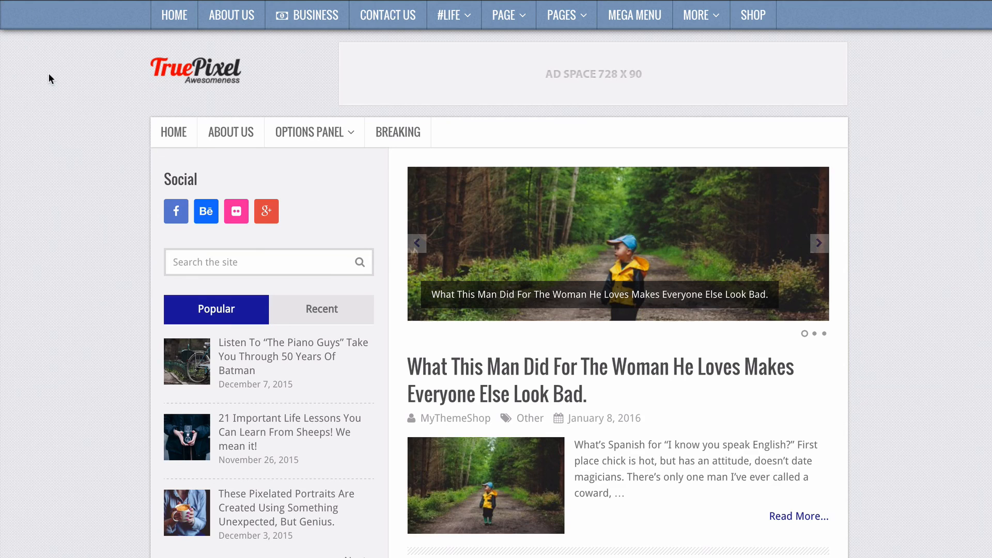
key(F5)
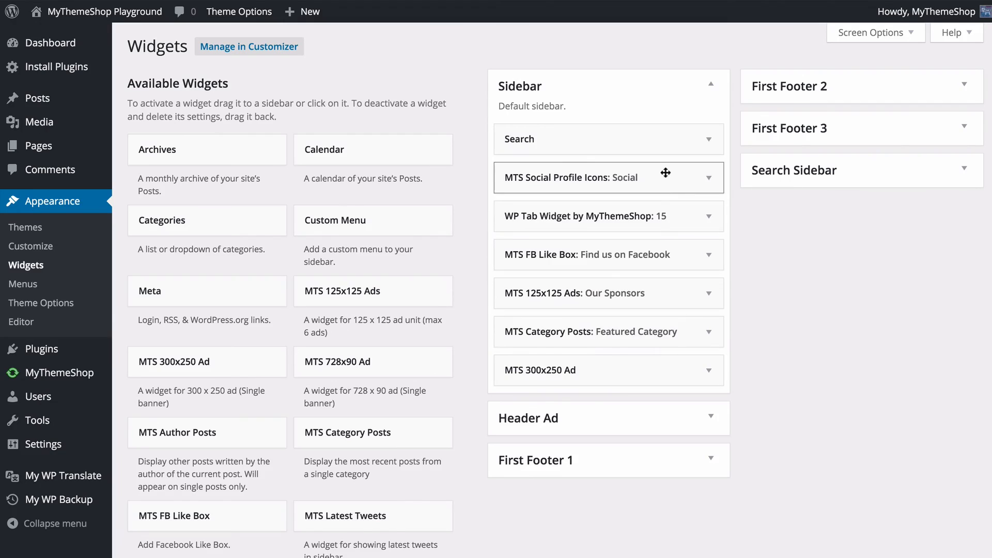
Examine the widgets in the Header Ad and First Footer 1 areas and look over the available widgets.
click(598, 423)
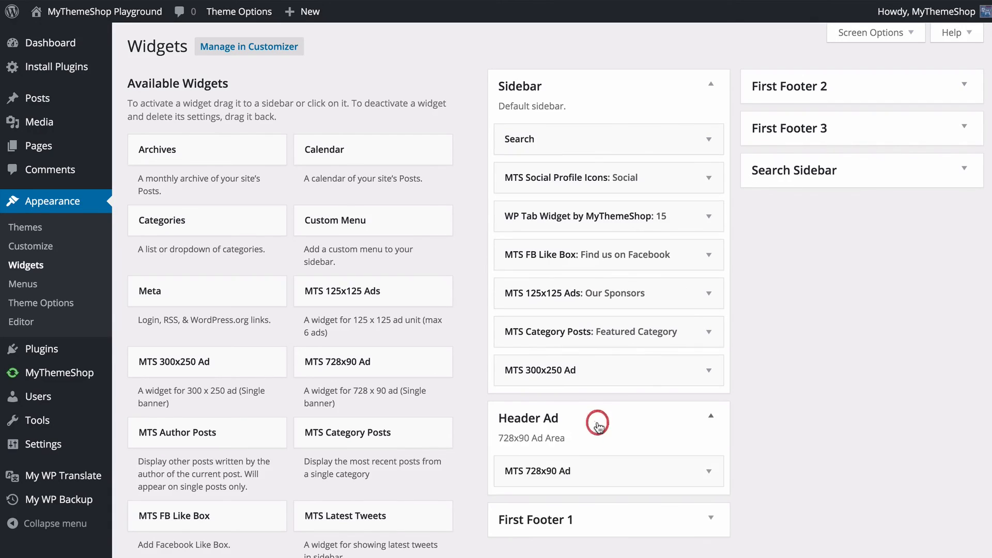
click(597, 419)
click(598, 460)
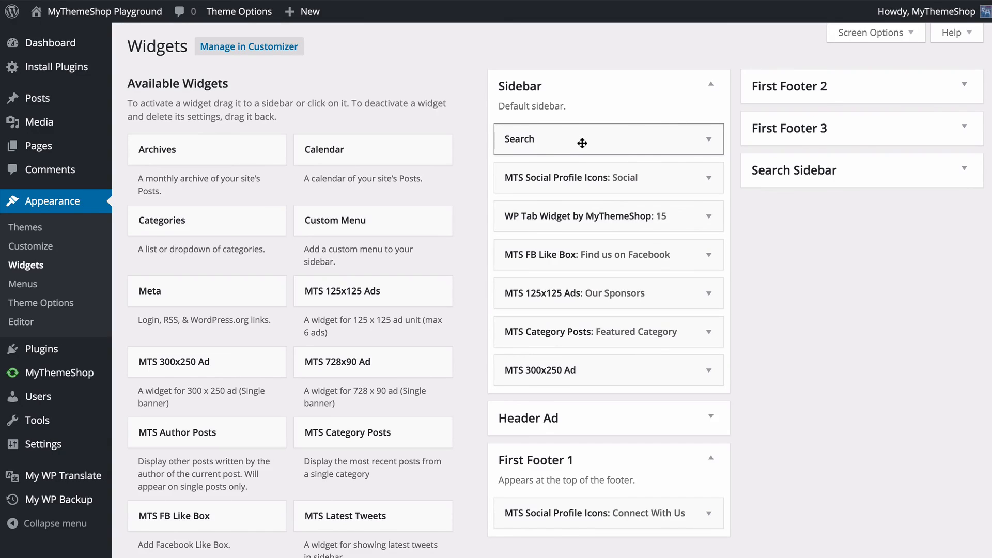
drag(582, 143, 656, 147)
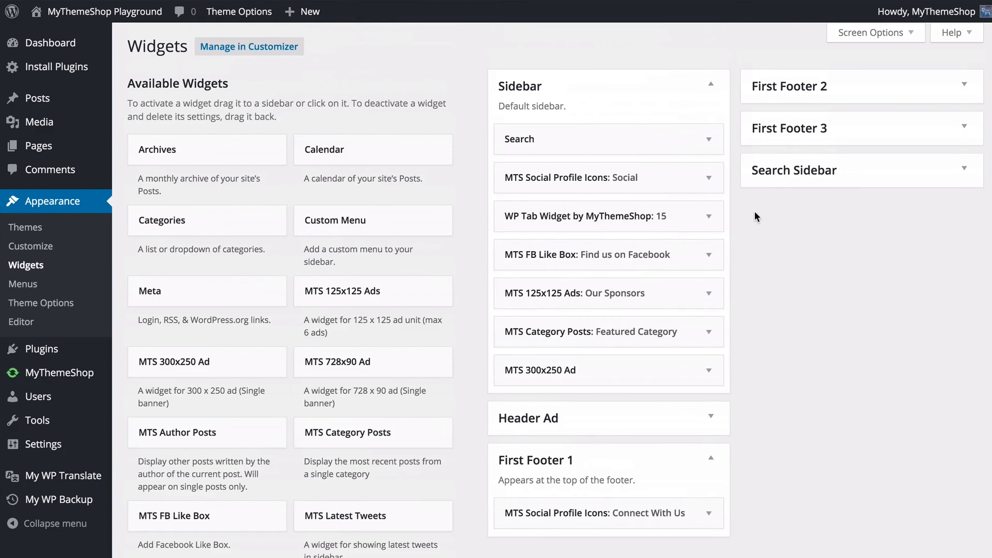
scroll(756, 216, down, 4)
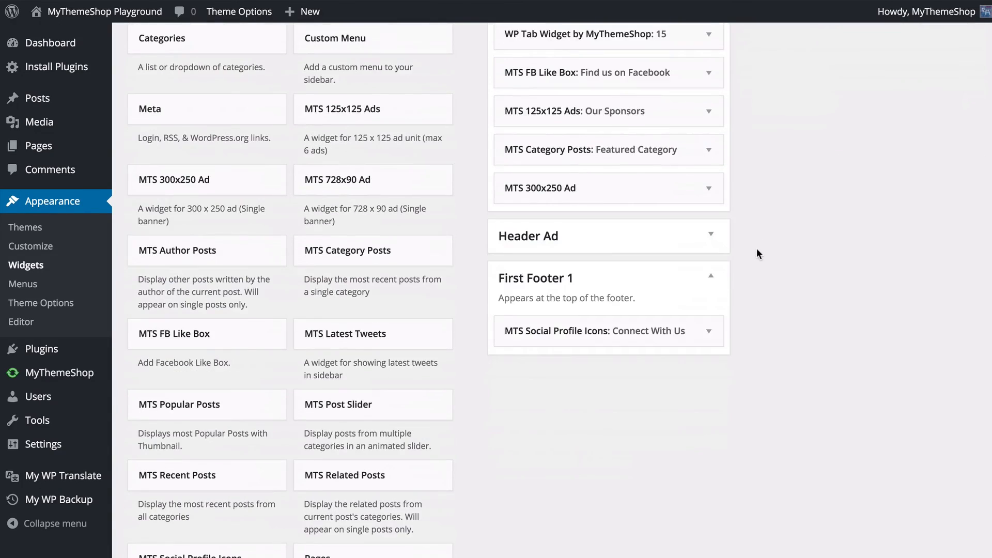
scroll(459, 284, down, 3)
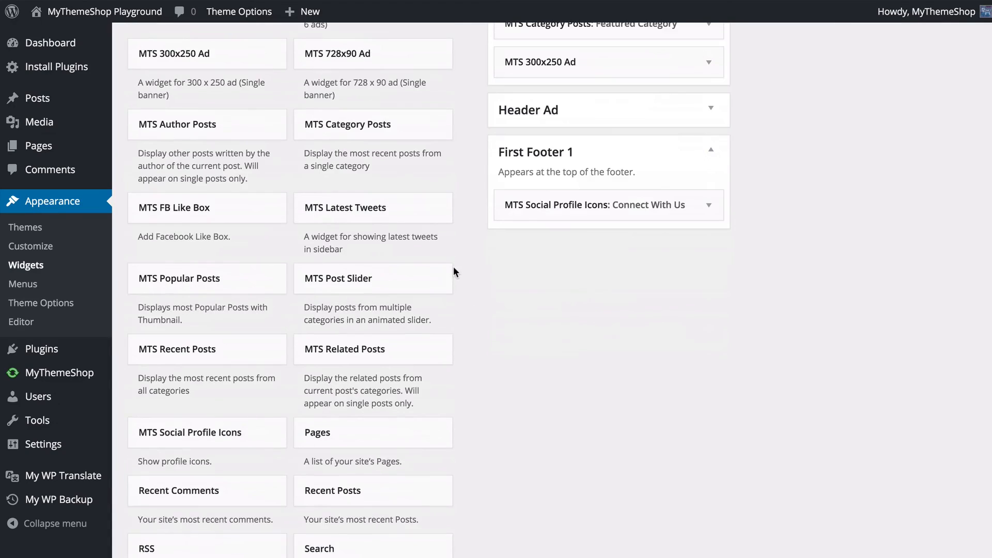
scroll(463, 219, down, 2)
scroll(463, 219, up, 8)
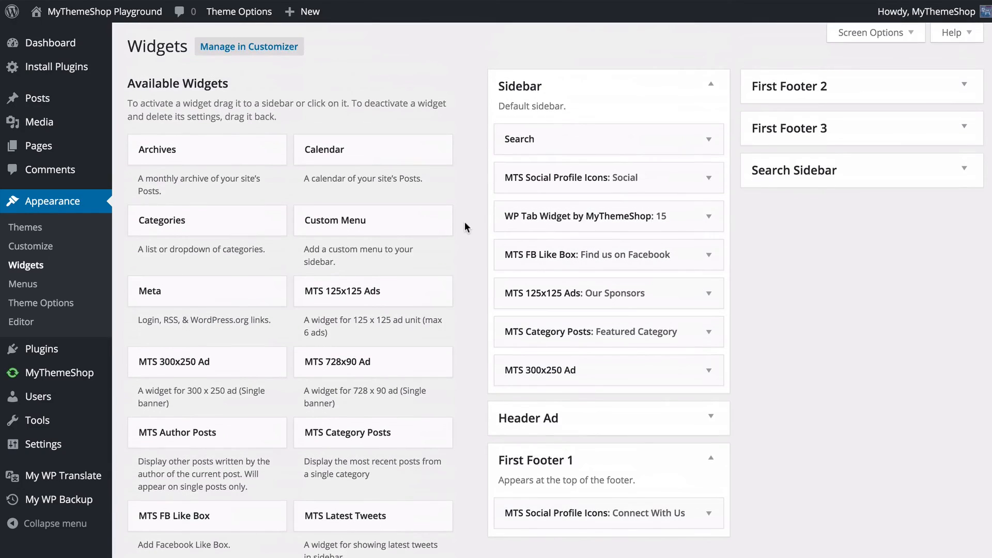